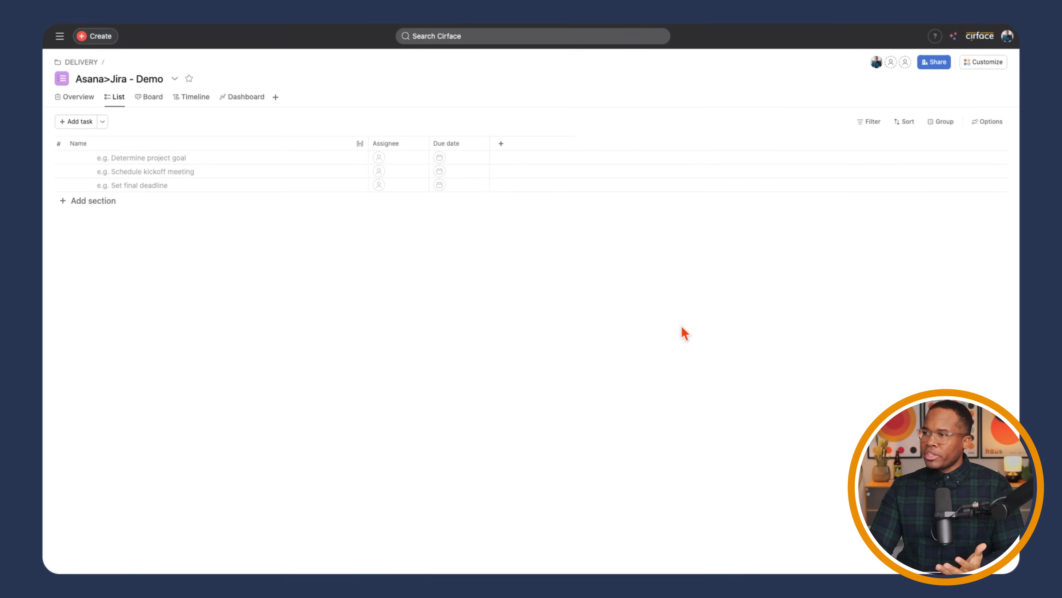
# Switch to the Jira>Asana - Demo board in Jira and view issue JA-1 in the To Do column
pyautogui.hotkey('ctrl', 'Up')
pyautogui.click(460, 75)
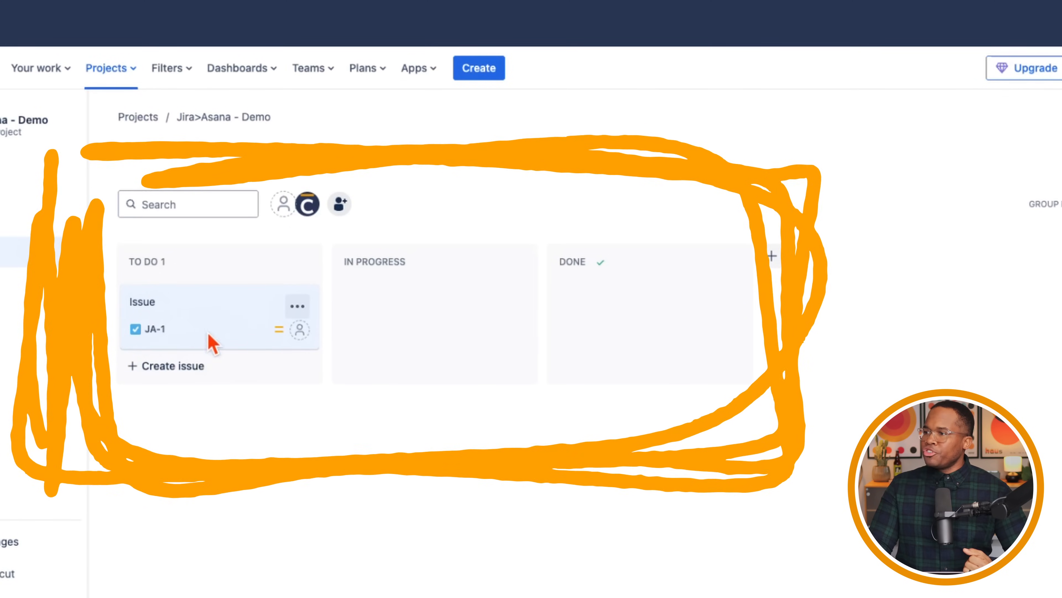
pyautogui.click(211, 341)
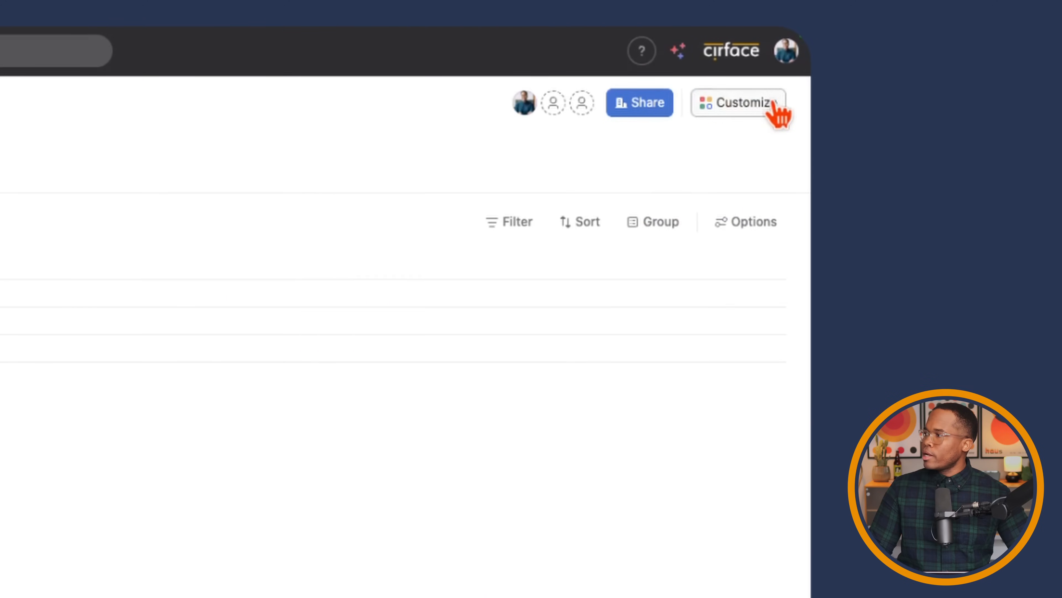
# Switch to the Asana>Jira - Demo project in Asana and add the Jira Cloud app to it
pyautogui.click(774, 105)
pyautogui.click(486, 372)
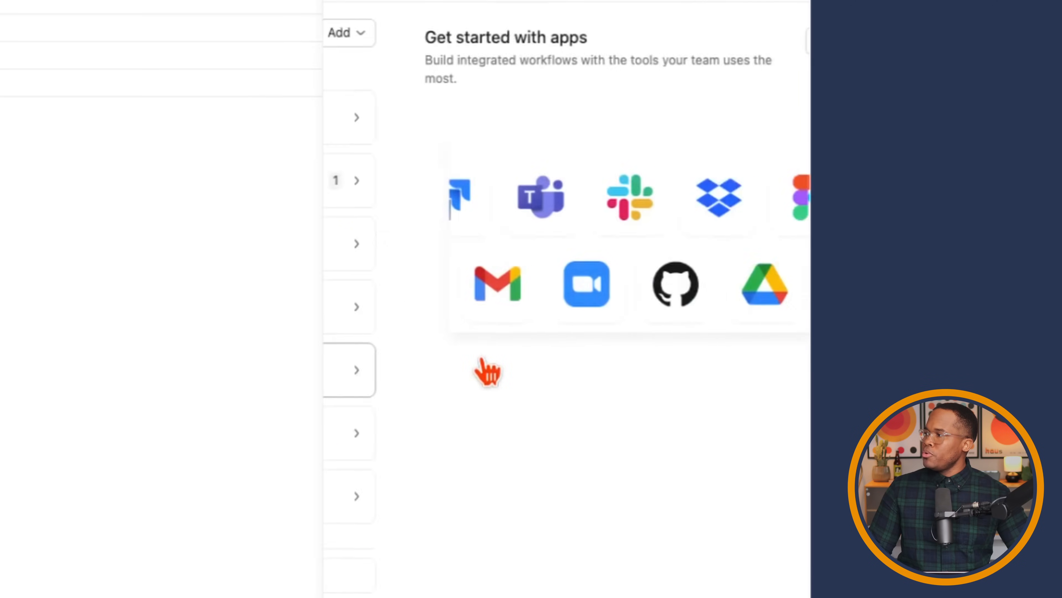
pyautogui.click(853, 42)
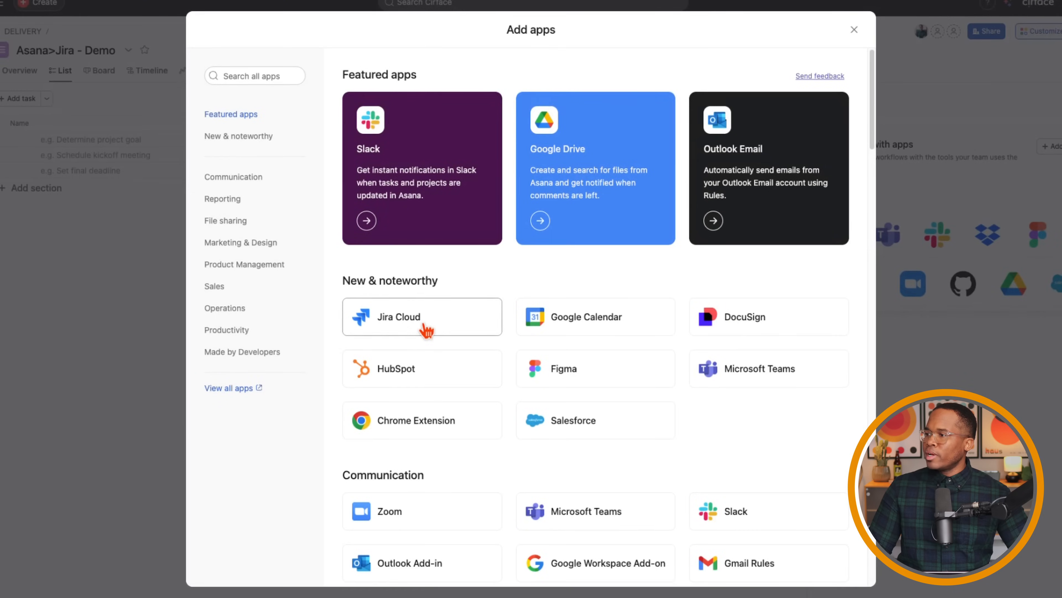
pyautogui.click(285, 322)
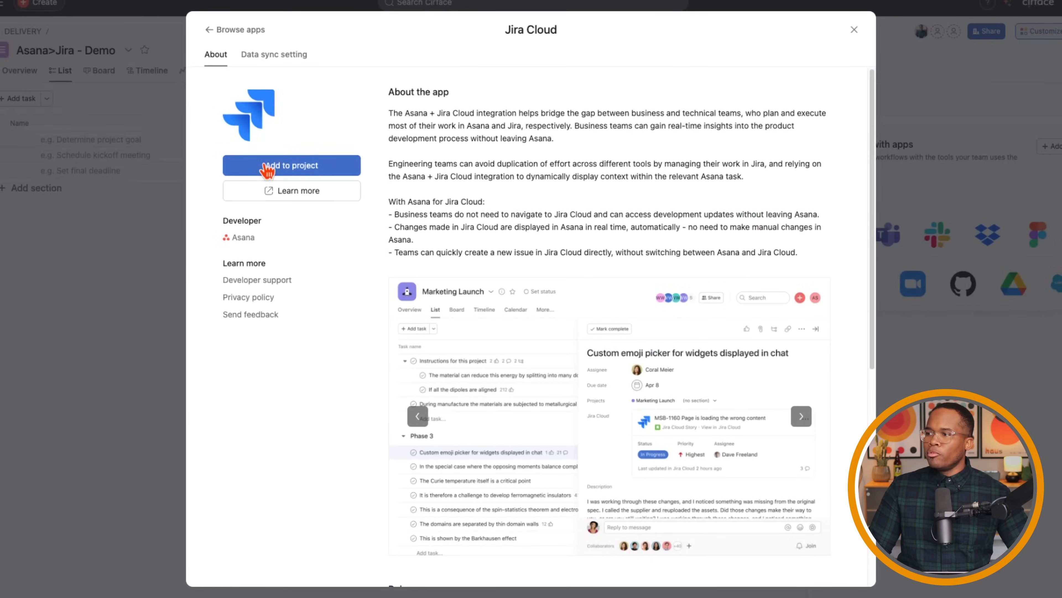
pyautogui.click(266, 166)
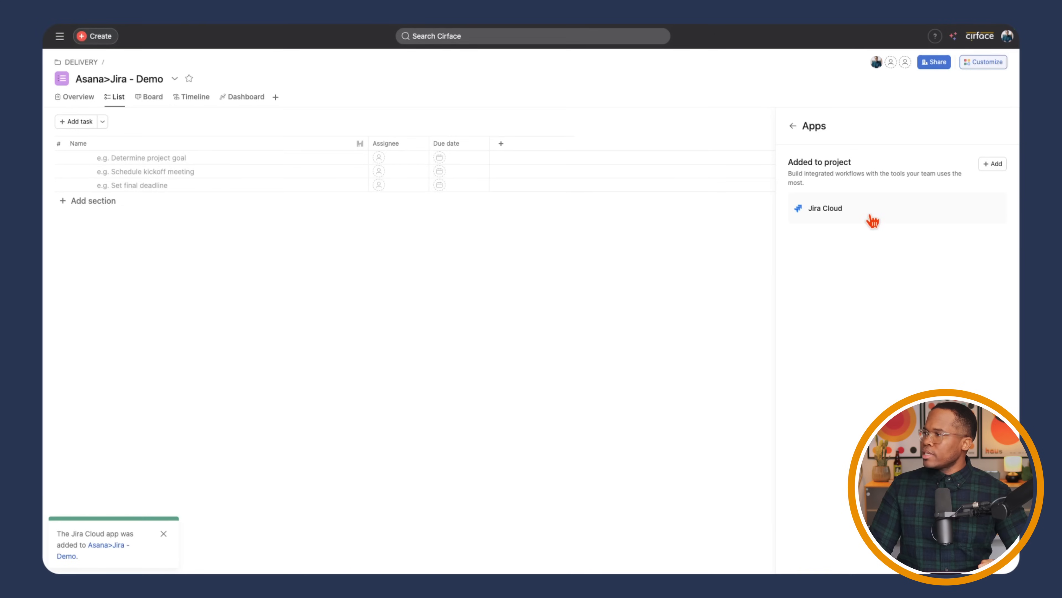
# In Jira Cloud's data sync setting, select the Jira project Jira>Asana - Demo with issue type Task
pyautogui.click(819, 214)
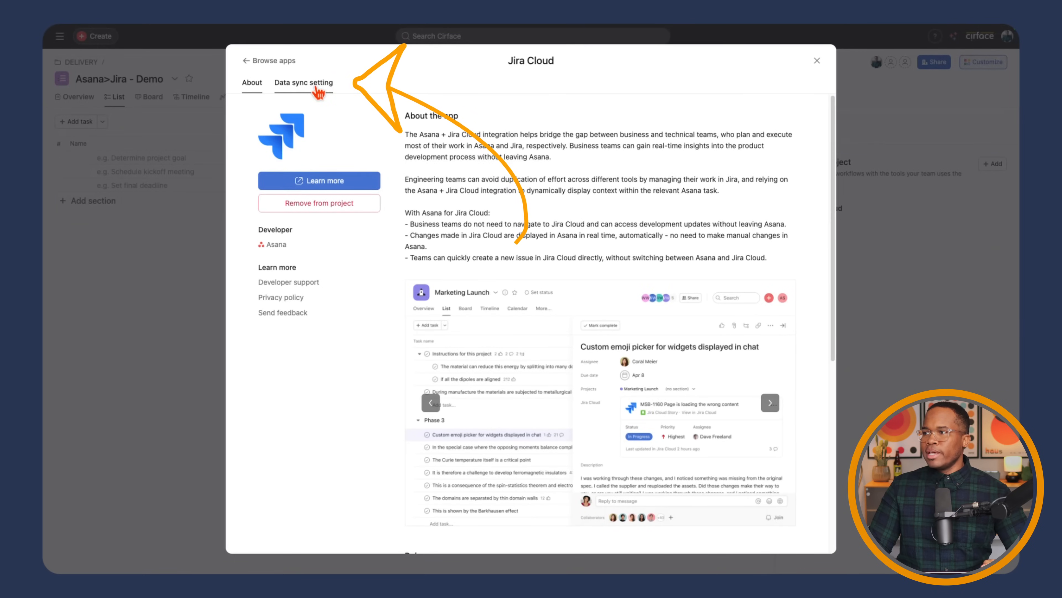
pyautogui.click(319, 91)
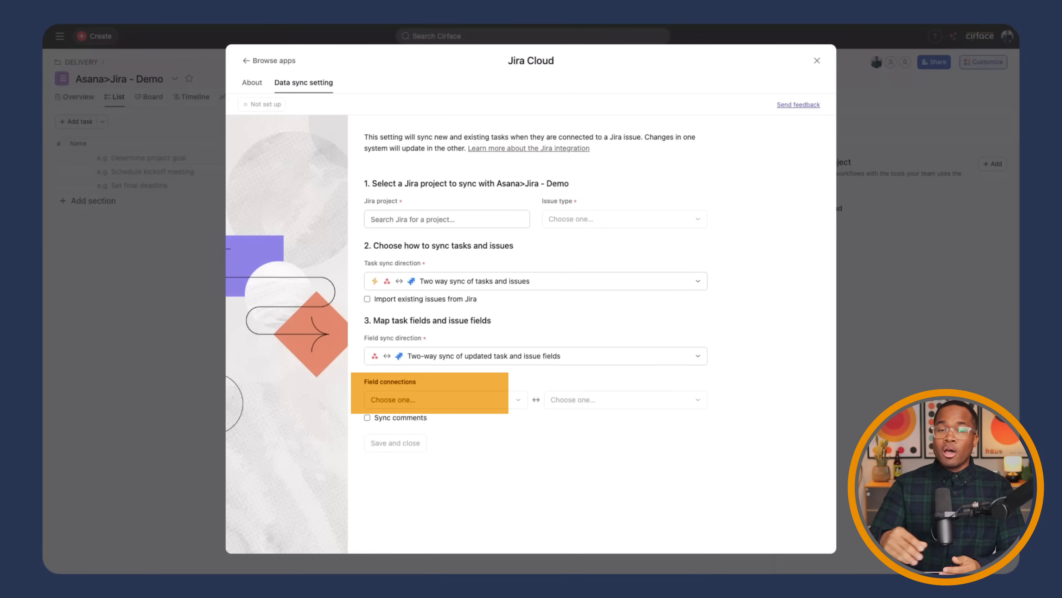
pyautogui.click(473, 220)
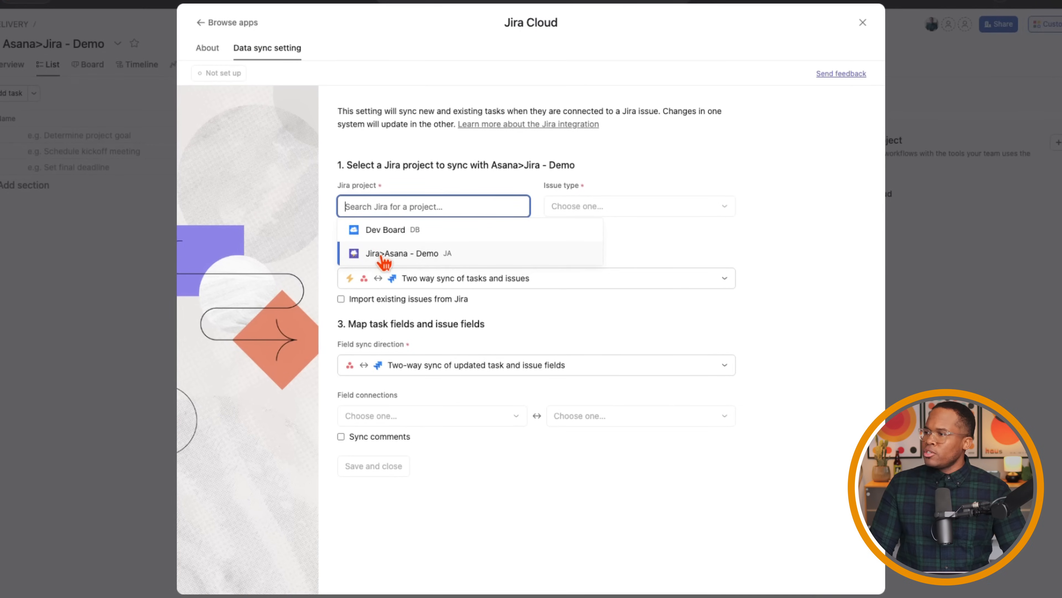
pyautogui.click(423, 257)
pyautogui.click(598, 209)
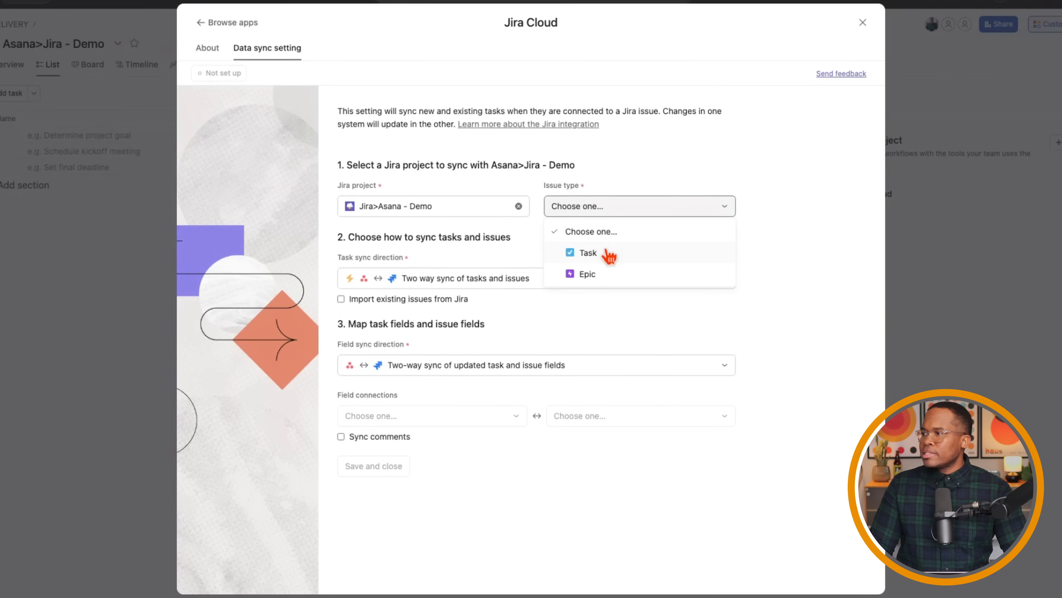
pyautogui.click(621, 257)
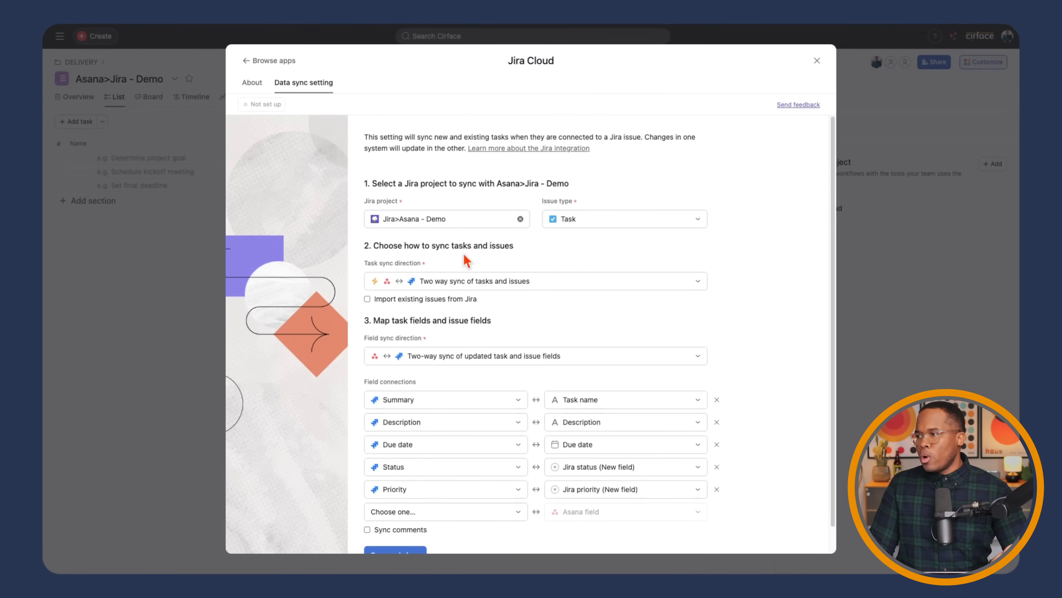
# Review the available task sync directions and field sync directions, leaving both on two-way sync
pyautogui.click(467, 290)
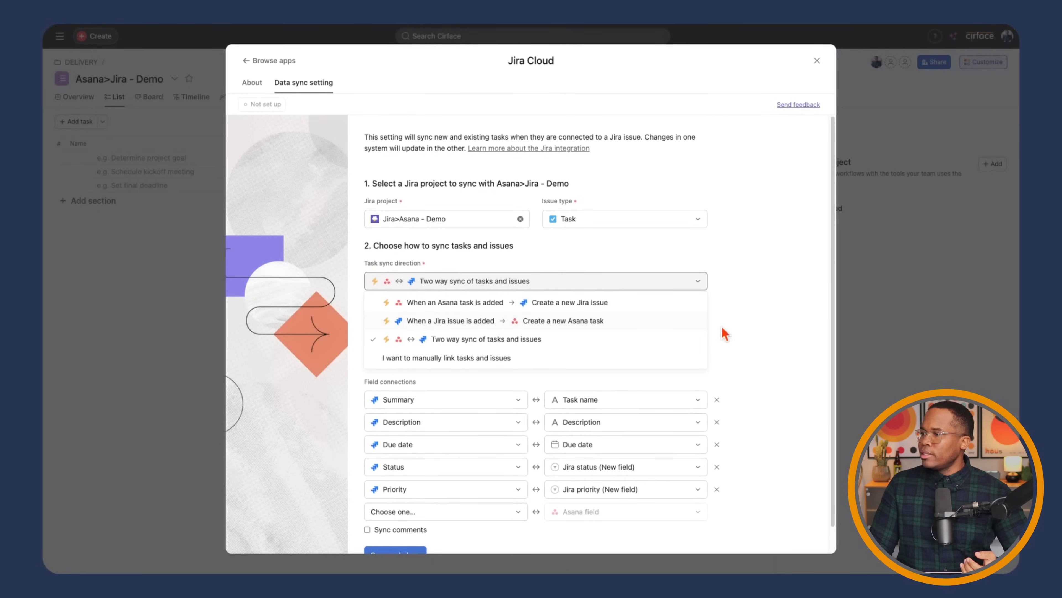
pyautogui.click(762, 326)
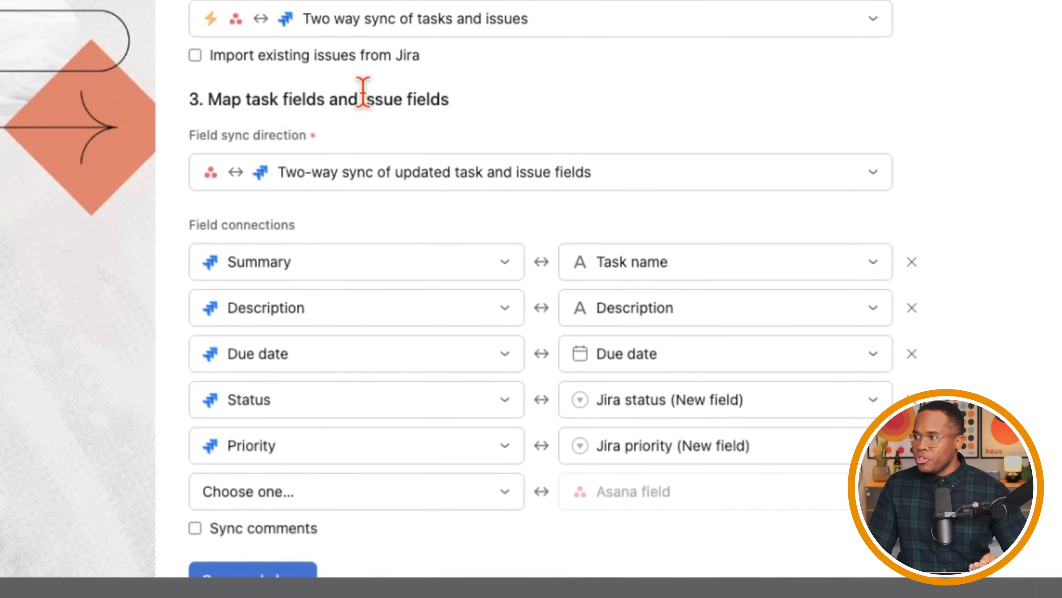
pyautogui.click(312, 185)
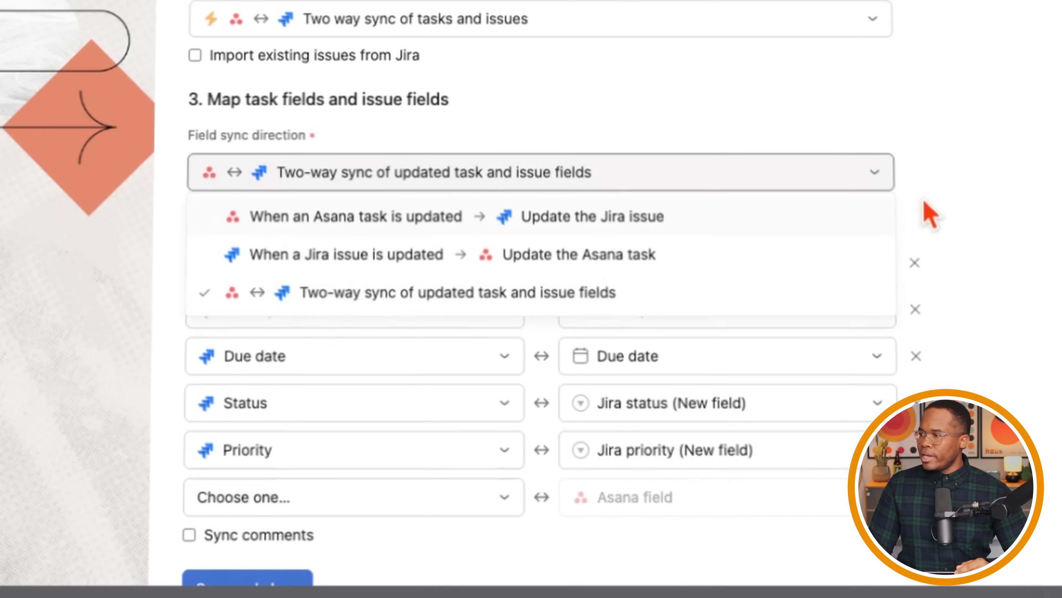
pyautogui.click(1039, 197)
# Examine the choices offered for the Summary, Status and Priority field connections without changing them
pyautogui.scroll(-1, 533, 235)
pyautogui.scroll(-1, 538, 243)
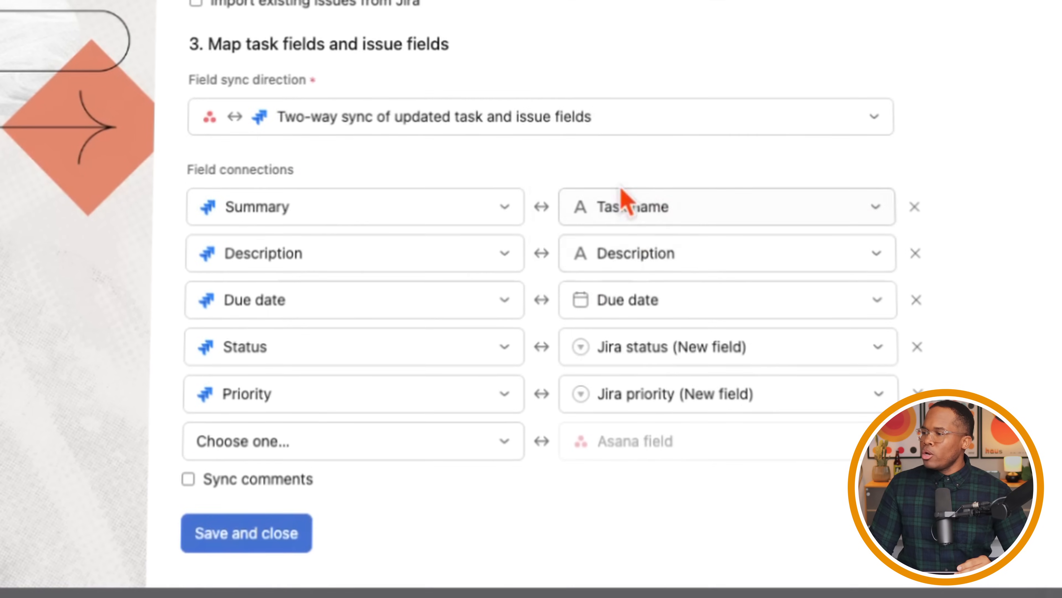
pyautogui.click(380, 213)
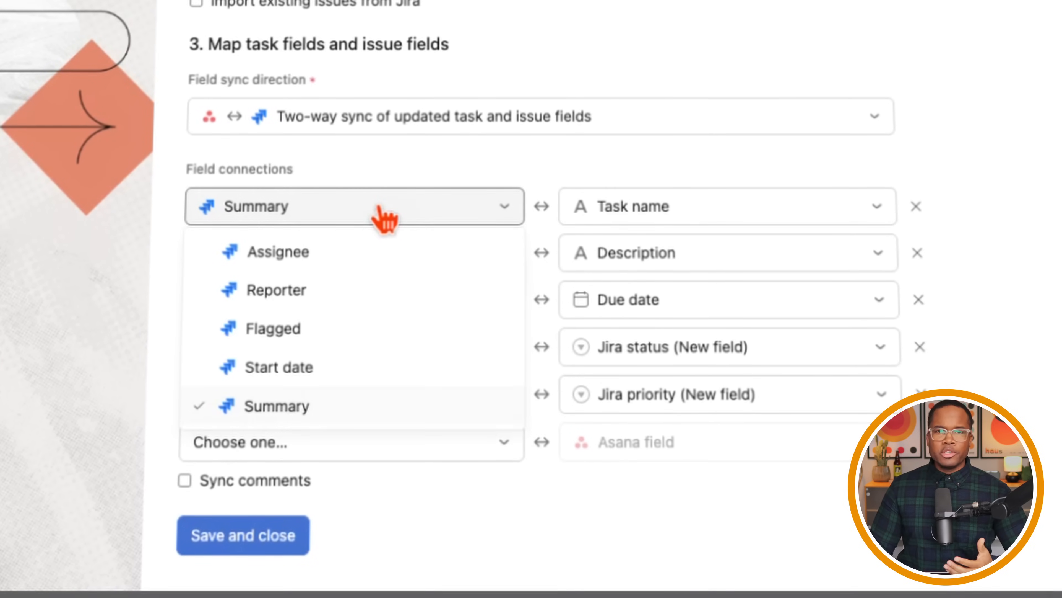
pyautogui.click(621, 206)
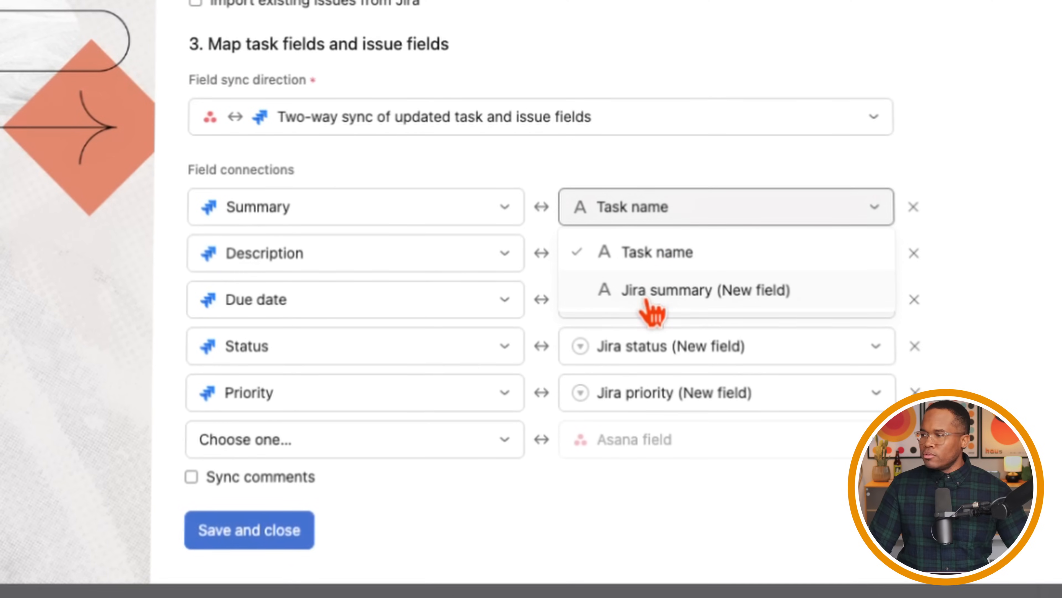
pyautogui.click(980, 221)
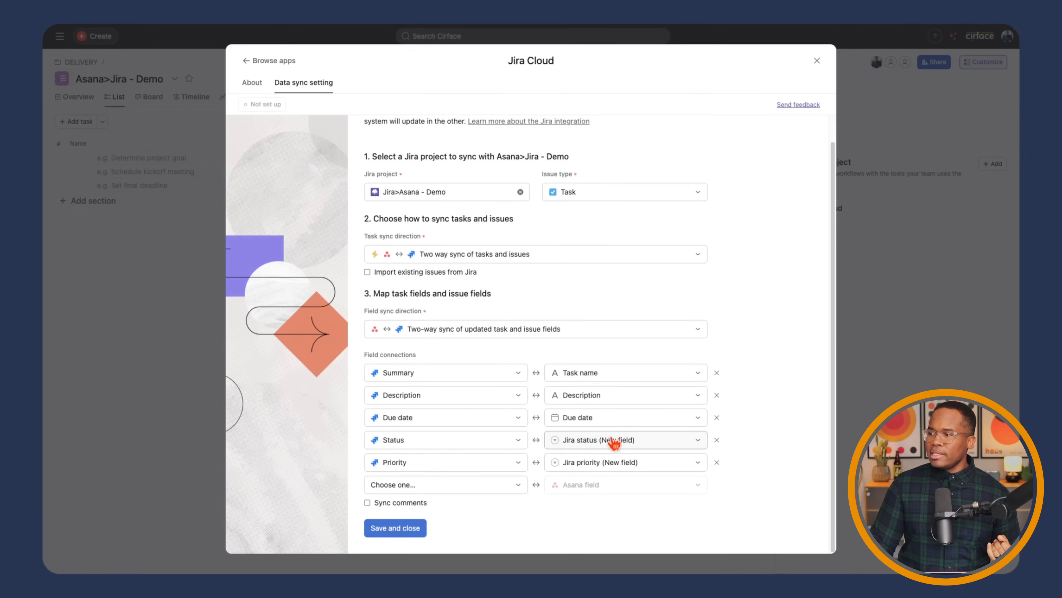
pyautogui.click(614, 442)
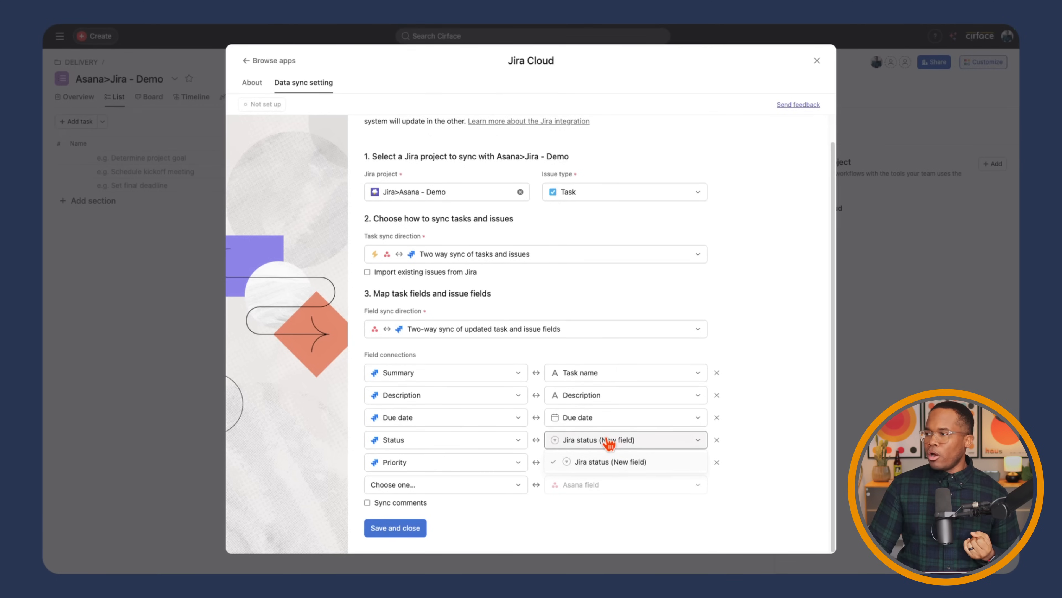
pyautogui.click(791, 446)
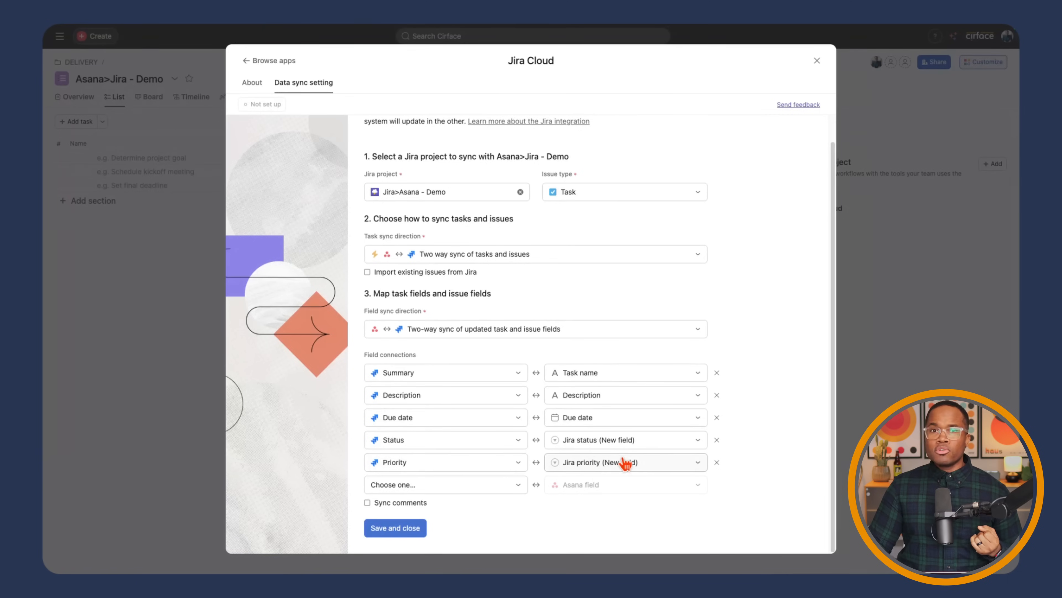
pyautogui.click(625, 465)
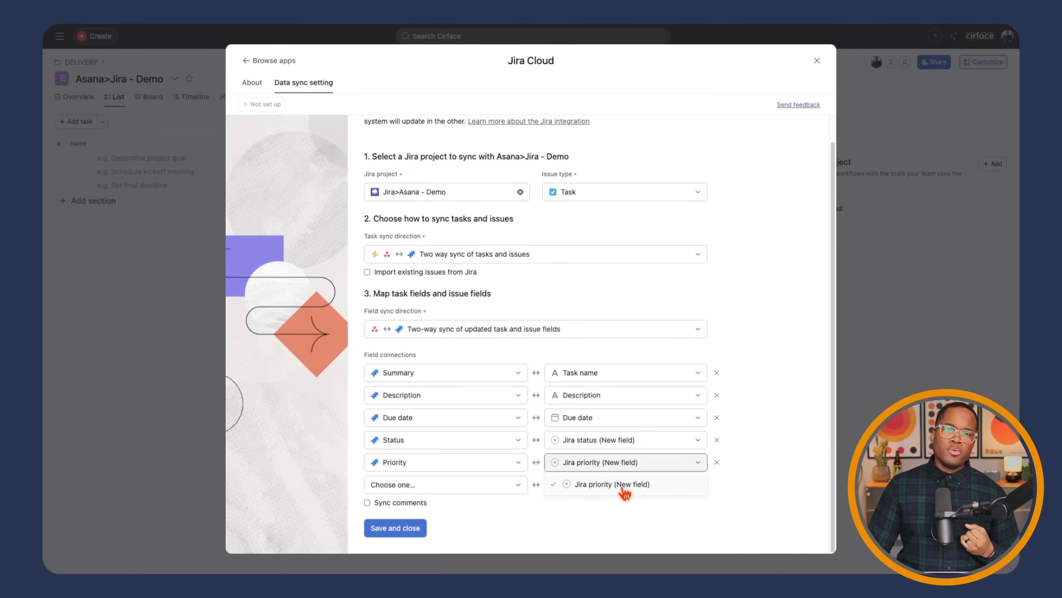
pyautogui.click(771, 450)
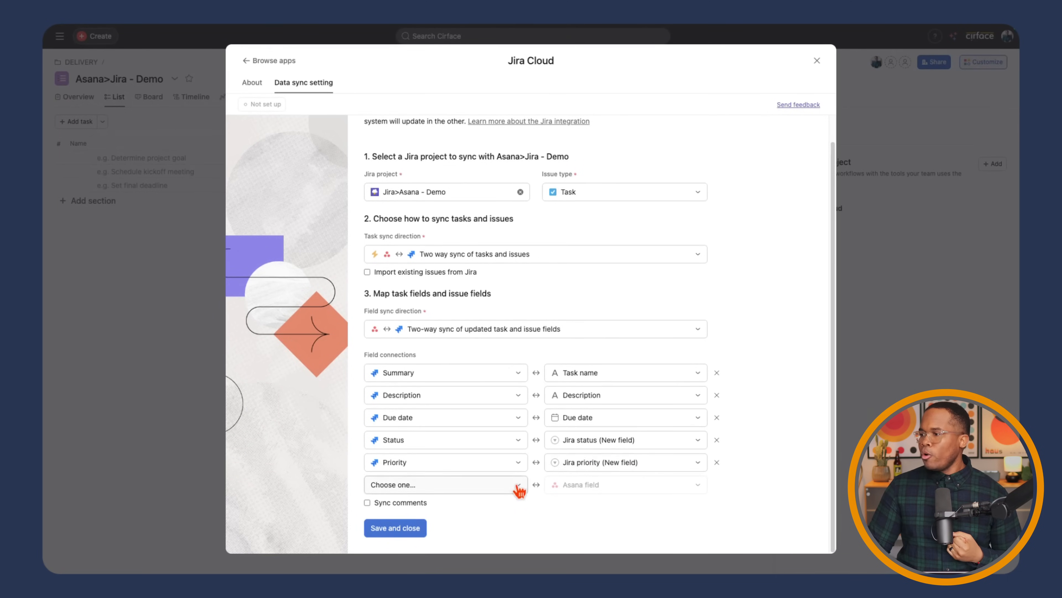
# Add field connections from Jira's Assignee to Assignee and from Reporter to the new Jira reporter field
pyautogui.click(518, 486)
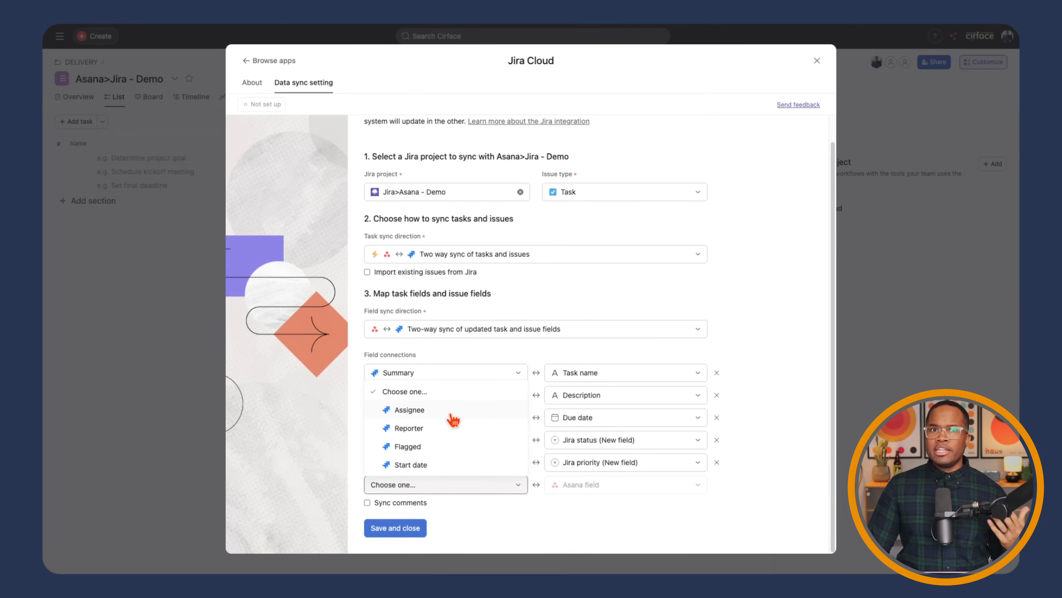
pyautogui.click(450, 411)
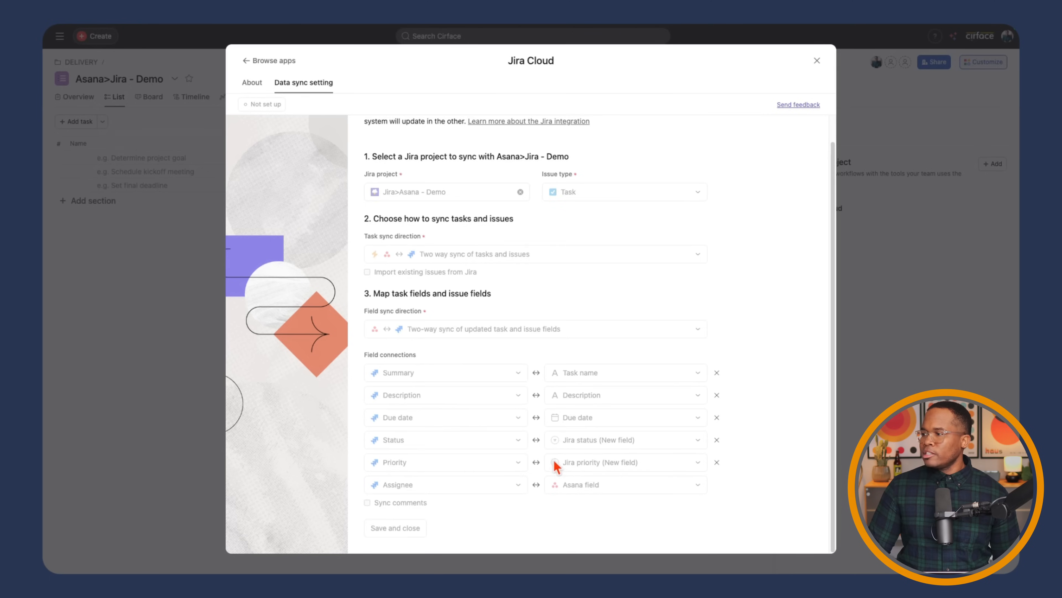
pyautogui.click(472, 511)
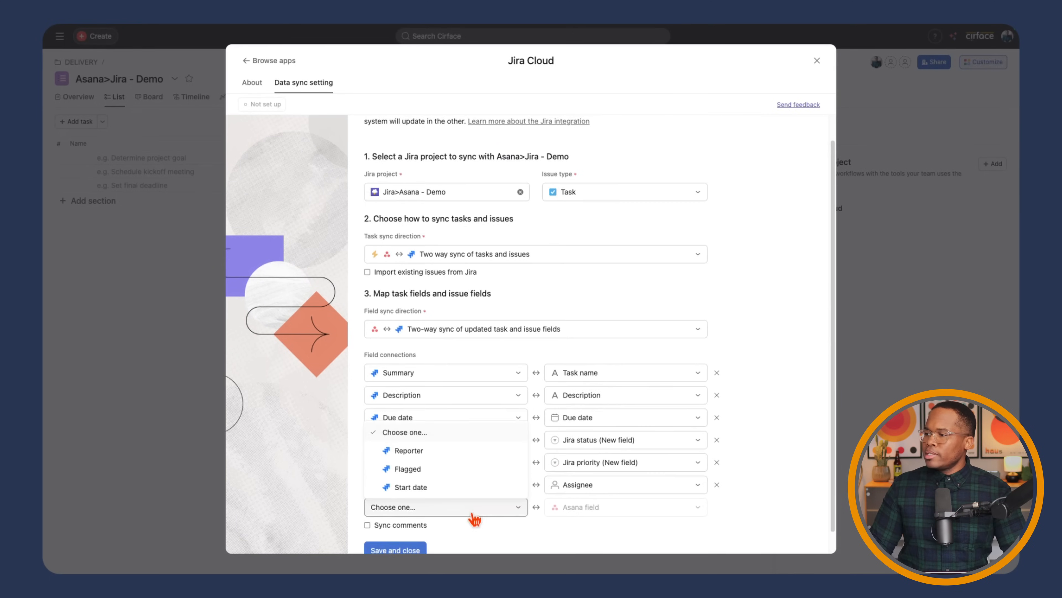
pyautogui.click(431, 452)
pyautogui.click(635, 514)
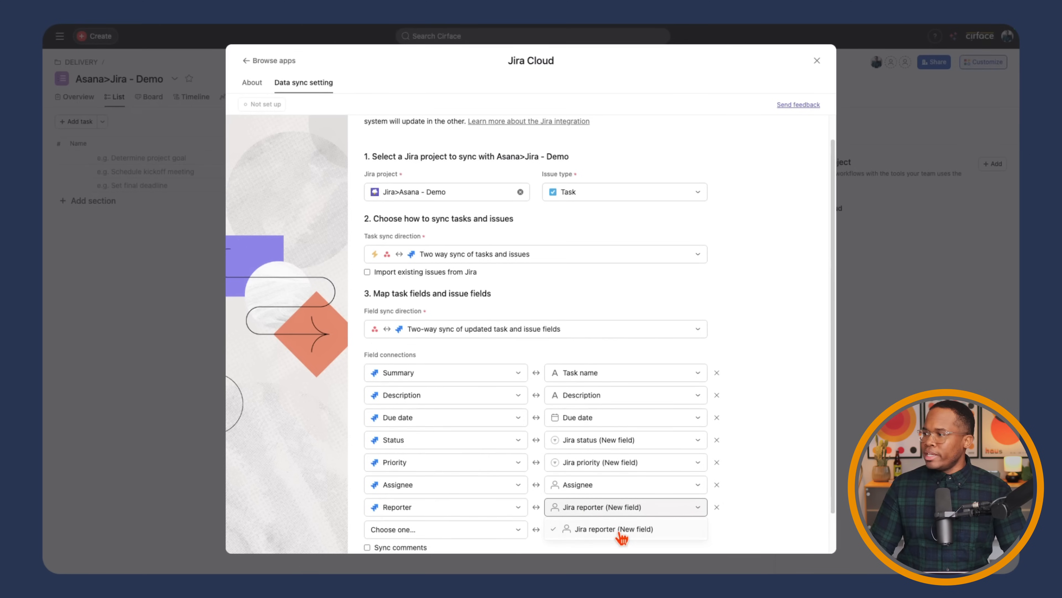
pyautogui.click(751, 521)
# Add field connections from Flagged to the new Jira flagged field and Start date to the new Jira start date field
pyautogui.scroll(-2, 498, 544)
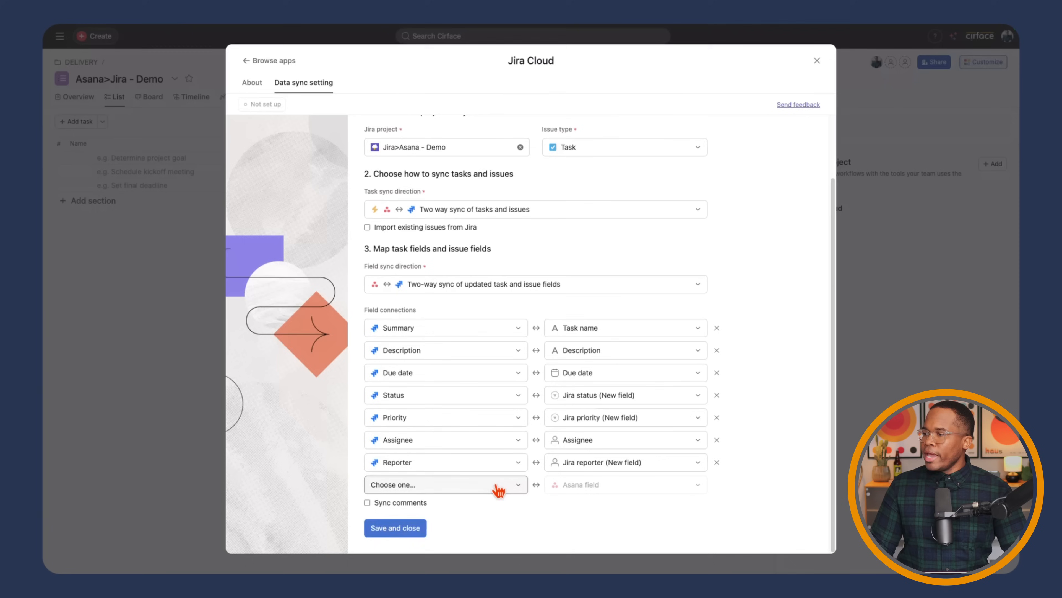
pyautogui.click(498, 488)
pyautogui.click(418, 525)
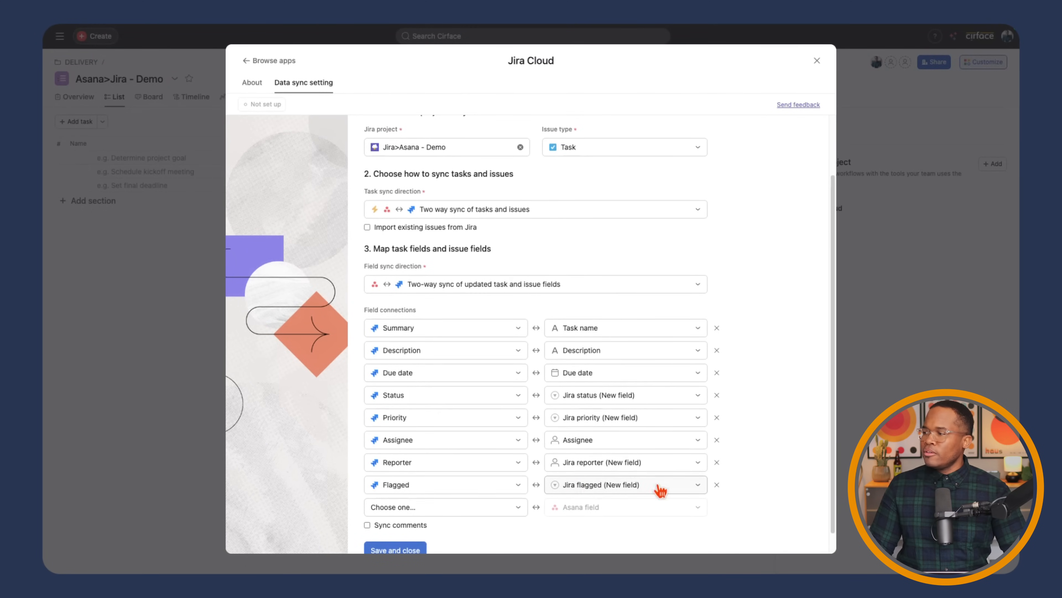
pyautogui.scroll(-1, 770, 494)
pyautogui.click(506, 486)
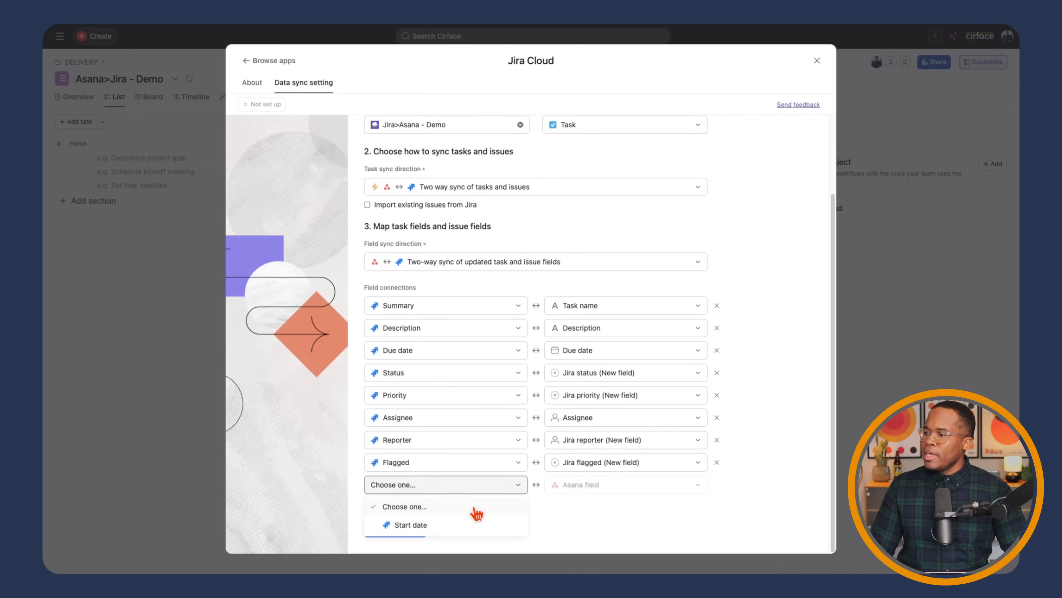
pyautogui.click(454, 525)
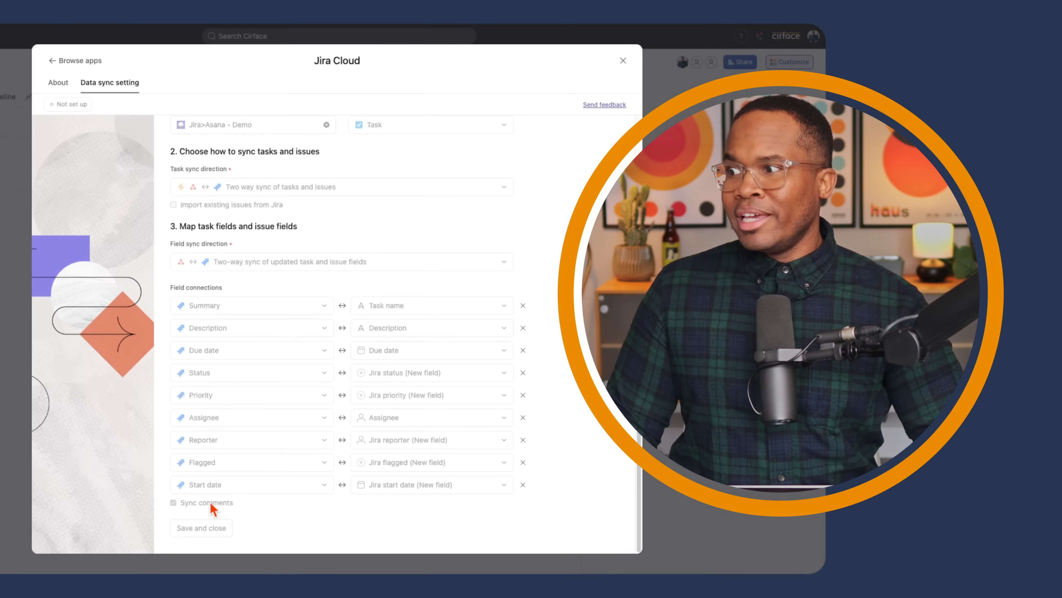
# Enable comment syncing, then save the data sync settings and return to the full project list
pyautogui.click(213, 504)
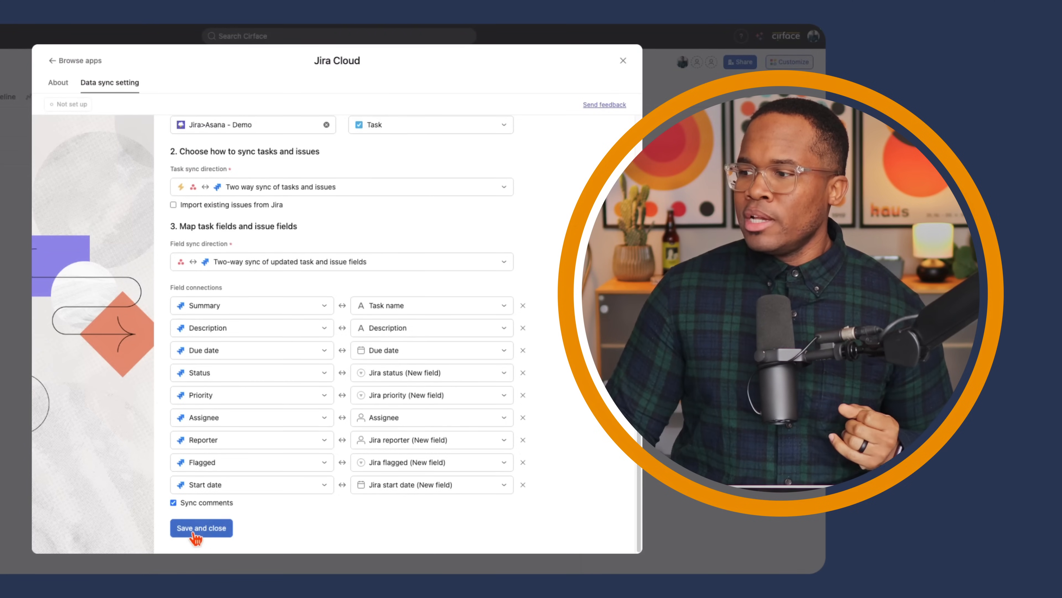
pyautogui.click(196, 538)
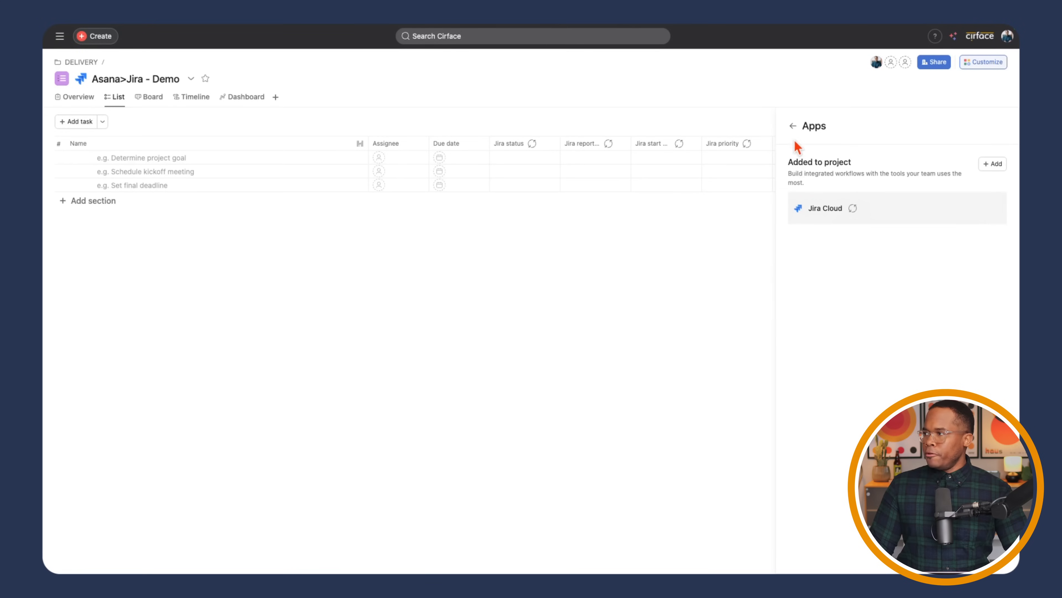
pyautogui.click(793, 126)
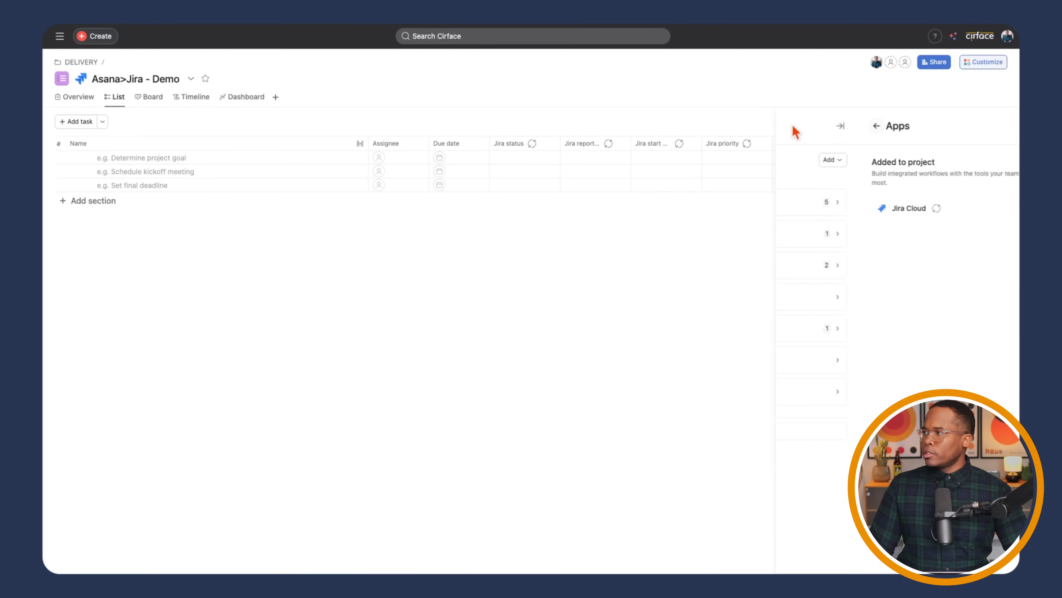
pyautogui.click(1000, 126)
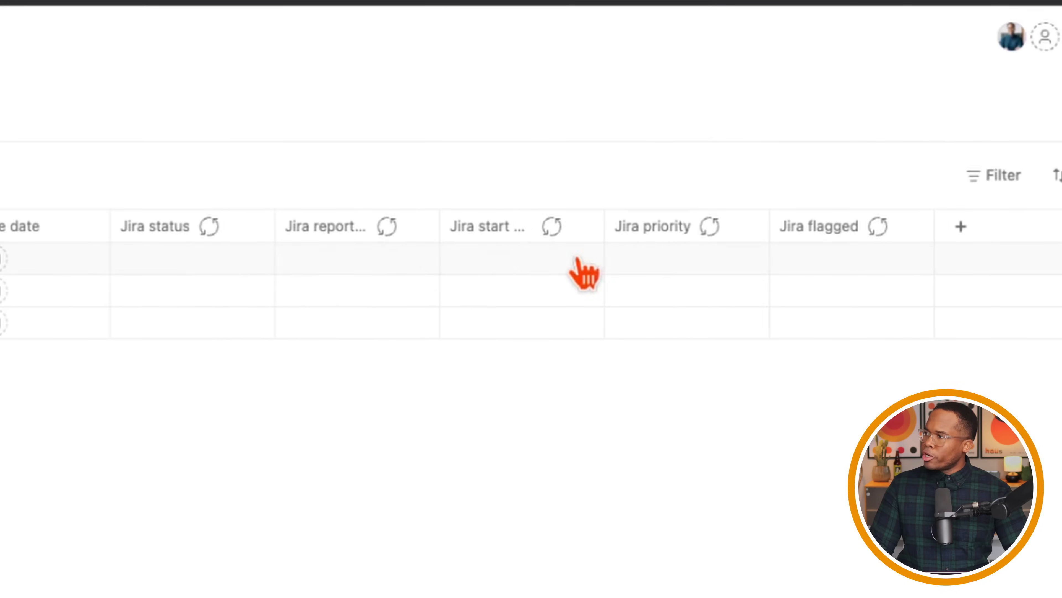
pyautogui.click(534, 264)
pyautogui.press('Escape')
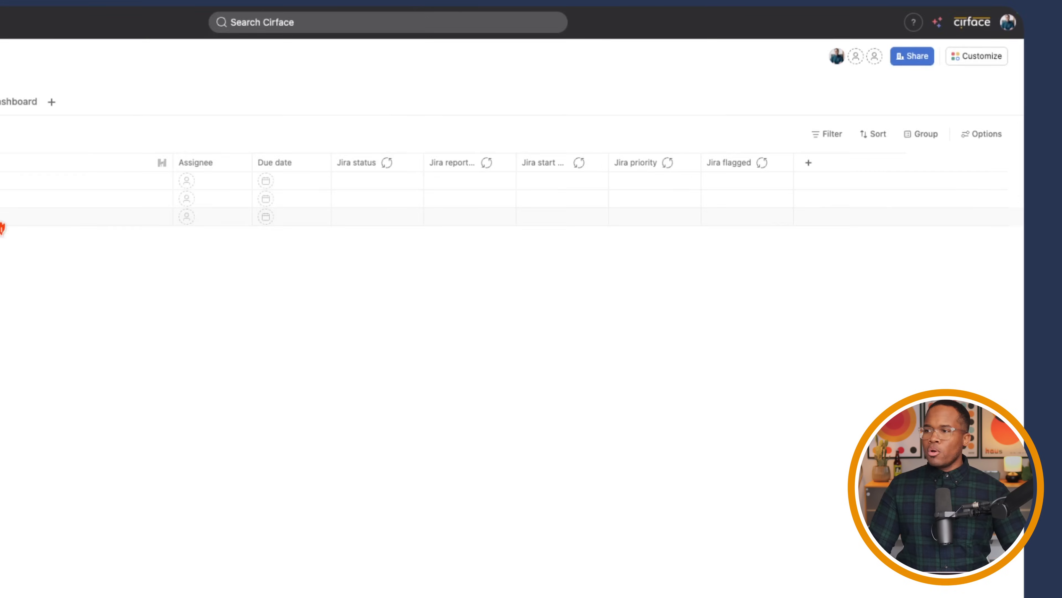
# Add a task named "From Asana" to the project, assign it to yourself and set its due date to 04/16/25
pyautogui.click(153, 158)
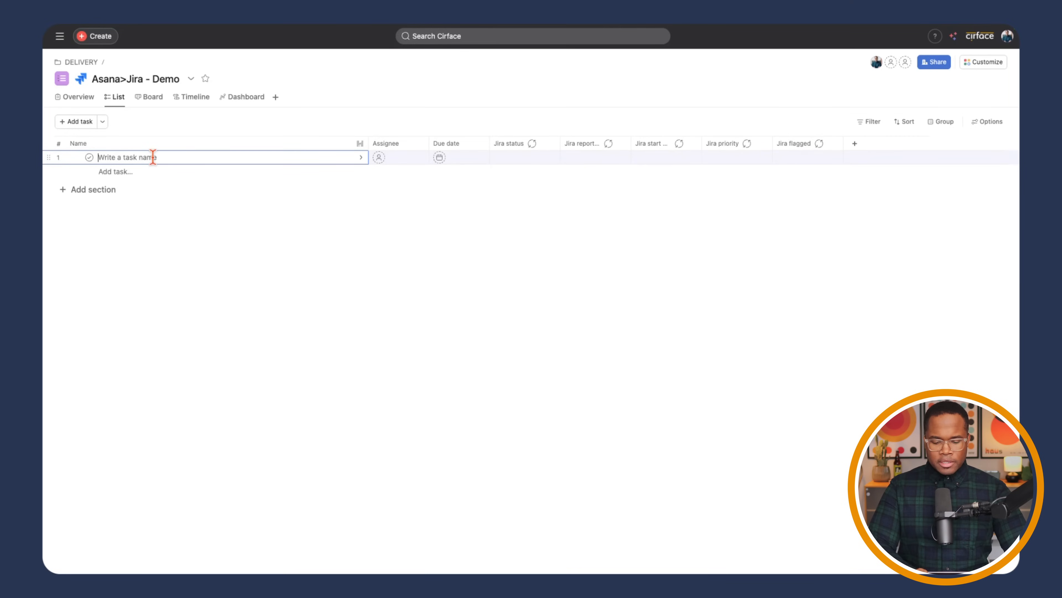
pyautogui.write('From Asana')
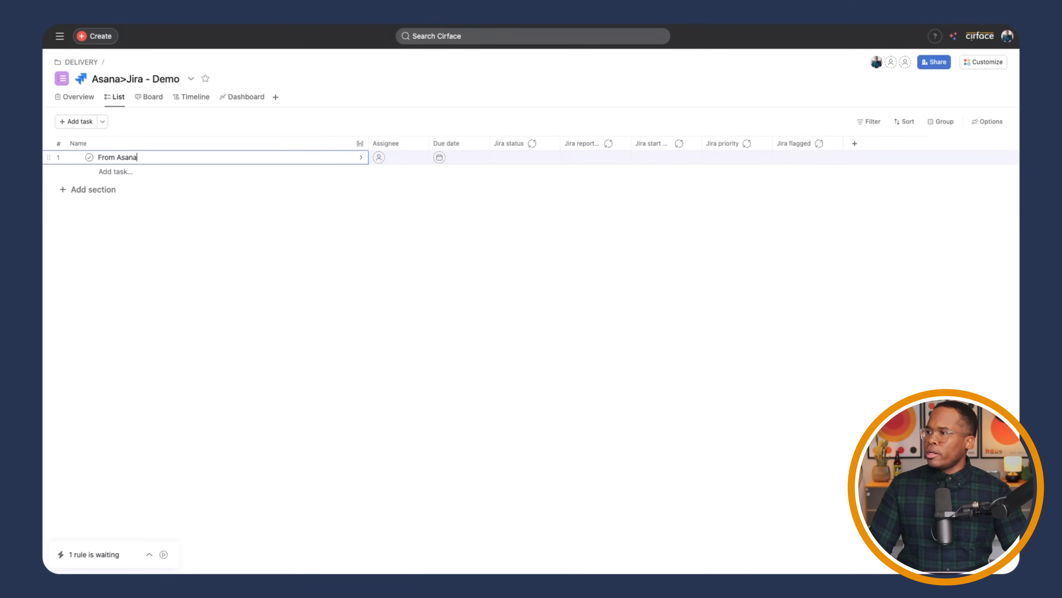
pyautogui.click(379, 158)
pyautogui.click(393, 178)
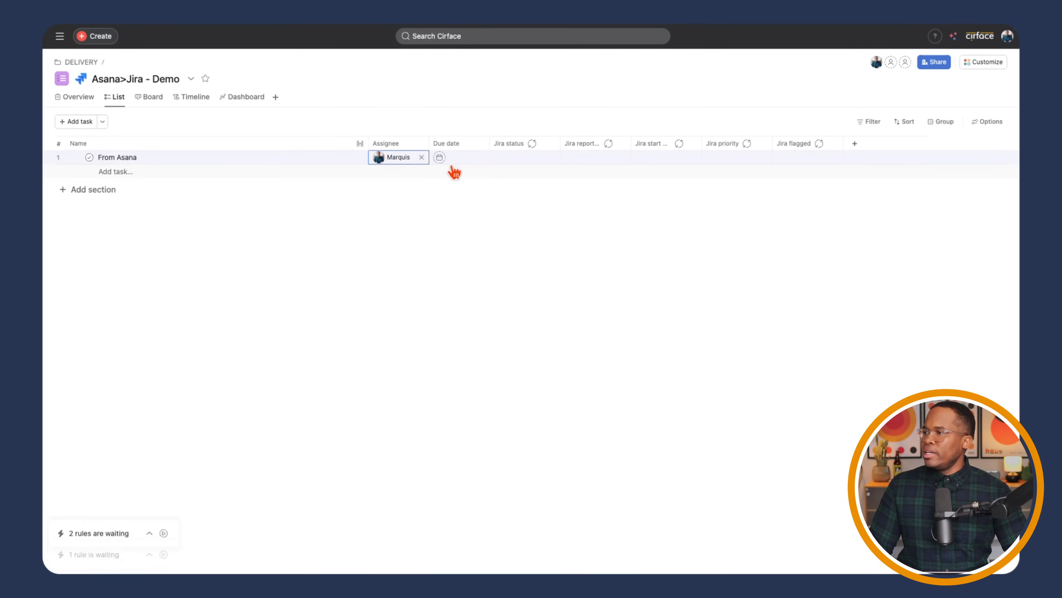
pyautogui.click(439, 158)
pyautogui.click(486, 265)
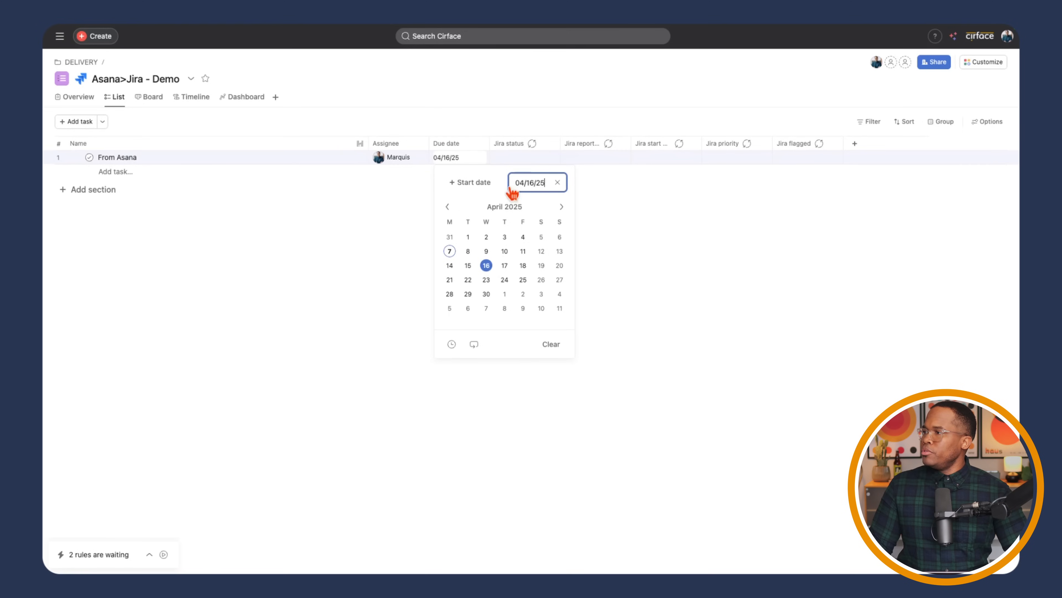
# Set the From Asana task's Jira status to In Progress, Jira reporter to yourself and Jira start date to April 4
pyautogui.click(520, 157)
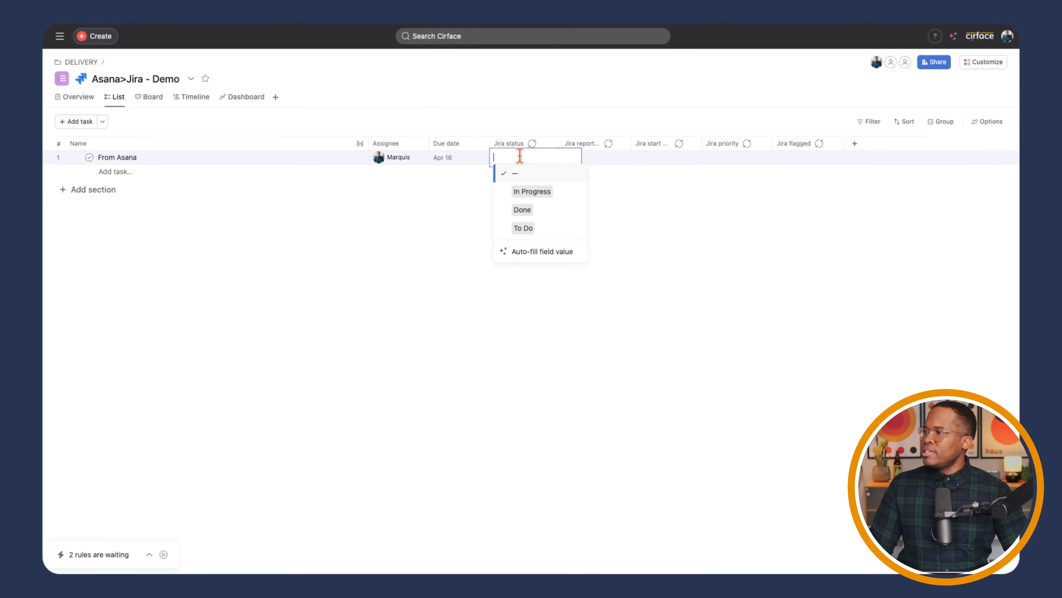
pyautogui.click(540, 197)
pyautogui.click(589, 159)
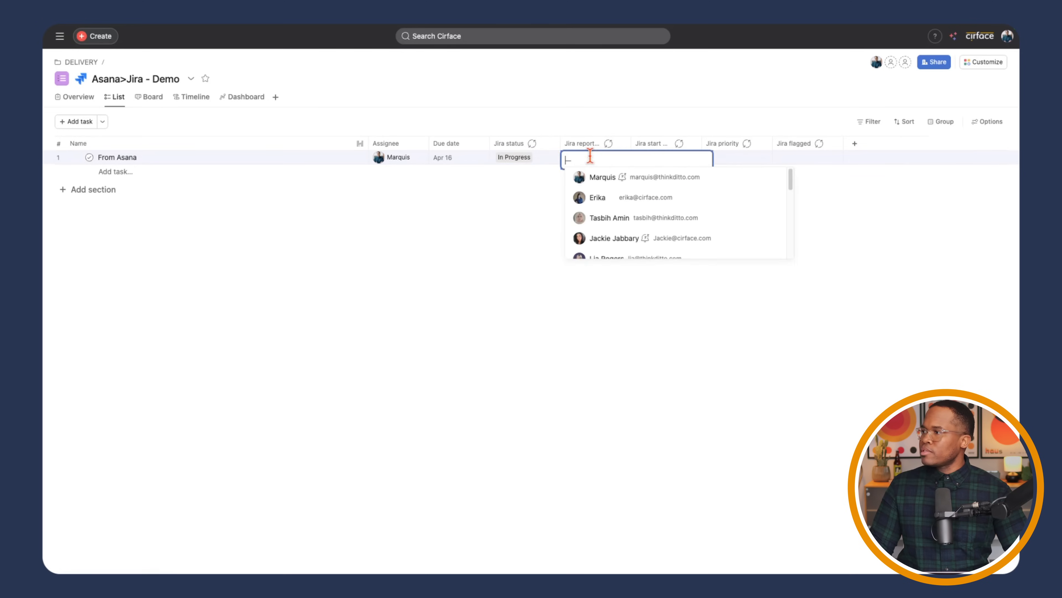
pyautogui.click(621, 179)
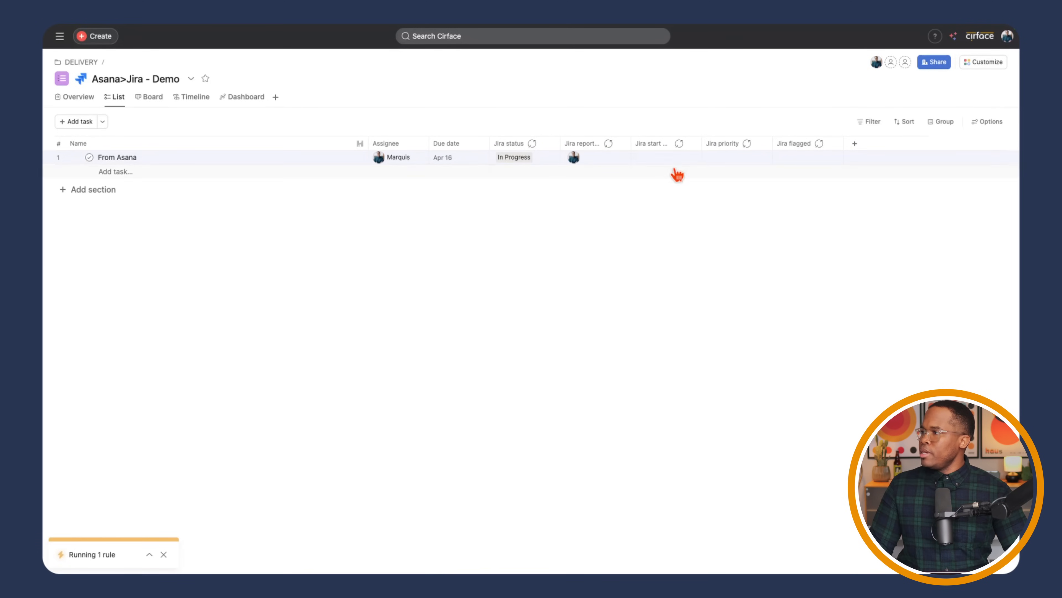
pyautogui.click(671, 157)
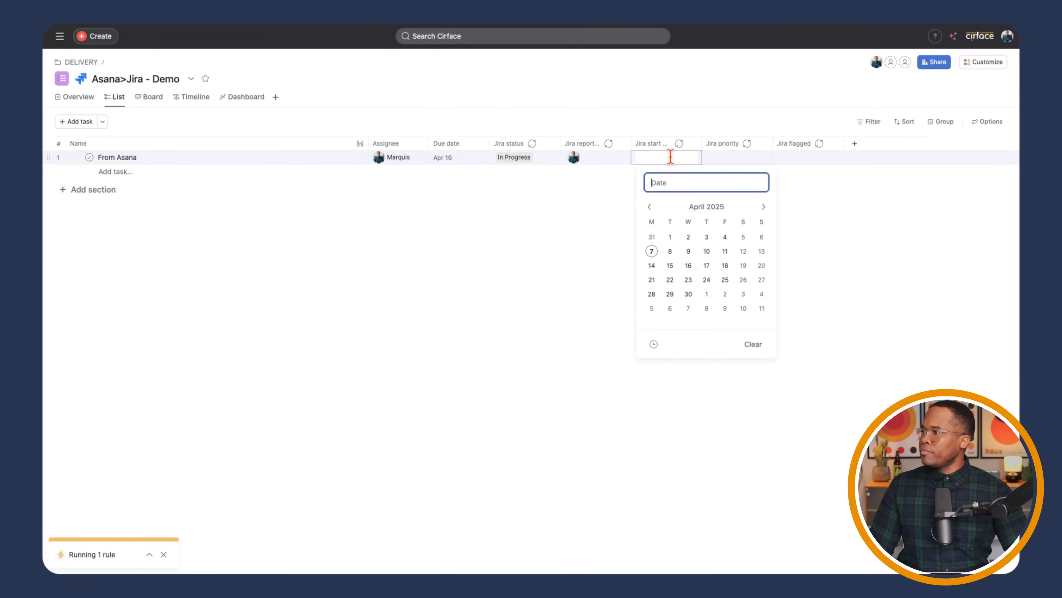
pyautogui.click(725, 239)
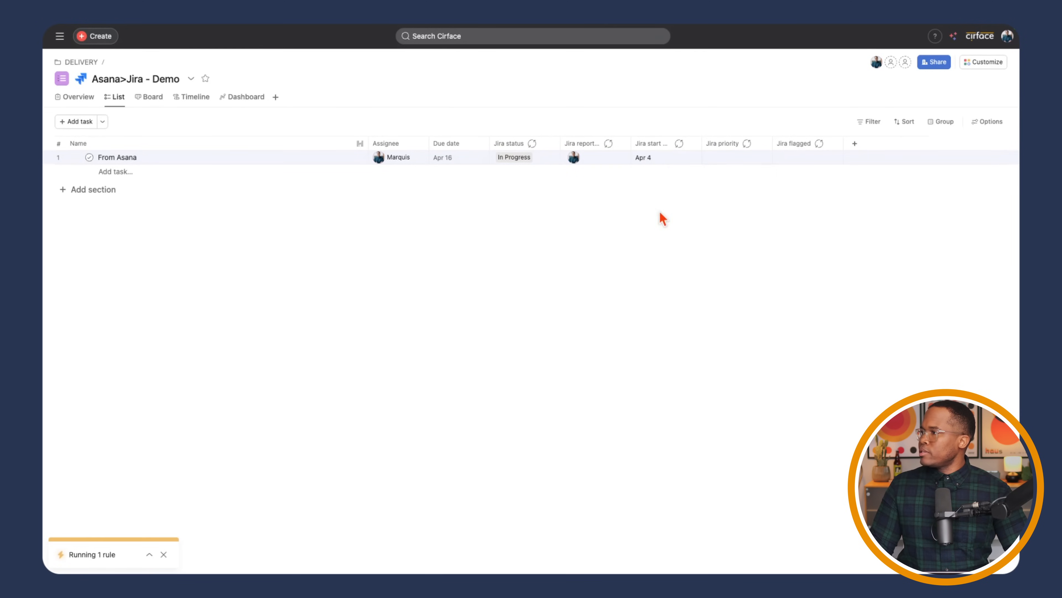
# Set the From Asana task's Jira priority to High and its Jira flagged field to Impediment
pyautogui.click(713, 163)
pyautogui.click(742, 211)
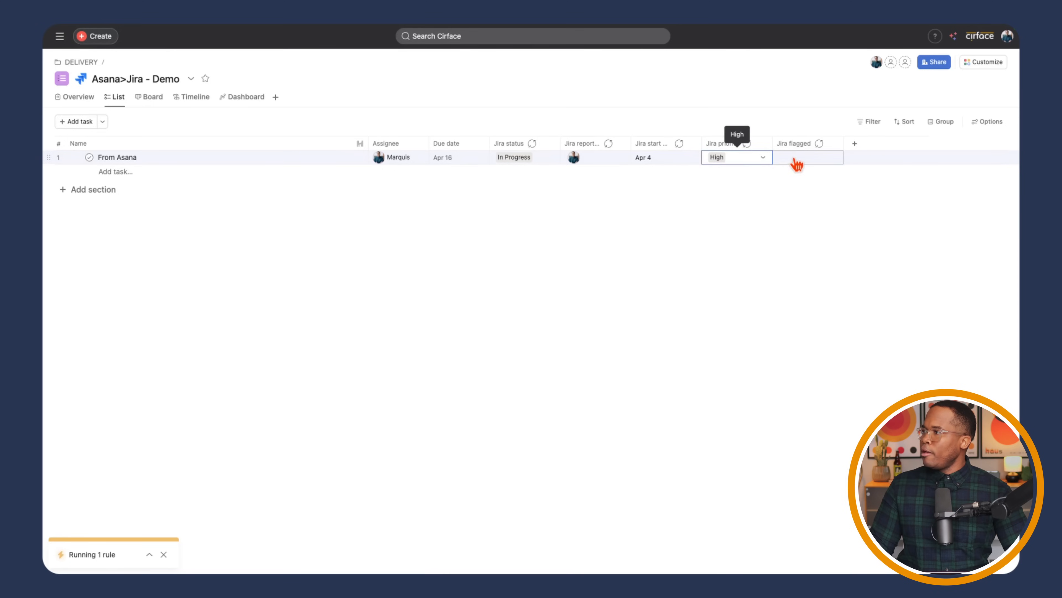
pyautogui.click(797, 161)
pyautogui.click(808, 180)
pyautogui.click(672, 245)
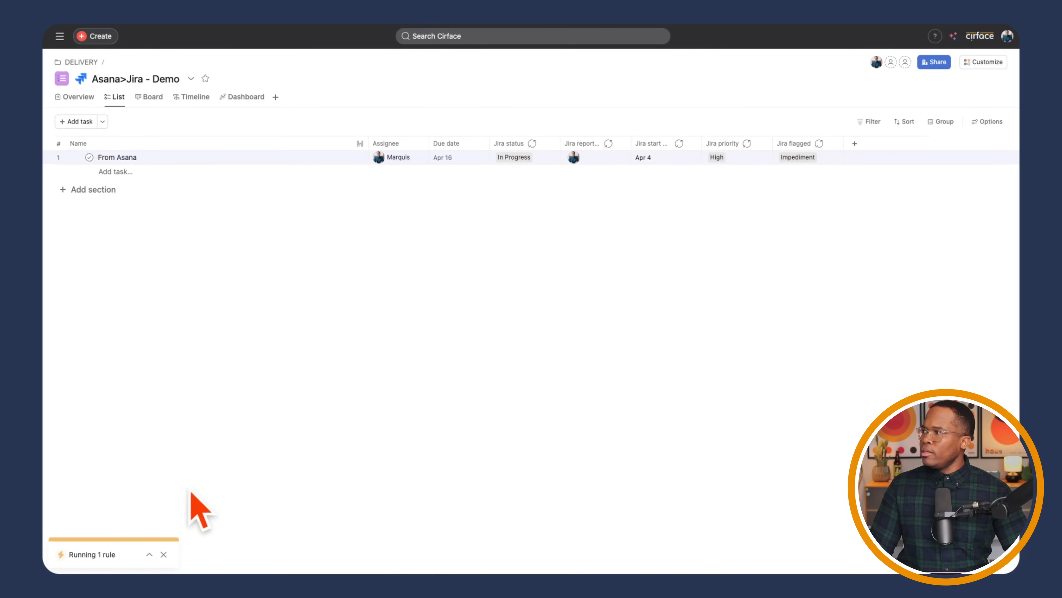
# Open the project's Create Jira Issue from Asana rule and enable attaching files from the Asana task
pyautogui.click(979, 64)
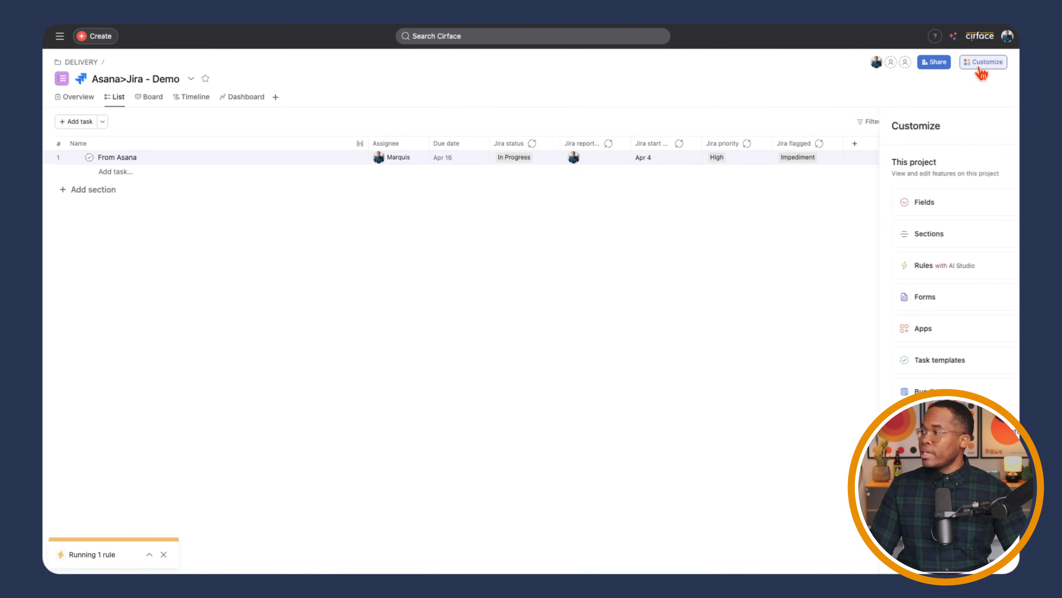
pyautogui.click(909, 263)
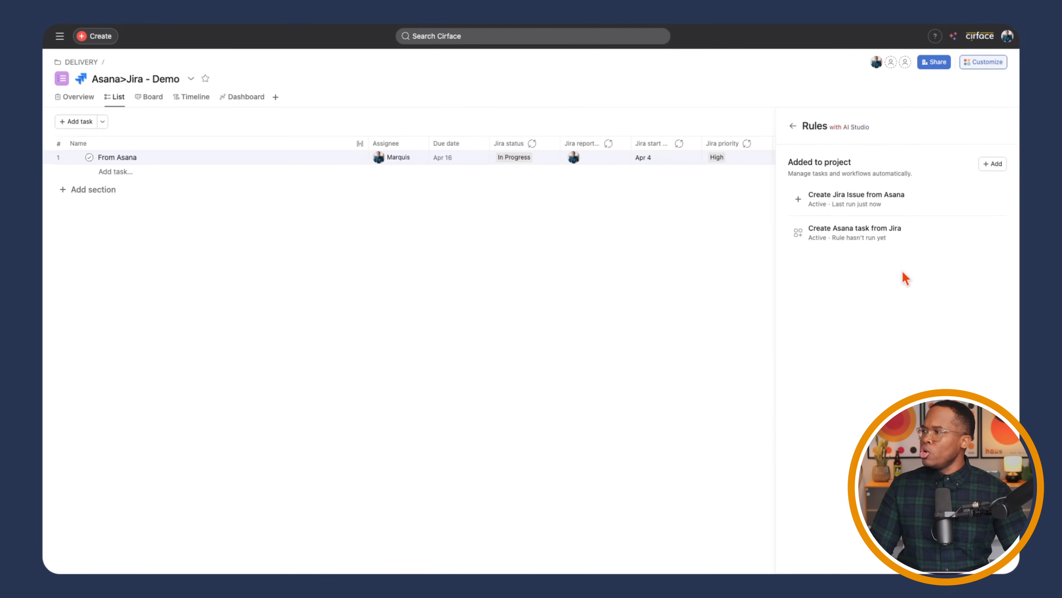
pyautogui.click(840, 205)
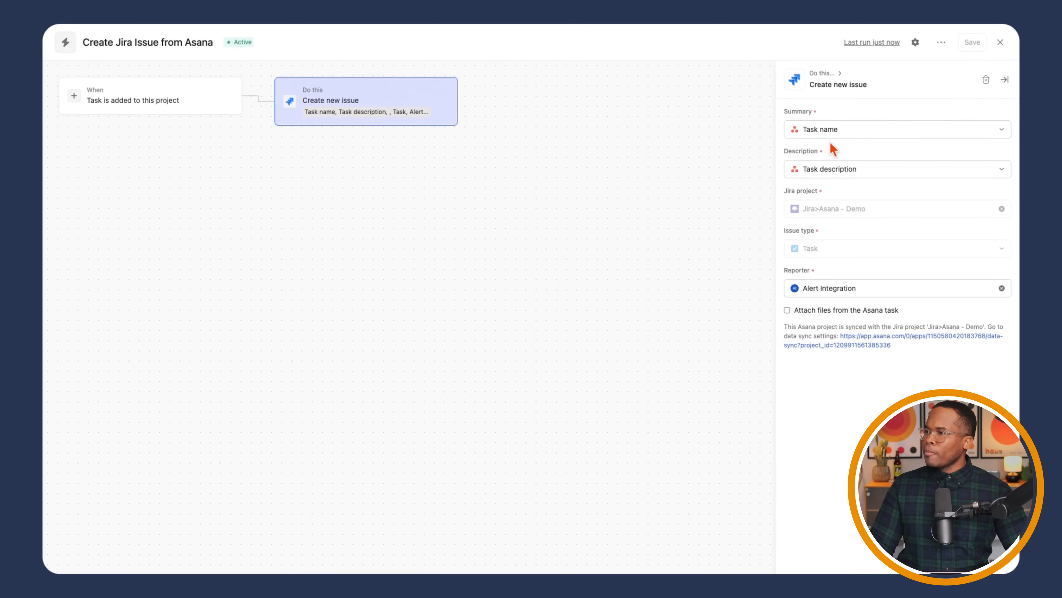
pyautogui.click(814, 314)
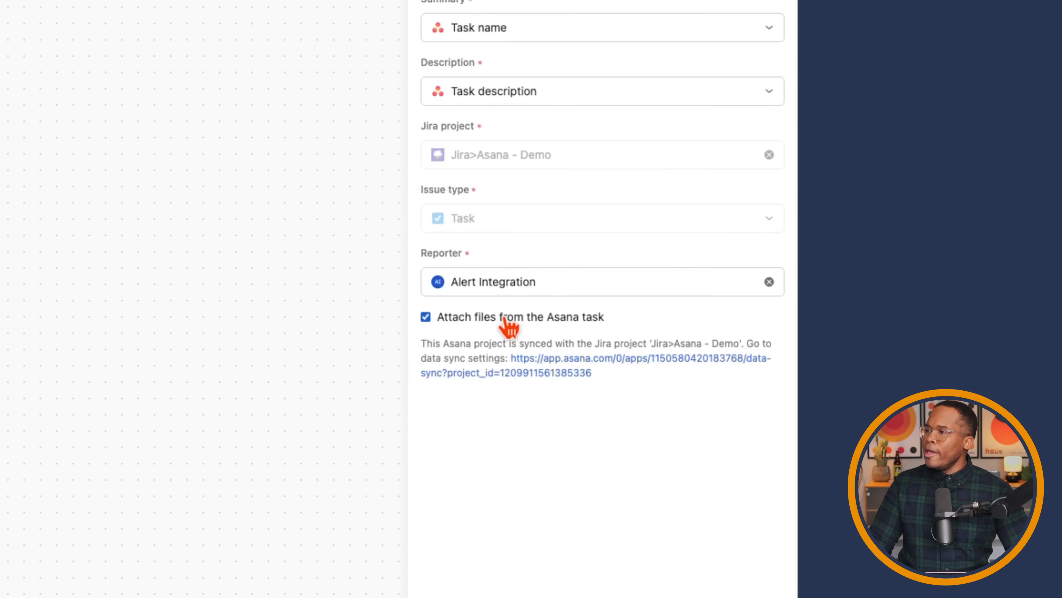
# Browse the additional actions available for the Create Jira Issue from Asana rule, then save and close the rule
pyautogui.click(503, 137)
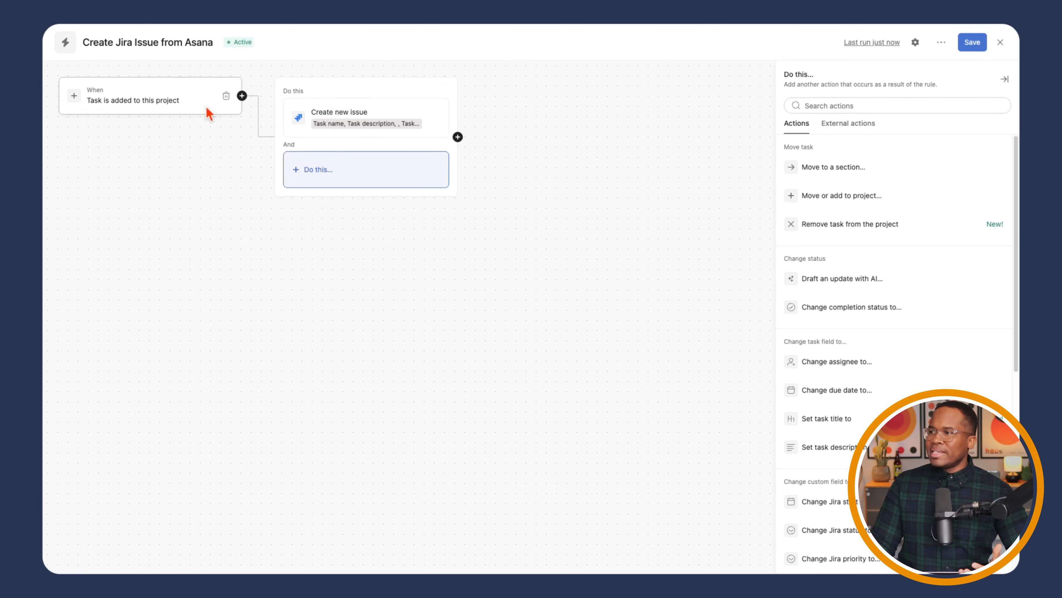
pyautogui.scroll(-4, 885, 391)
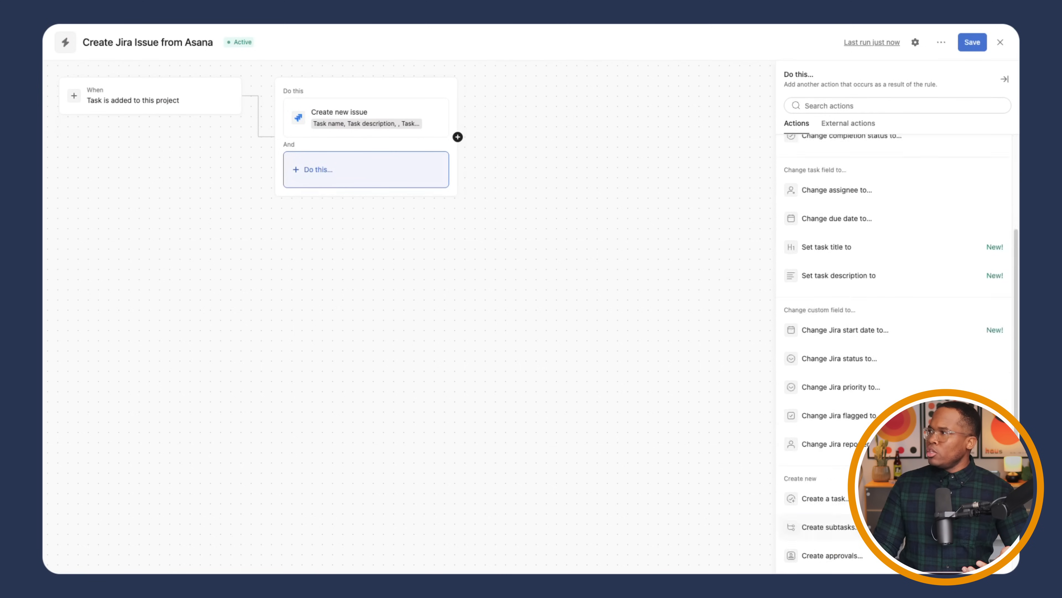
pyautogui.scroll(4, 836, 355)
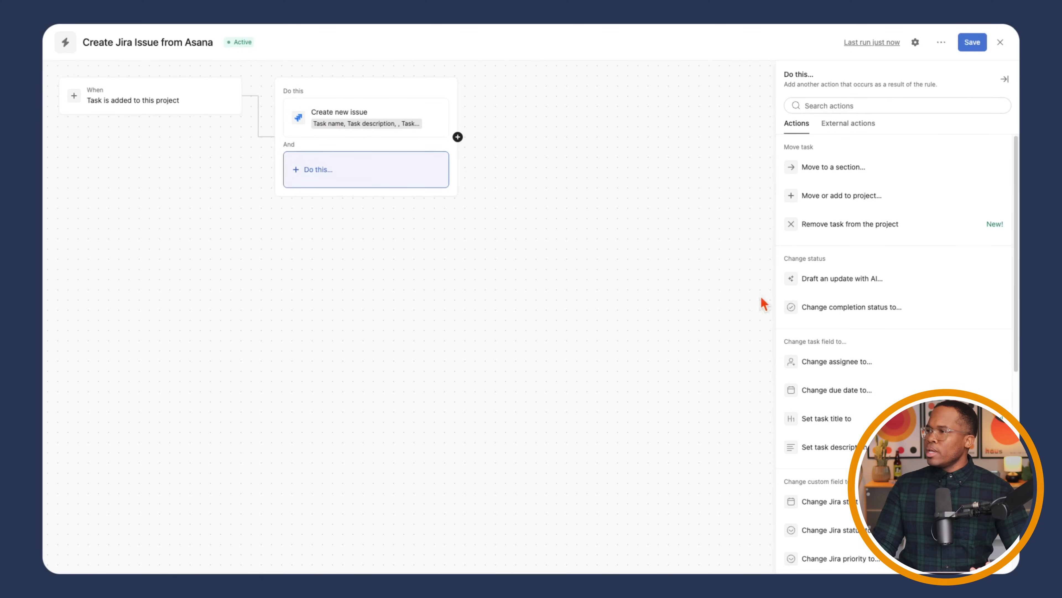
pyautogui.click(973, 42)
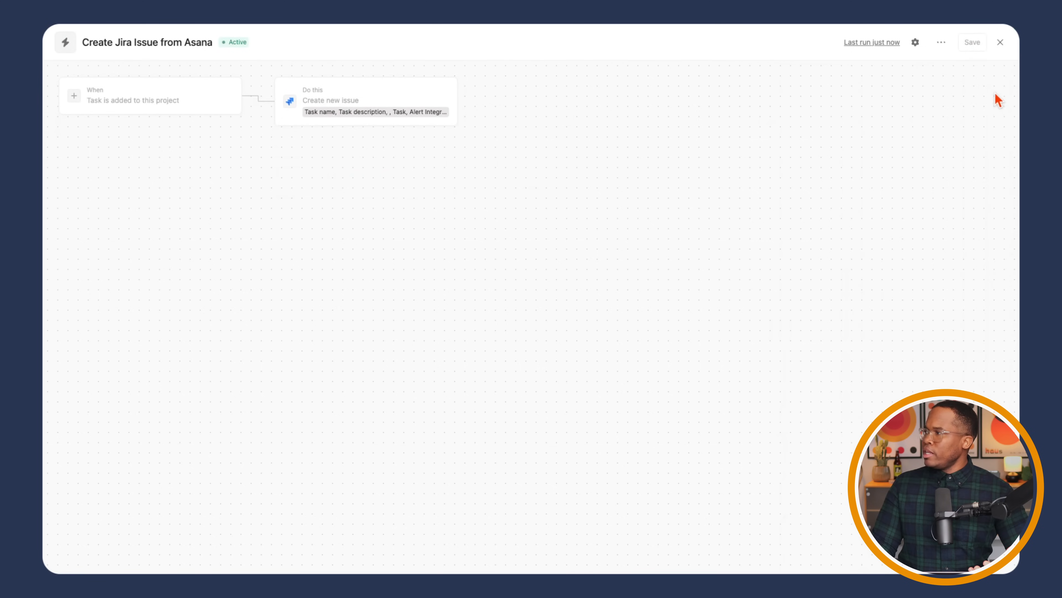
pyautogui.click(1001, 42)
# Examine the trigger, task action and additional action choices of the Create Asana task from Jira rule, then discard any changes
pyautogui.click(870, 228)
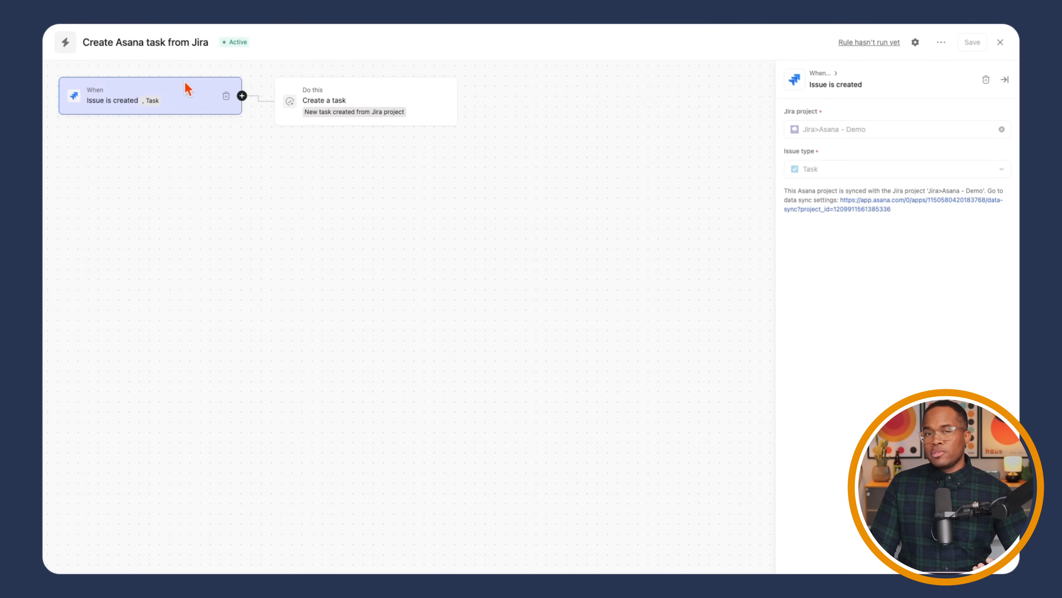
pyautogui.click(388, 93)
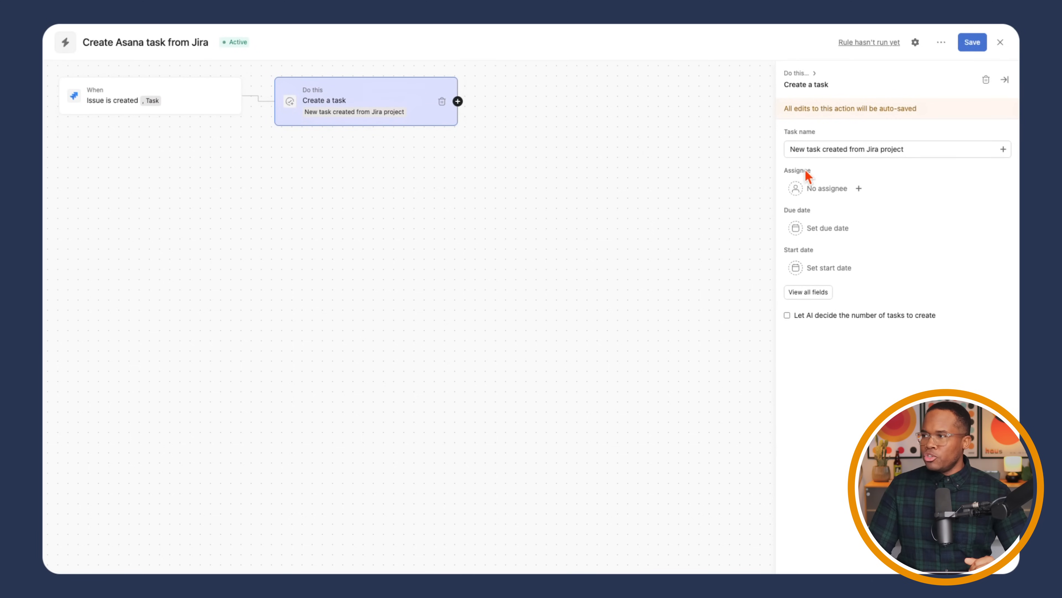
pyautogui.click(457, 101)
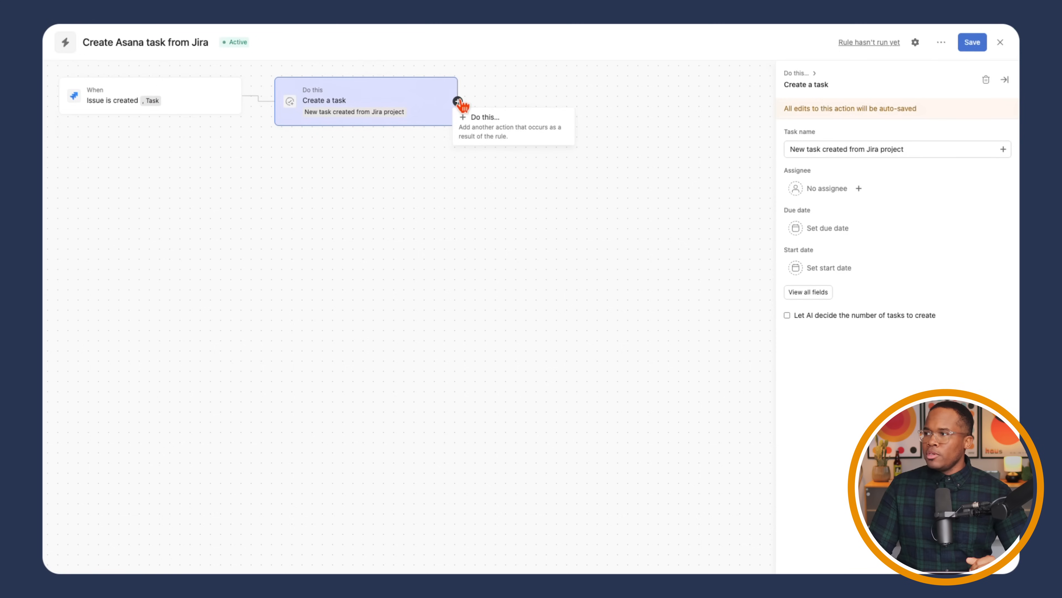
pyautogui.click(498, 125)
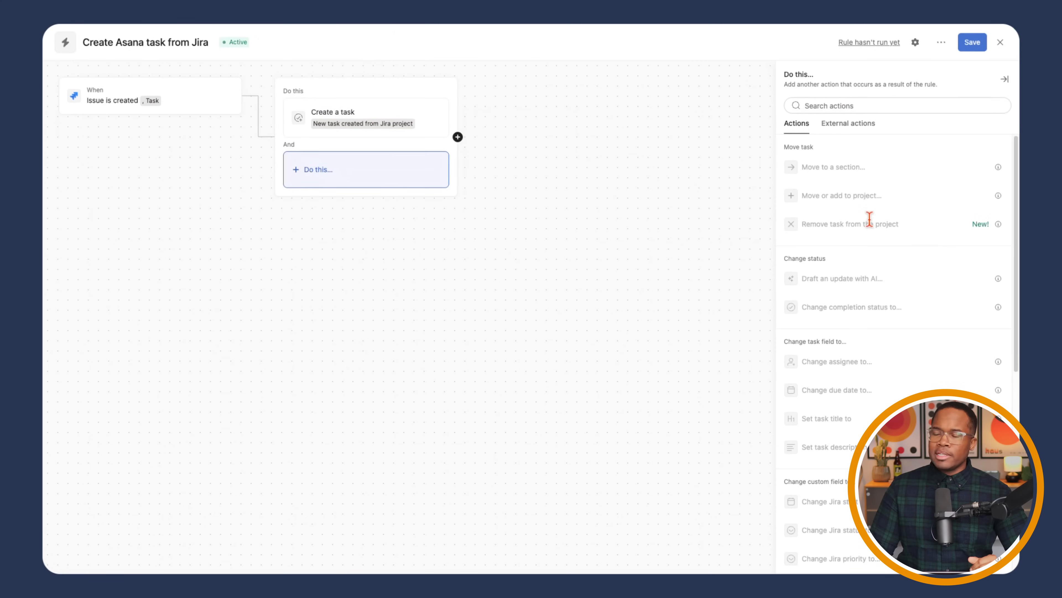
pyautogui.scroll(-10, 870, 219)
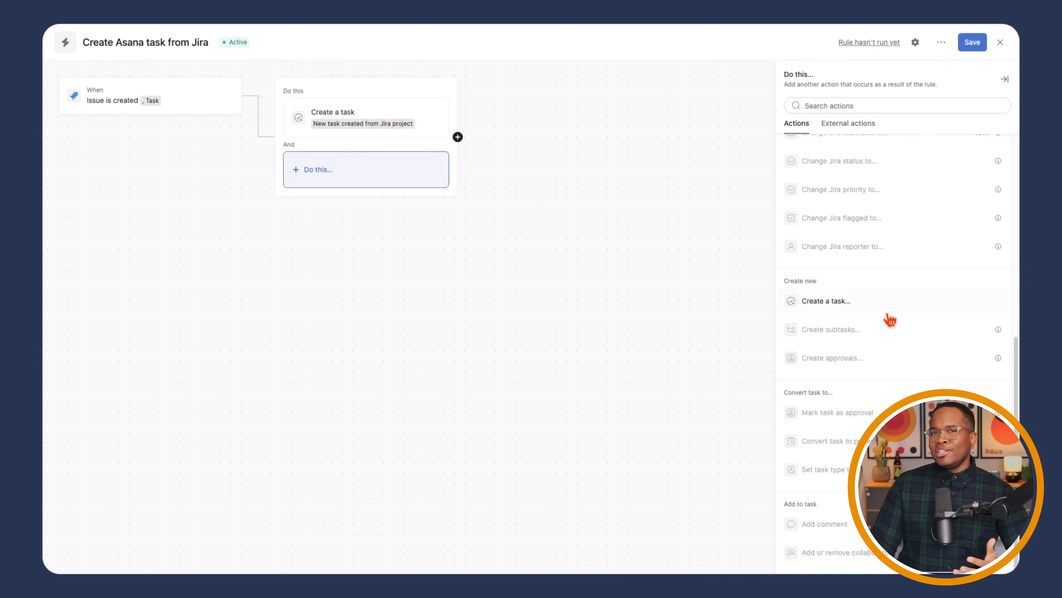
pyautogui.scroll(10, 889, 319)
pyautogui.scroll(-9, 889, 319)
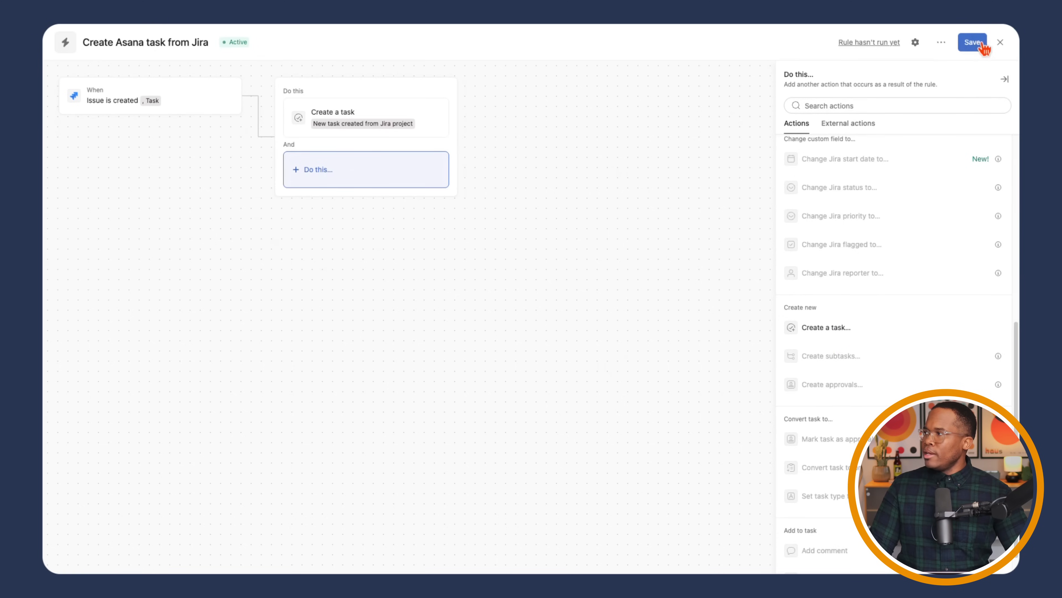
pyautogui.click(1000, 42)
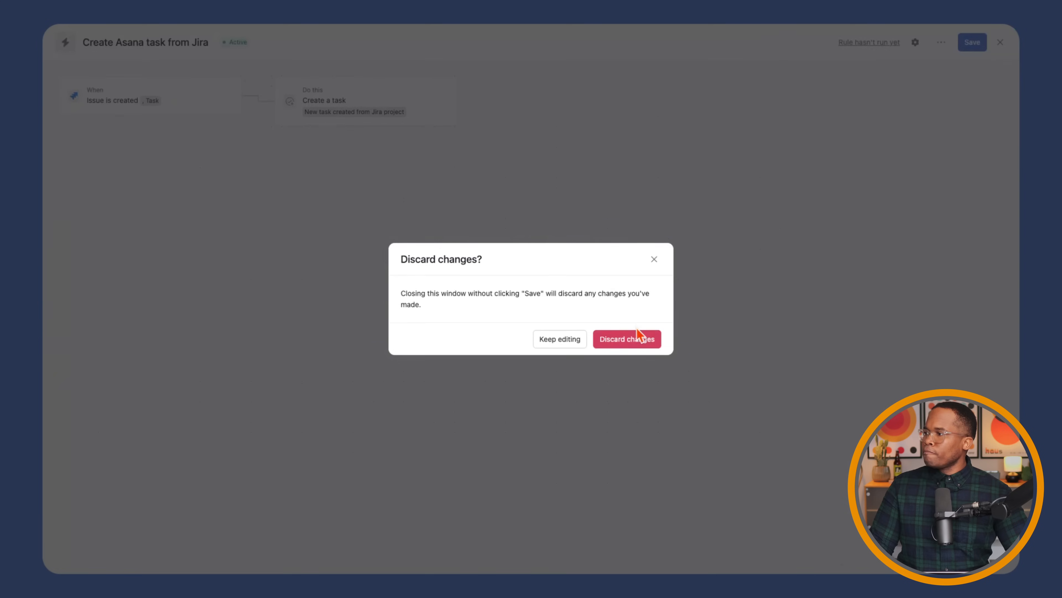
pyautogui.click(640, 337)
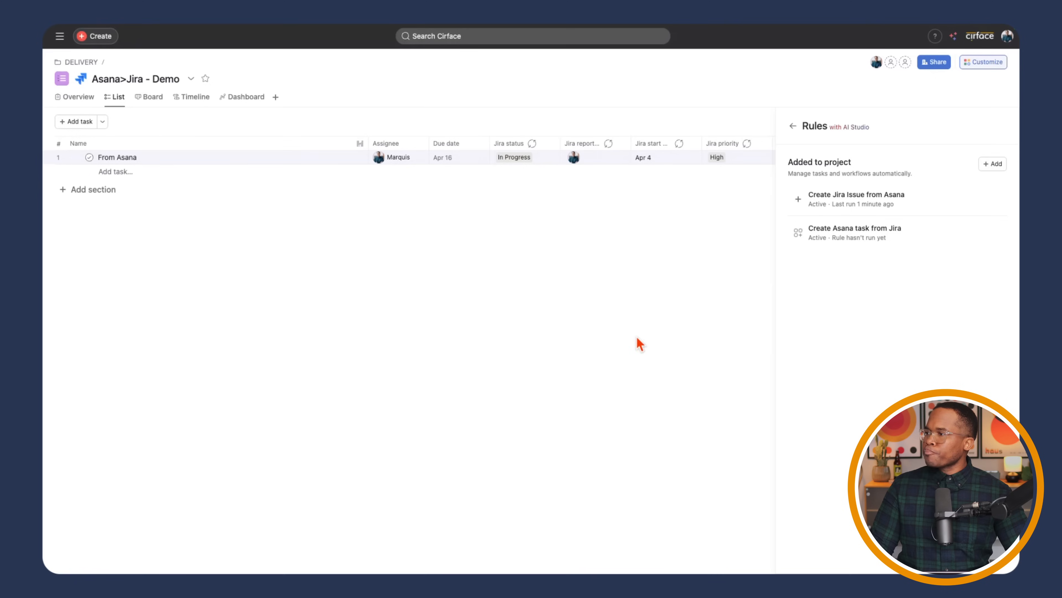
# Inspect the Jira Cloud link in the From Asana task's details, then switch to Jira and return to the JA board
pyautogui.click(252, 159)
pyautogui.scroll(-6, 727, 254)
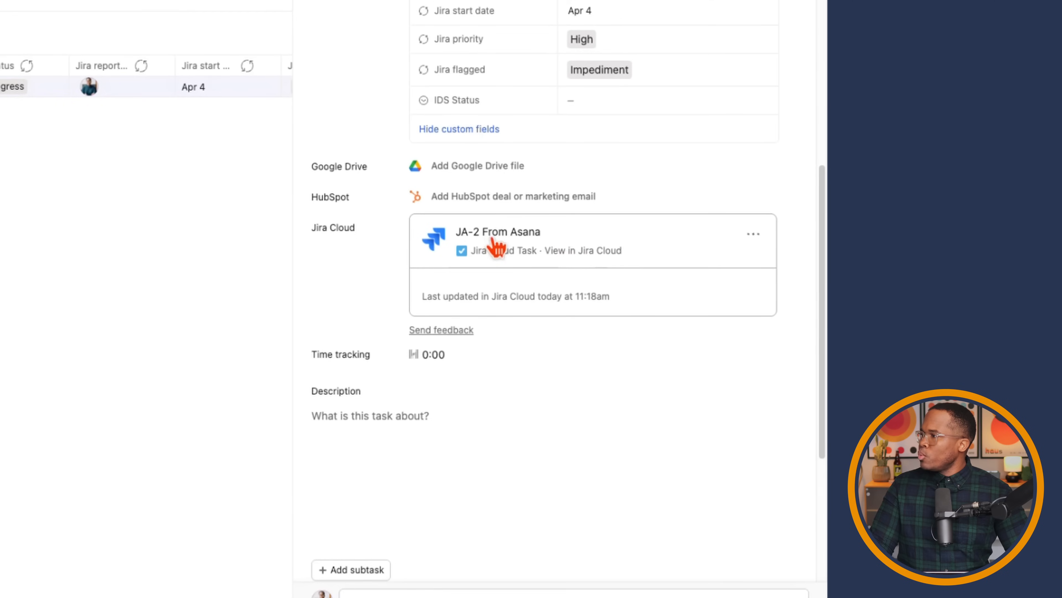
pyautogui.hotkey('ctrl', 'Up')
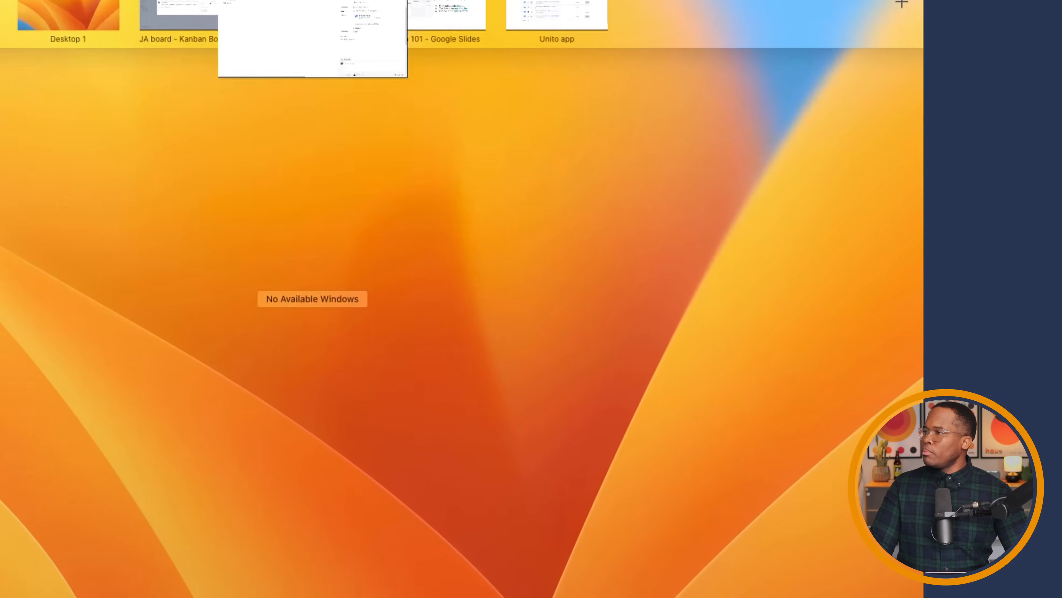
pyautogui.click(439, 49)
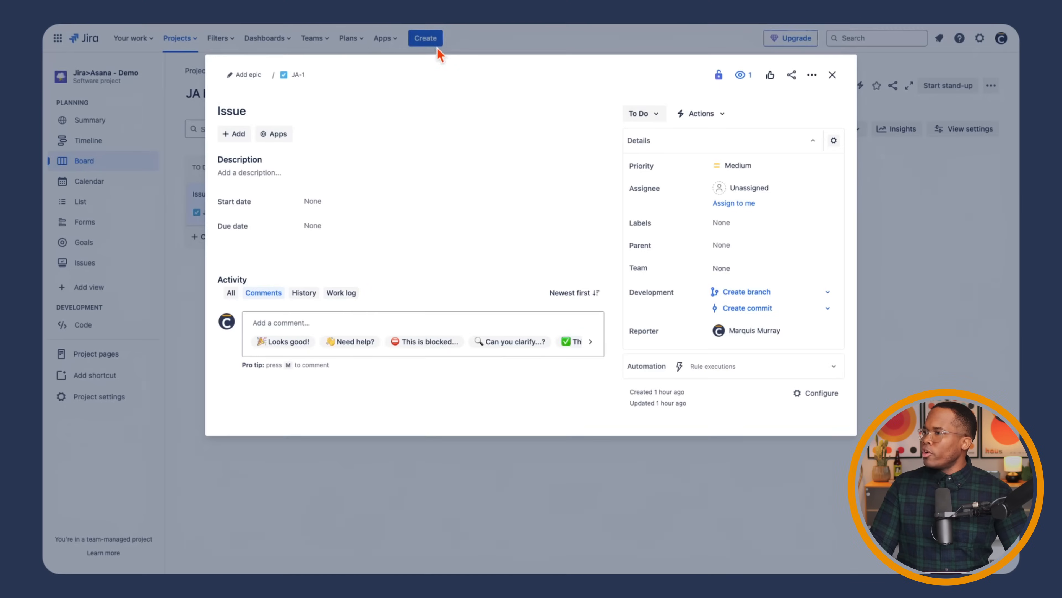
pyautogui.click(834, 76)
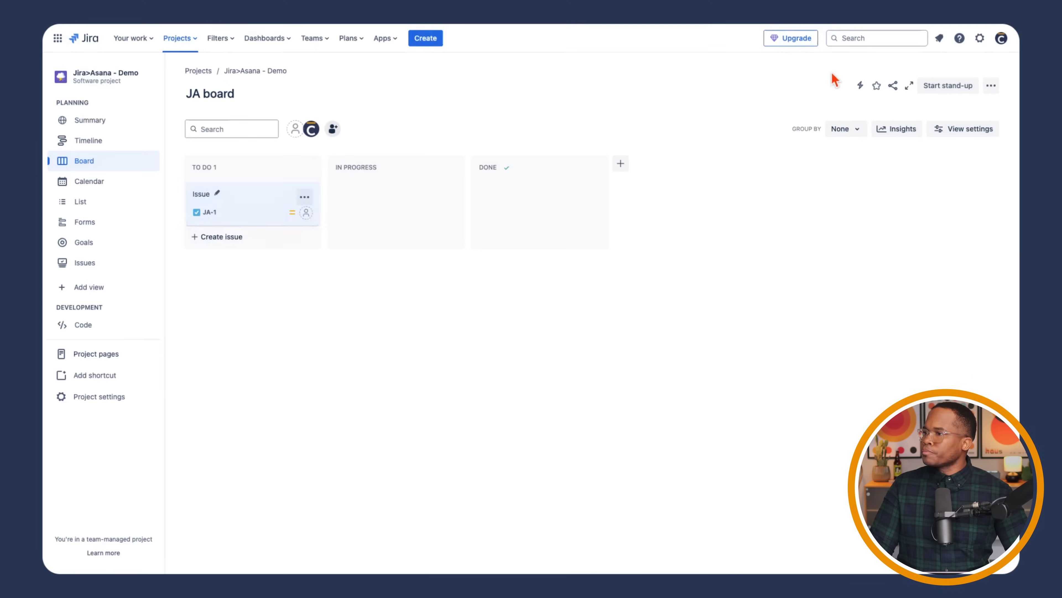
# Open the From Asana issue from the JA board and post the suggested "Looks good!" comment on it
pyautogui.click(259, 216)
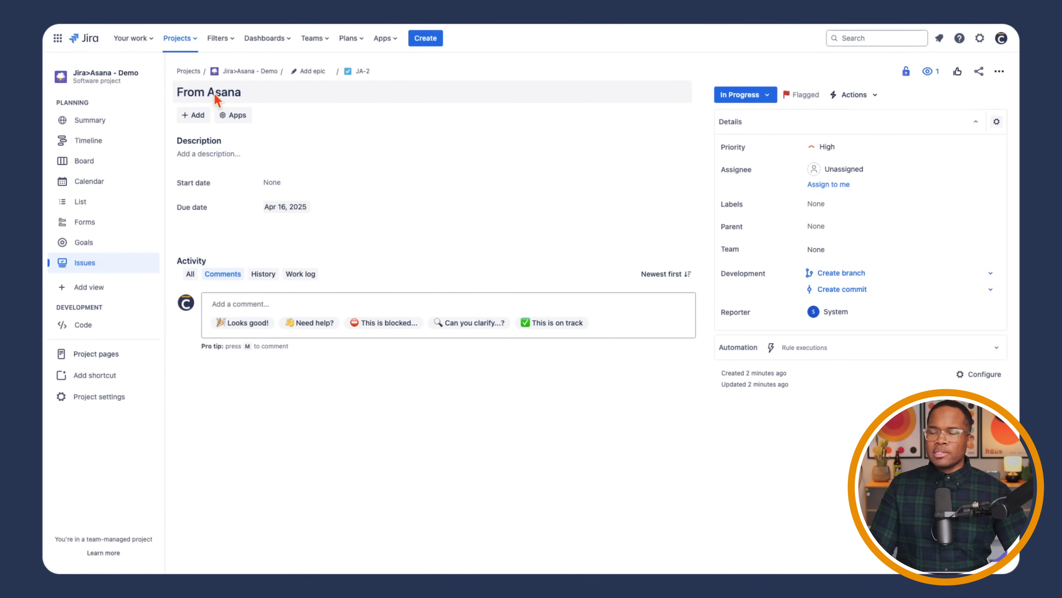
pyautogui.click(267, 72)
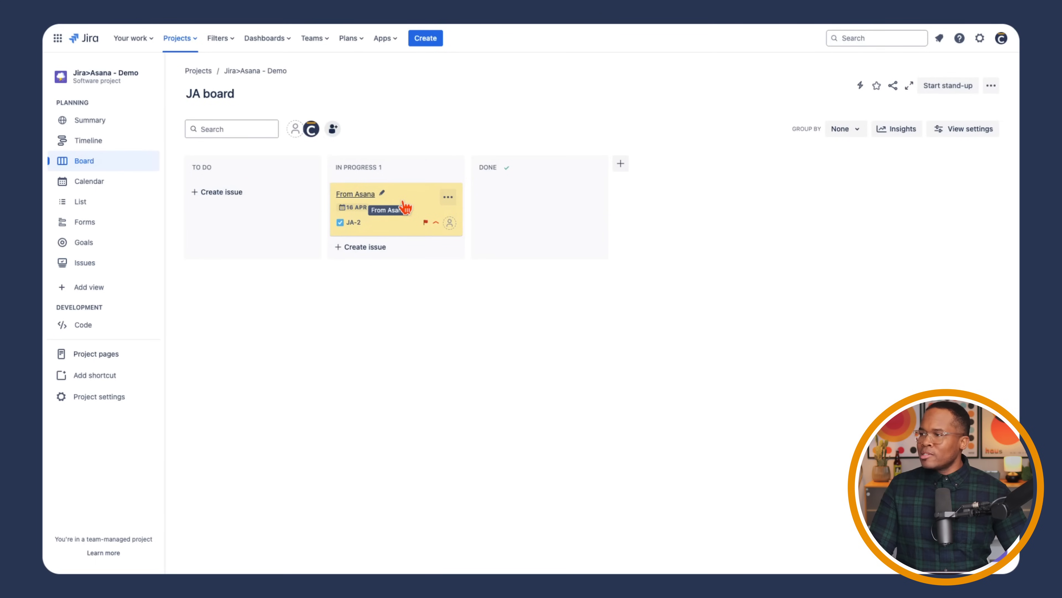
pyautogui.click(410, 206)
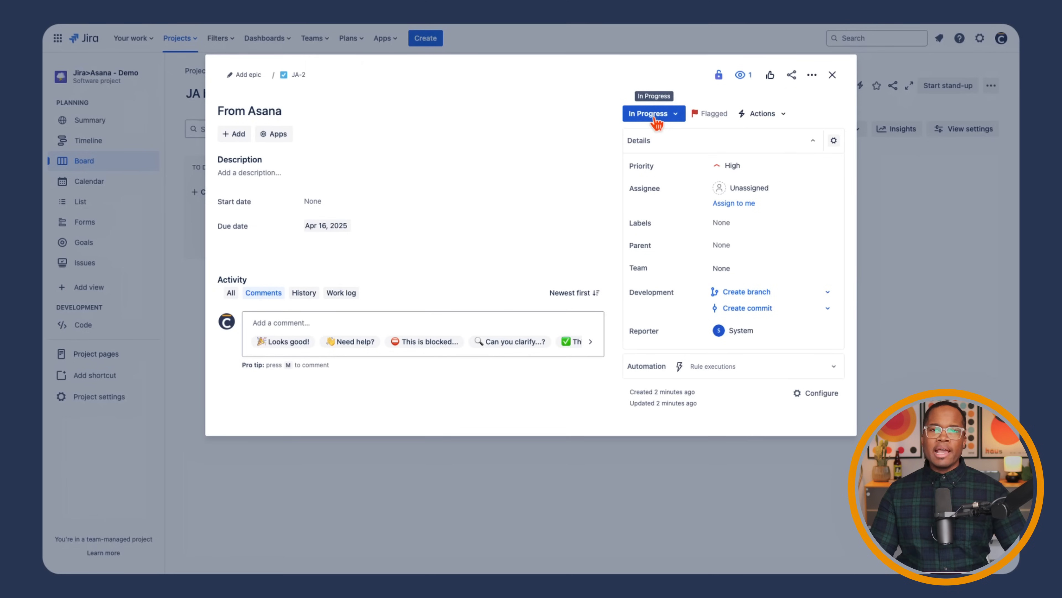
pyautogui.click(293, 342)
pyautogui.press('super+Return')
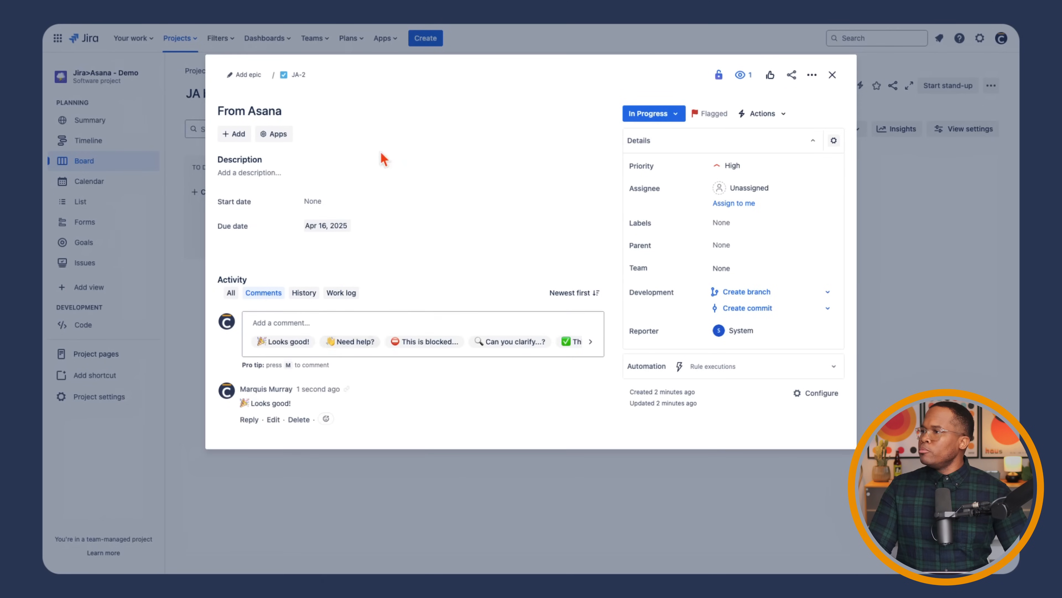
# Switch to Asana and post the comment "Comment from Asana" on the From Asana task
pyautogui.moveTo(312, 31)
pyautogui.click(163, 46)
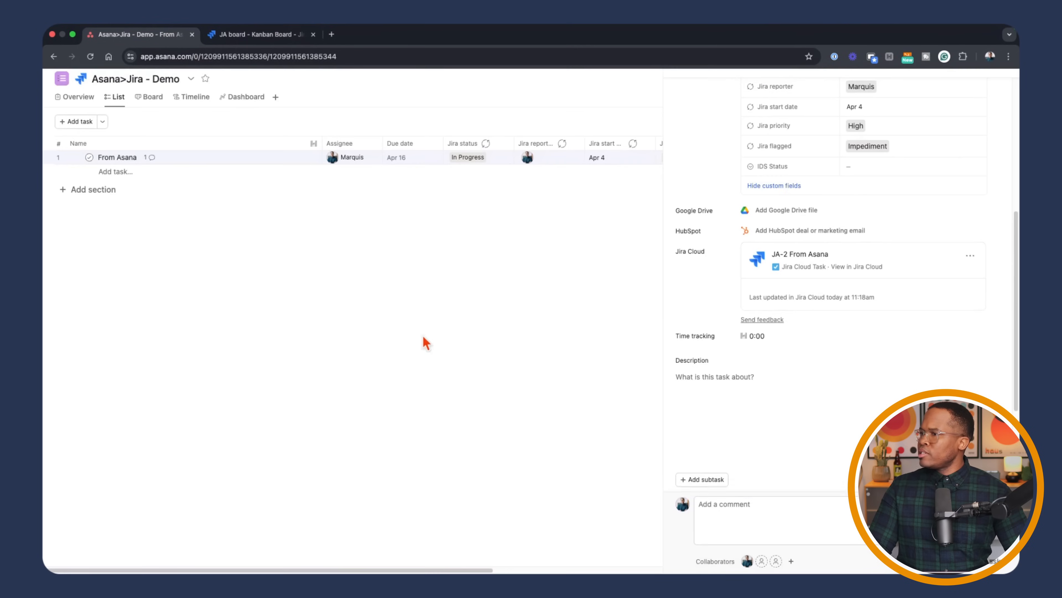
pyautogui.scroll(-3, 761, 408)
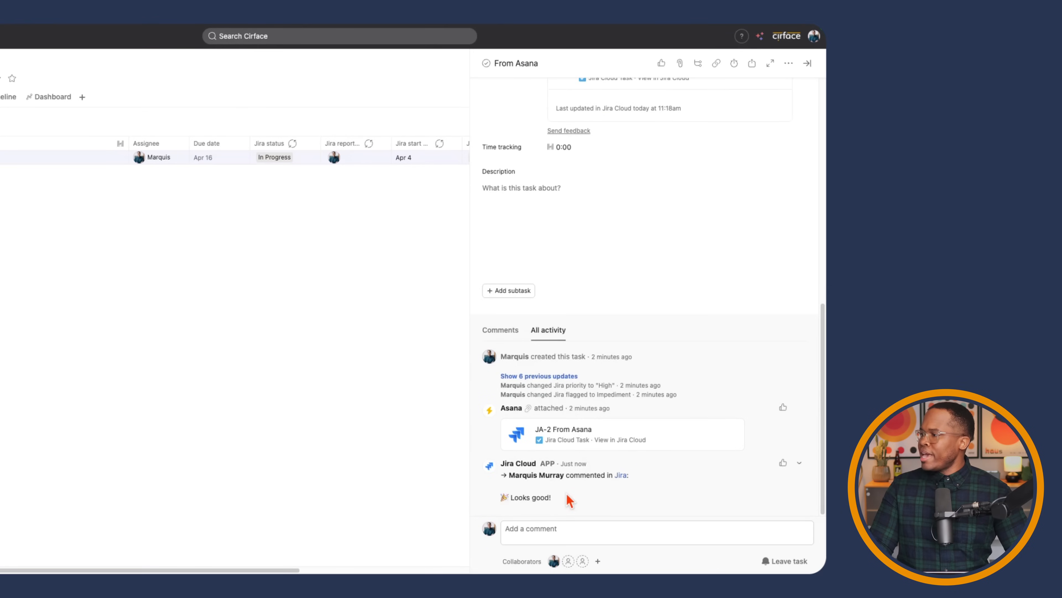
pyautogui.click(561, 534)
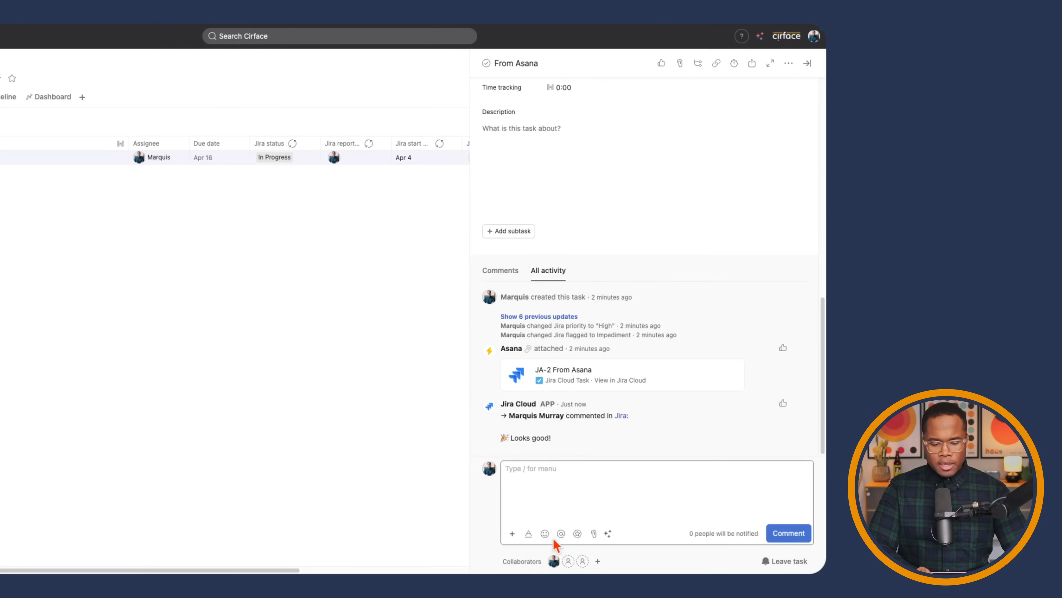
pyautogui.write('Comment from A')
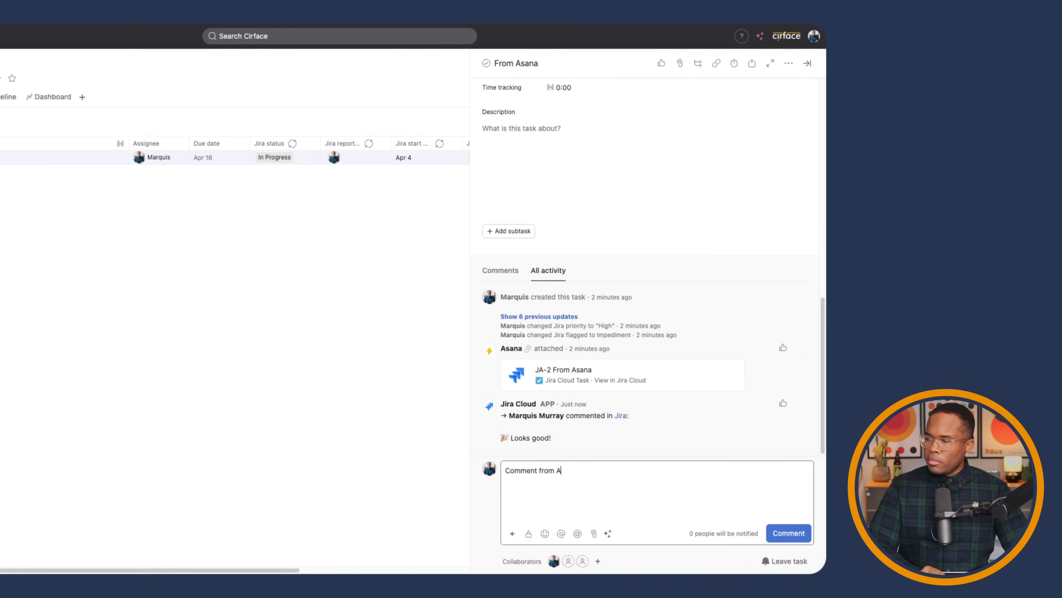
pyautogui.write('sana')
pyautogui.click(778, 538)
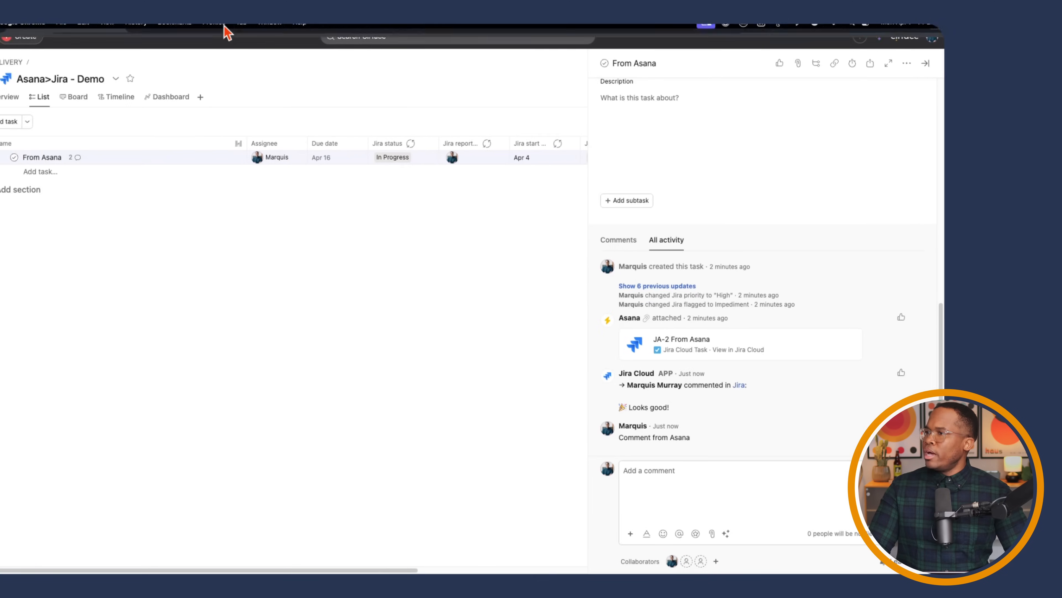
# Switch to Jira, check the From Asana issue's comments, and attach the screenshot file ending in 11.20.54 to the issue
pyautogui.click(255, 49)
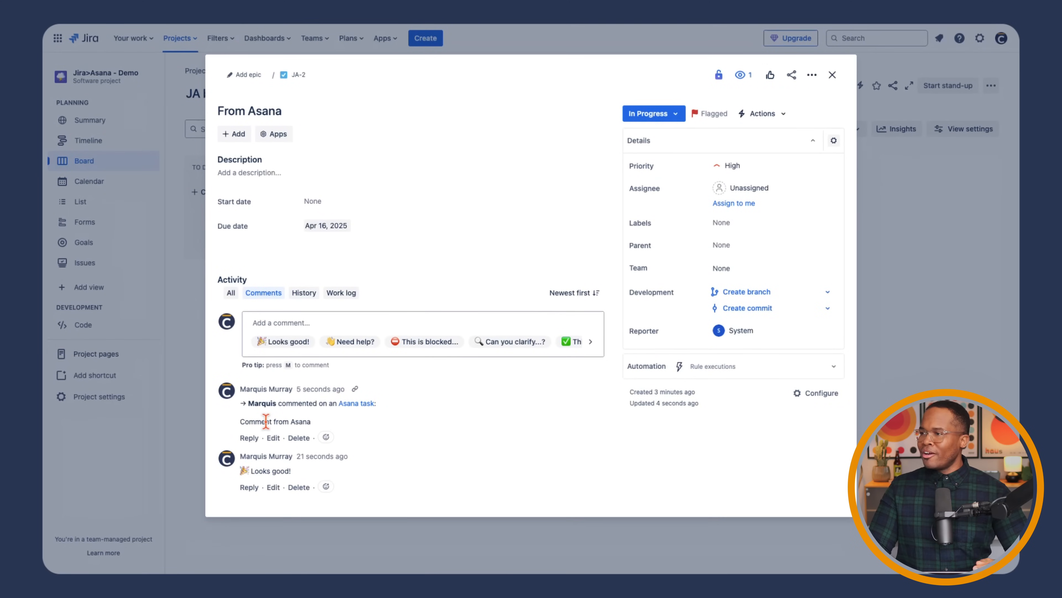
pyautogui.click(239, 138)
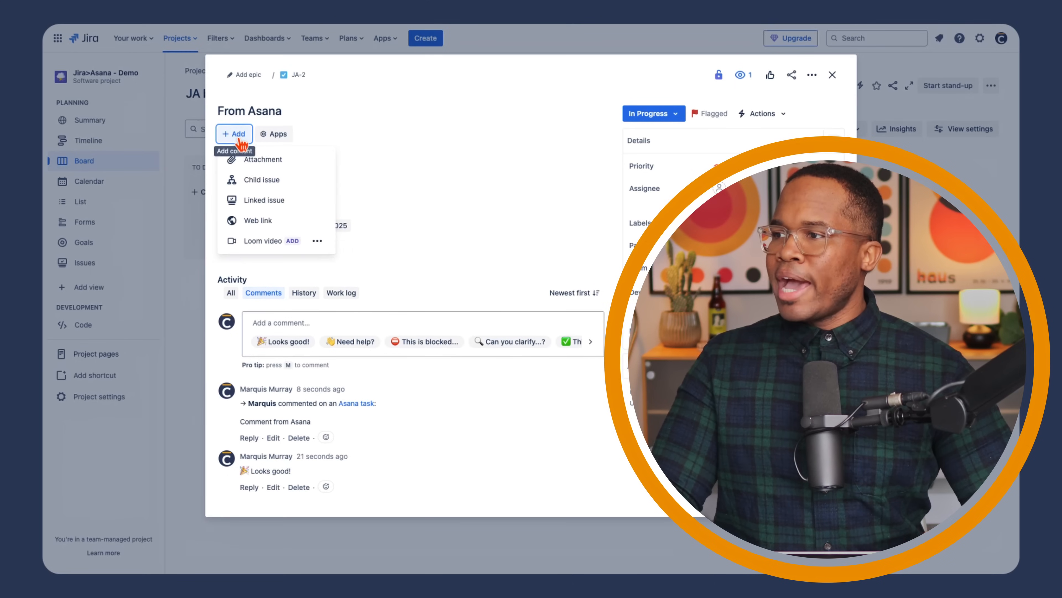
pyautogui.click(267, 167)
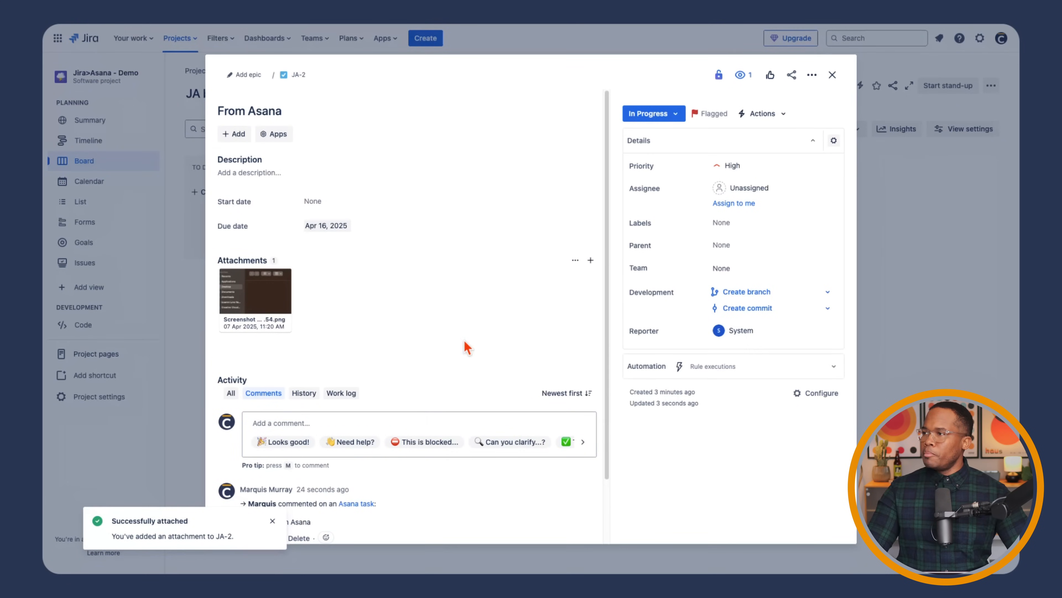
# Switch back to Asana and capture a screenshot of the From Asana task's activity area
pyautogui.click(157, 48)
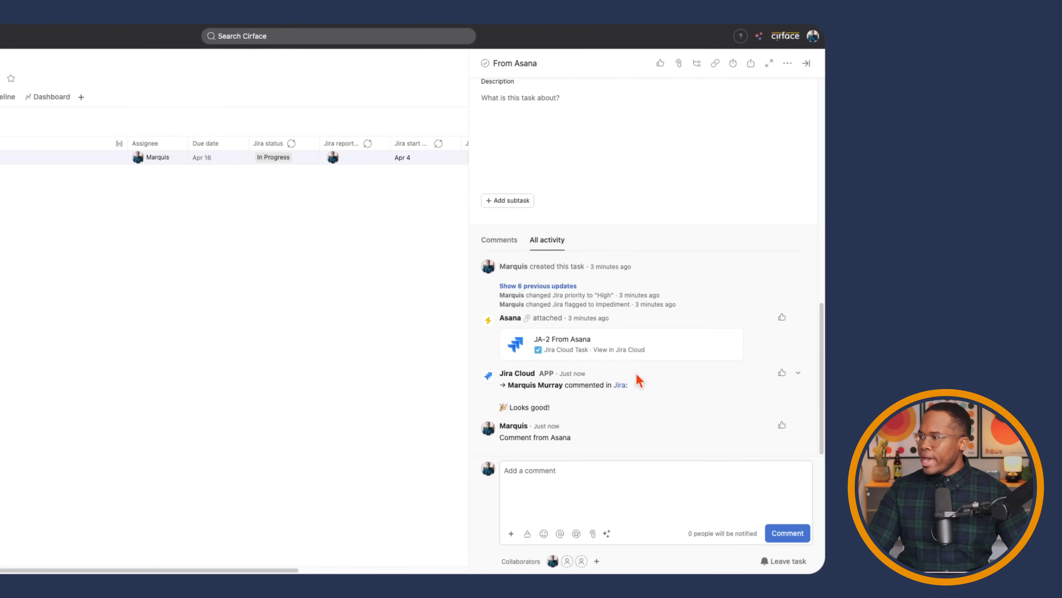
pyautogui.press('super+shift+4')
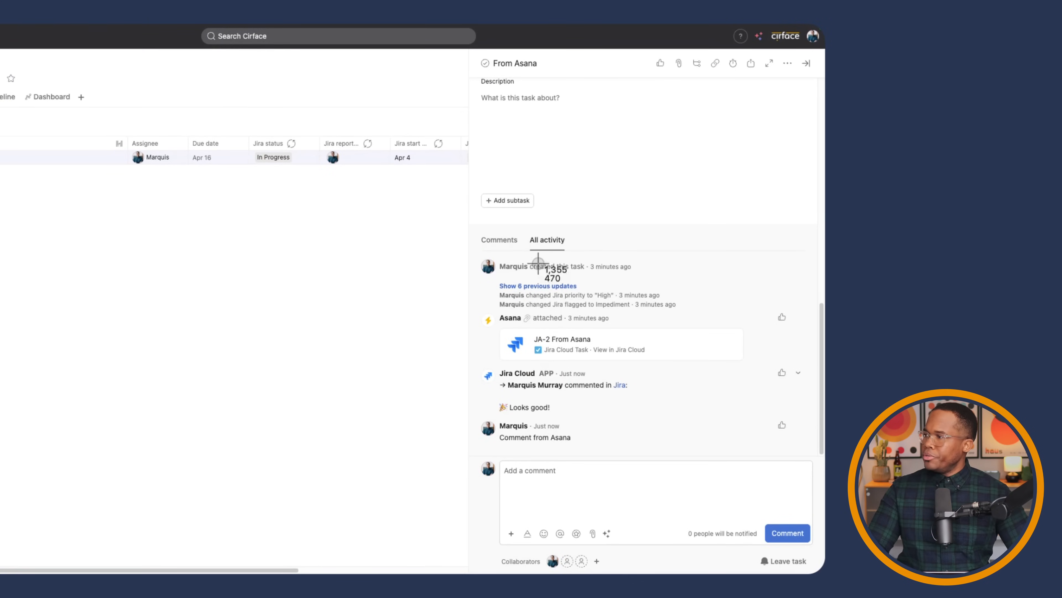
pyautogui.moveTo(470, 192); pyautogui.dragTo(813, 543)
# Attach the Desktop screenshot ending in 11.21.12 to a new comment on the From Asana task and post it
pyautogui.click(592, 534)
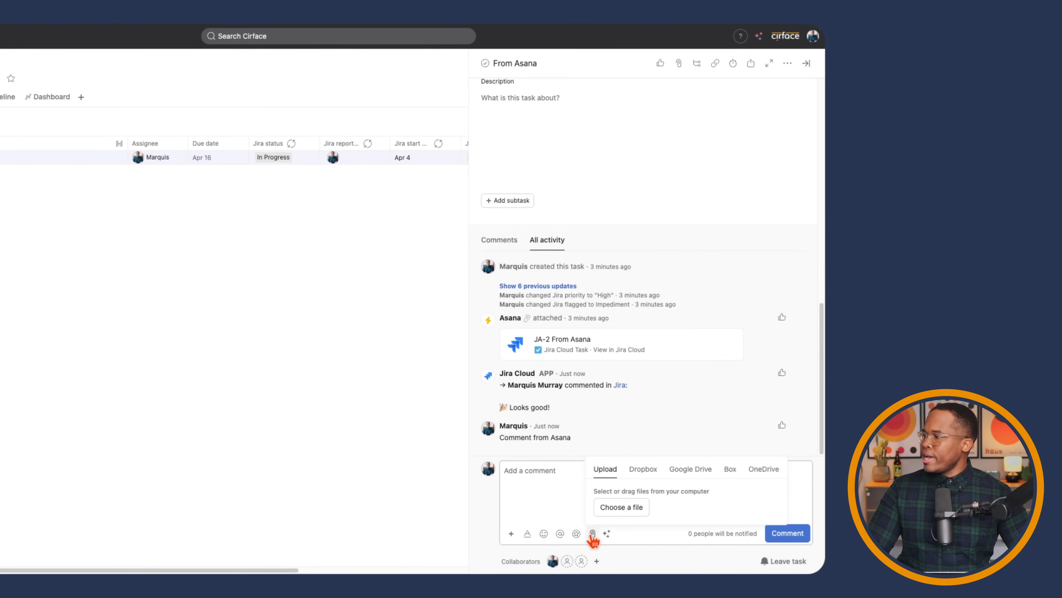
pyautogui.click(621, 507)
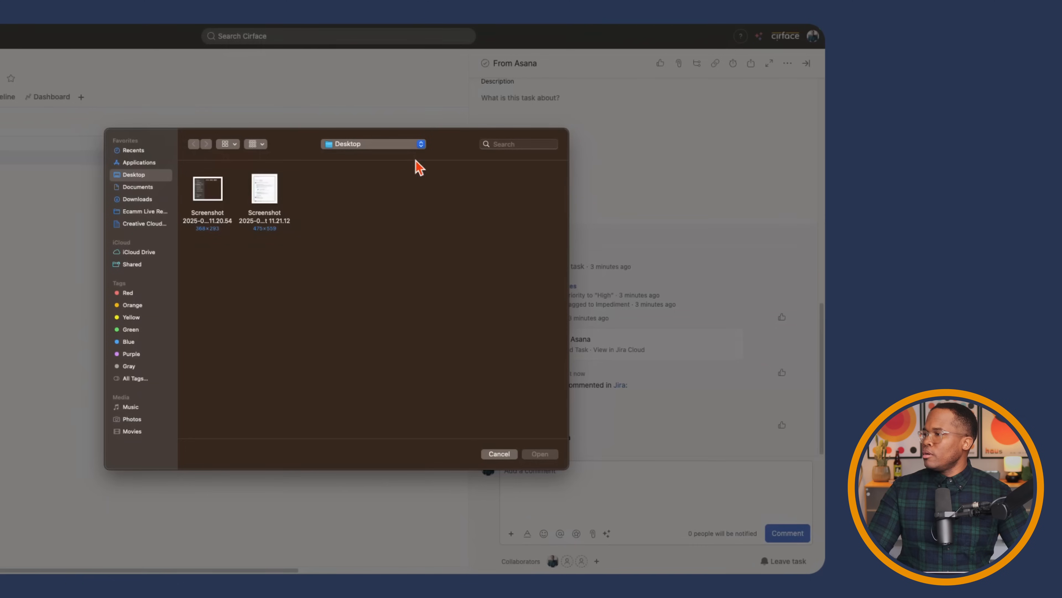
pyautogui.click(259, 191)
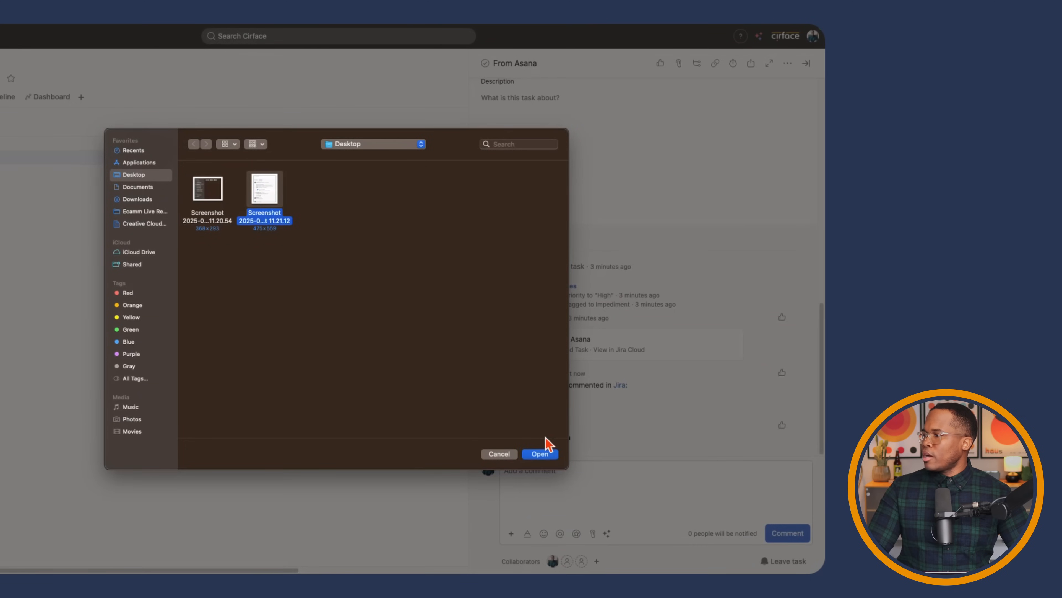
pyautogui.click(548, 455)
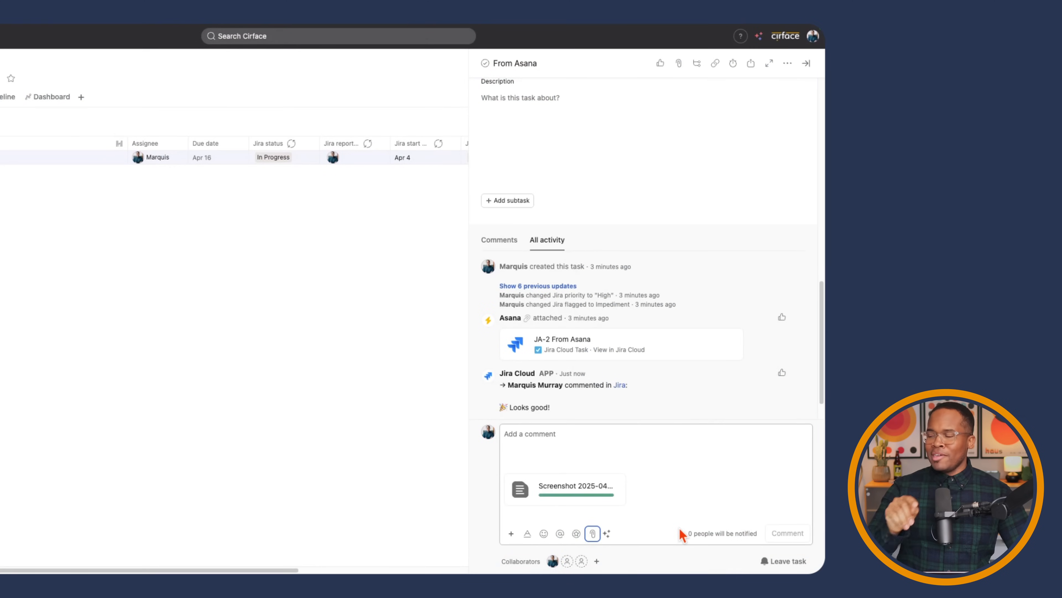
pyautogui.click(788, 533)
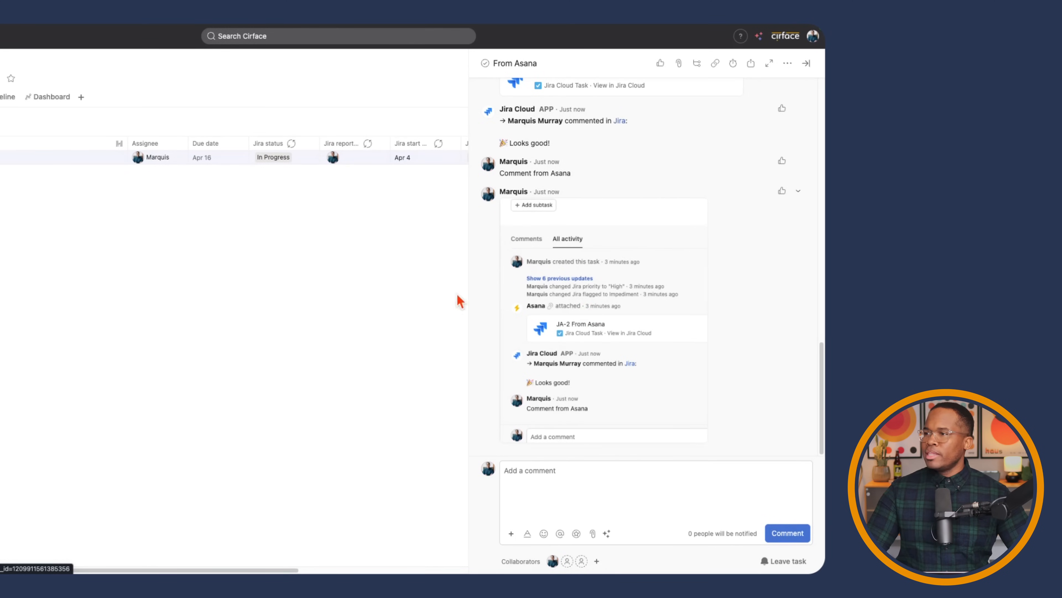
# In Jira, reload the From Asana issue and examine its attachments and comments for the Asana screenshot, then close the issue
pyautogui.click(266, 47)
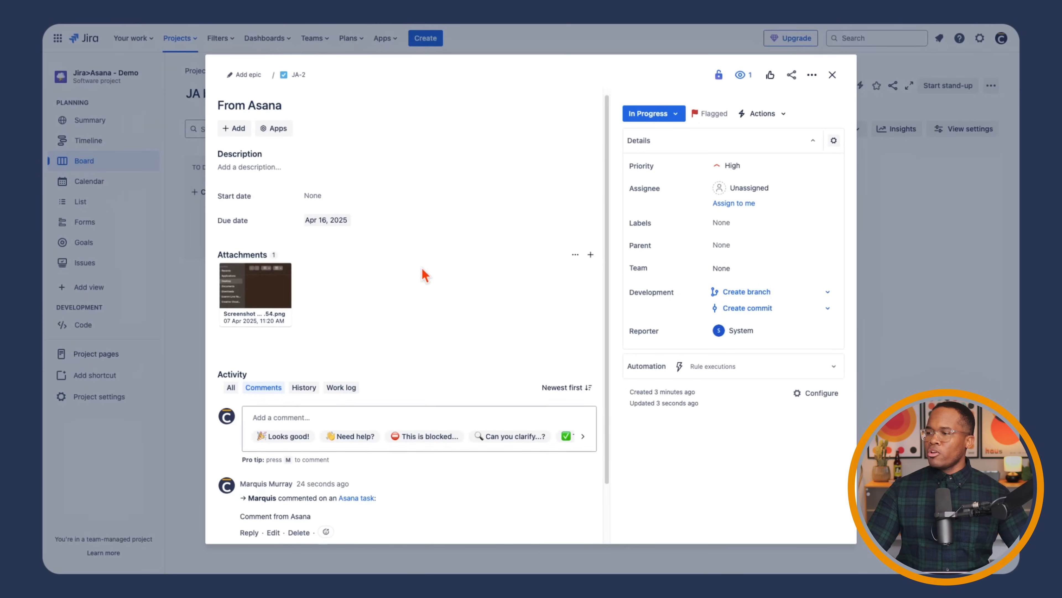
pyautogui.scroll(-3, 422, 277)
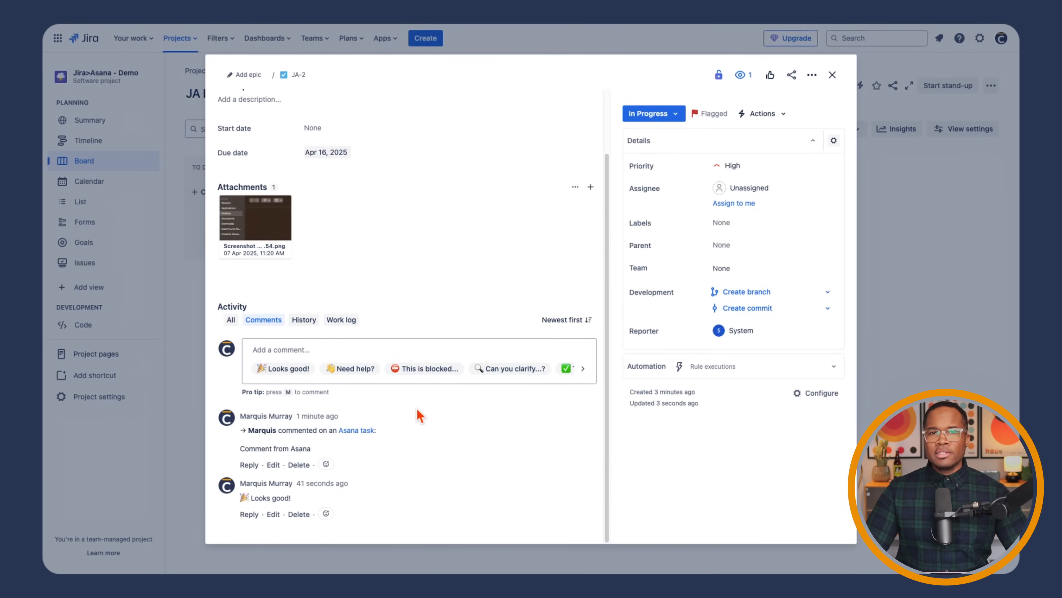
pyautogui.press('super+r')
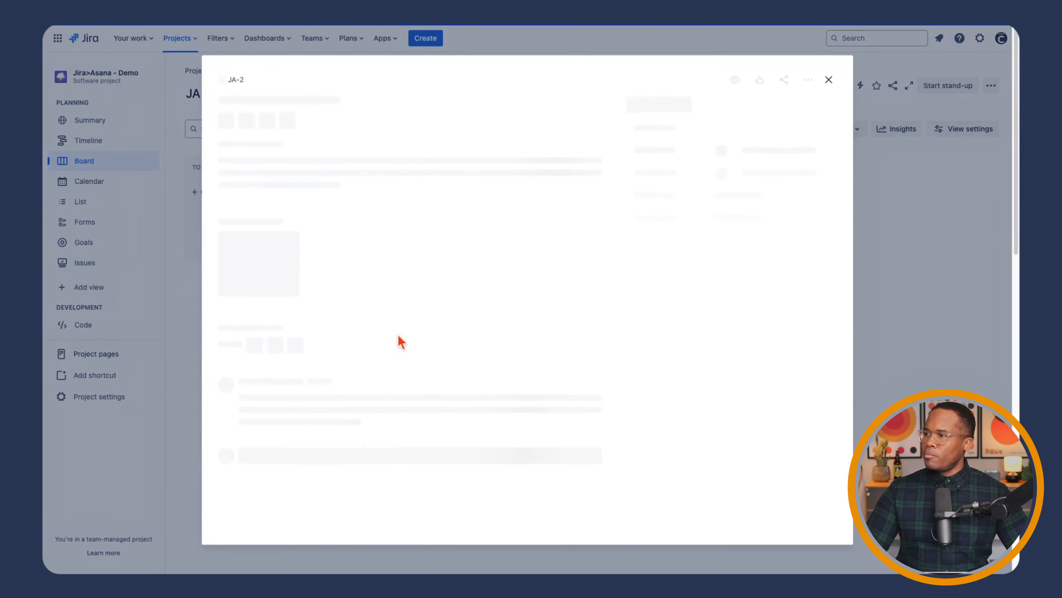
pyautogui.scroll(-3, 325, 378)
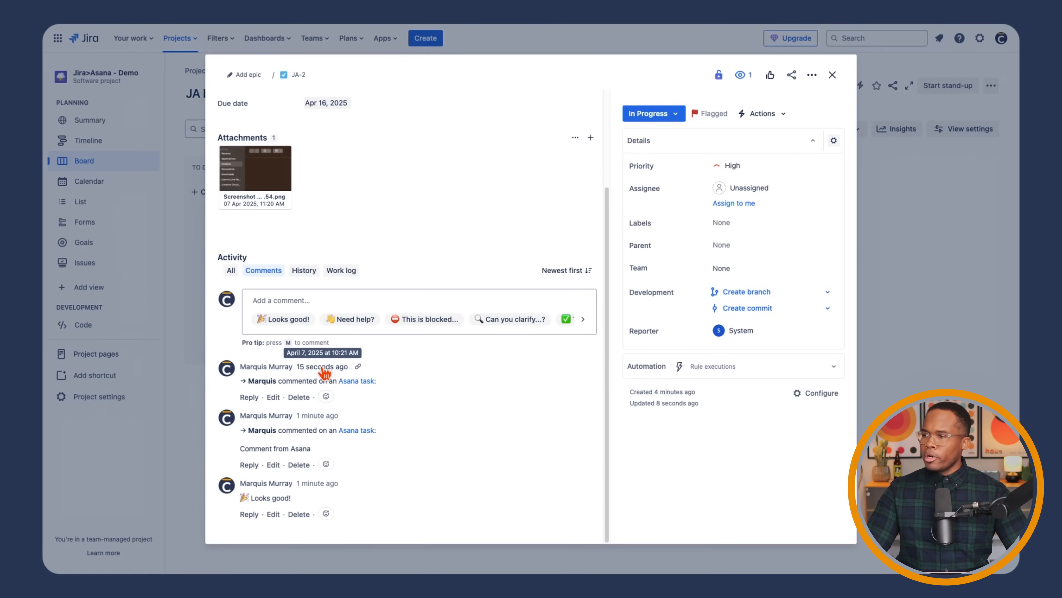
pyautogui.click(323, 367)
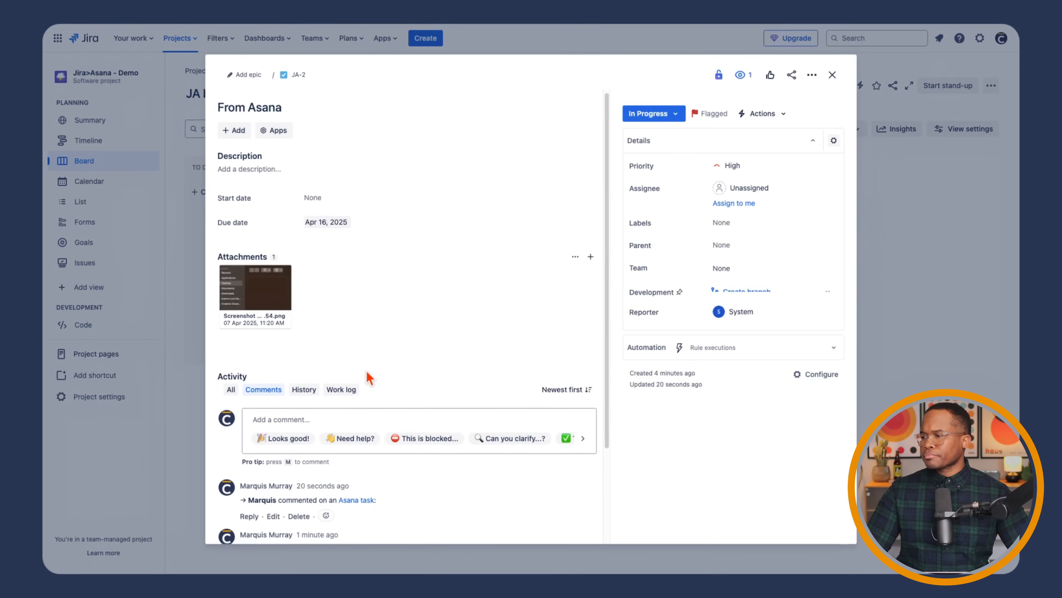
pyautogui.scroll(-3, 367, 372)
pyautogui.scroll(3, 340, 375)
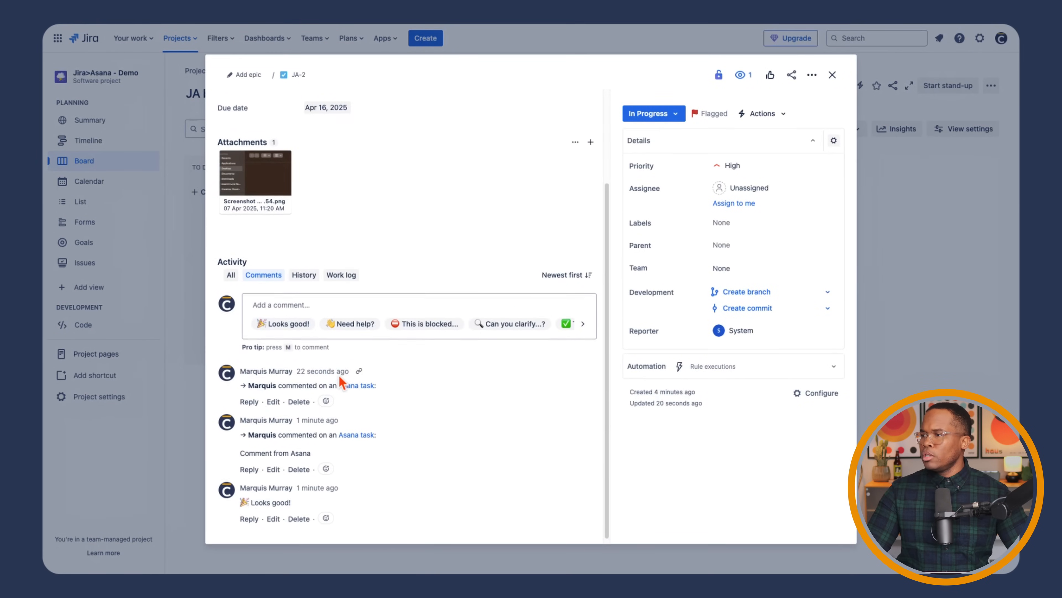
pyautogui.scroll(-3, 340, 383)
pyautogui.press('super+r')
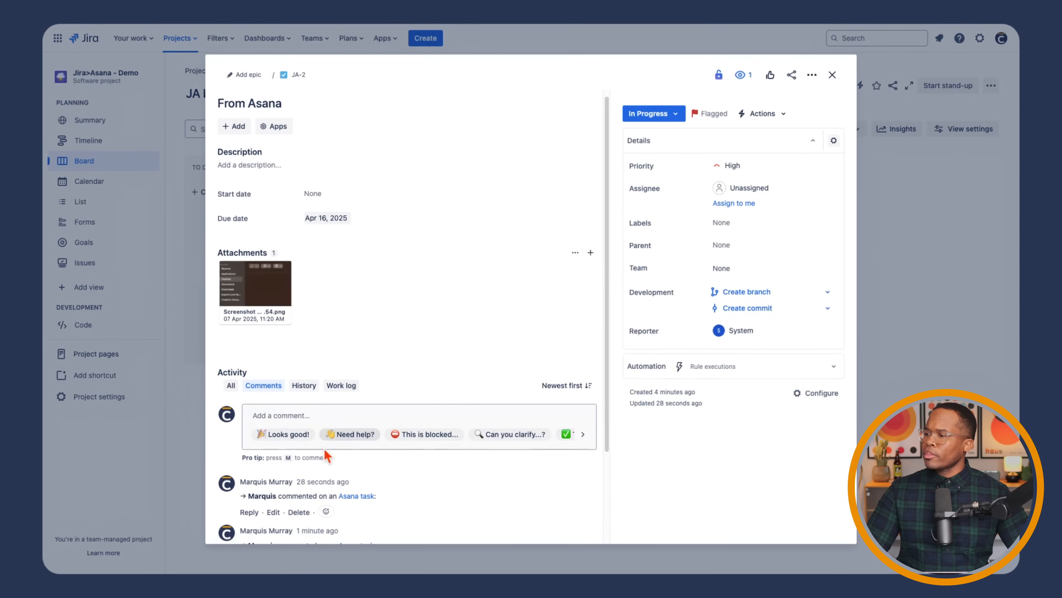
pyautogui.scroll(-3, 340, 383)
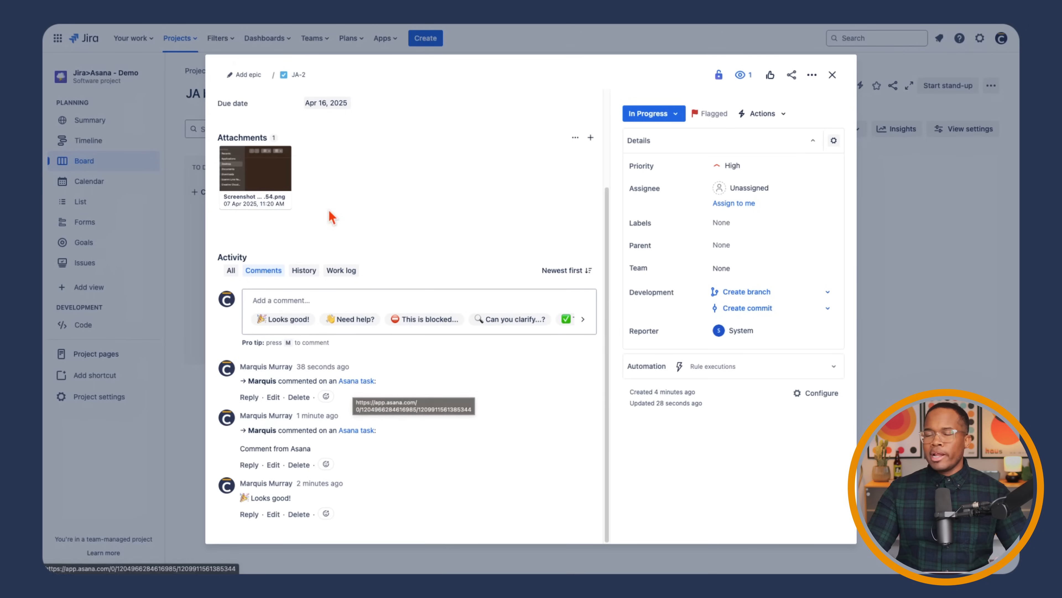
pyautogui.scroll(3, 338, 260)
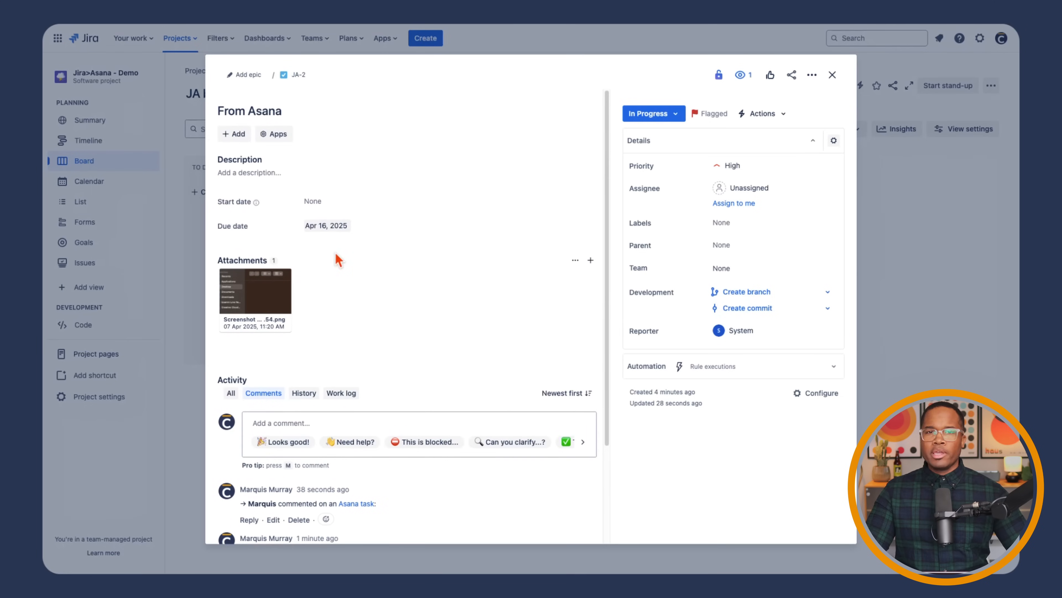
pyautogui.click(832, 76)
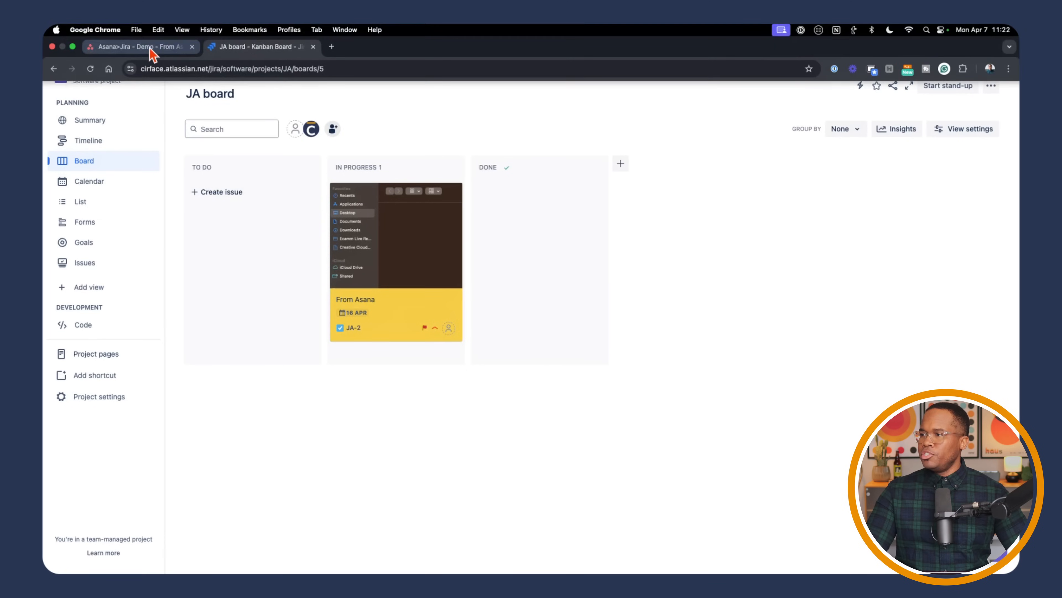
# Switch to Asana and add a task named "From Asana 2" below the From Asana task
pyautogui.click(154, 47)
pyautogui.click(133, 158)
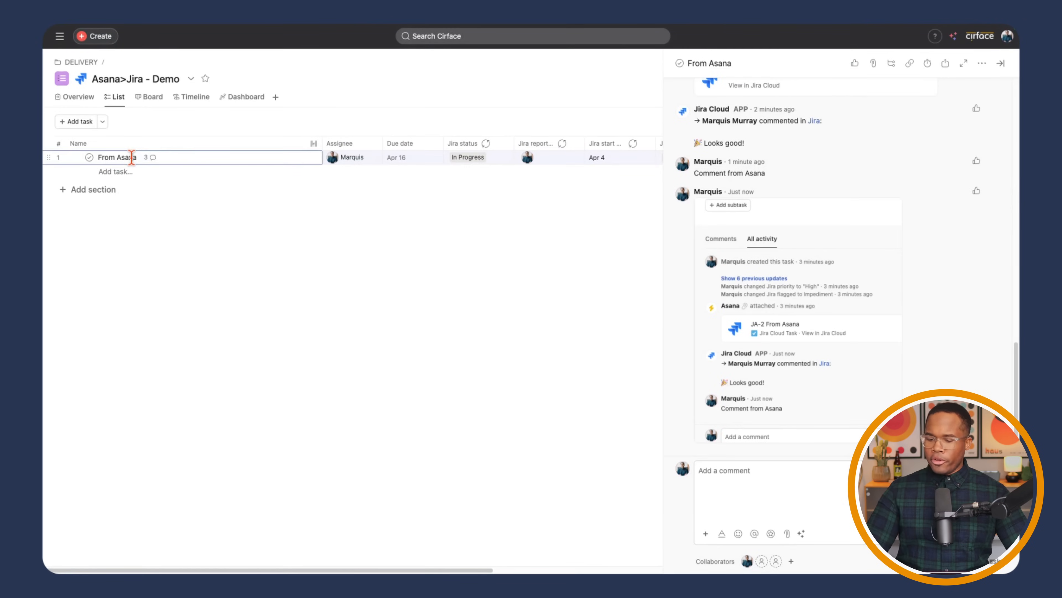
pyautogui.press('Return')
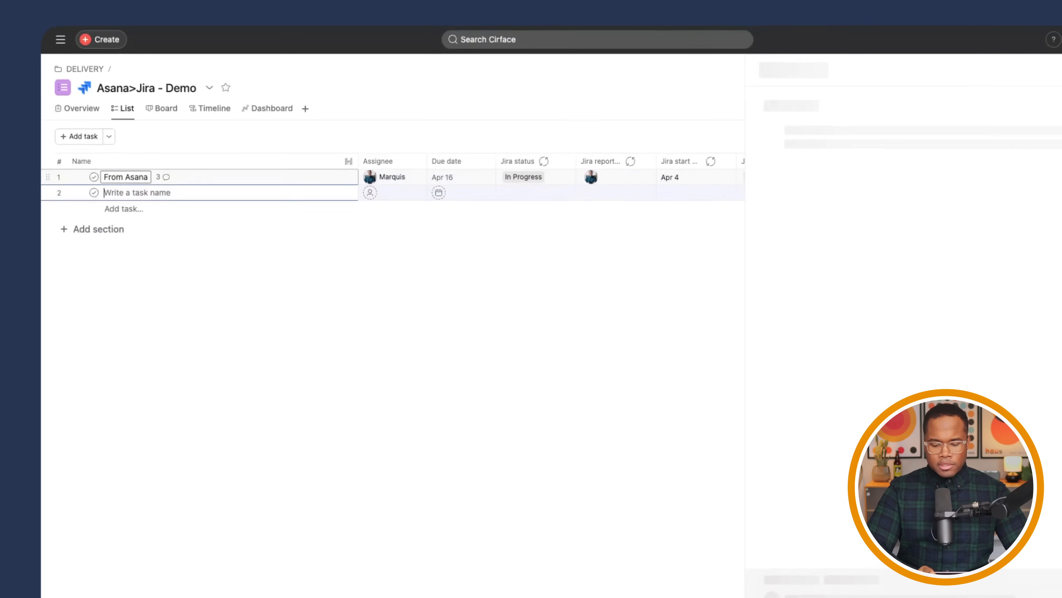
pyautogui.write('From ')
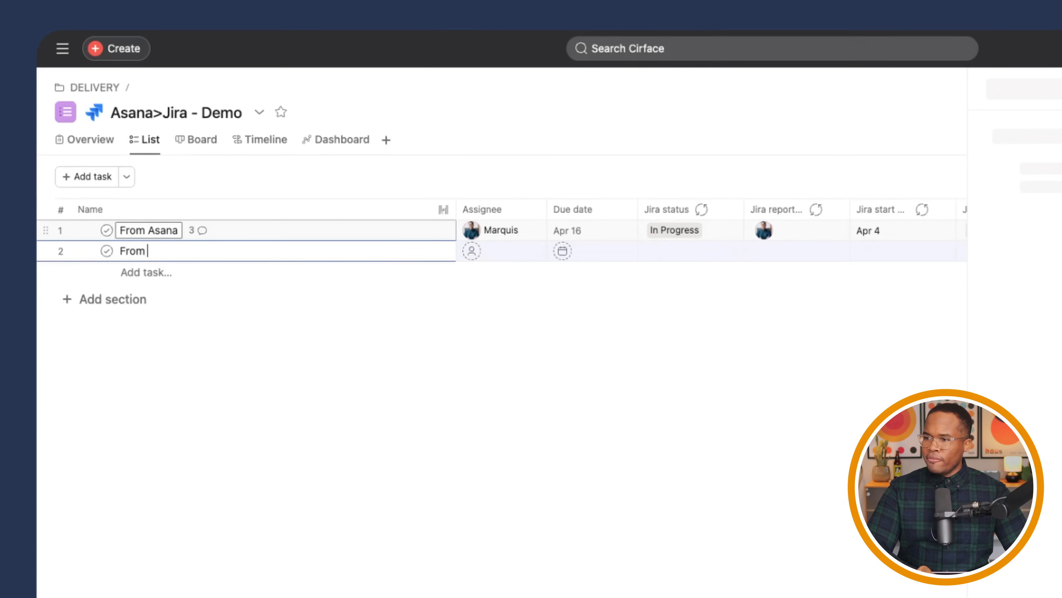
pyautogui.write('Asana 2')
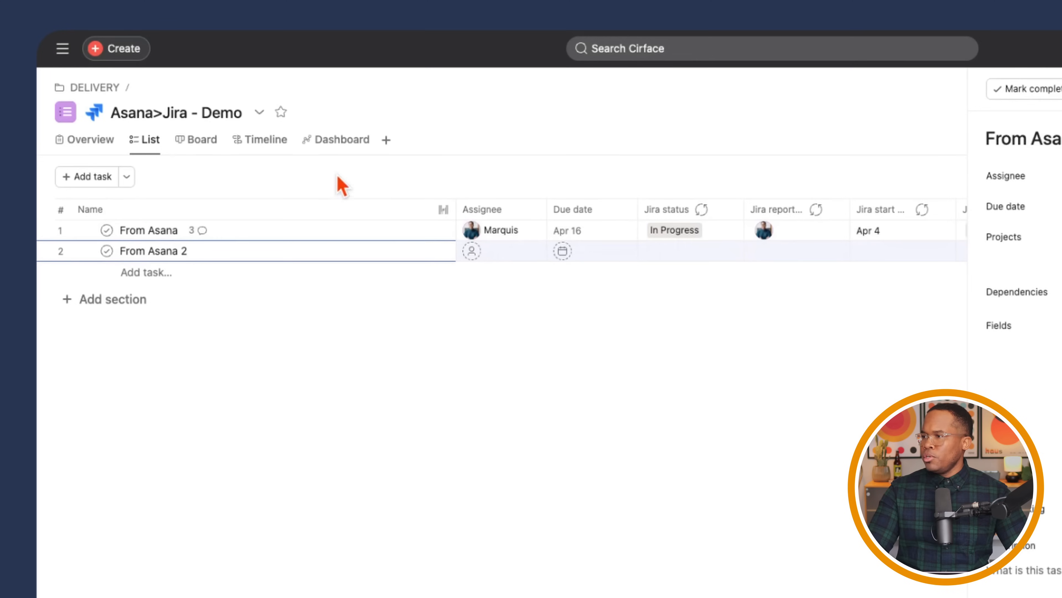
# Attach the Desktop screenshot ending in 11.21.12 to the From Asana 2 task
pyautogui.scroll(-4, 607, 565)
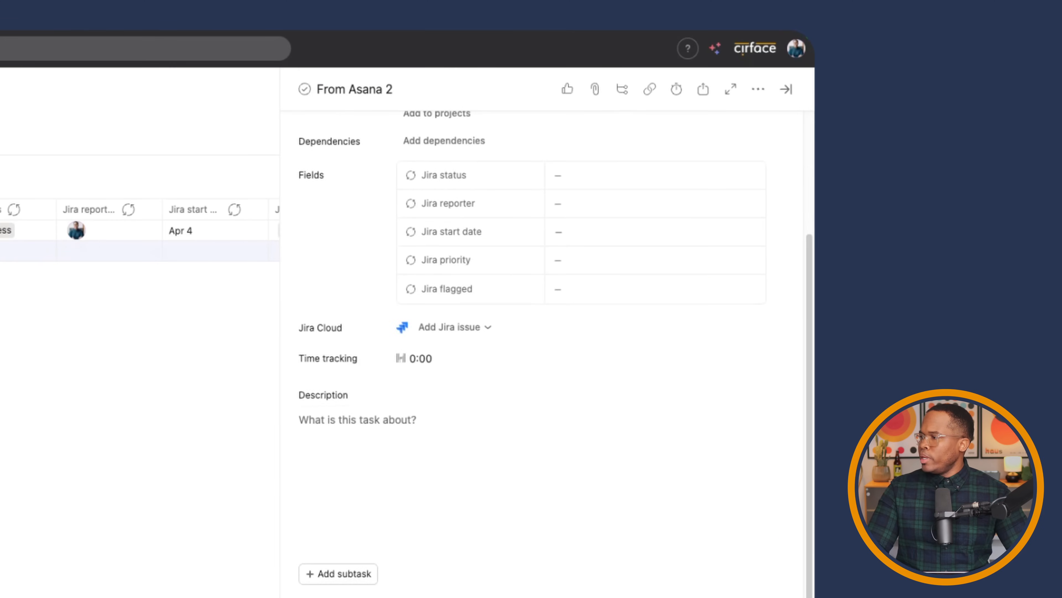
pyautogui.scroll(4, 543, 293)
pyautogui.click(594, 89)
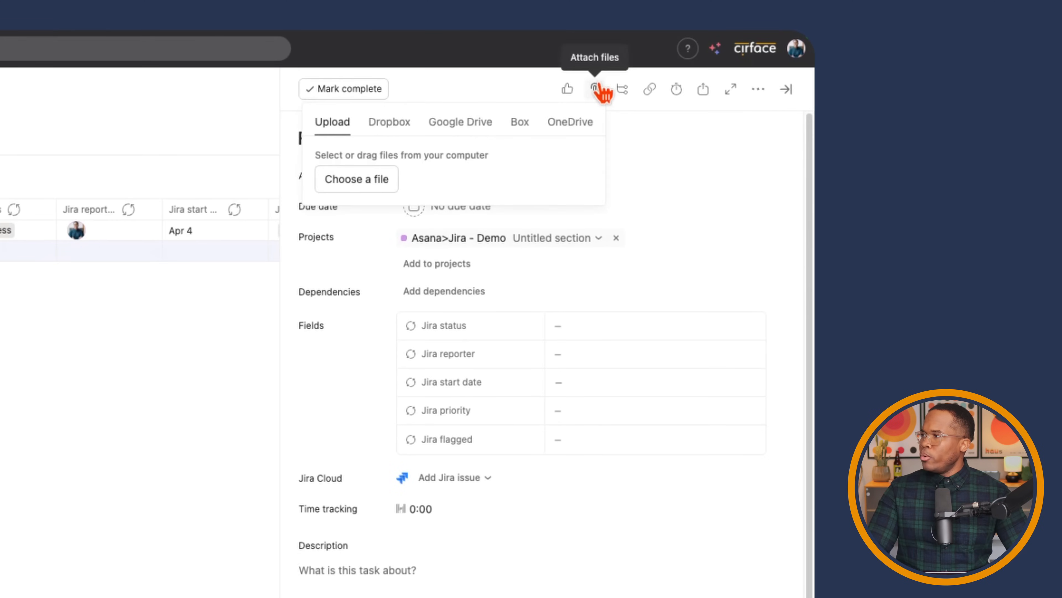
pyautogui.click(351, 180)
pyautogui.click(201, 260)
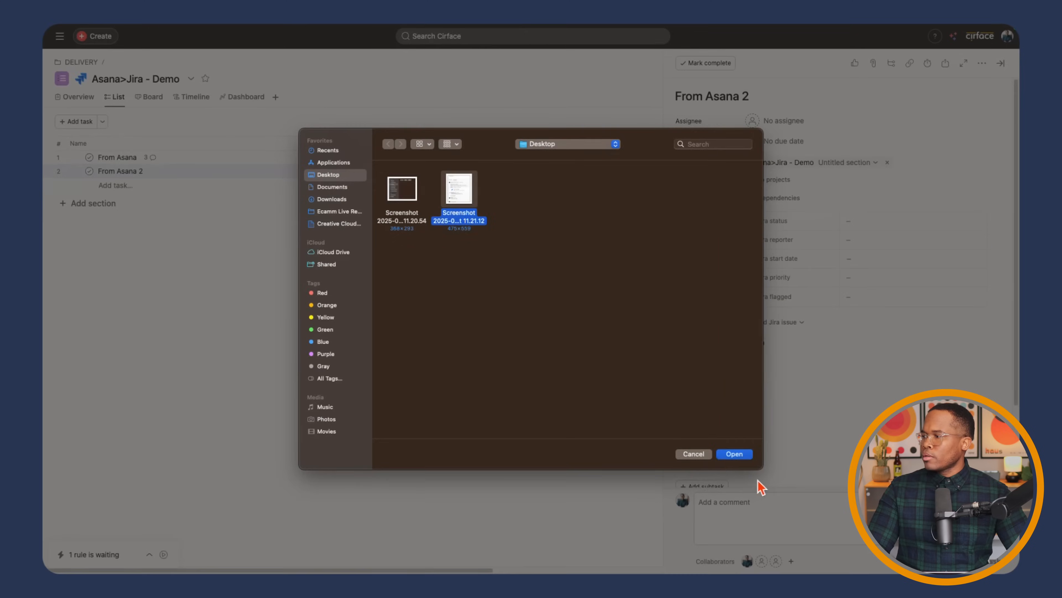
pyautogui.click(722, 460)
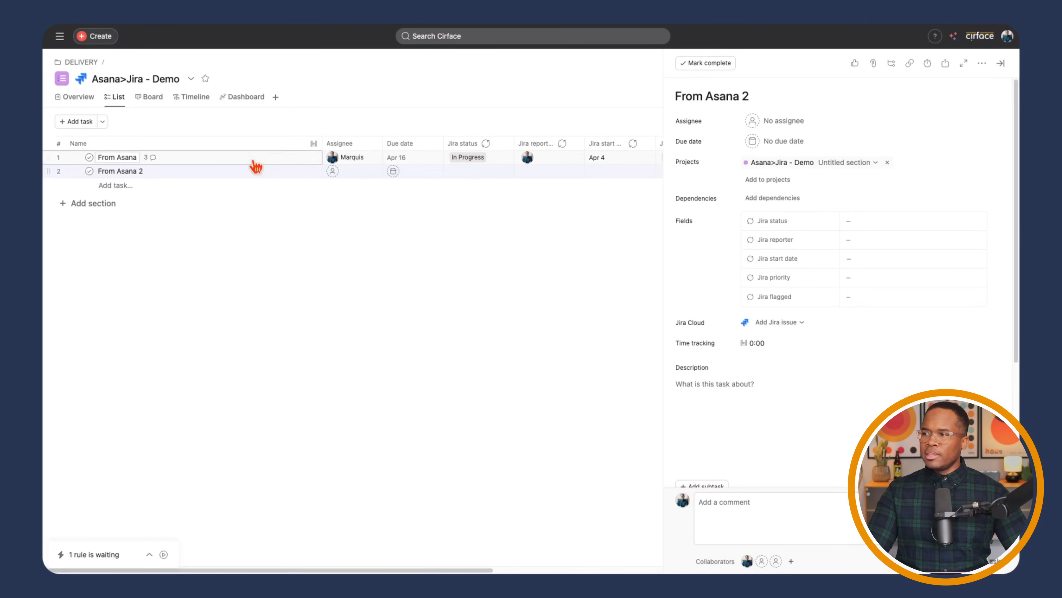
# Open the From Asana task and review the screenshot comment in its activity
pyautogui.click(240, 162)
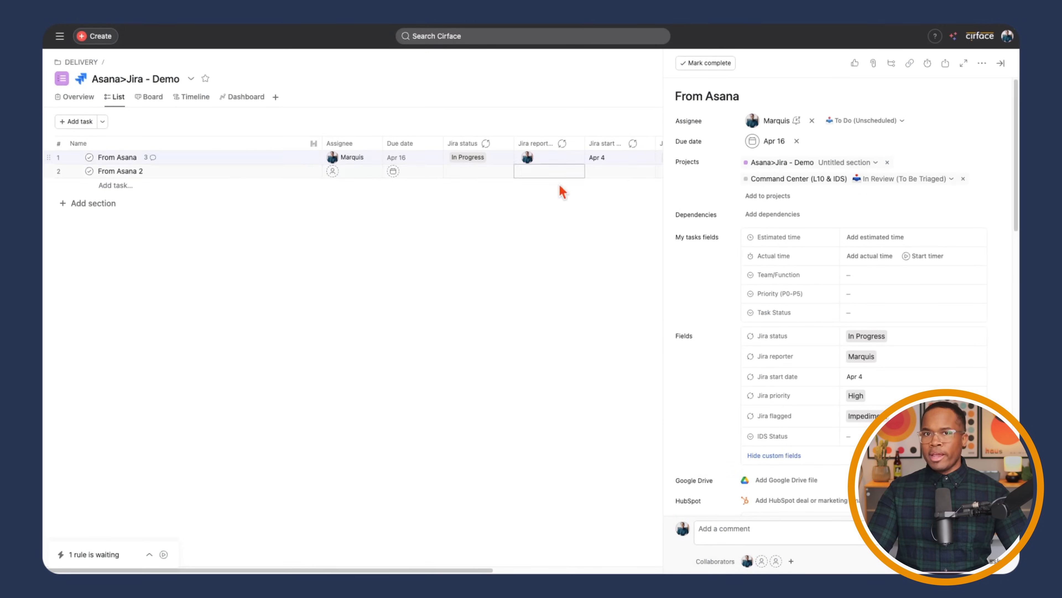
pyautogui.scroll(-15, 783, 254)
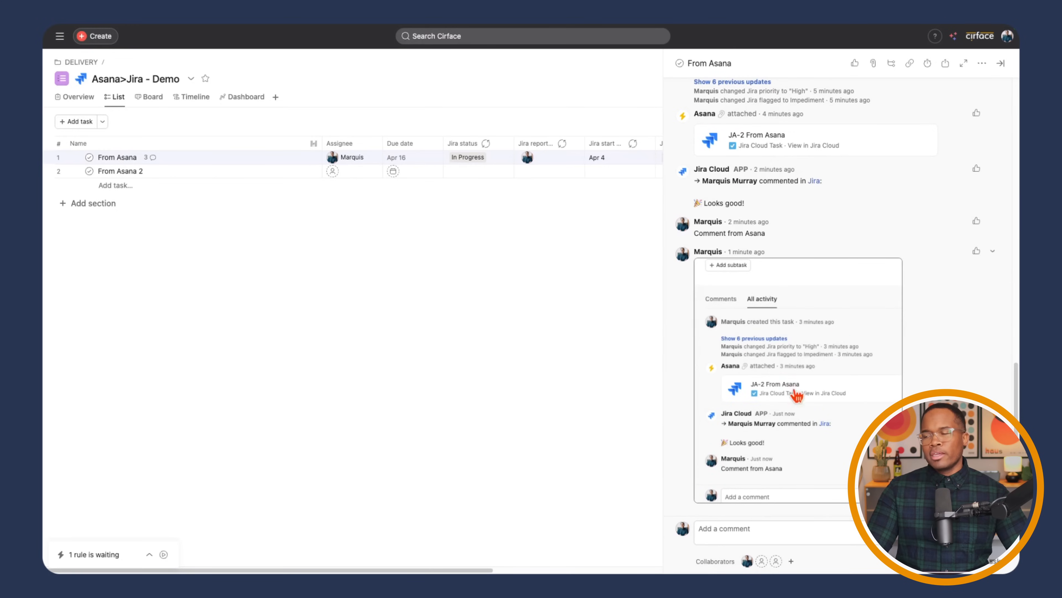
# Open the From Asana 2 task and review its fields, attached screenshot, activity and linked Jira issue
pyautogui.click(237, 174)
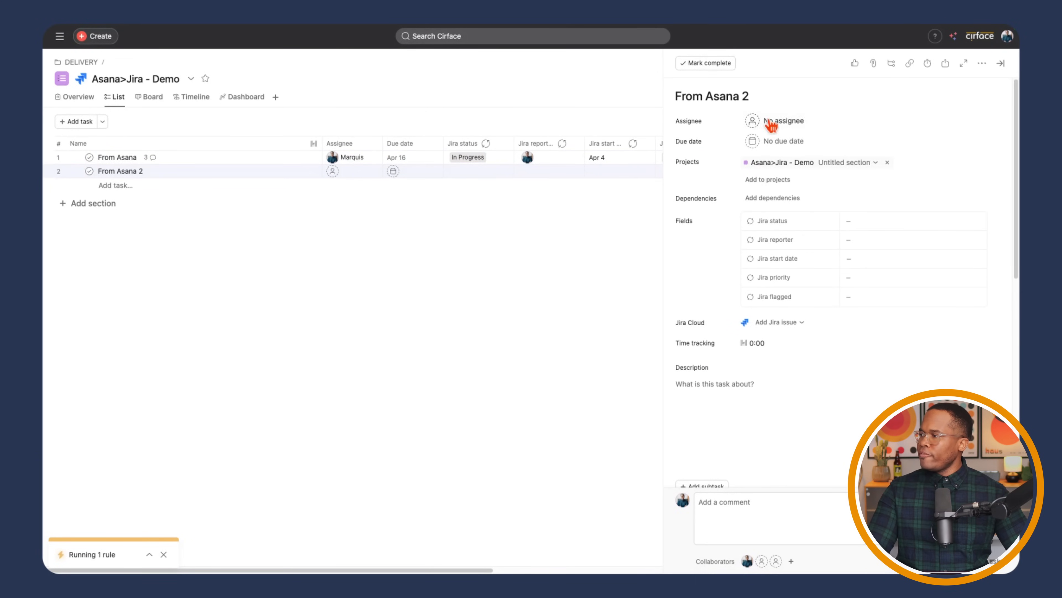
pyautogui.scroll(-15, 794, 201)
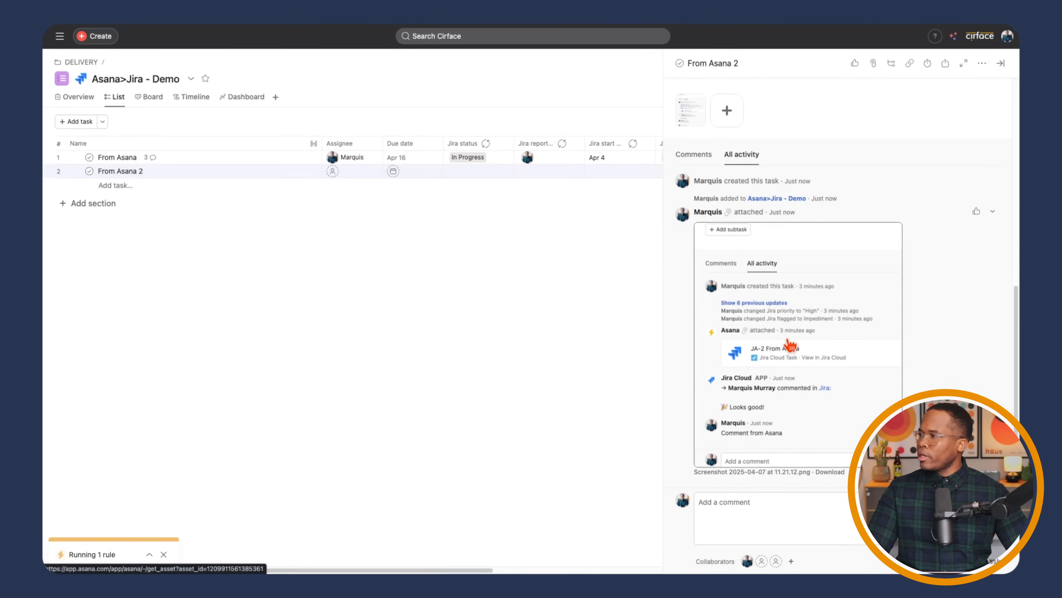
pyautogui.scroll(15, 773, 303)
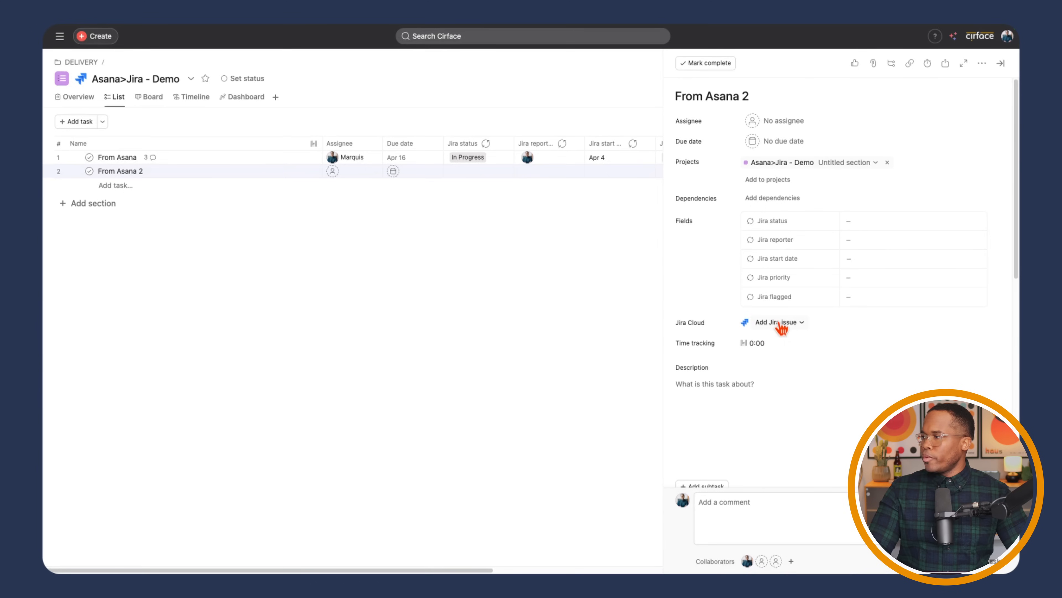
pyautogui.click(781, 326)
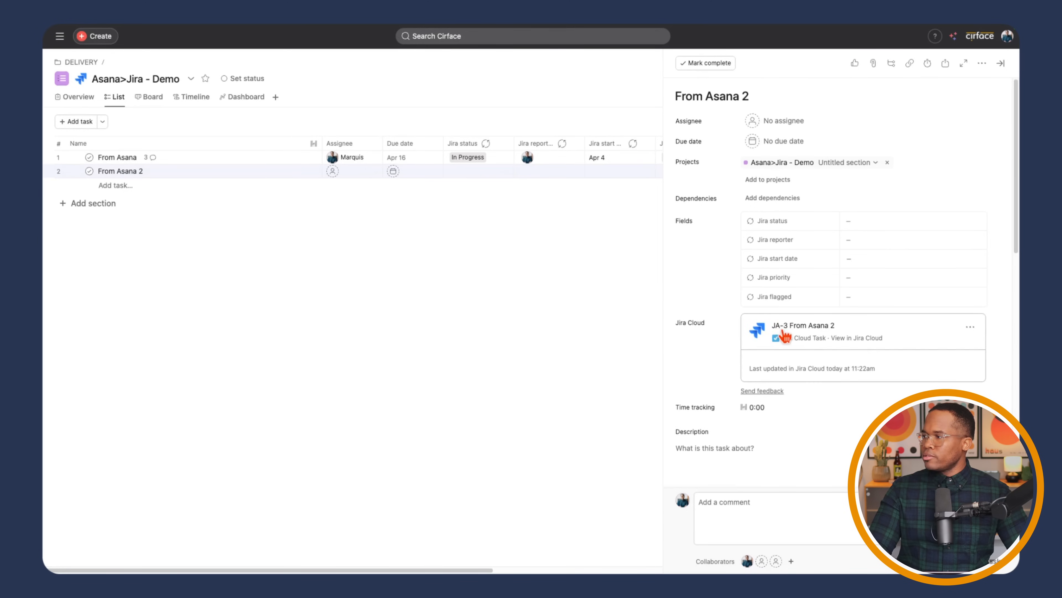
# Open the linked JA-3 issue in Jira, preview its screenshot attachment and close the preview
pyautogui.click(819, 348)
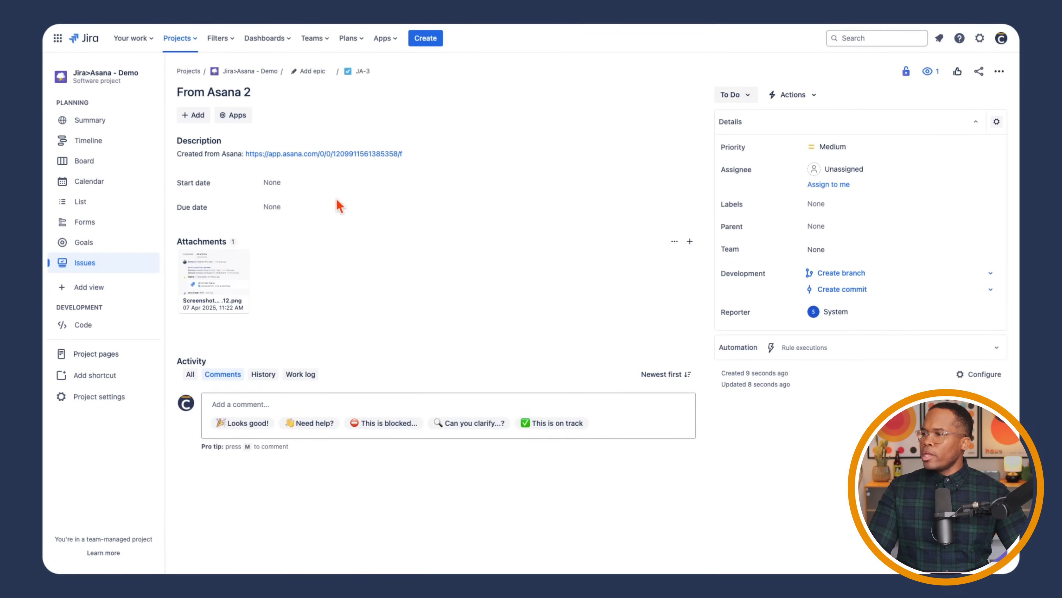
pyautogui.click(216, 285)
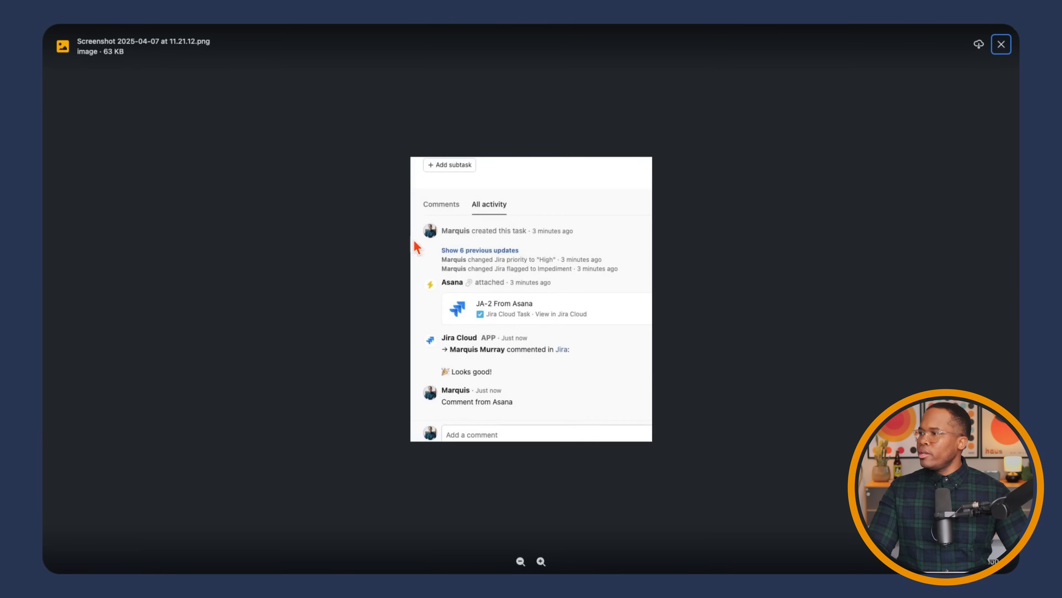
pyautogui.click(1002, 44)
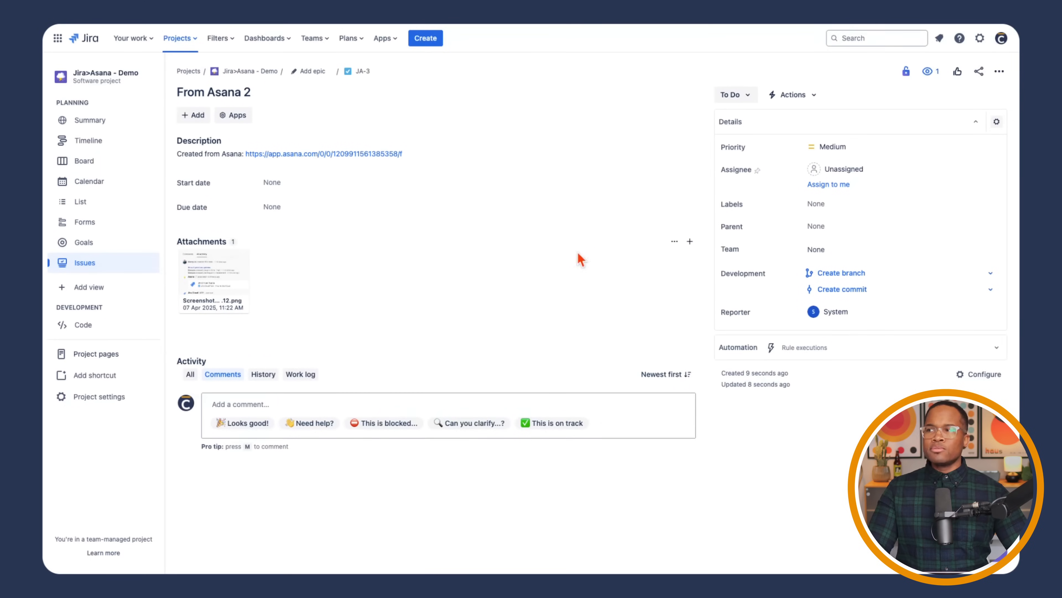
# Return to the Jira>Asana - Demo board, open the From Asana issue and review its attachments and comments
pyautogui.click(241, 72)
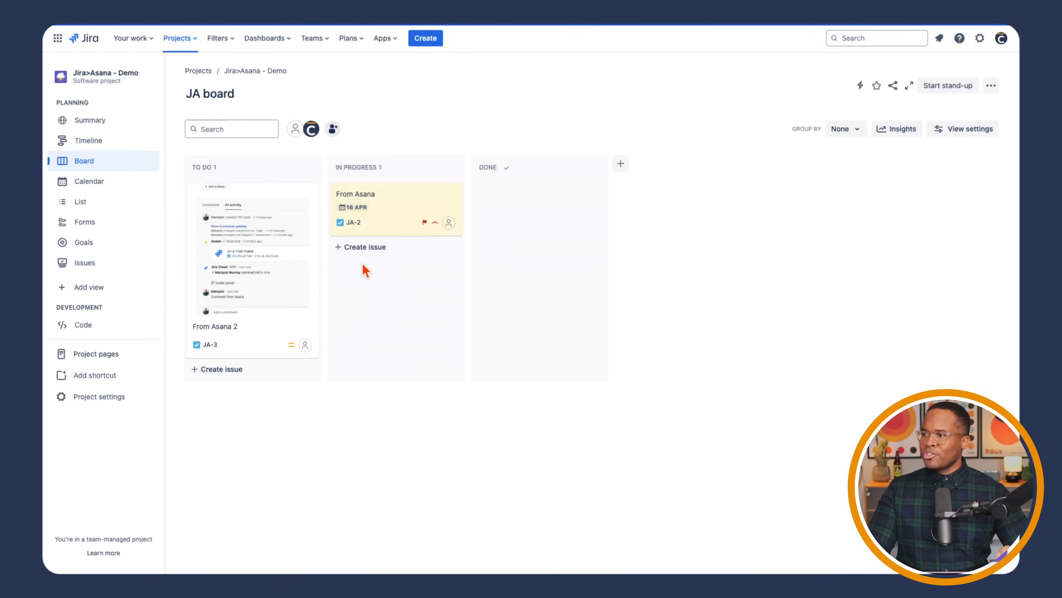
pyautogui.click(404, 314)
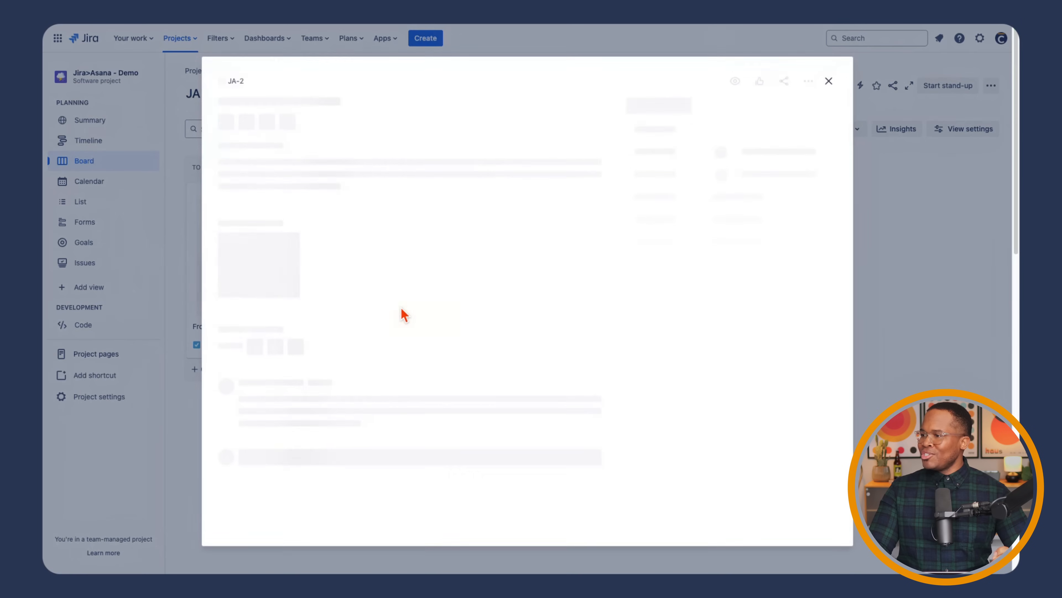
pyautogui.scroll(-3, 360, 352)
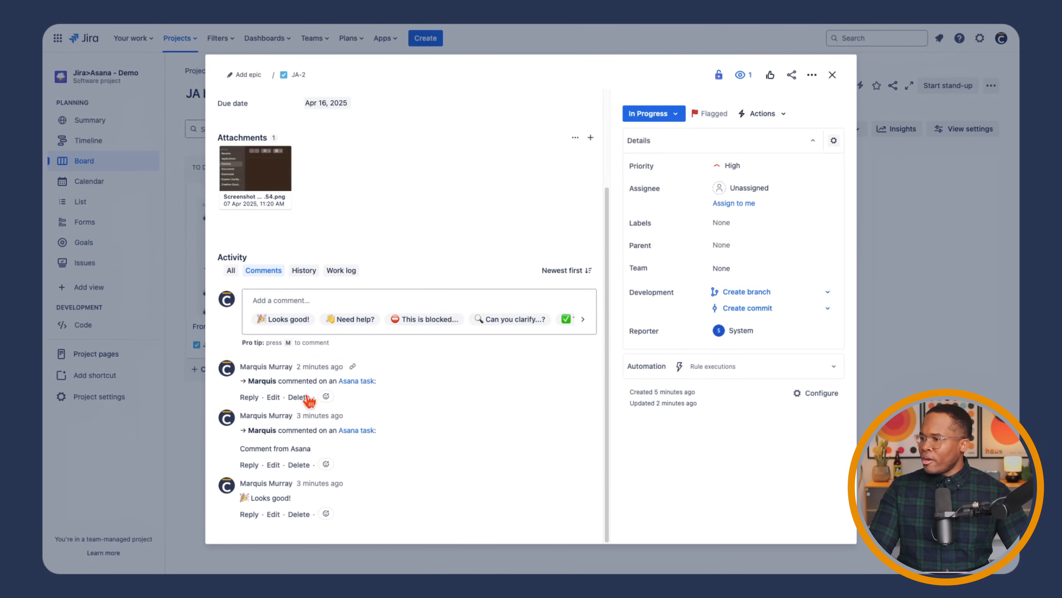
pyautogui.scroll(3, 322, 403)
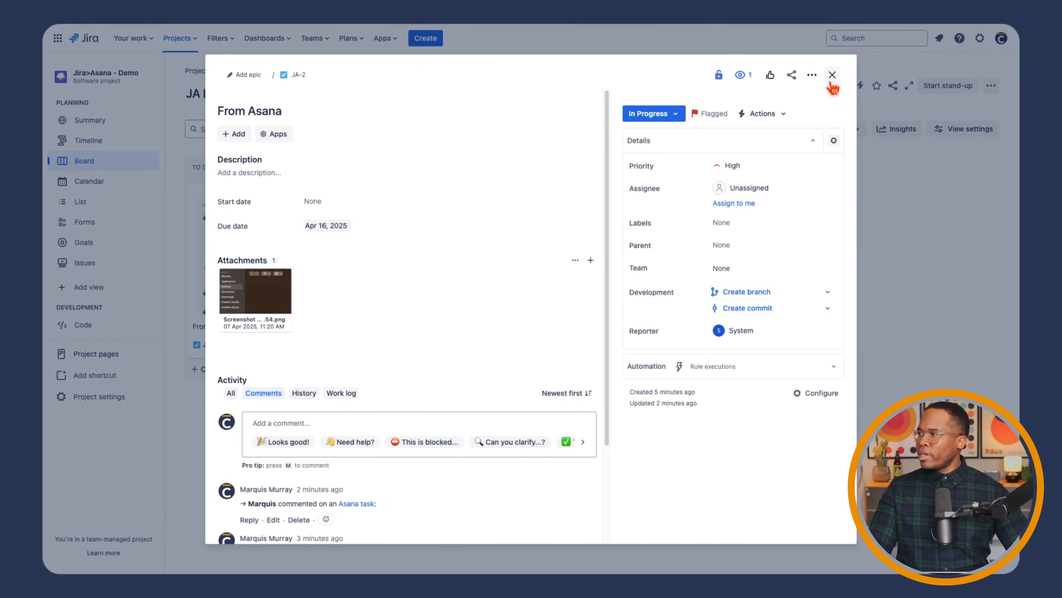
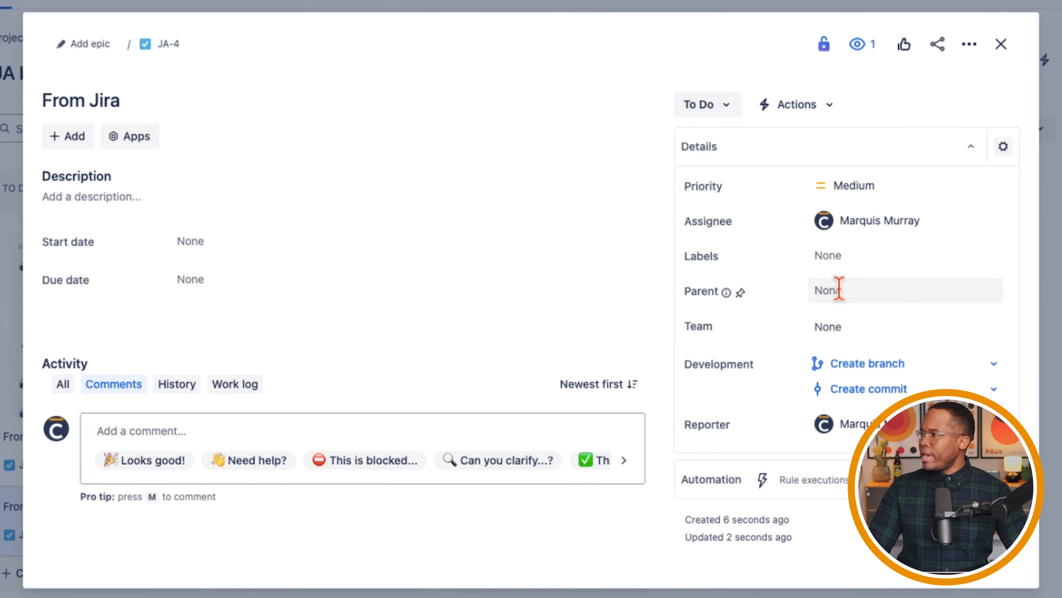
# Set the From Jira issue's priority to High and post the suggested "Looks good!" comment
pyautogui.click(807, 107)
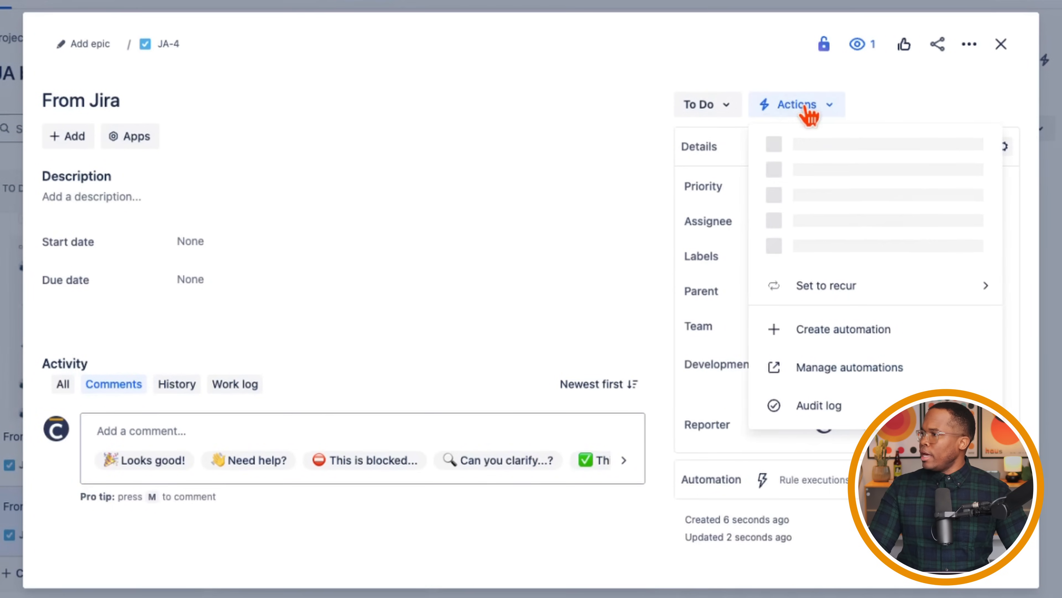
pyautogui.click(702, 377)
pyautogui.click(853, 190)
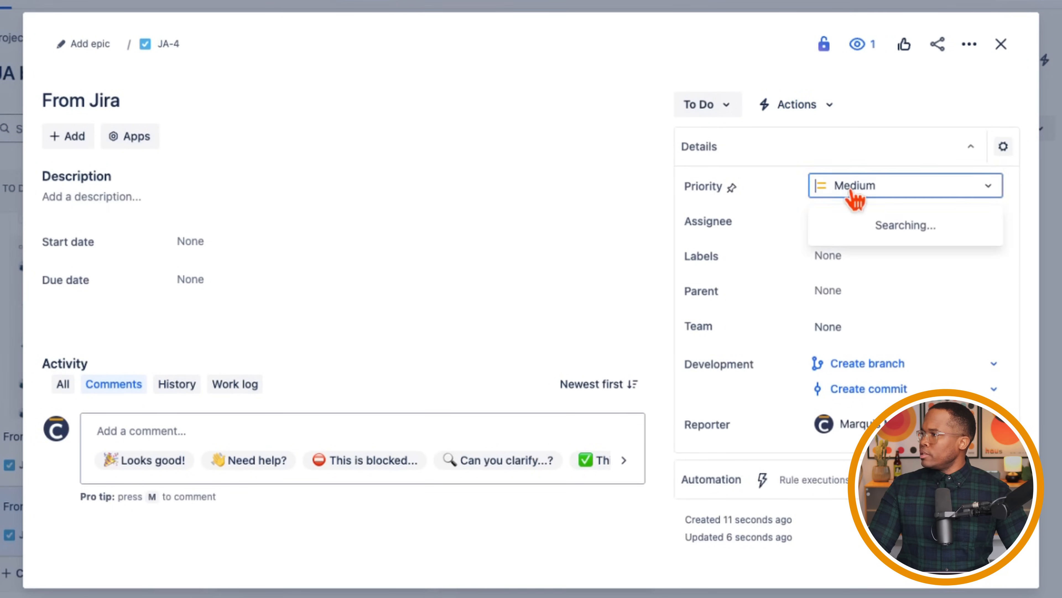
pyautogui.click(862, 251)
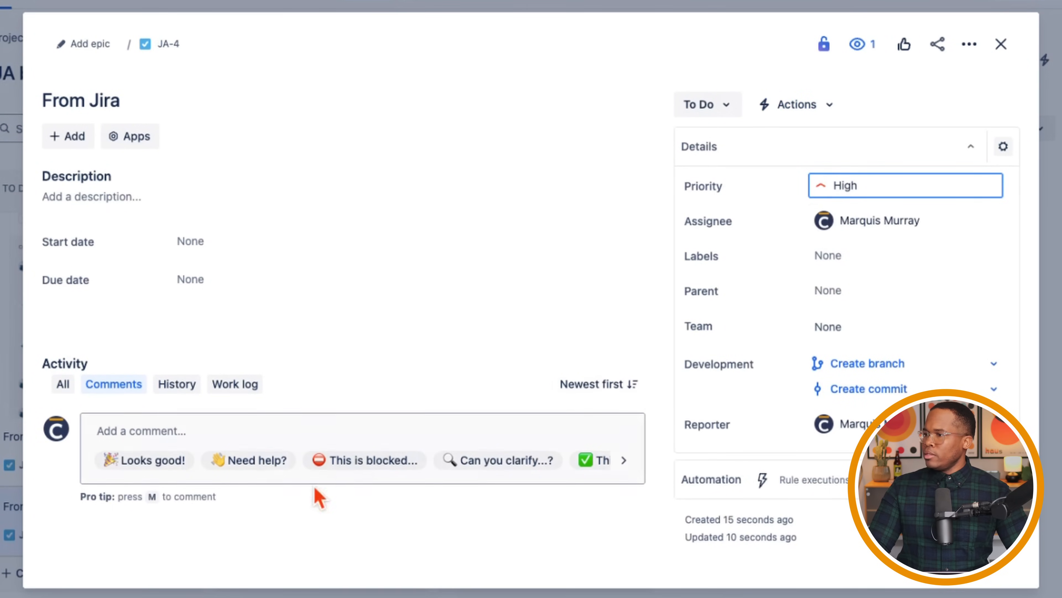
pyautogui.click(164, 464)
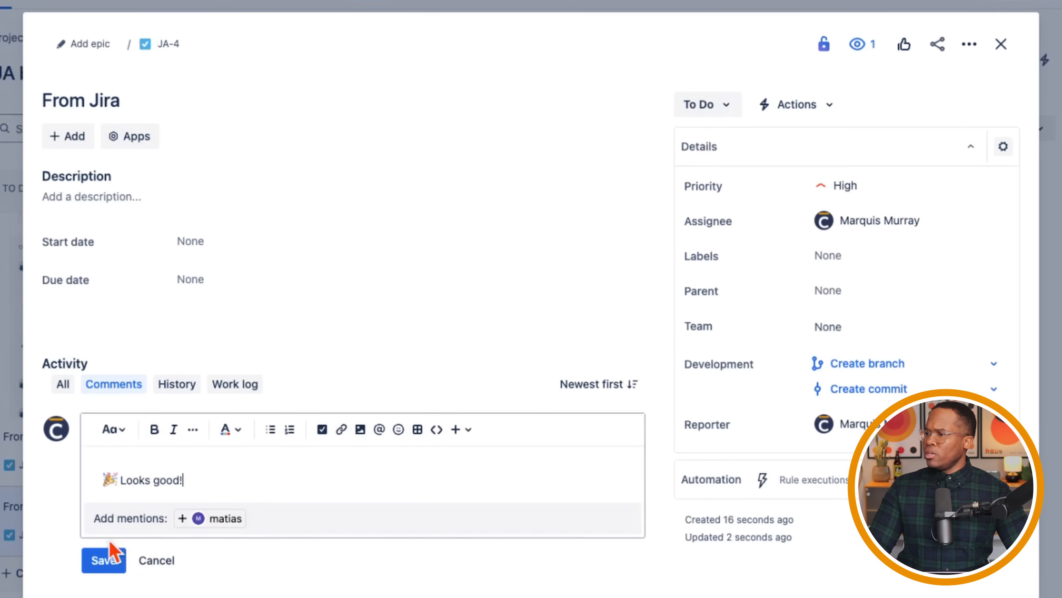
pyautogui.click(109, 554)
# Set the From Jira issue's due date to Apr 23, 2025 and its start date to Apr 10, 2025
pyautogui.click(188, 279)
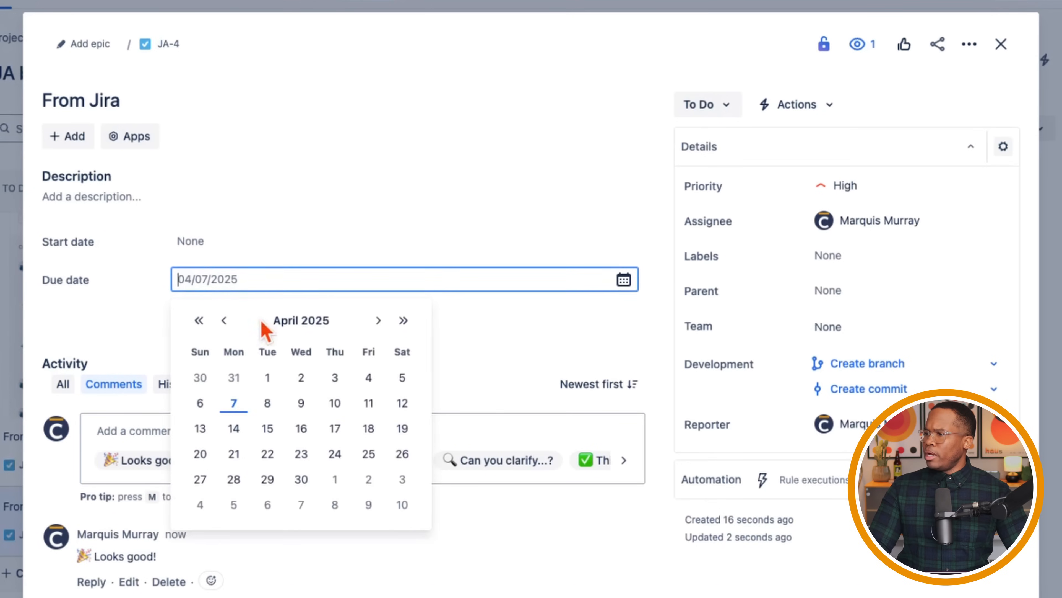
pyautogui.click(301, 454)
pyautogui.click(188, 241)
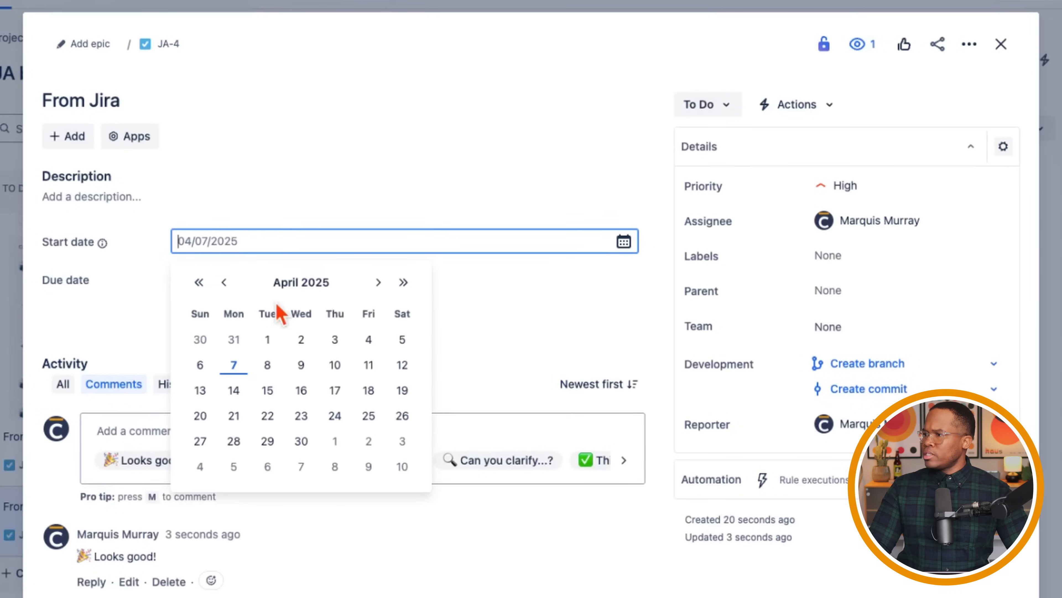
pyautogui.click(334, 364)
# Attach the screenshot ending in .12 to the From Jira issue
pyautogui.click(80, 141)
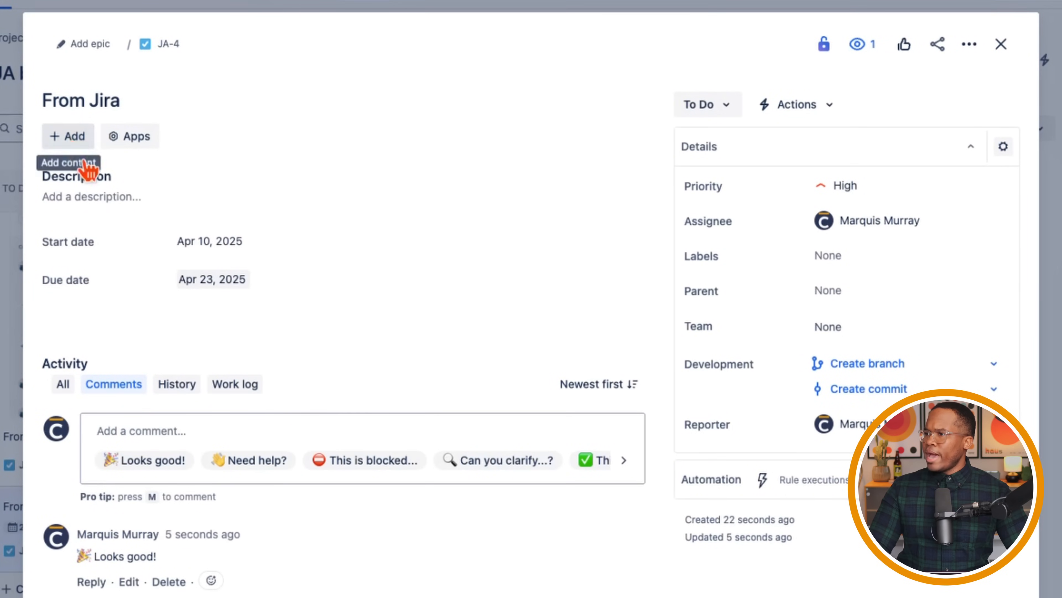
pyautogui.click(75, 139)
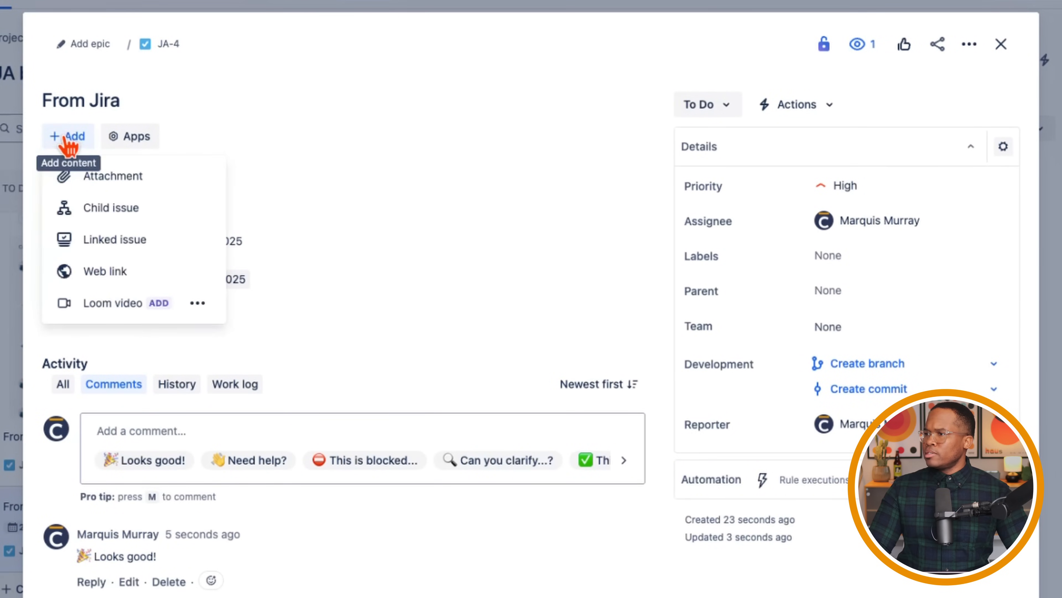
pyautogui.click(153, 187)
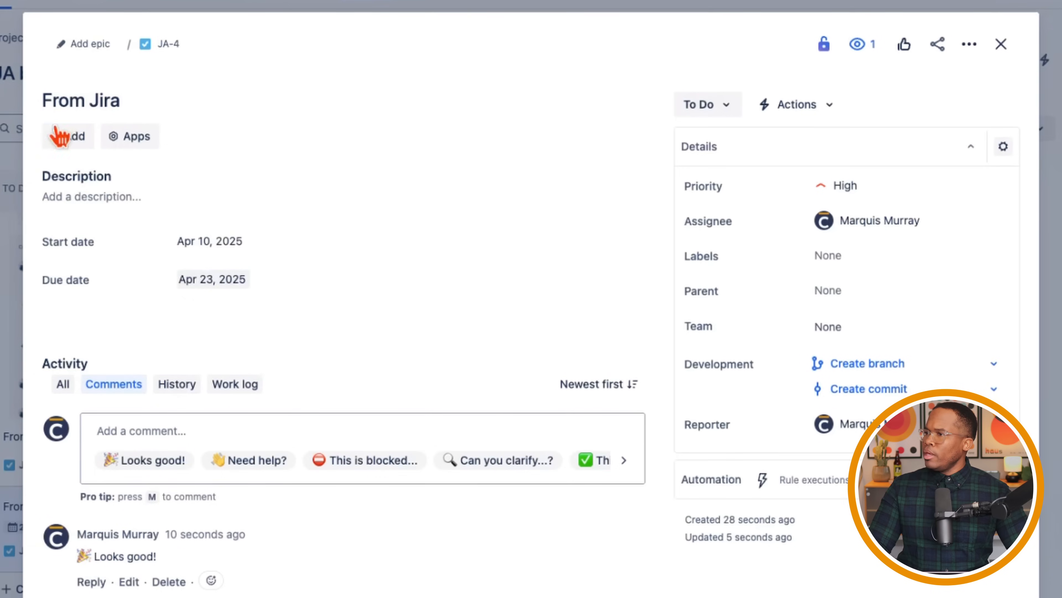
# Create a child issue named "Subtask" under the From Jira issue
pyautogui.click(69, 138)
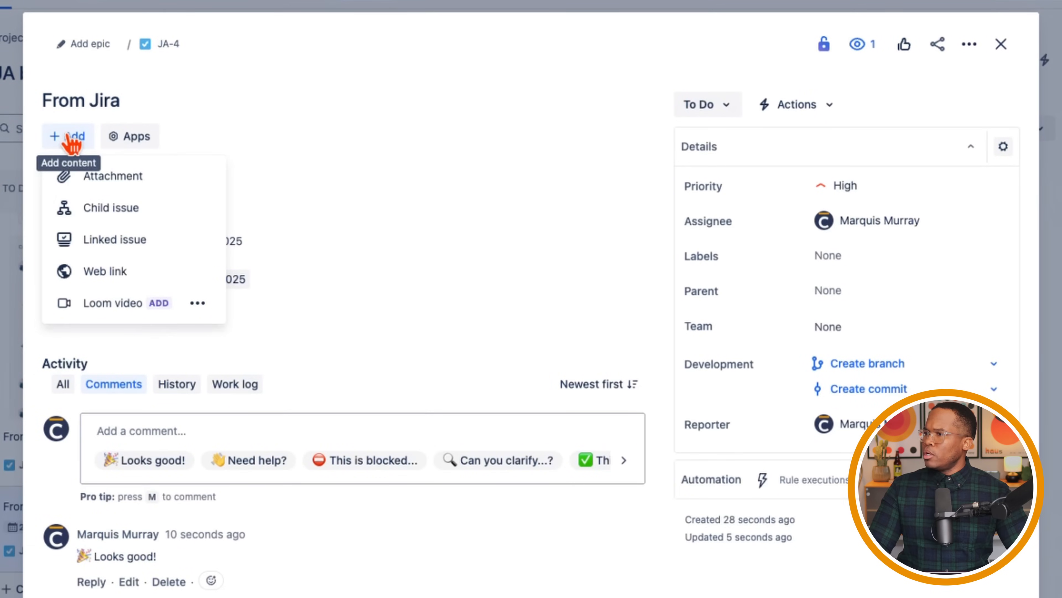
pyautogui.click(142, 209)
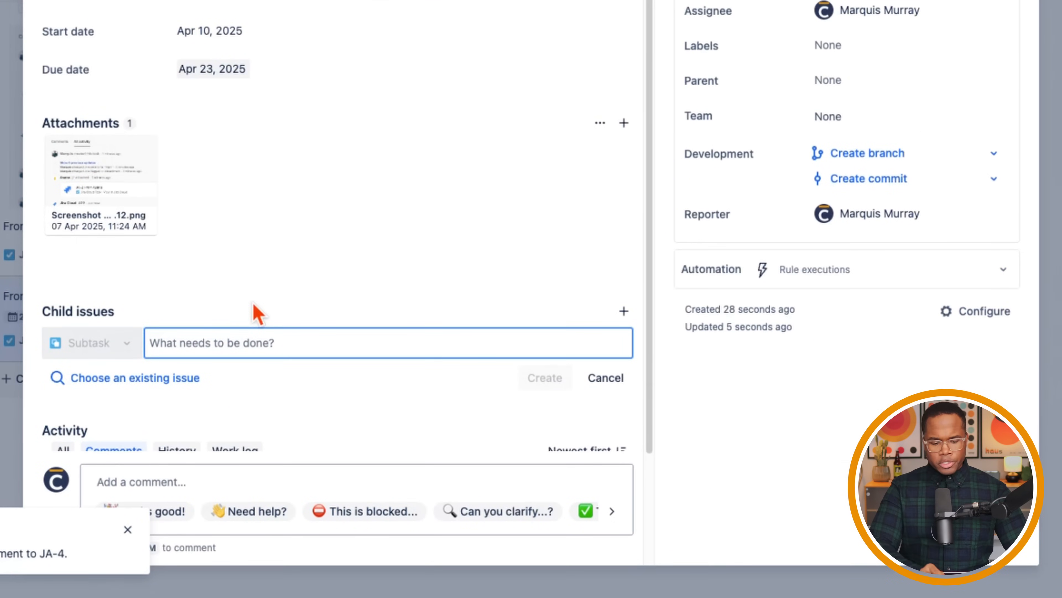
pyautogui.write('Subtask')
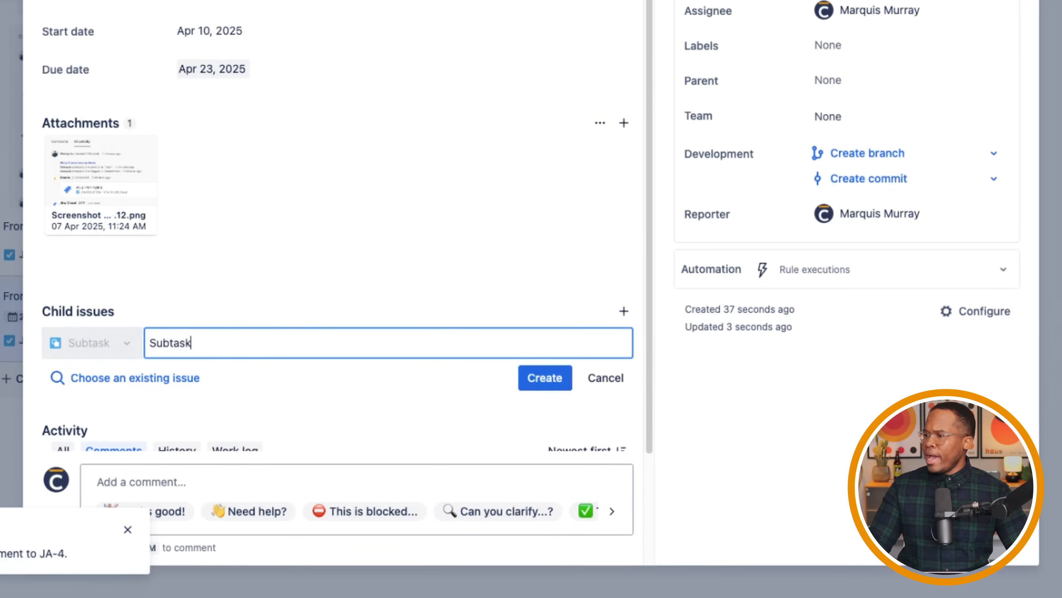
pyautogui.click(529, 380)
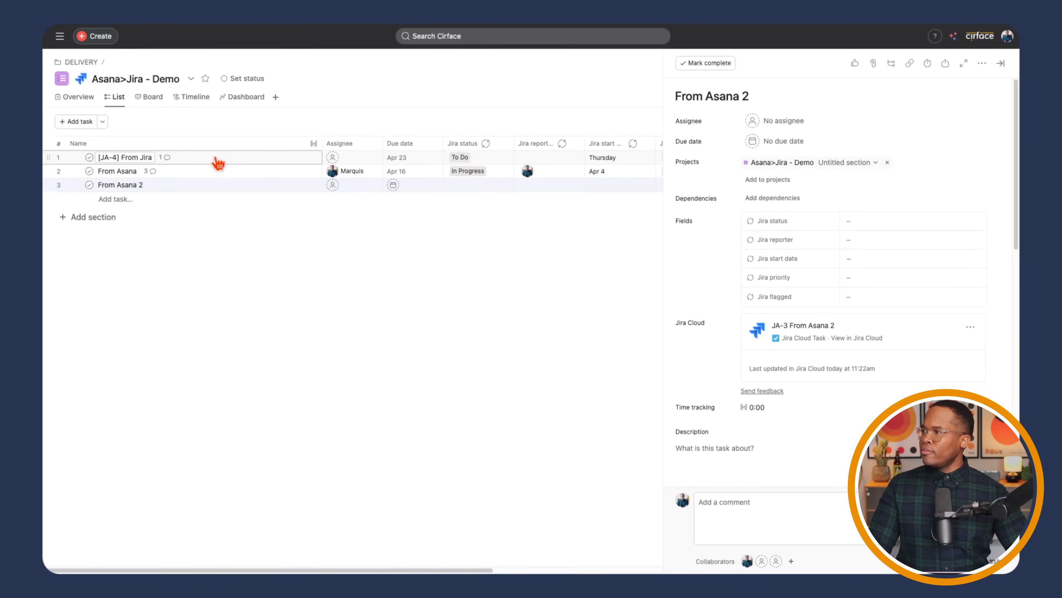
# In Asana, open the [JA-4] From Jira task, review its synced fields and activity, and reload the page
pyautogui.click(218, 163)
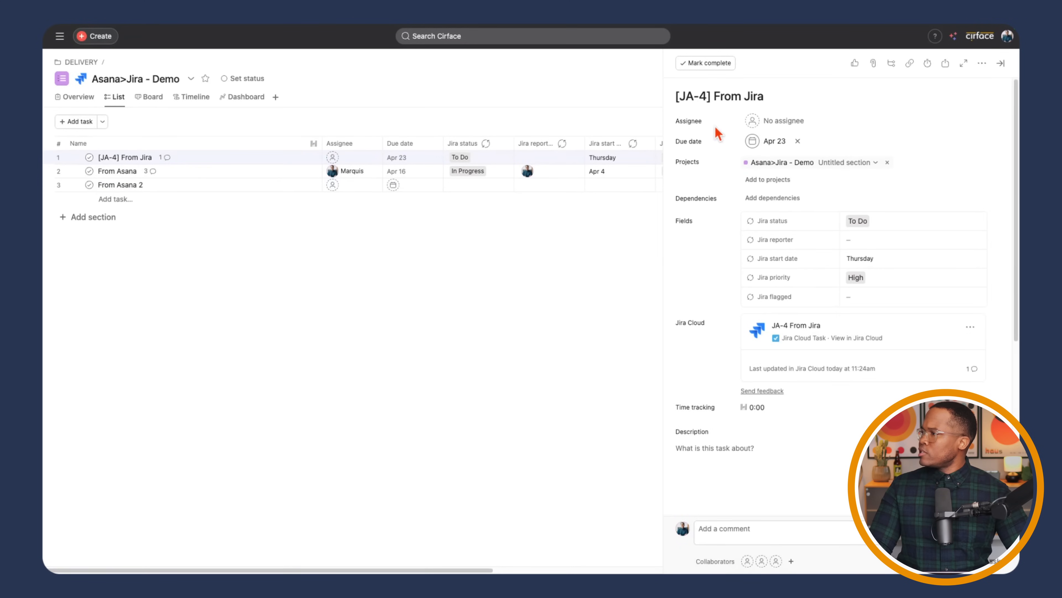
pyautogui.scroll(-1, 752, 309)
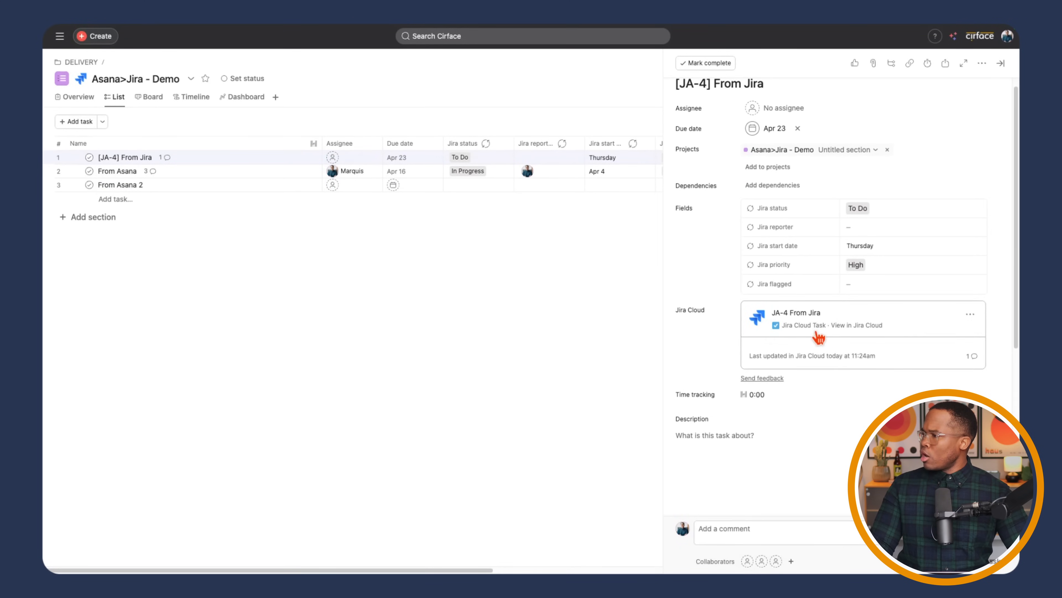
pyautogui.scroll(-5, 819, 337)
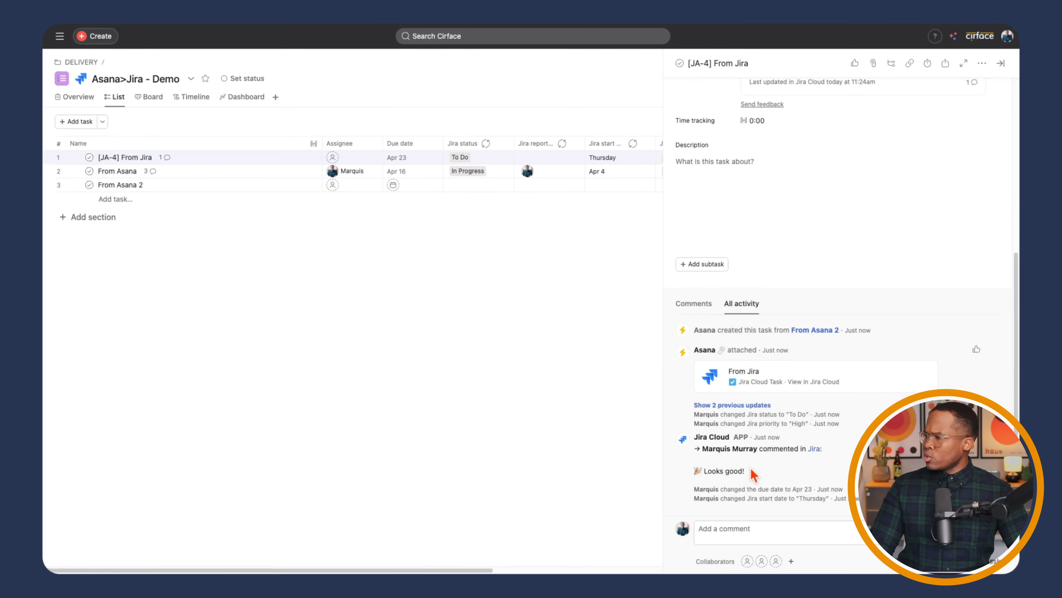
pyautogui.press('super+r')
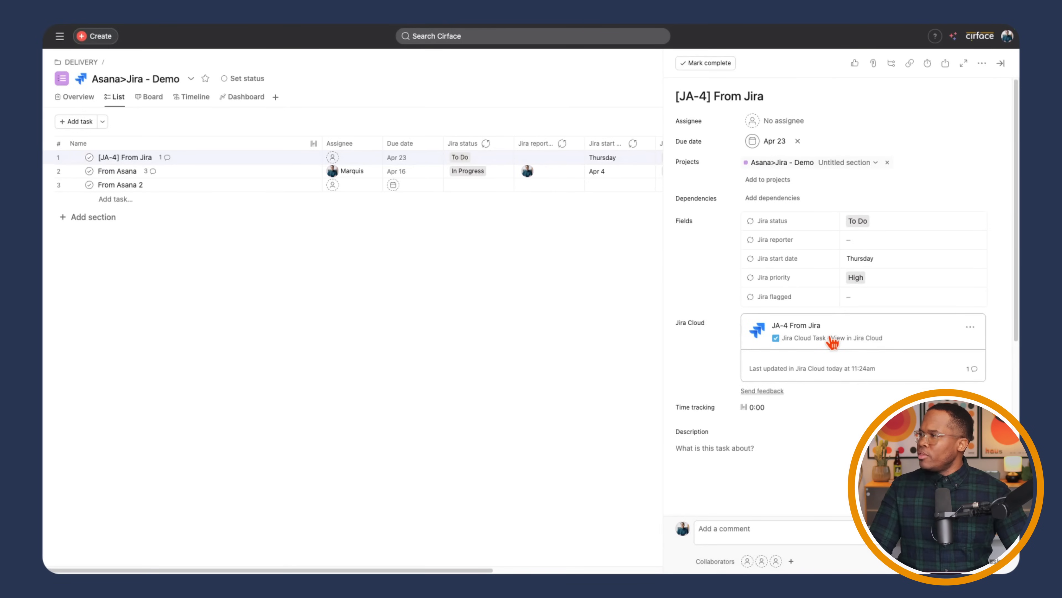
# Rename the task as "[JA-4] From Jira - Update" and close its details
pyautogui.click(786, 102)
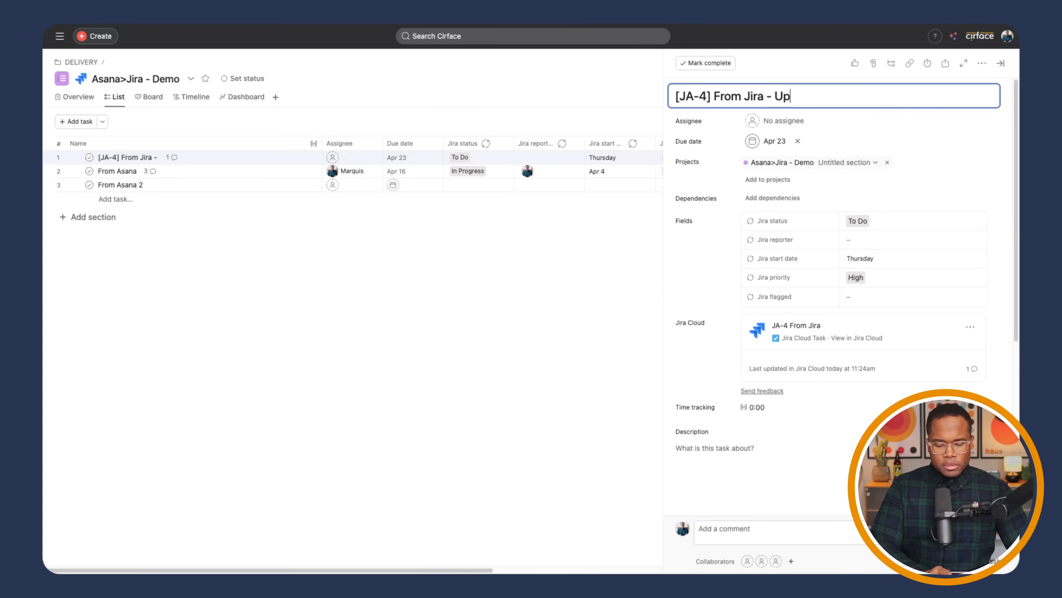
pyautogui.click(581, 262)
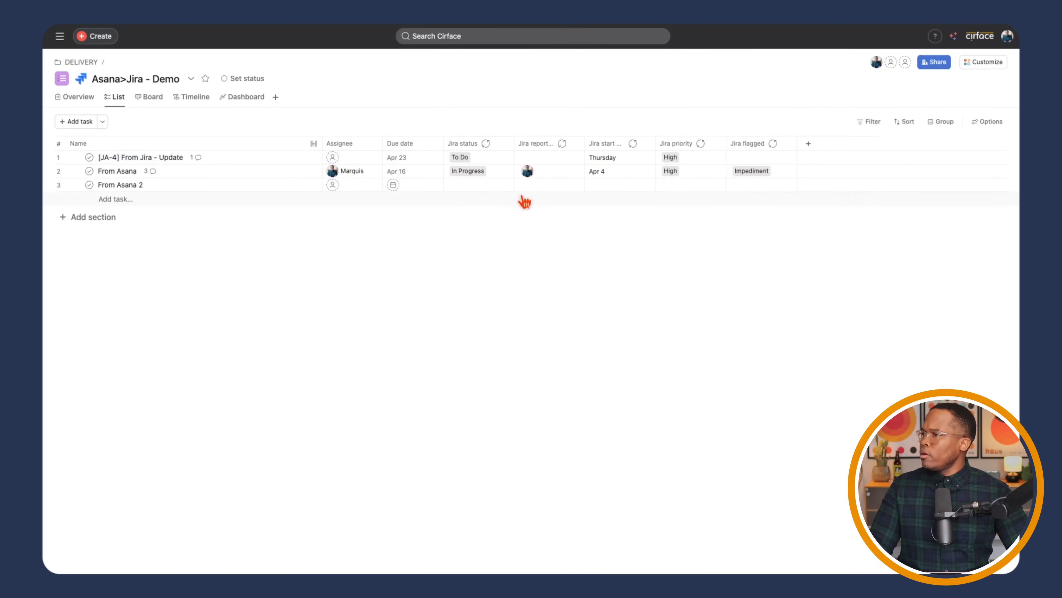
# Switch to Jira and check the JA-4 issue for the updated title
pyautogui.moveTo(345, 26)
pyautogui.click(263, 46)
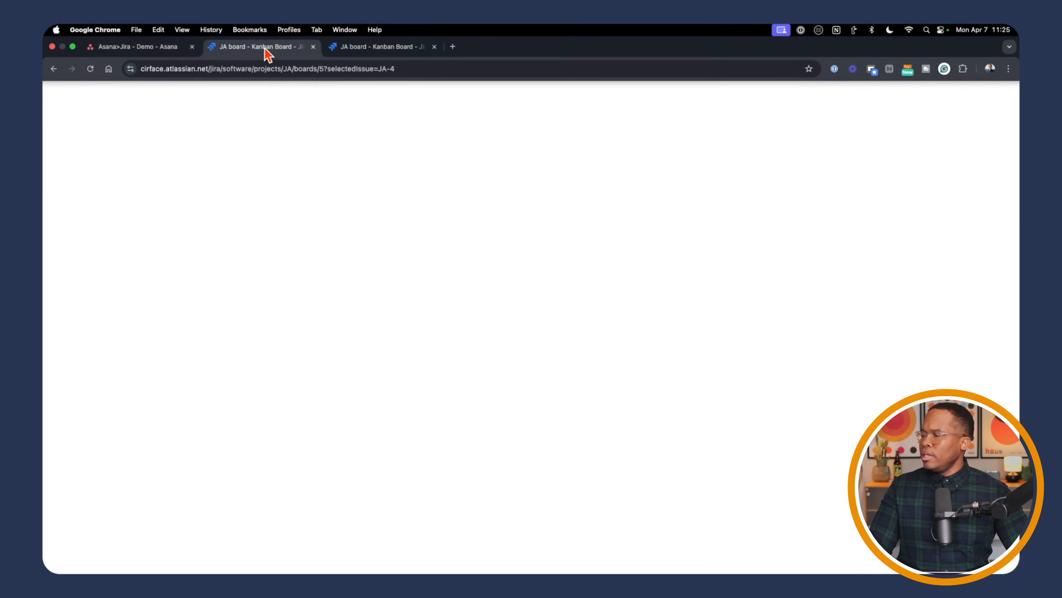
pyautogui.click(833, 75)
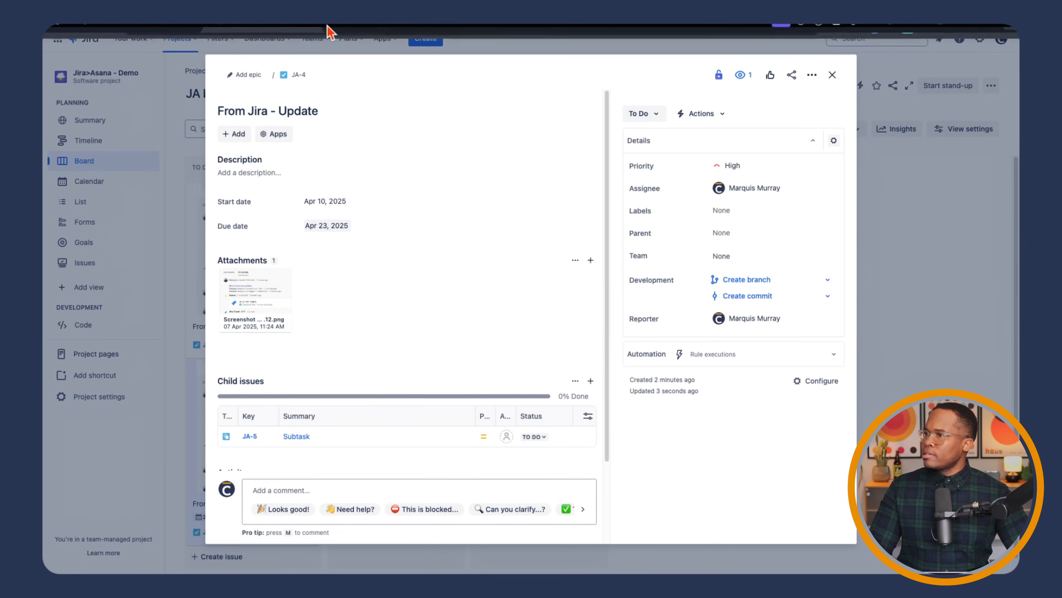
# Switch to Asana and add a subtask named "From Asana ST" to the [JA-4] From Jira - Update task
pyautogui.click(176, 41)
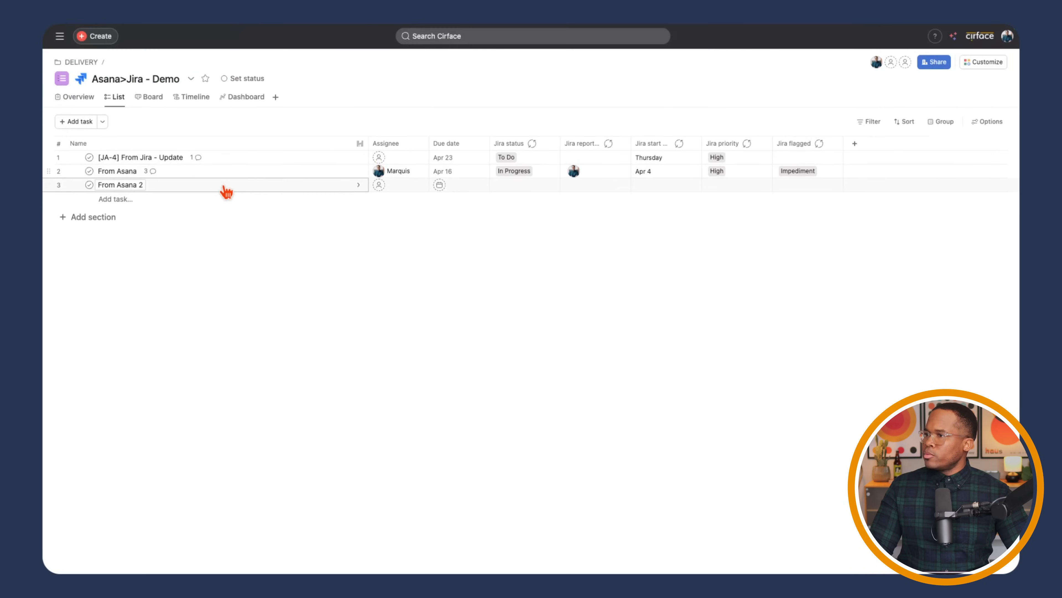
pyautogui.click(229, 159)
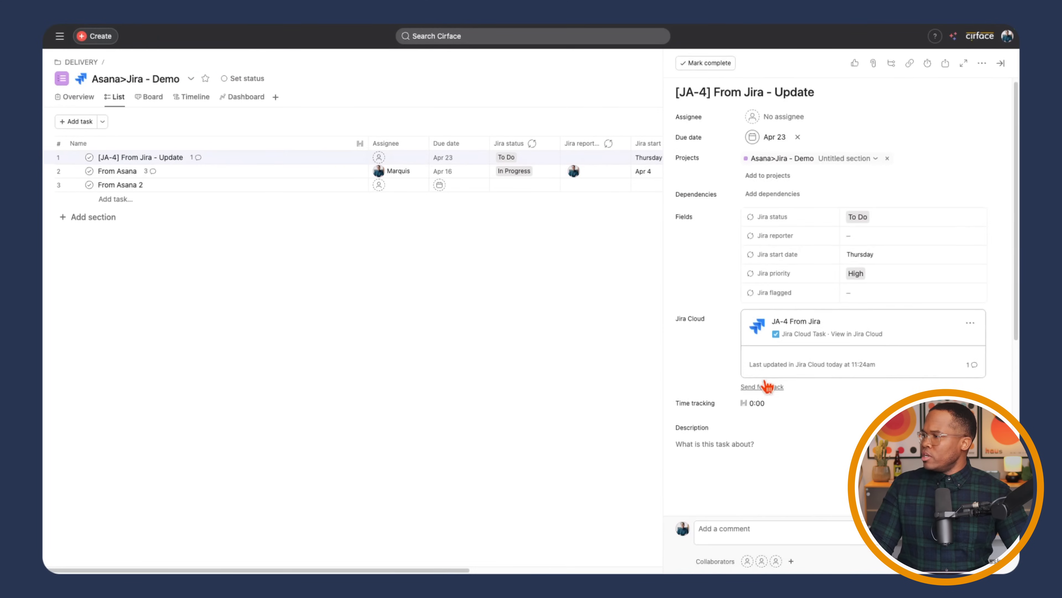
pyautogui.scroll(-5, 764, 380)
pyautogui.click(711, 274)
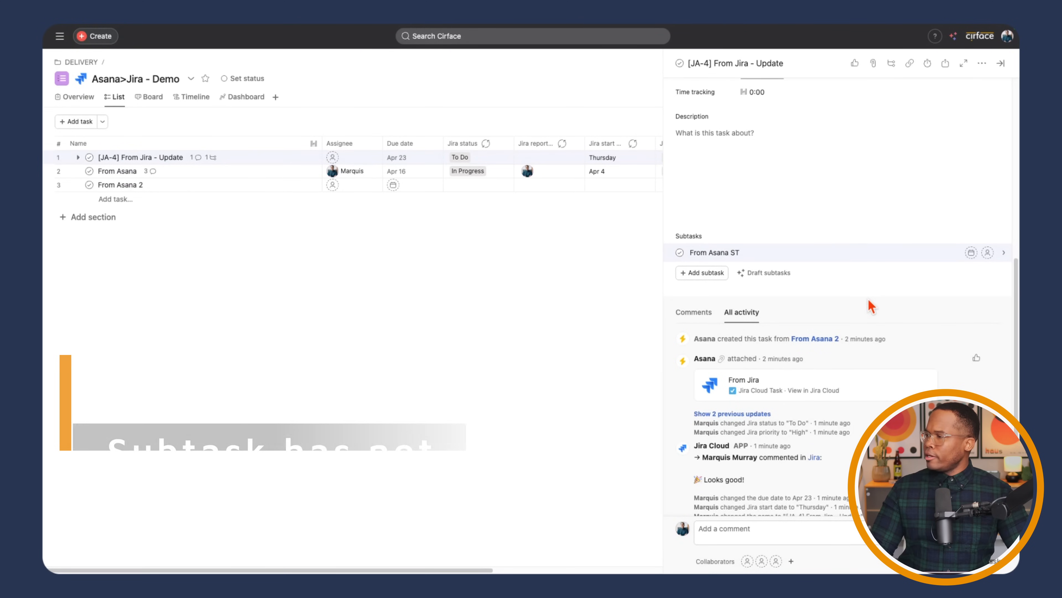
# Set the Jira status of [JA-4] From Jira - Update to In Progress and that of From Asana to Done
pyautogui.scroll(5, 872, 308)
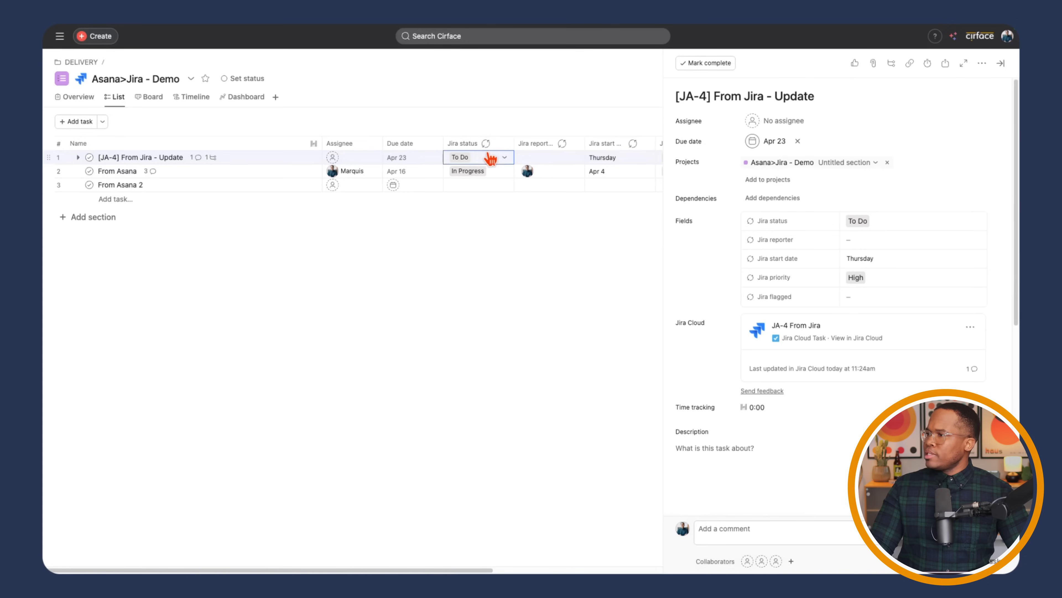
pyautogui.click(870, 220)
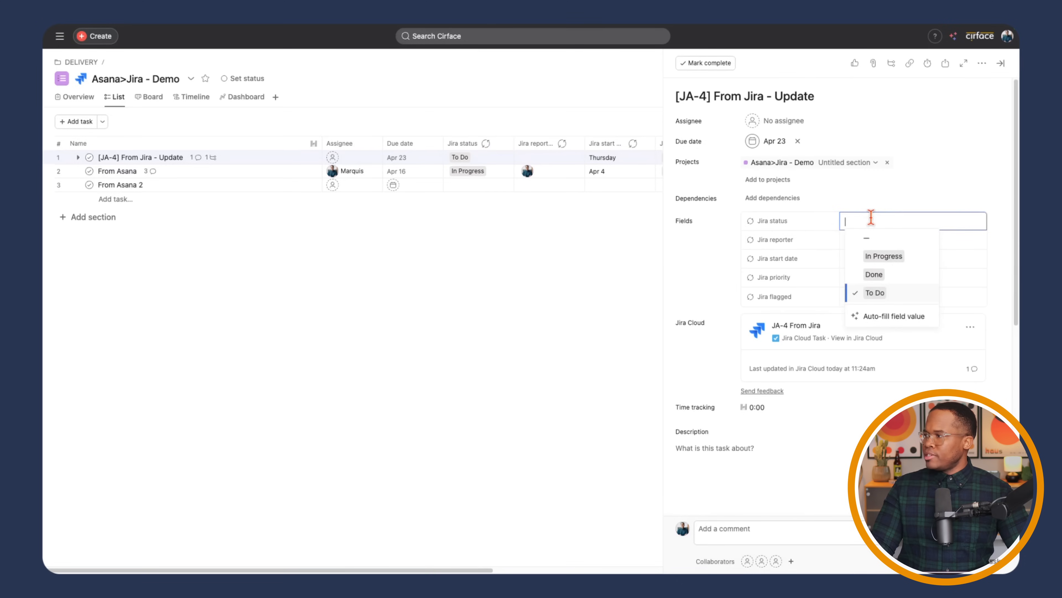
pyautogui.click(883, 256)
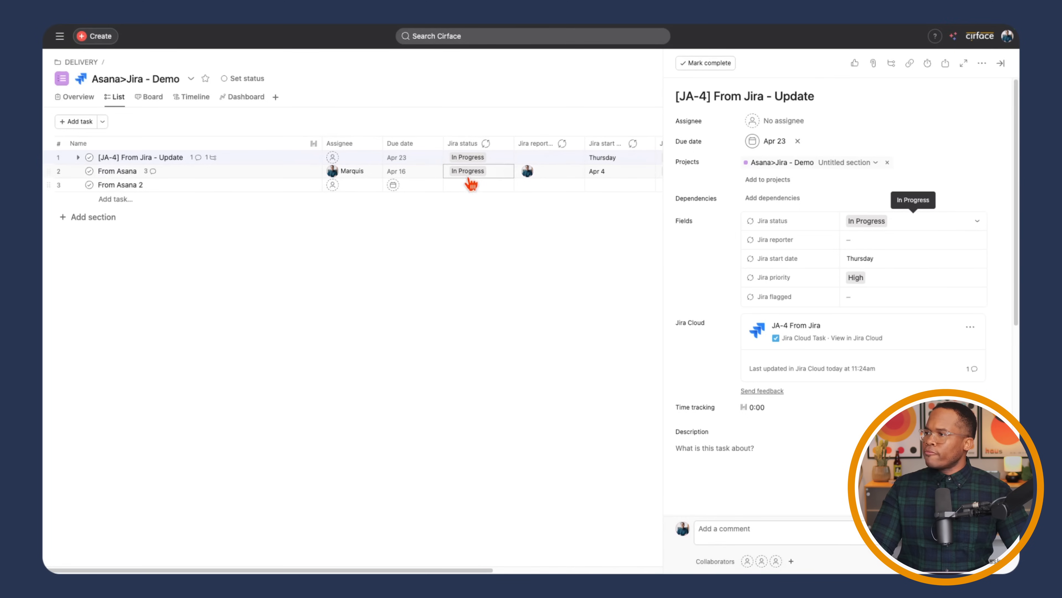
pyautogui.click(468, 171)
pyautogui.click(476, 224)
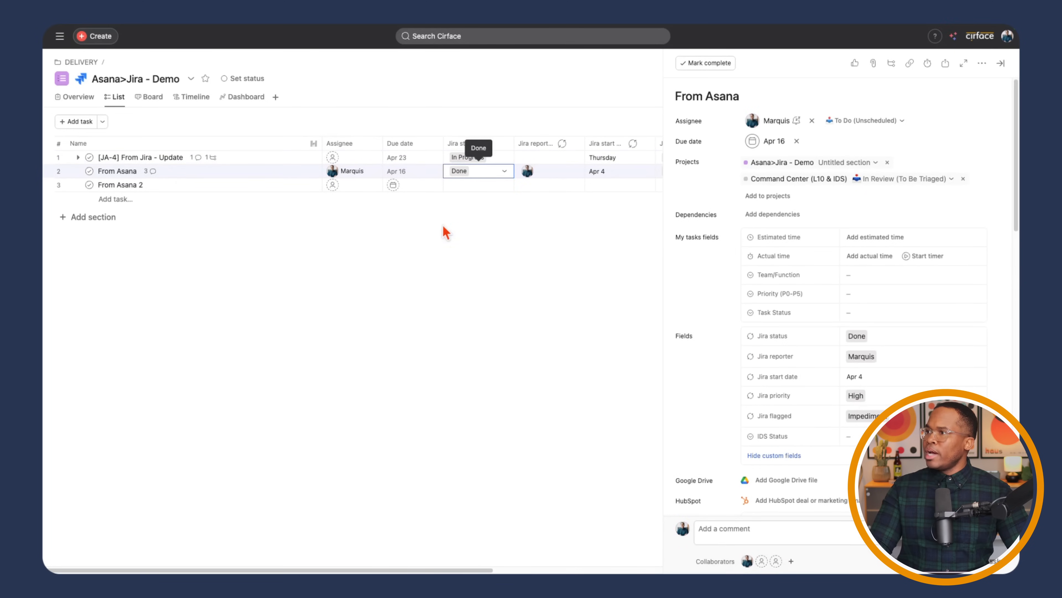
# Switch to Jira and check the synced statuses on the JA board and in the From Asana issue
pyautogui.moveTo(316, 28)
pyautogui.click(236, 47)
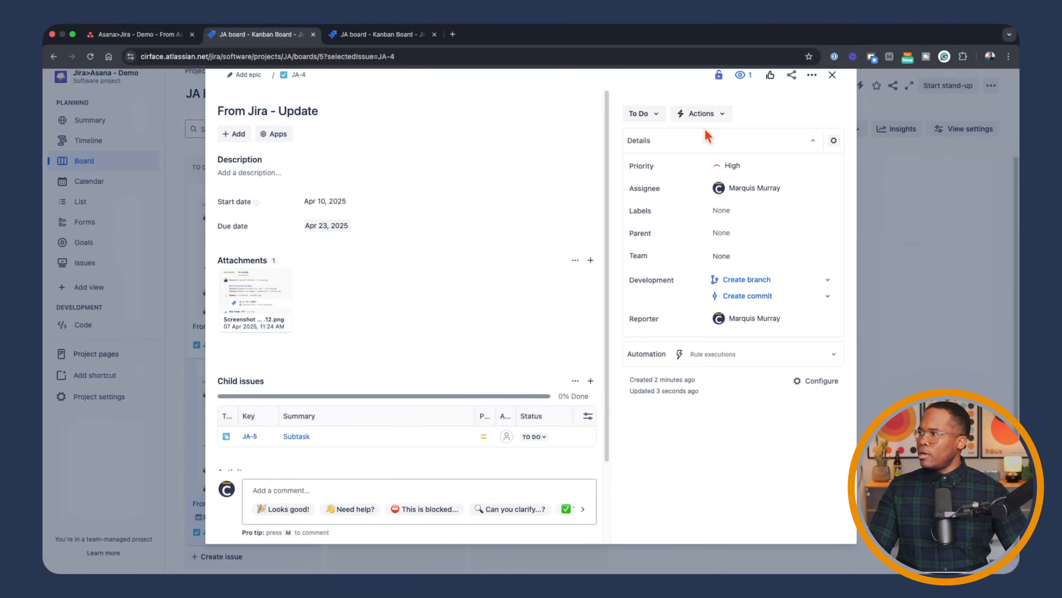
pyautogui.click(834, 76)
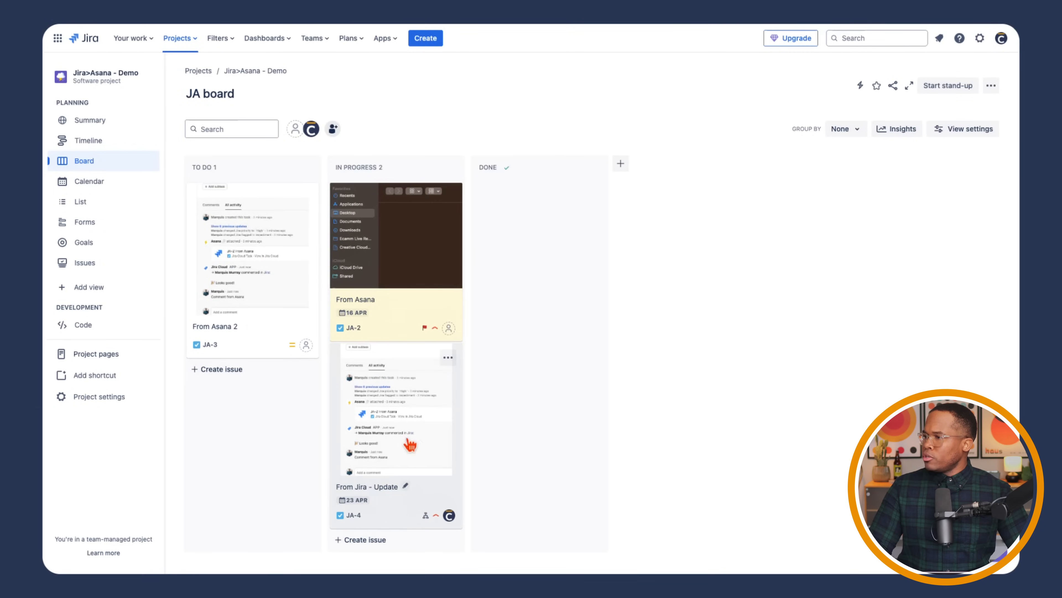
pyautogui.click(403, 313)
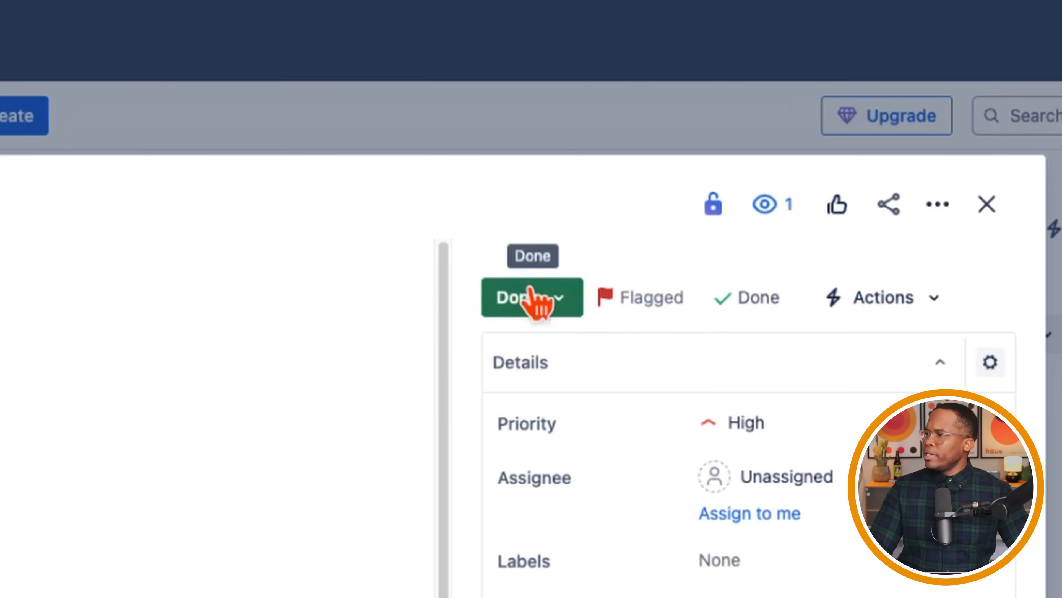
pyautogui.click(987, 204)
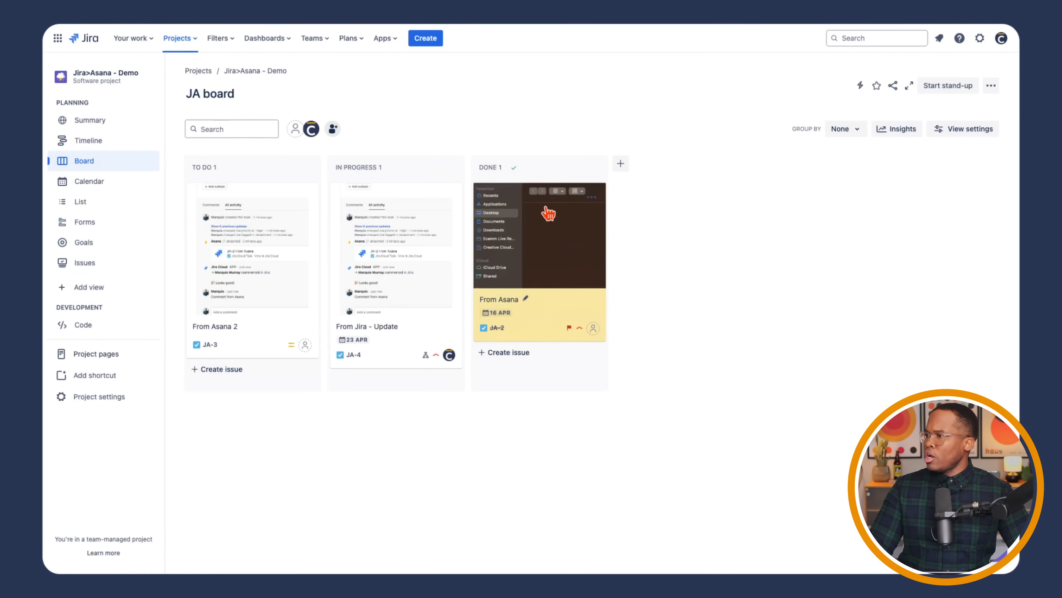
# Return to Asana and review the From Asana task's details, synced fields and activity
pyautogui.moveTo(254, 26)
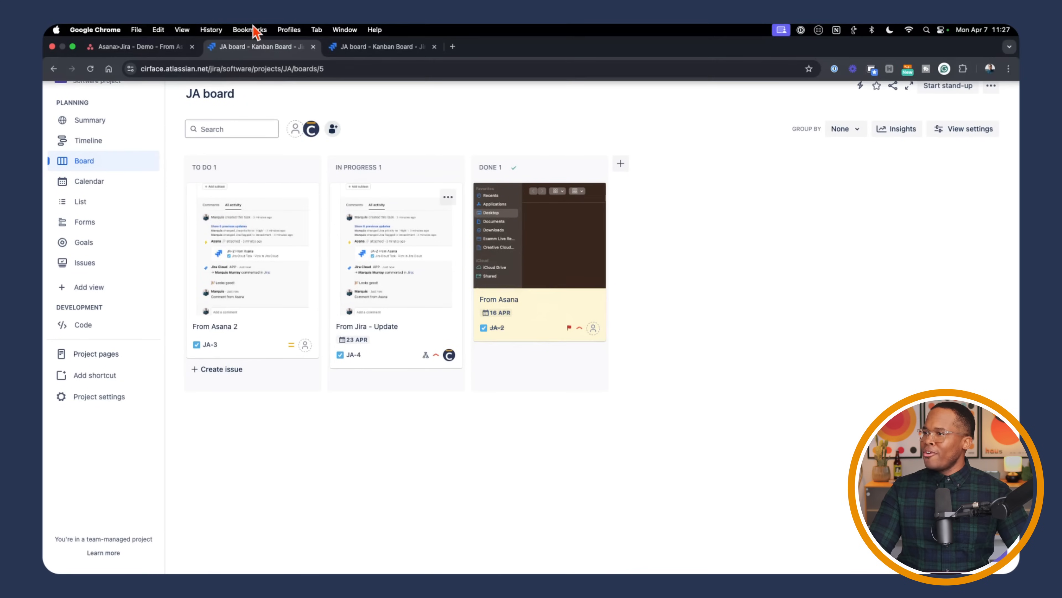
pyautogui.click(143, 46)
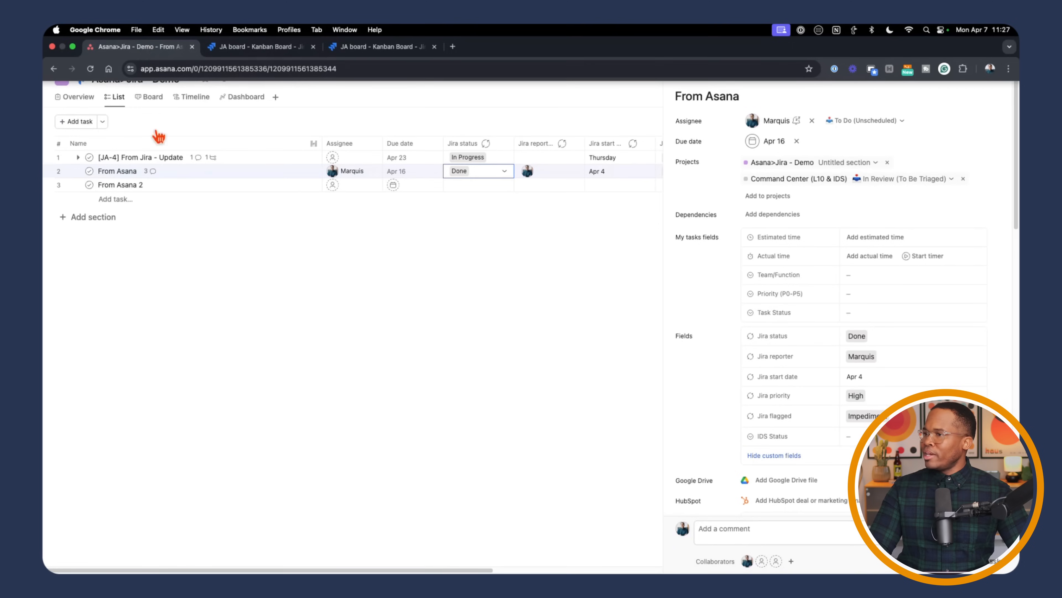
pyautogui.click(311, 353)
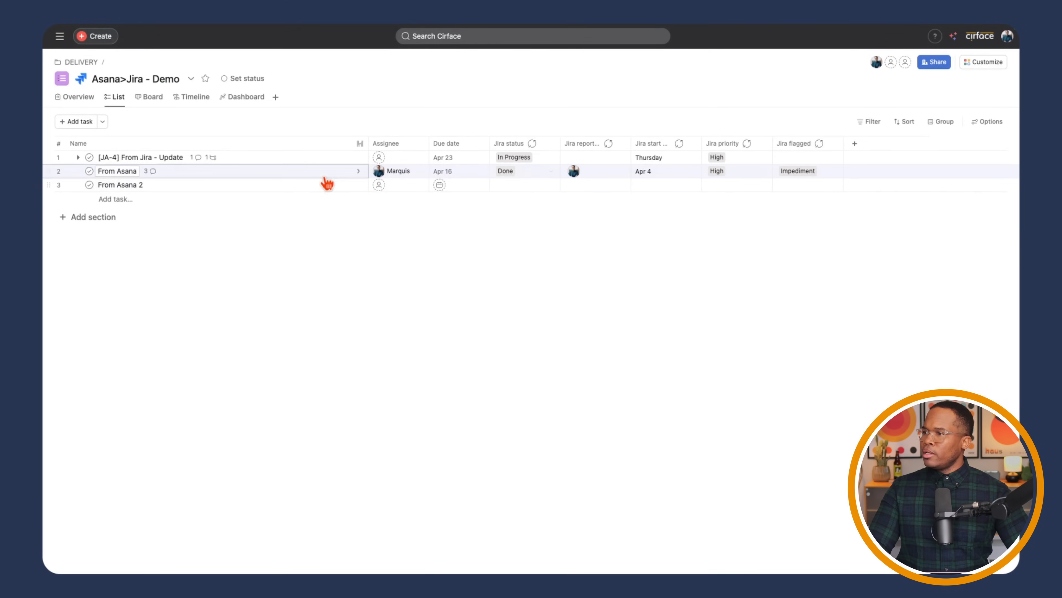
pyautogui.click(277, 175)
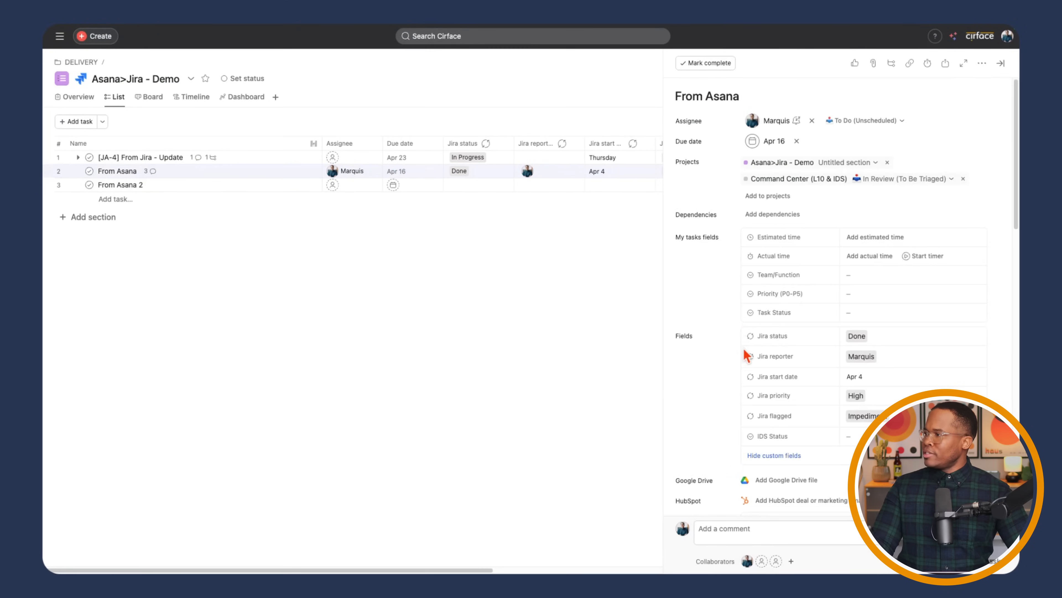
pyautogui.scroll(-5, 767, 495)
pyautogui.scroll(-15, 766, 495)
pyautogui.scroll(19, 750, 402)
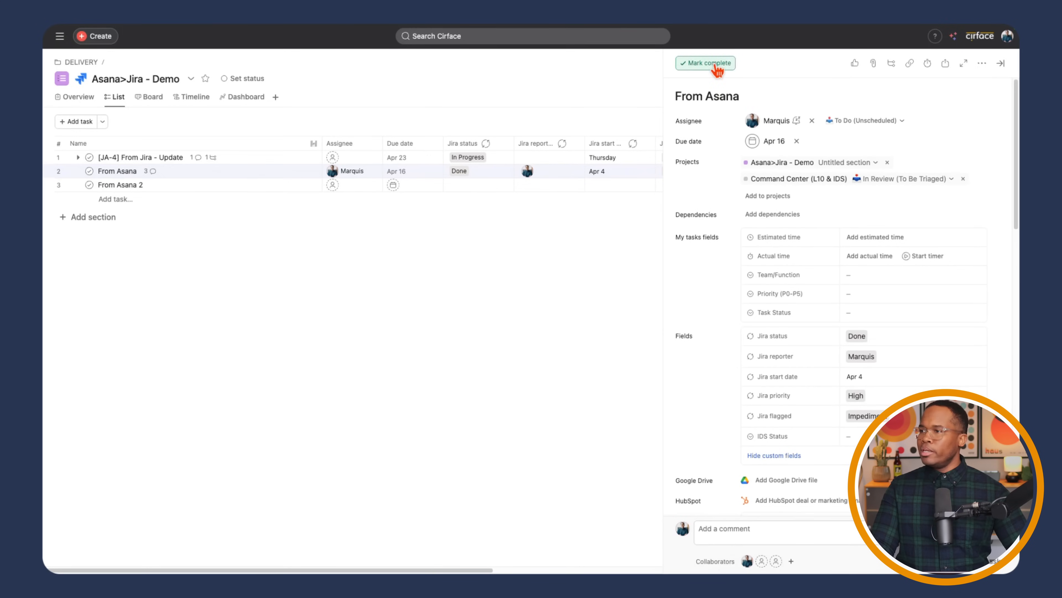
# In Jira, check the JA-4 issue's title and child issues, and inspect the From Asana 2 issue
pyautogui.click(247, 46)
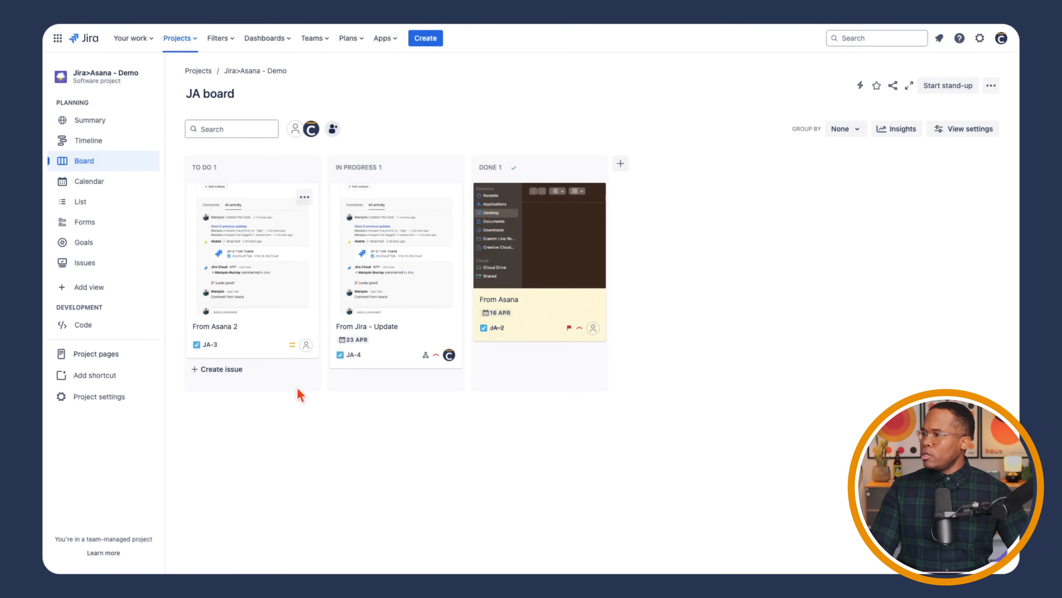
pyautogui.click(400, 339)
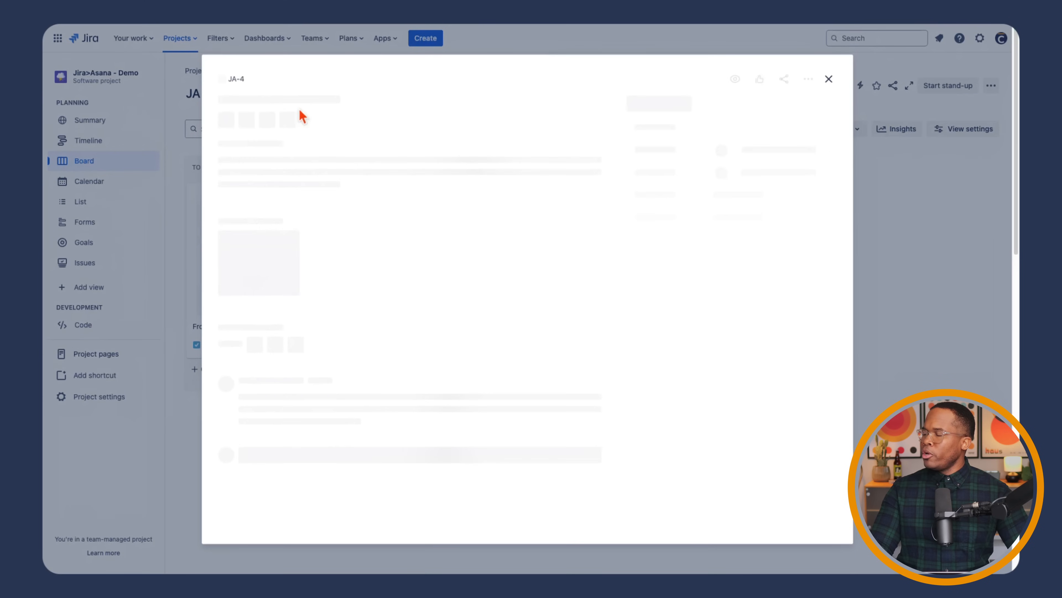
pyautogui.moveTo(279, 112); pyautogui.dragTo(317, 111)
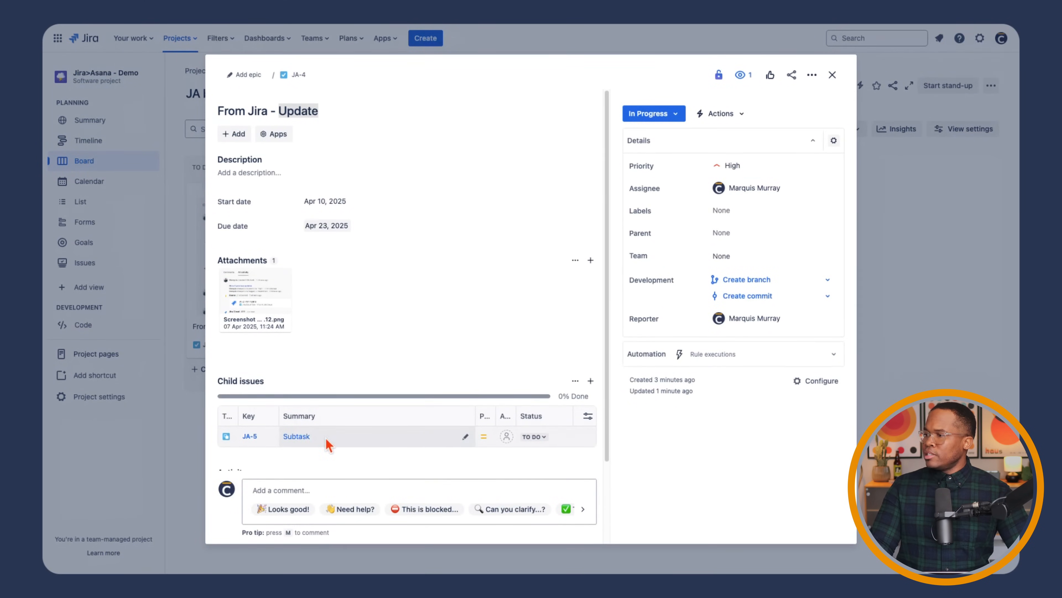
pyautogui.scroll(-1, 322, 438)
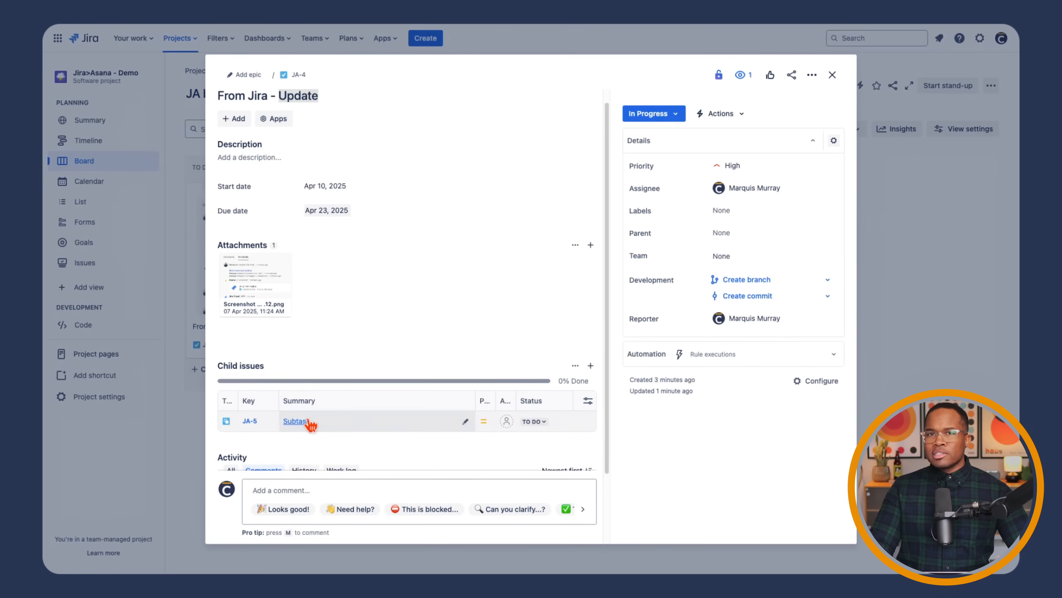
pyautogui.click(832, 75)
pyautogui.click(277, 325)
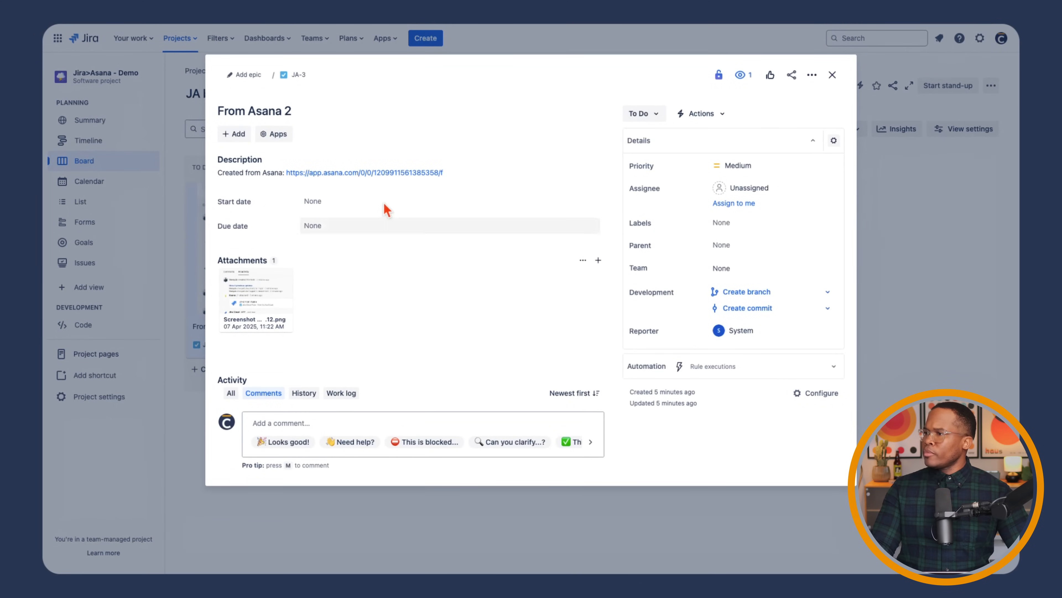
pyautogui.click(832, 76)
# Switch to Asana and assign the [JA-4] From Jira - Update task to the same person as From Asana
pyautogui.moveTo(171, 48)
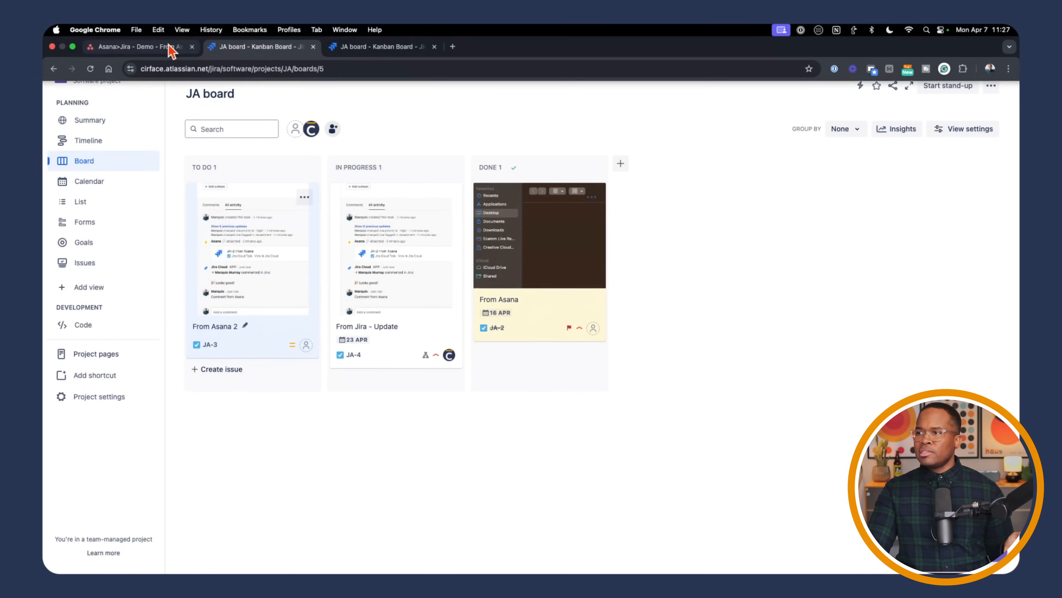
pyautogui.click(121, 48)
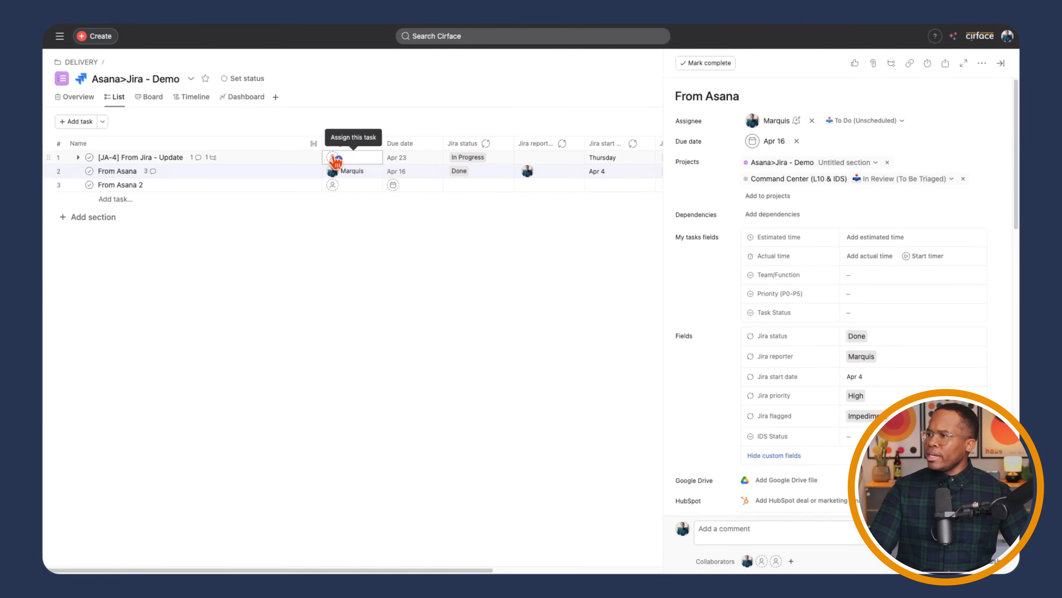
pyautogui.click(337, 161)
pyautogui.click(364, 179)
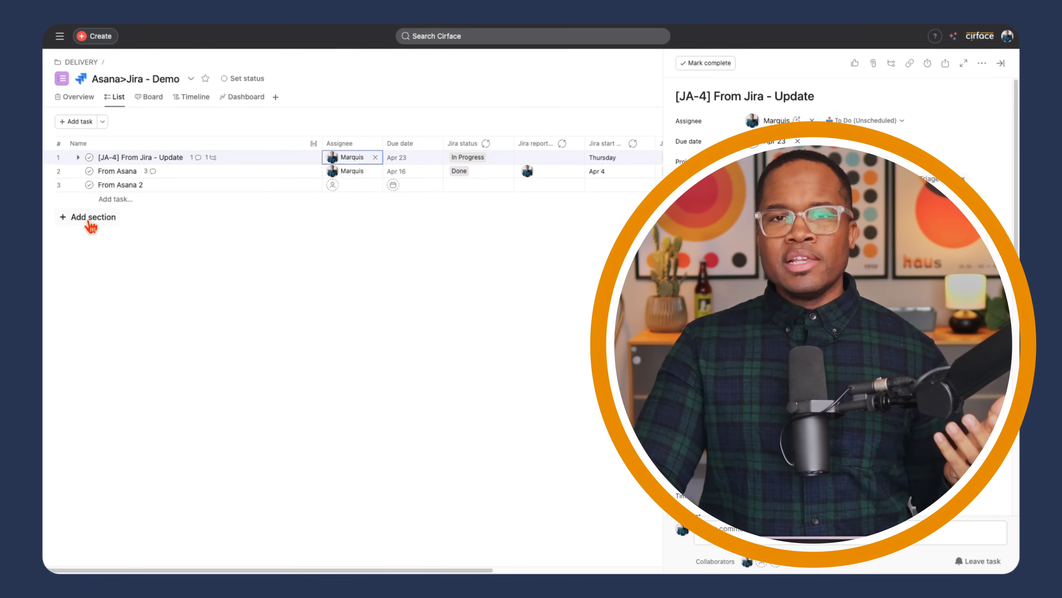
# Add three sections named To Do, In Progress and Done to the Asana>Jira - Demo project
pyautogui.click(90, 222)
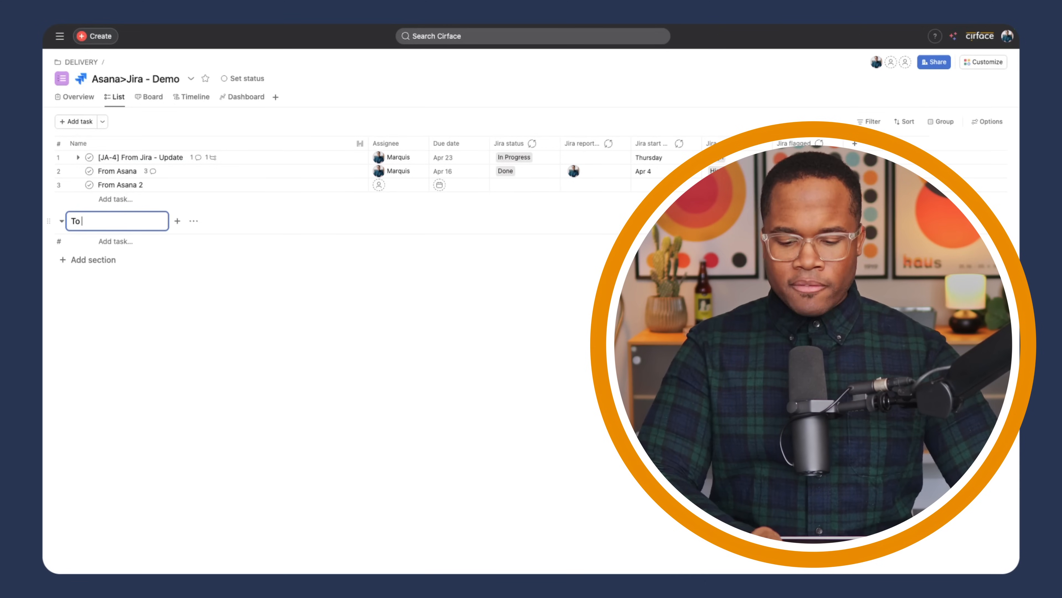
pyautogui.press('Return')
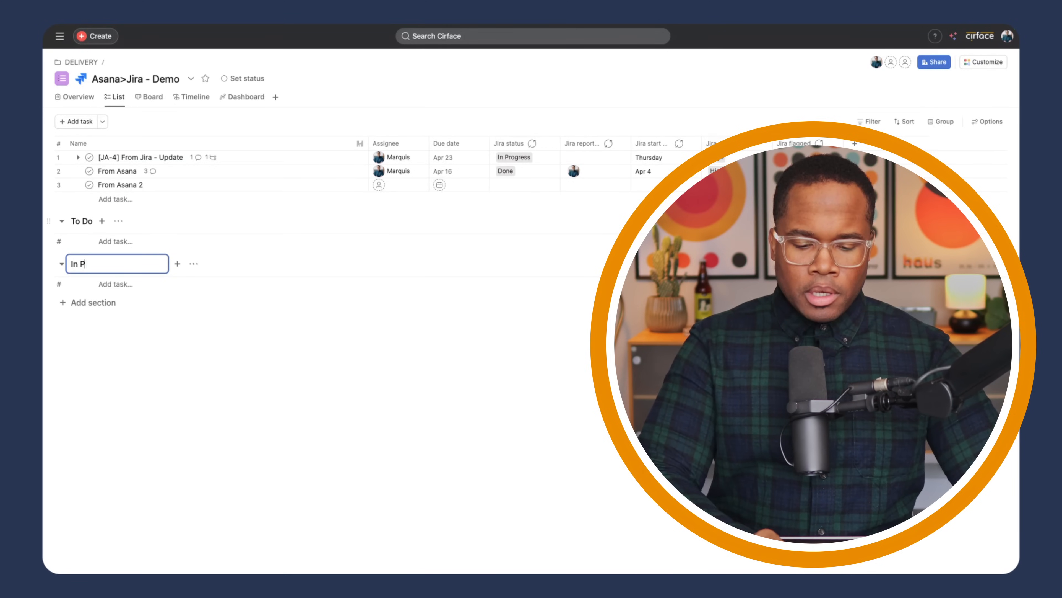
pyautogui.write('rogress')
pyautogui.press('Return')
pyautogui.write('DOne')
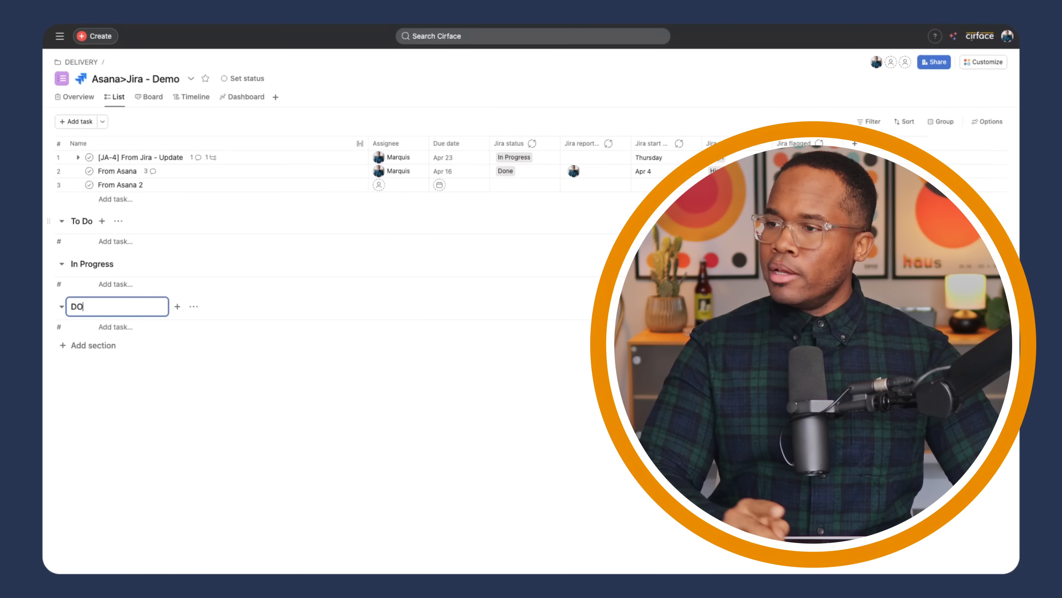
pyautogui.click(81, 307)
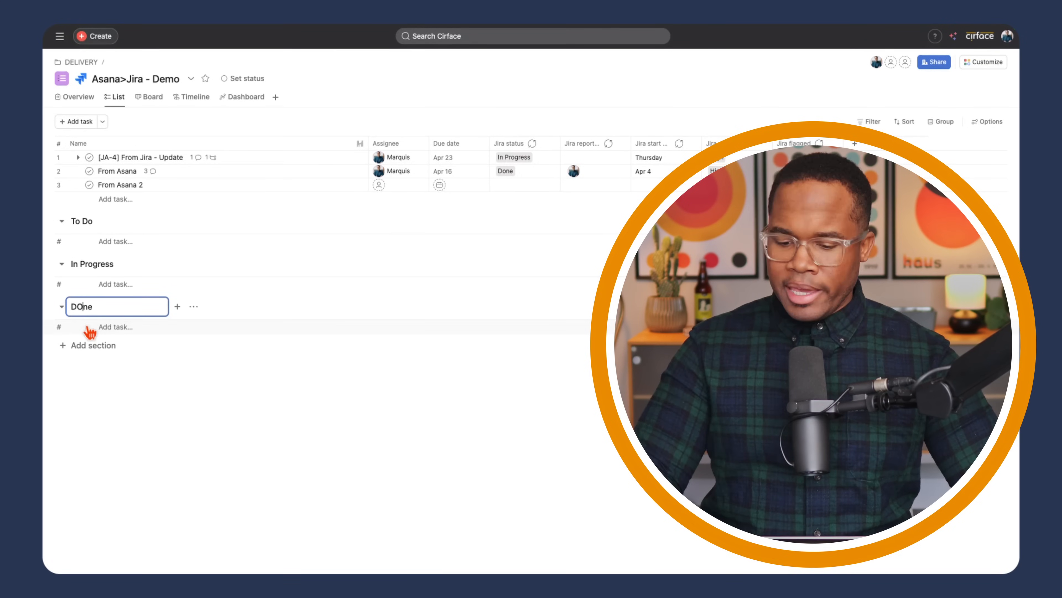
pyautogui.press('BackSpace')
pyautogui.write('o')
pyautogui.click(234, 383)
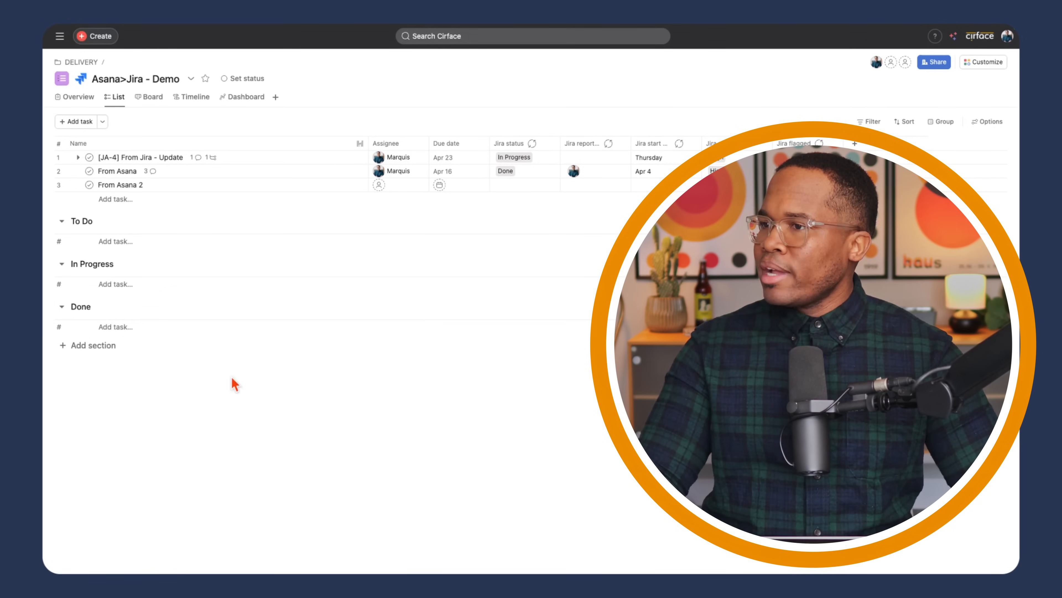
# Move From Asana to Done, From Asana 2 to To Do and [JA-4] to In Progress, and set From Asana 2's Jira status to To Do
pyautogui.moveTo(49, 172); pyautogui.dragTo(73, 309)
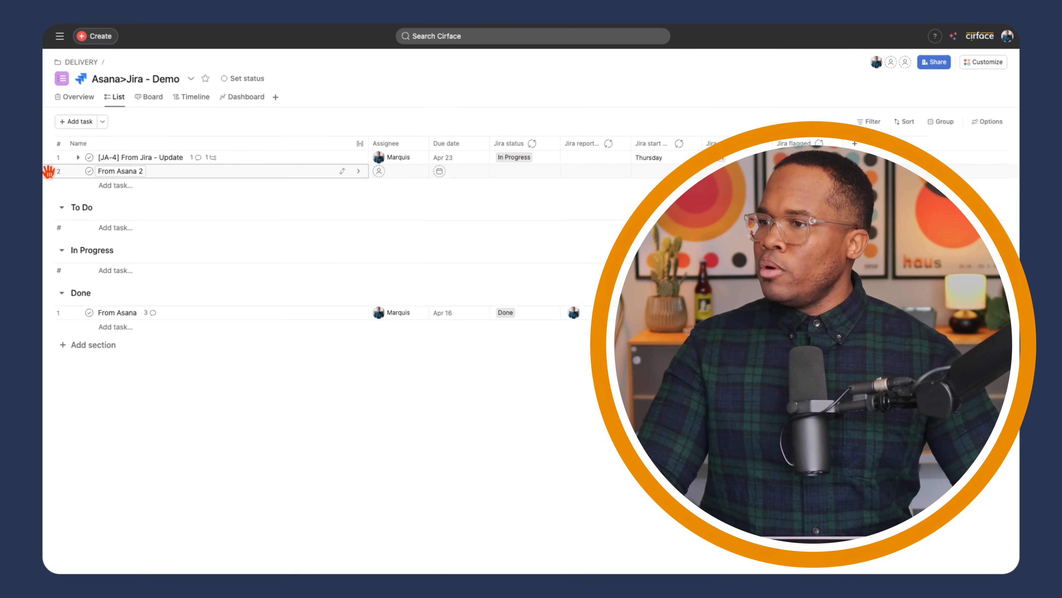
pyautogui.moveTo(67, 194); pyautogui.dragTo(86, 249)
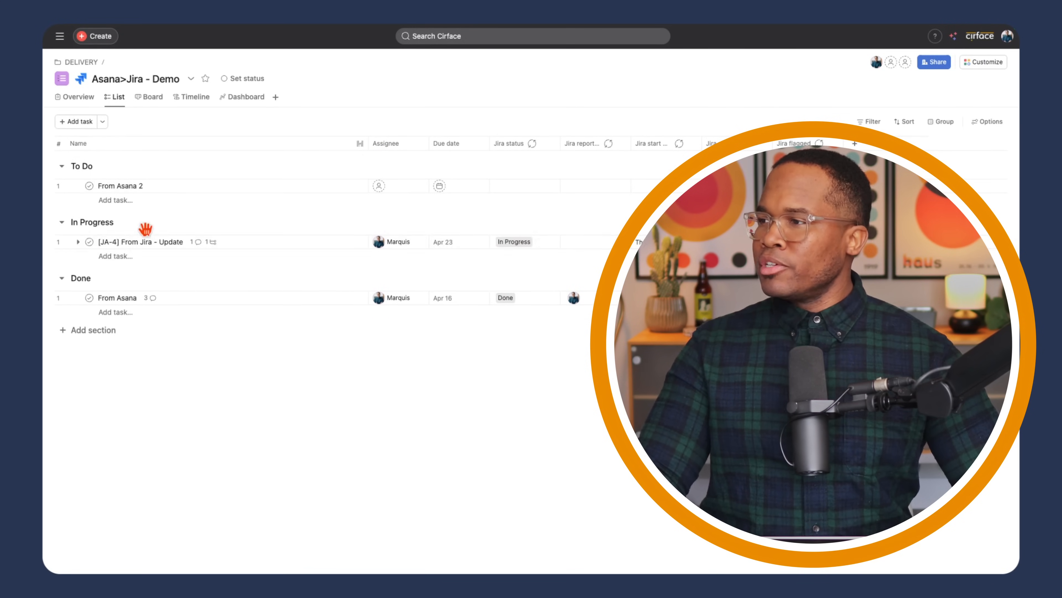
pyautogui.click(517, 193)
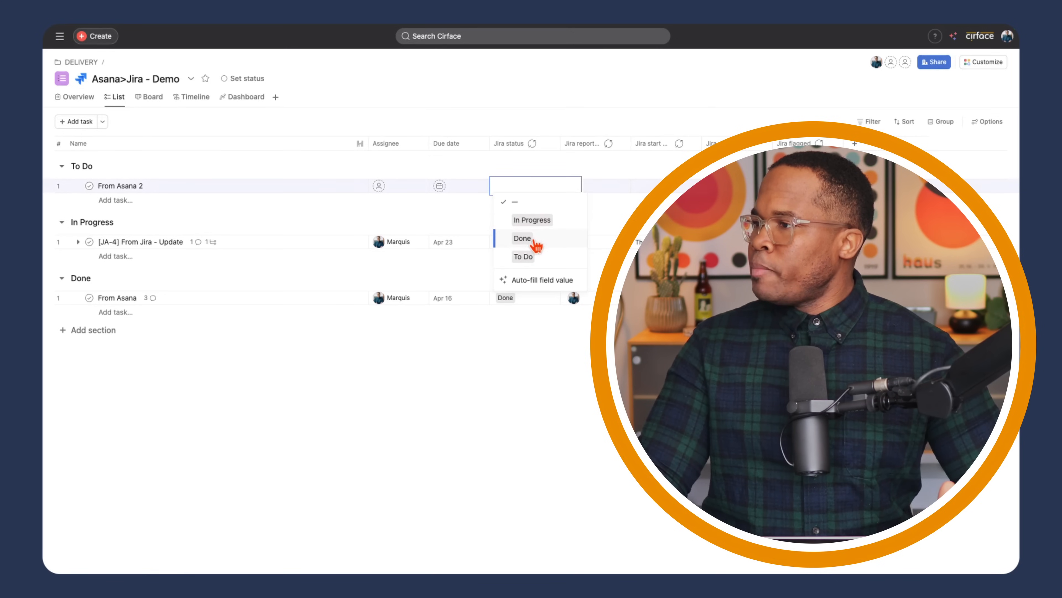
pyautogui.click(530, 258)
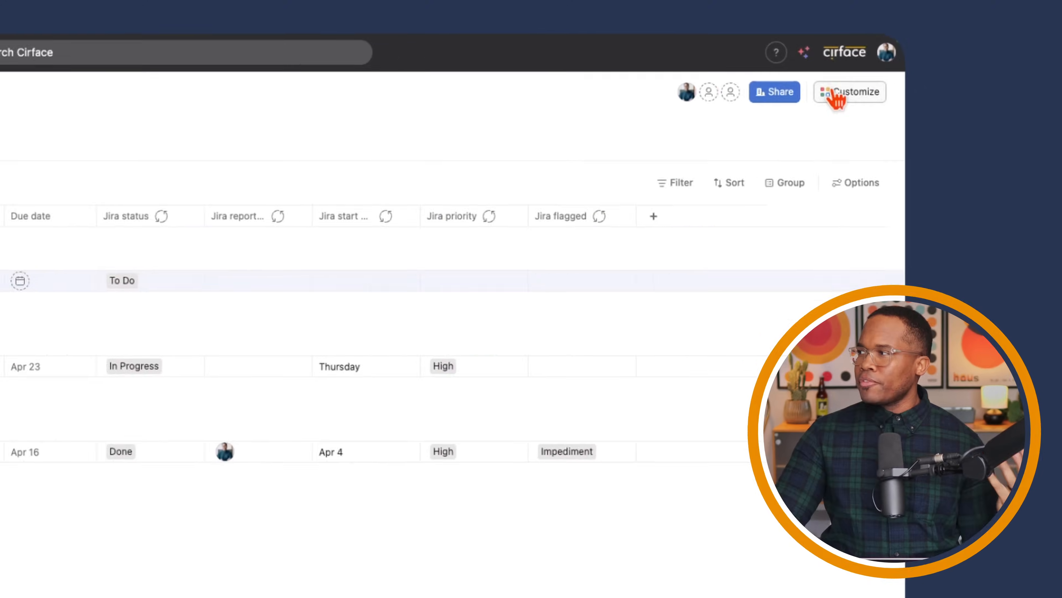
# Add a custom rule to the Asana project that triggers when the Jira status is changed
pyautogui.click(974, 62)
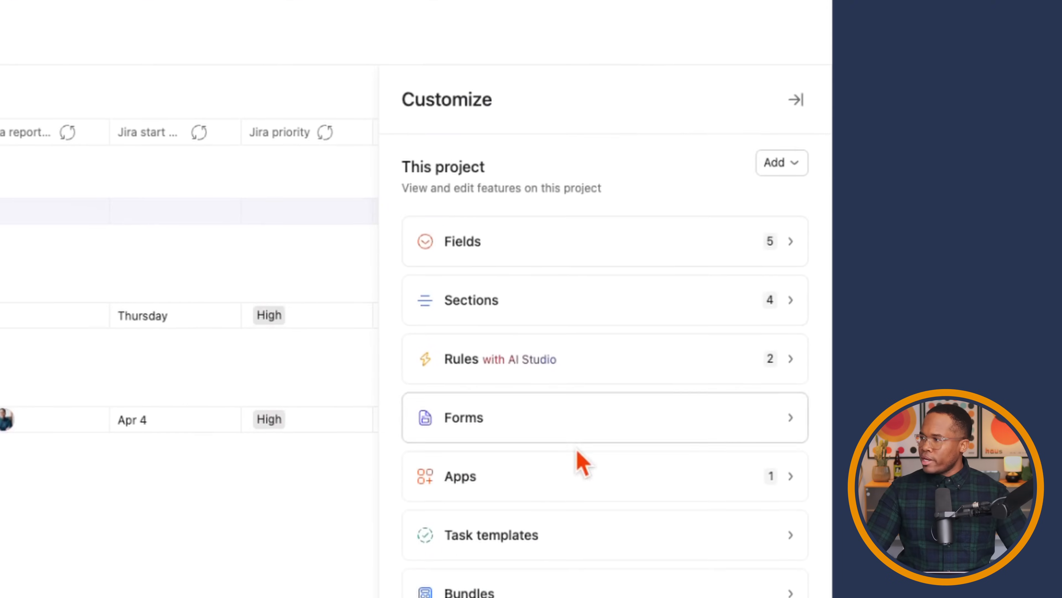
pyautogui.click(604, 487)
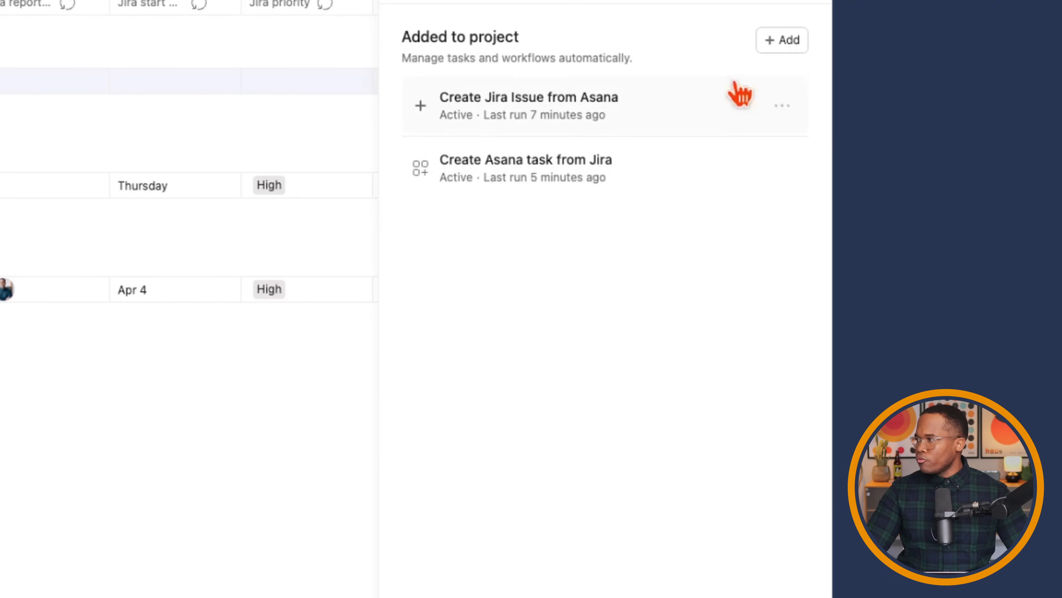
pyautogui.click(781, 41)
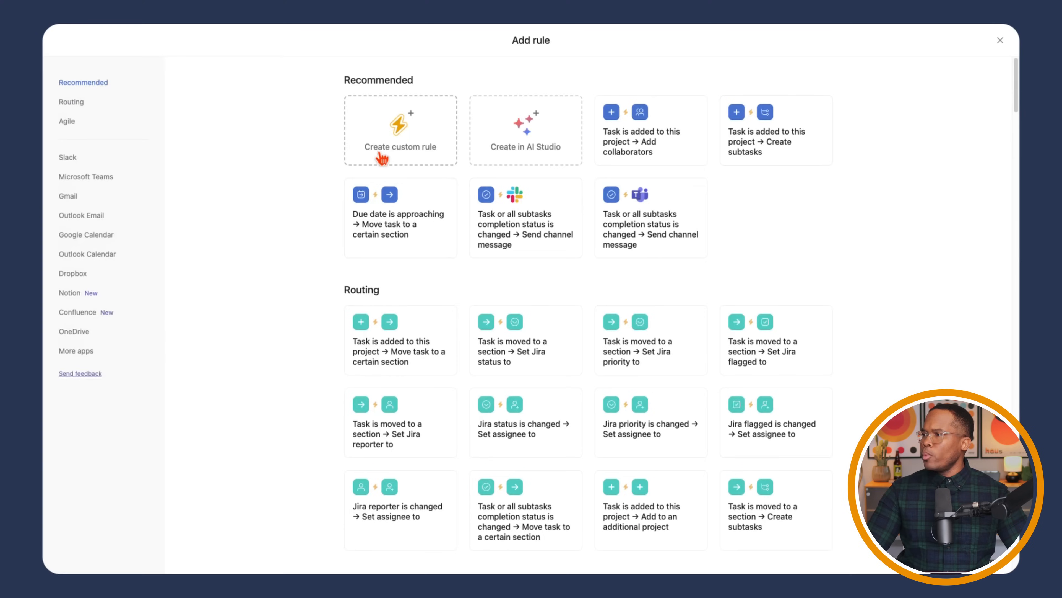
pyautogui.click(382, 158)
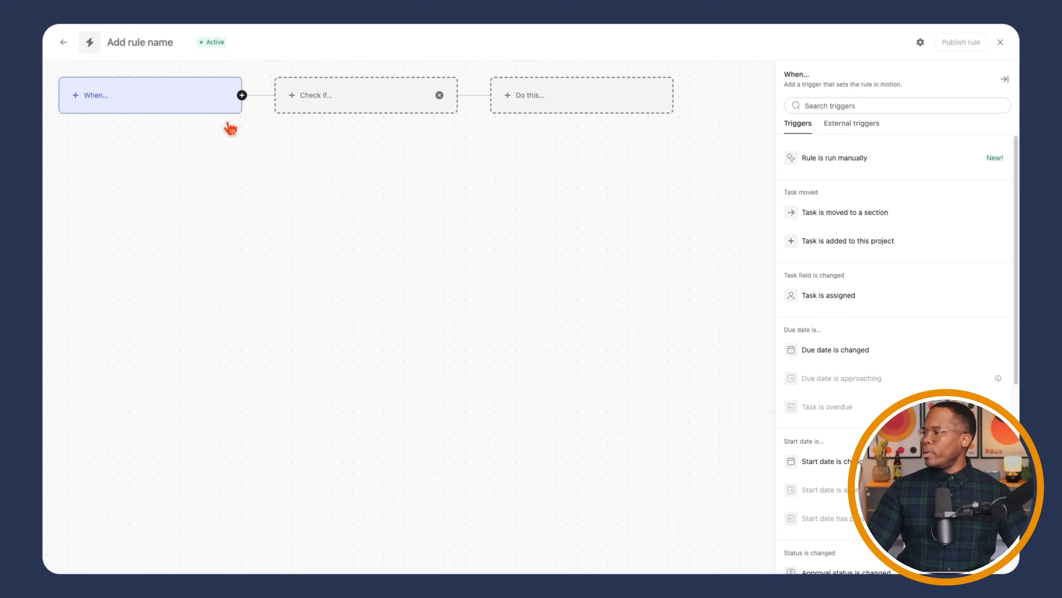
pyautogui.scroll(-6, 895, 335)
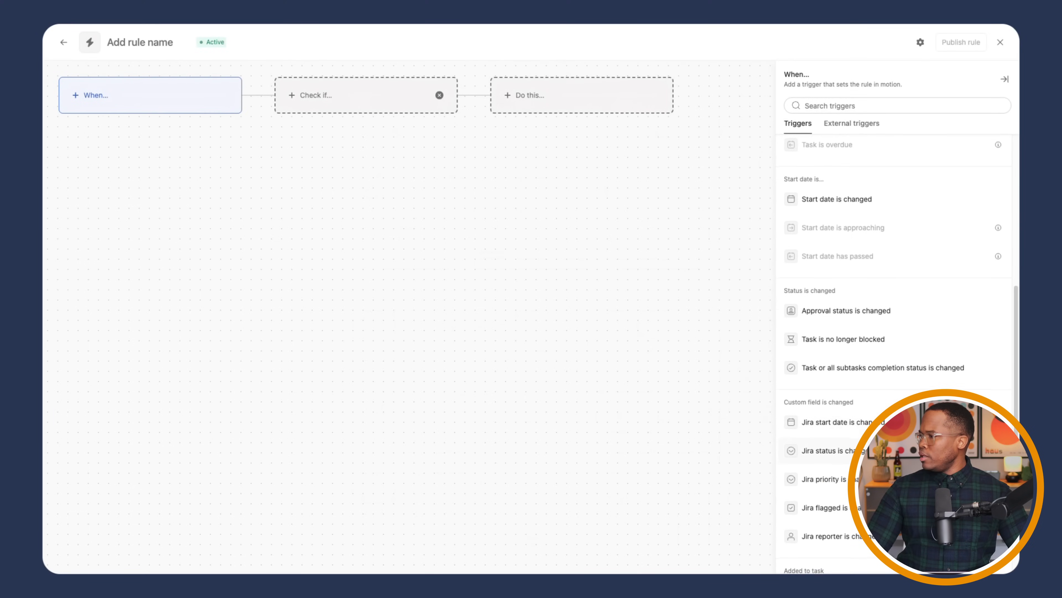
pyautogui.scroll(-1, 842, 451)
pyautogui.click(837, 436)
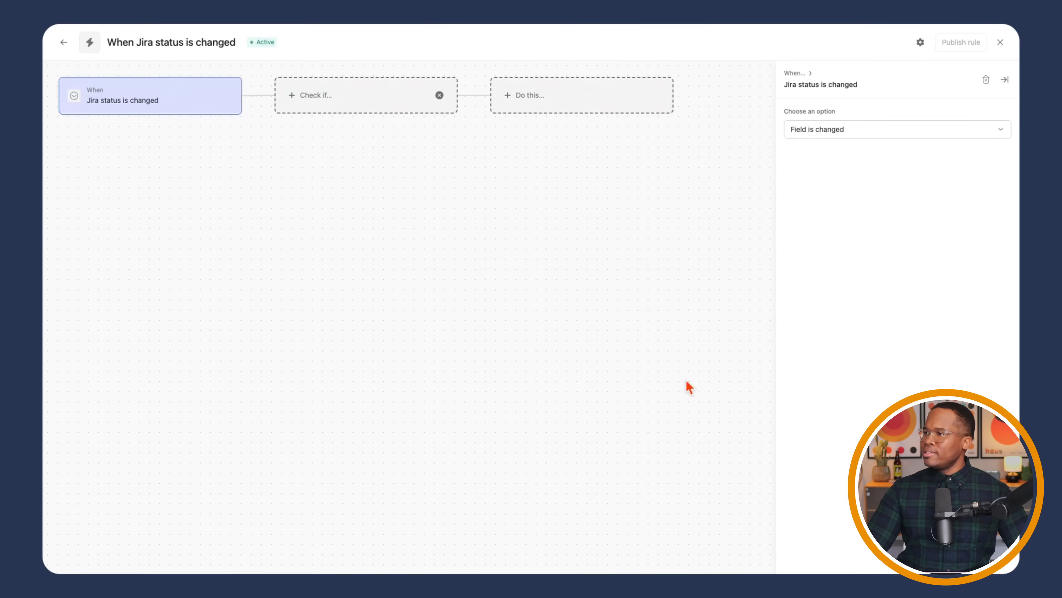
# Add a condition to the rule that checks whether the Jira status is set to To Do
pyautogui.click(367, 100)
pyautogui.scroll(-5, 845, 418)
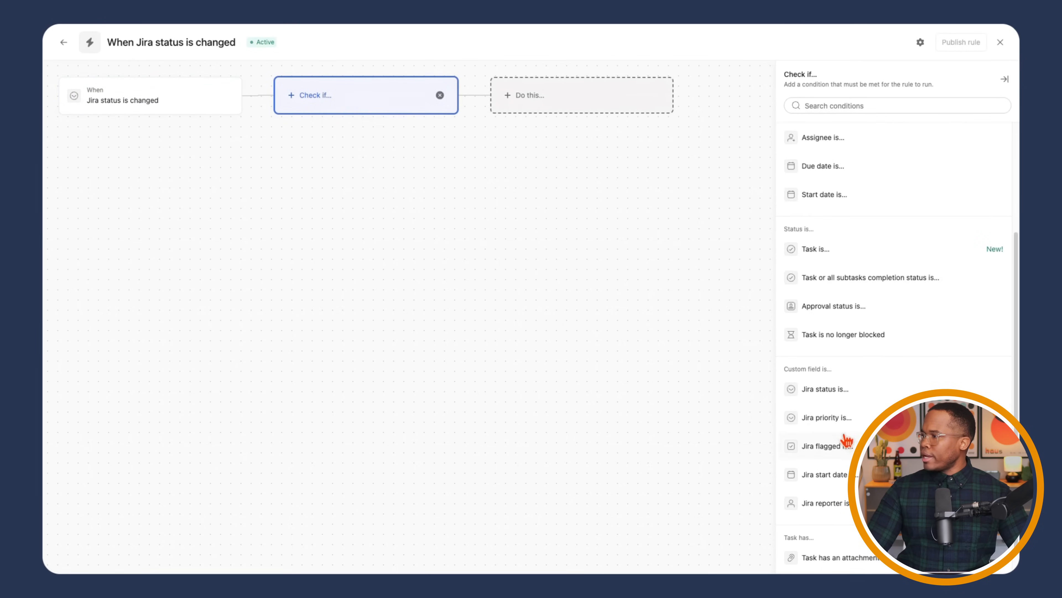
pyautogui.click(833, 391)
pyautogui.click(818, 184)
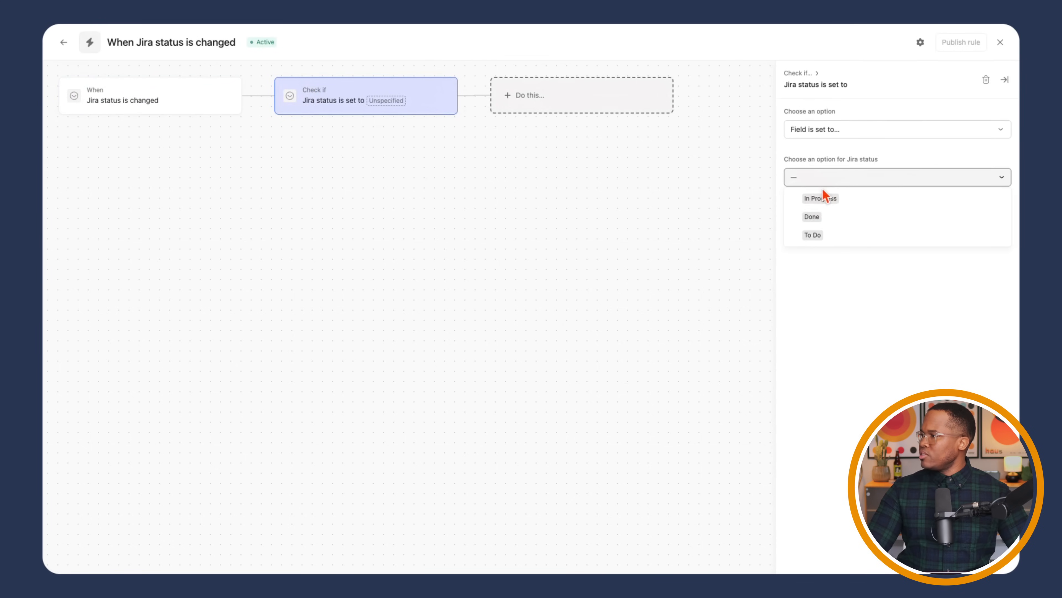
pyautogui.click(821, 233)
# Set the To Do condition's action to move the task to the To Do section
pyautogui.click(603, 101)
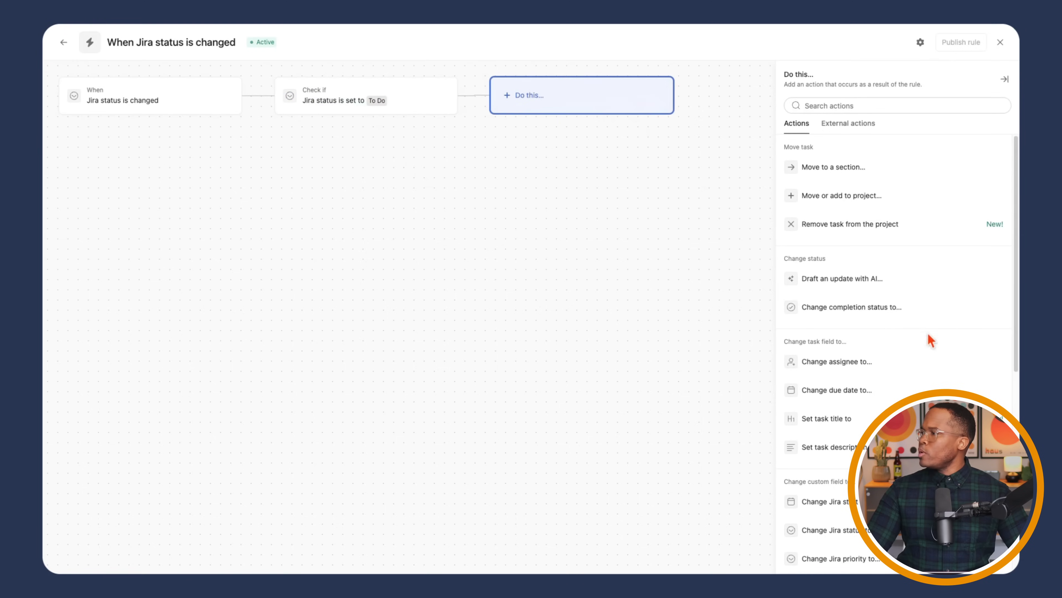
pyautogui.click(848, 174)
pyautogui.click(839, 133)
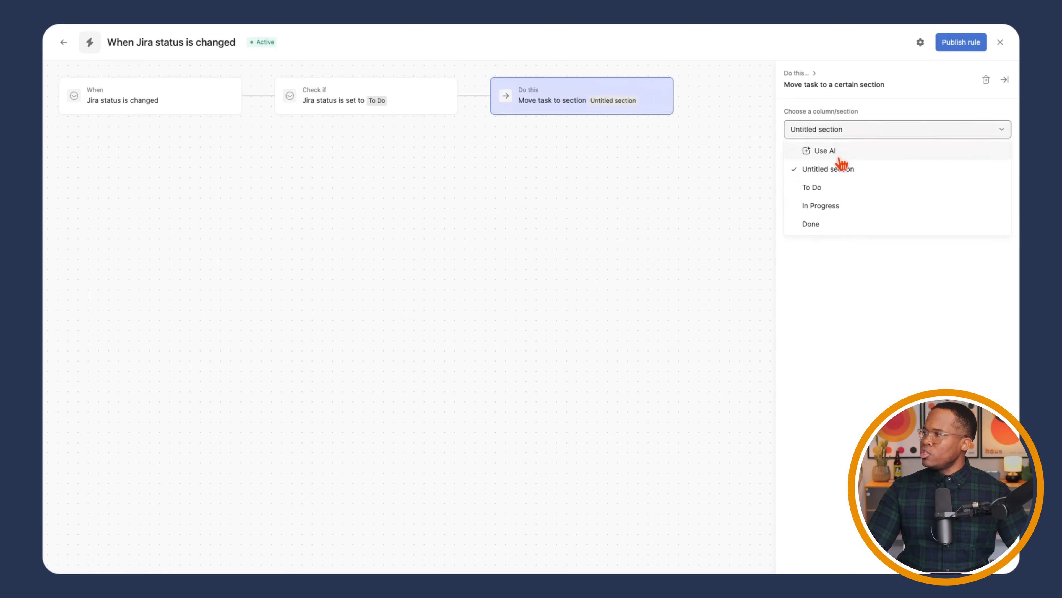
pyautogui.click(831, 191)
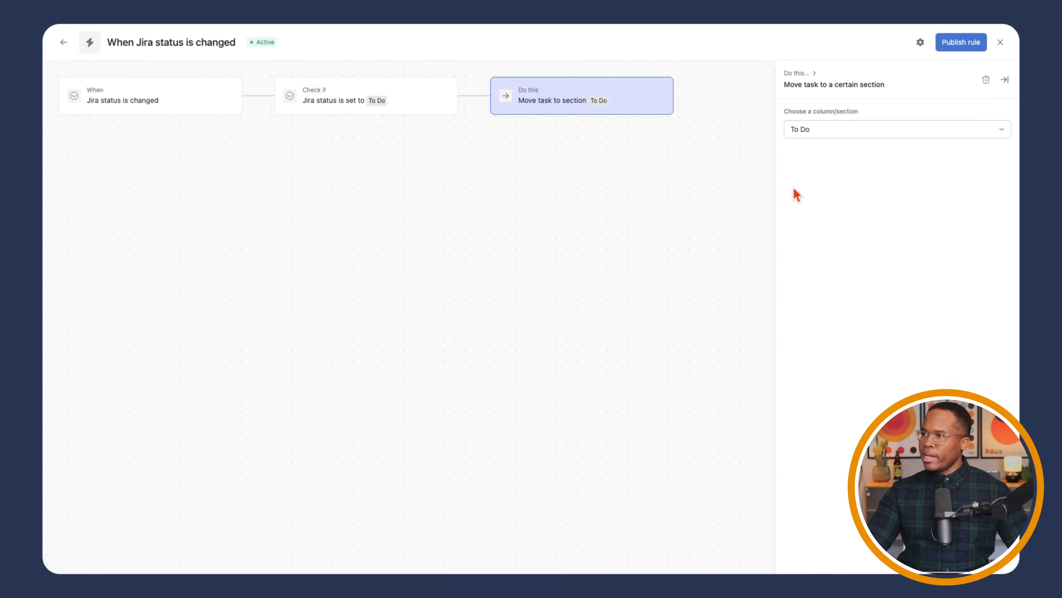
# Add an otherwise-if branch that checks whether the Jira status is set to In Progress
pyautogui.click(242, 95)
pyautogui.click(297, 148)
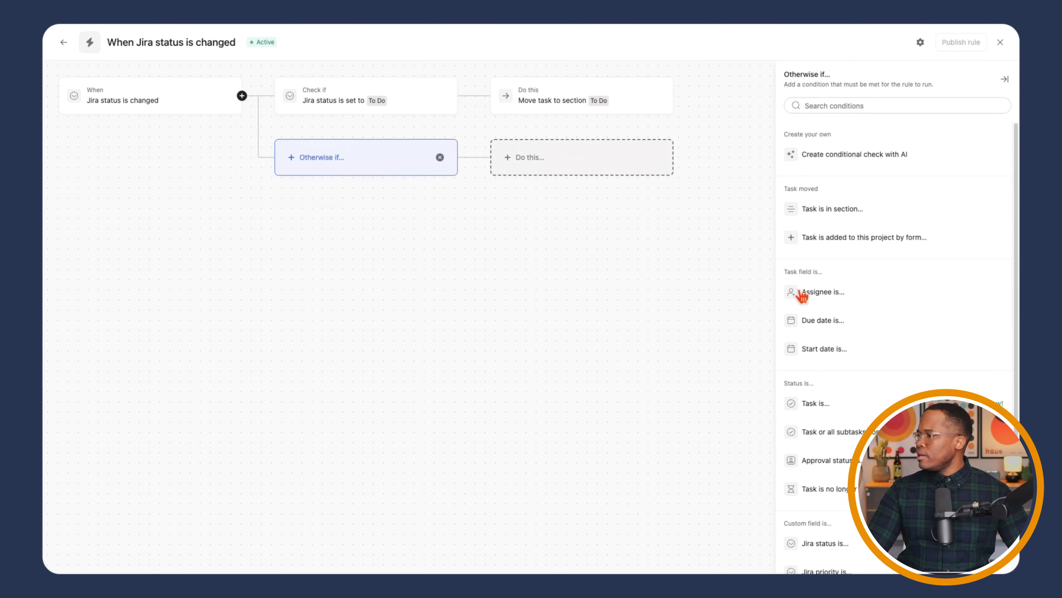
pyautogui.scroll(-2, 828, 377)
pyautogui.click(824, 477)
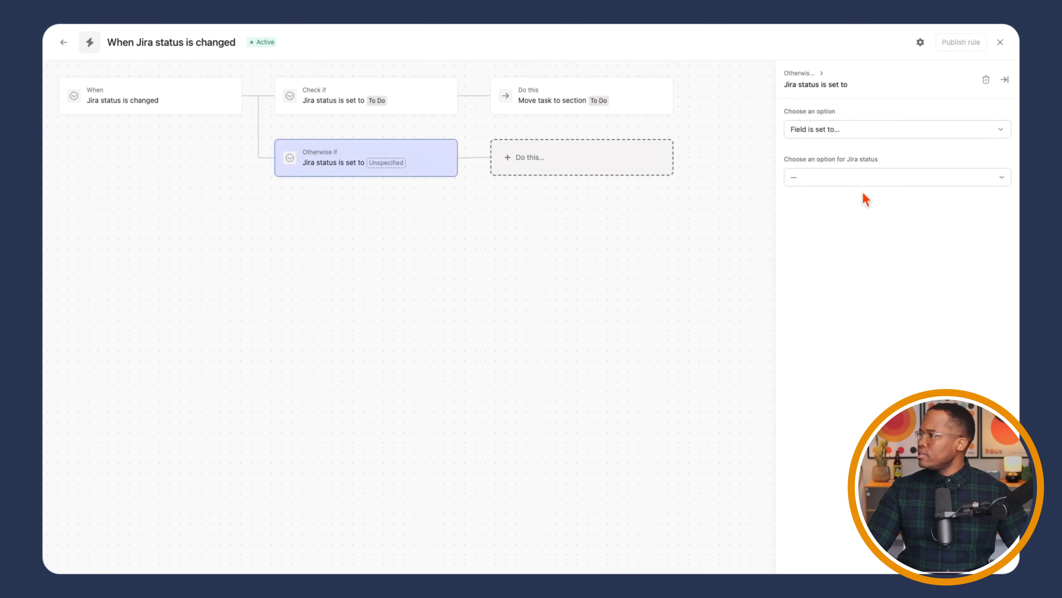
pyautogui.click(863, 179)
pyautogui.click(831, 197)
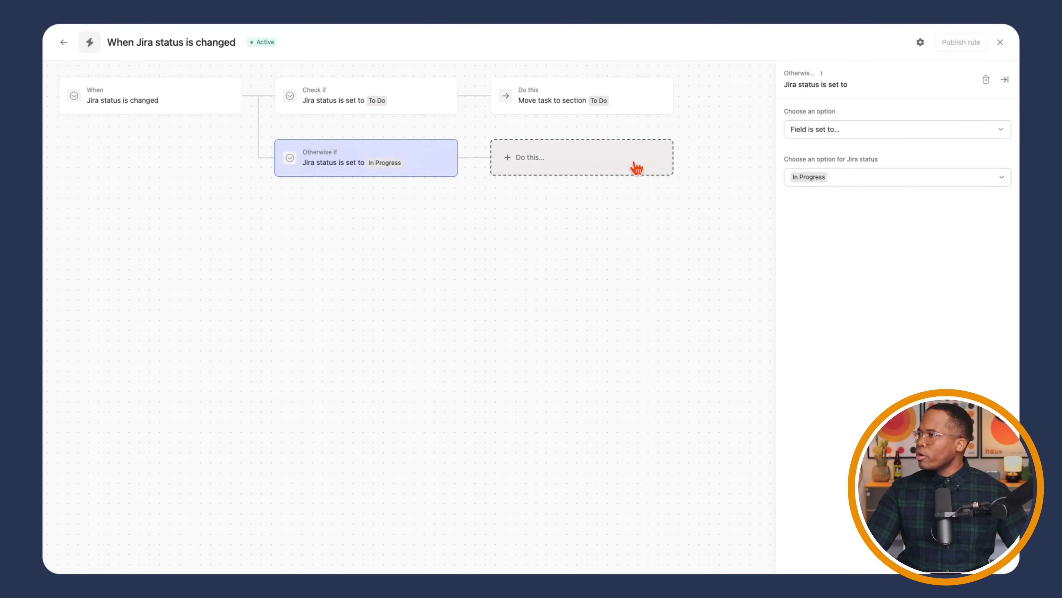
pyautogui.click(637, 168)
pyautogui.scroll(-2, 857, 461)
pyautogui.click(857, 489)
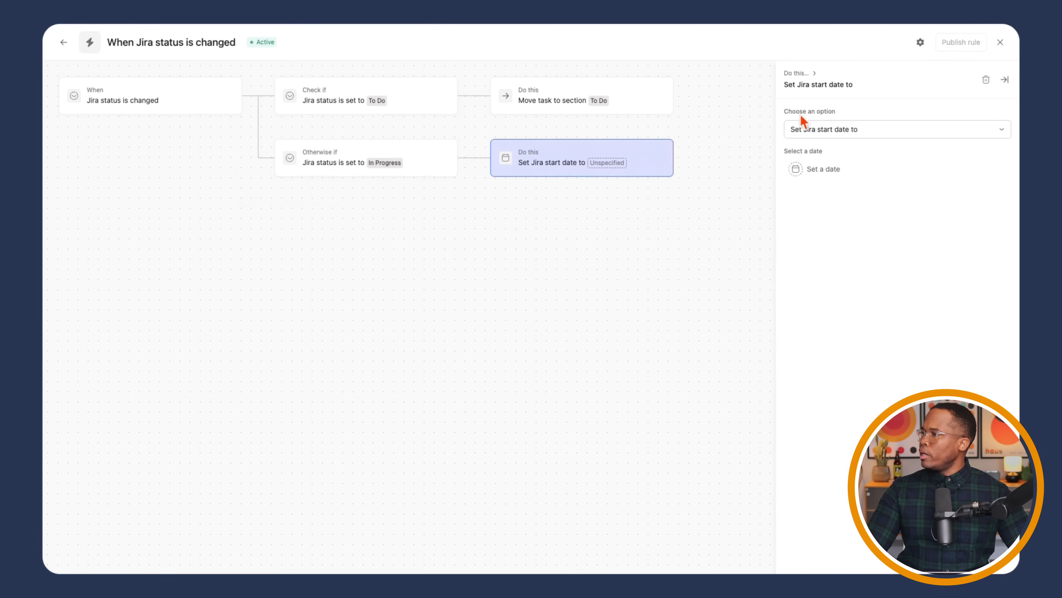
pyautogui.click(658, 158)
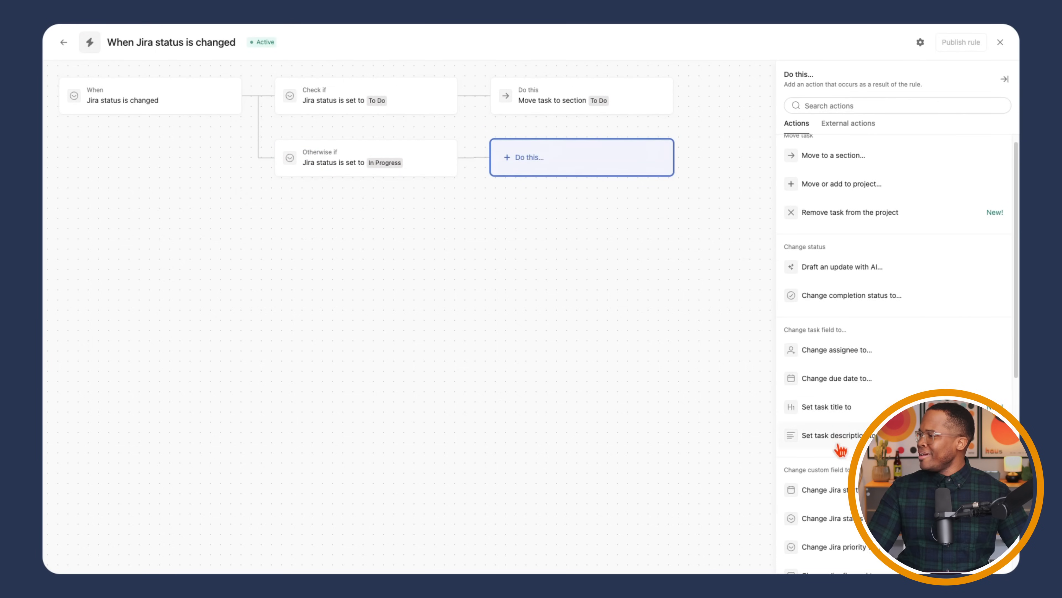
# Add a set Jira status action to the In Progress branch and open its status choices
pyautogui.click(826, 513)
pyautogui.click(835, 171)
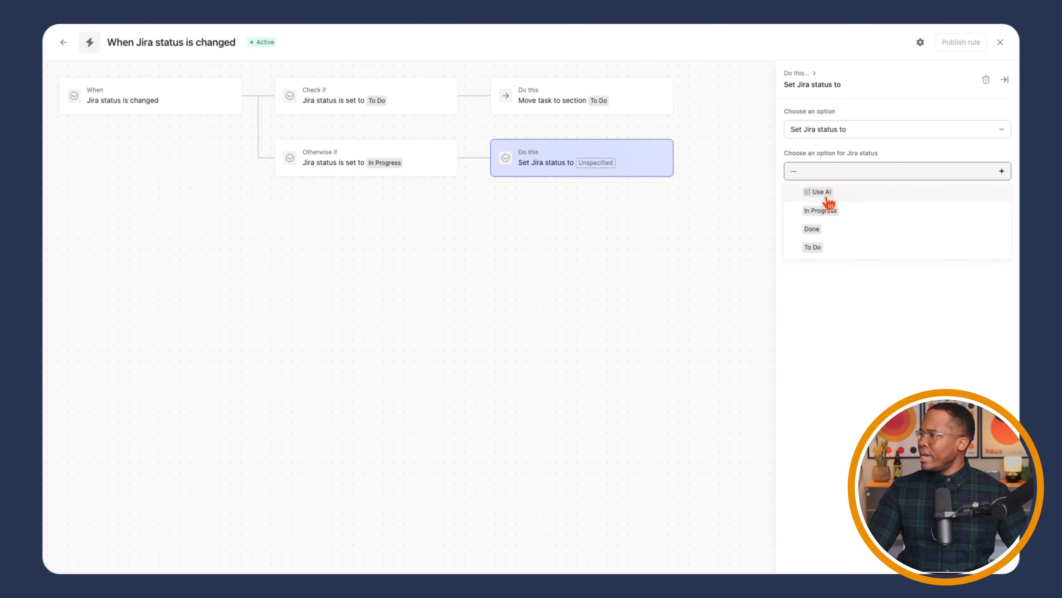
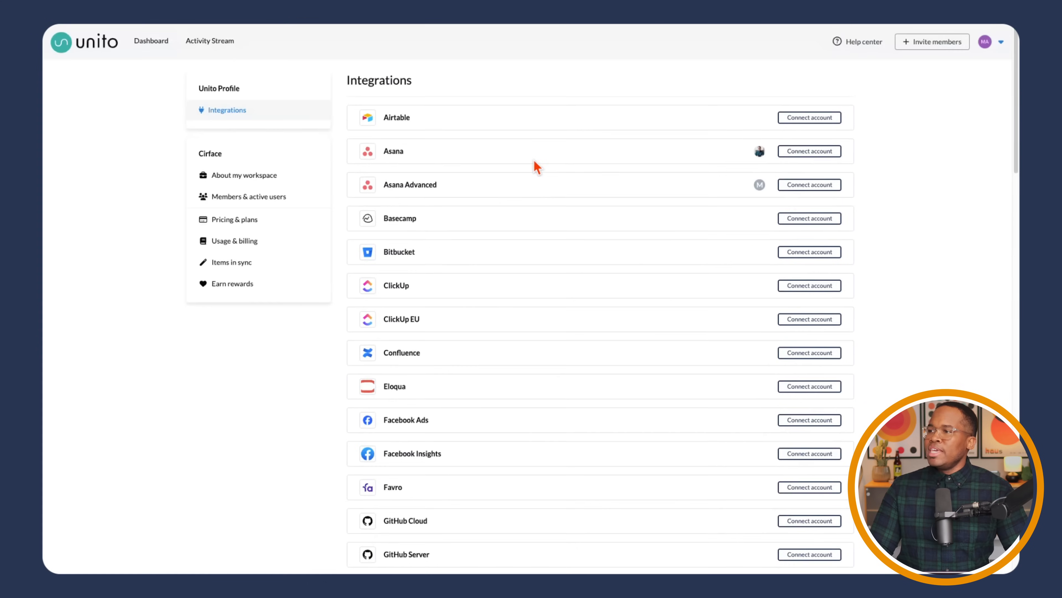
# Start creating a new flow from the Unito dashboard
pyautogui.click(170, 42)
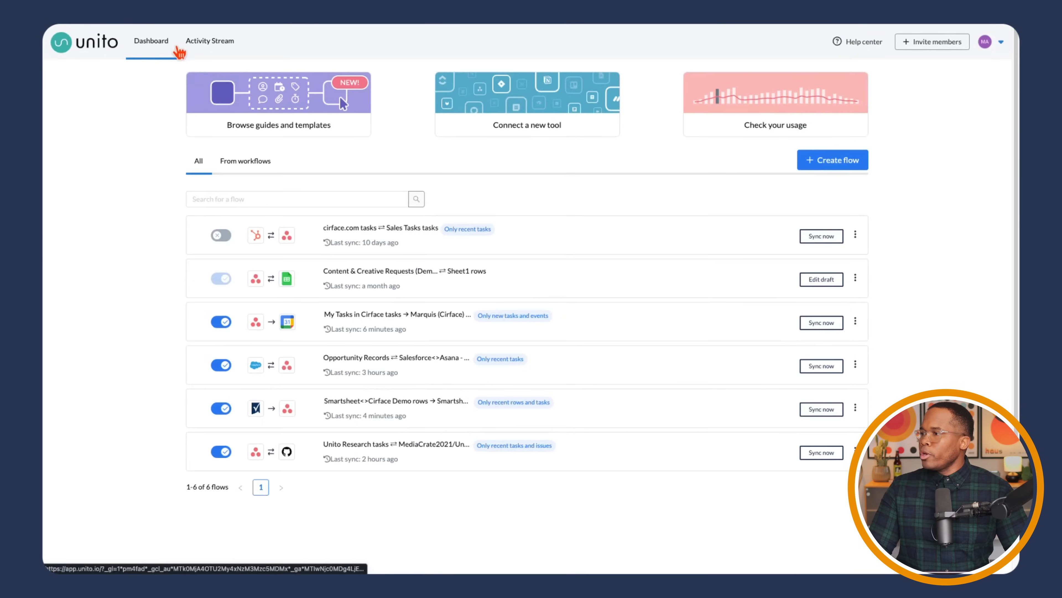
pyautogui.click(841, 160)
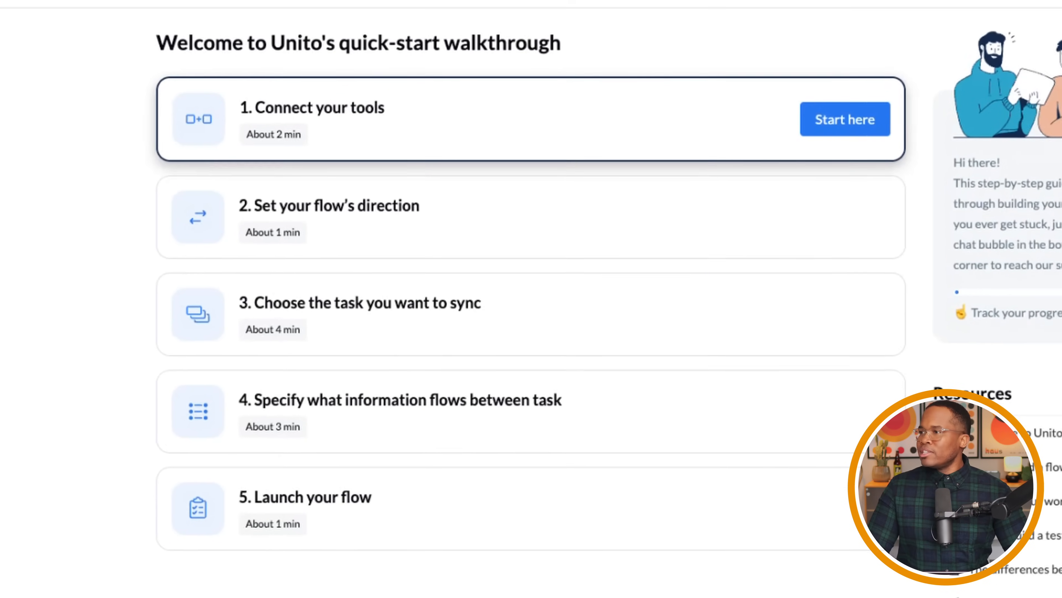
# View the JA board of the Jira demo project, and the Jira<>Asana<>Unito - Demo project in Asana
pyautogui.hotkey('ctrl', 'Up')
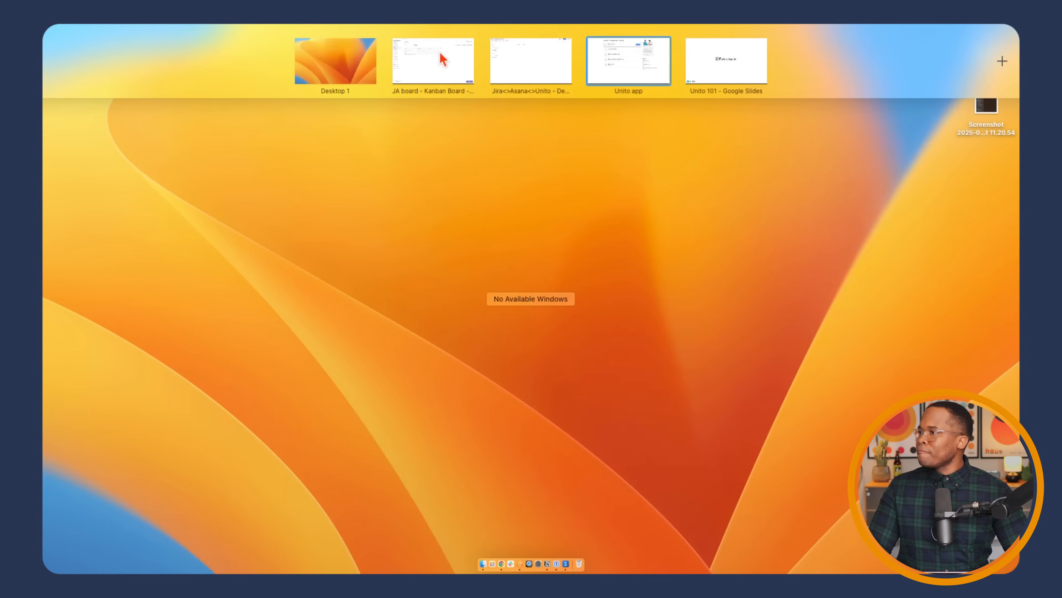
pyautogui.click(468, 70)
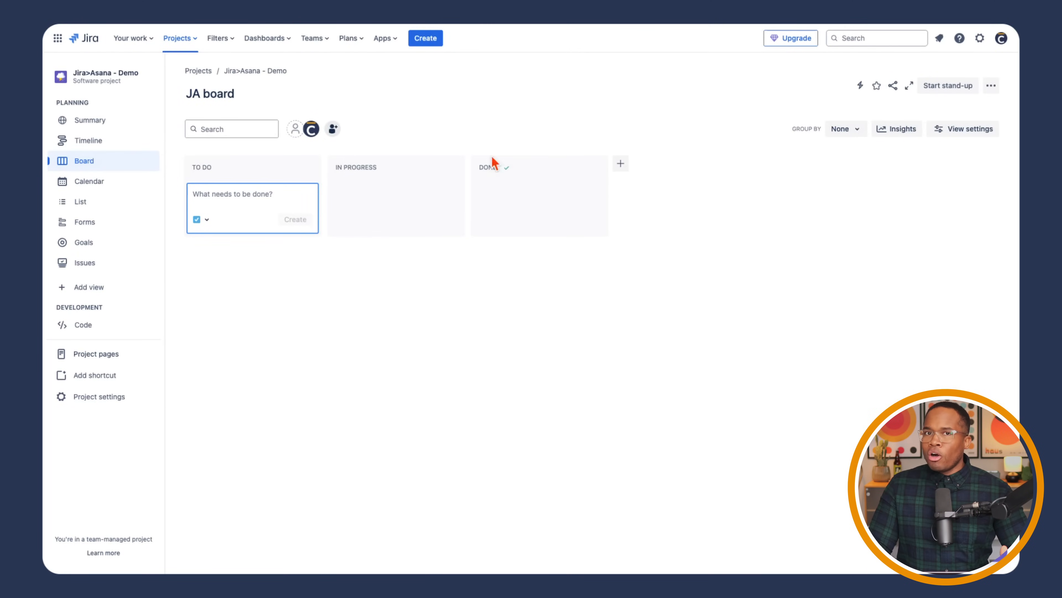
pyautogui.hotkey('ctrl', 'Up')
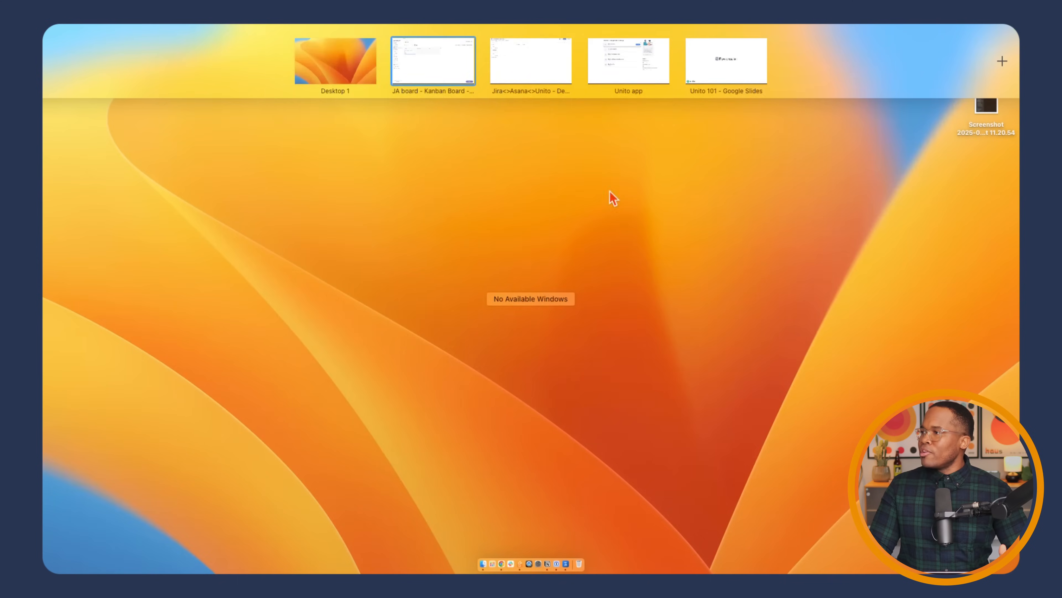
pyautogui.click(524, 77)
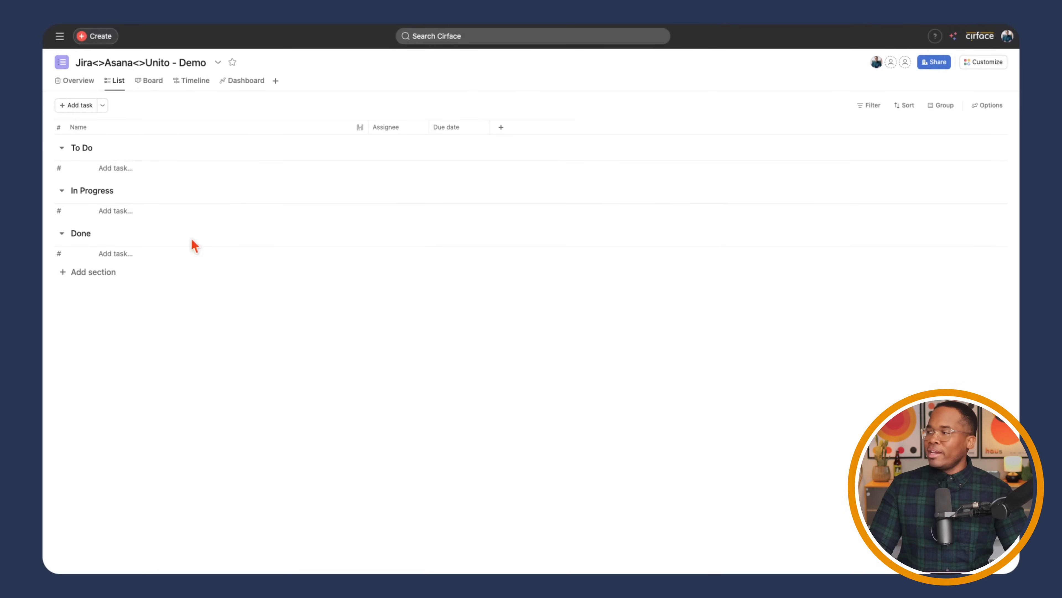
# Check the apps and rules set up in the Asana project's customization settings, and close them
pyautogui.click(979, 64)
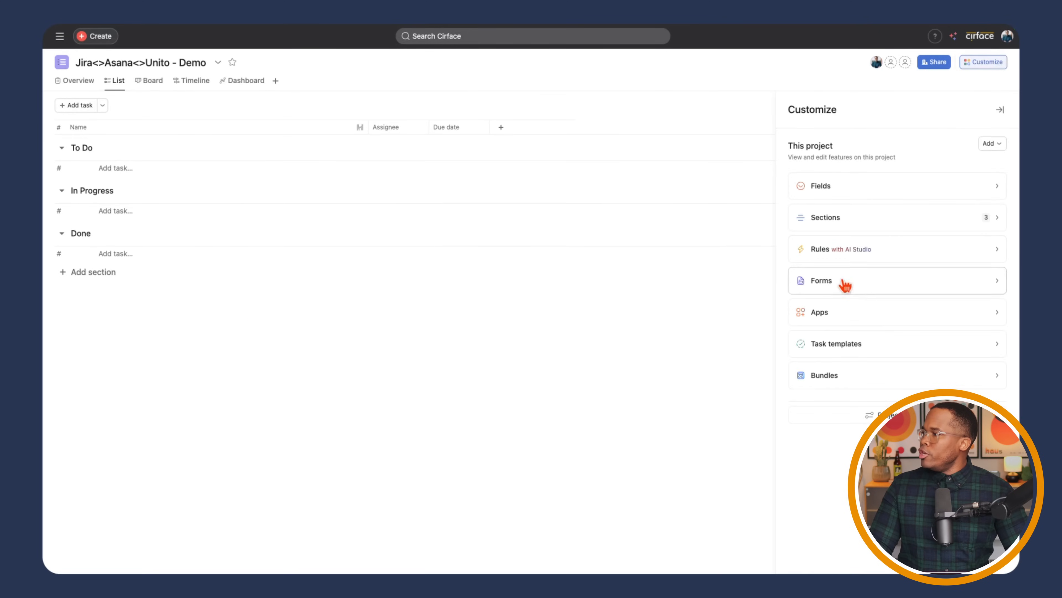
pyautogui.click(897, 315)
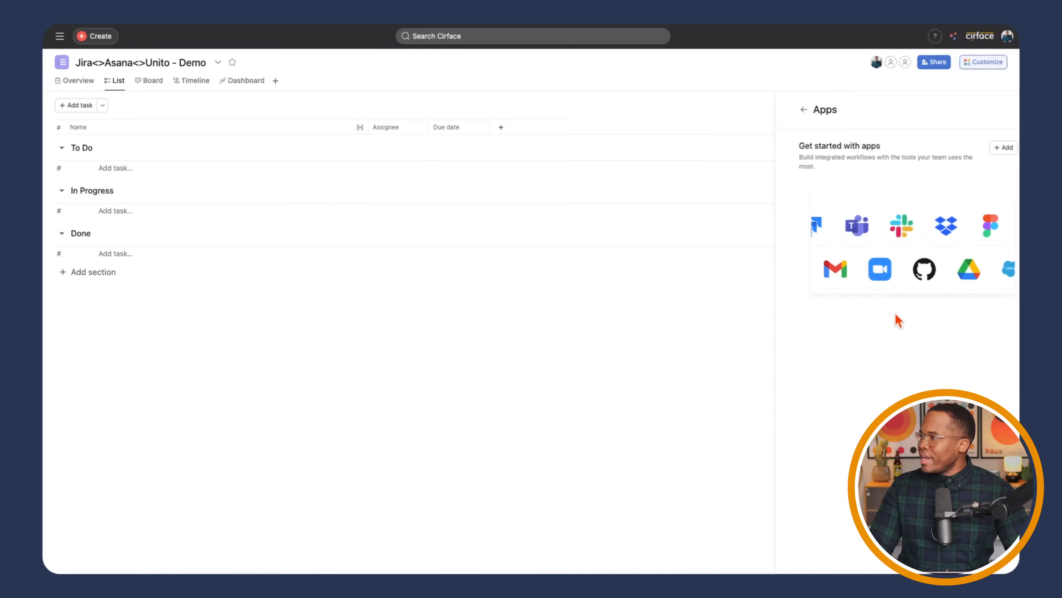
pyautogui.click(803, 111)
pyautogui.click(908, 246)
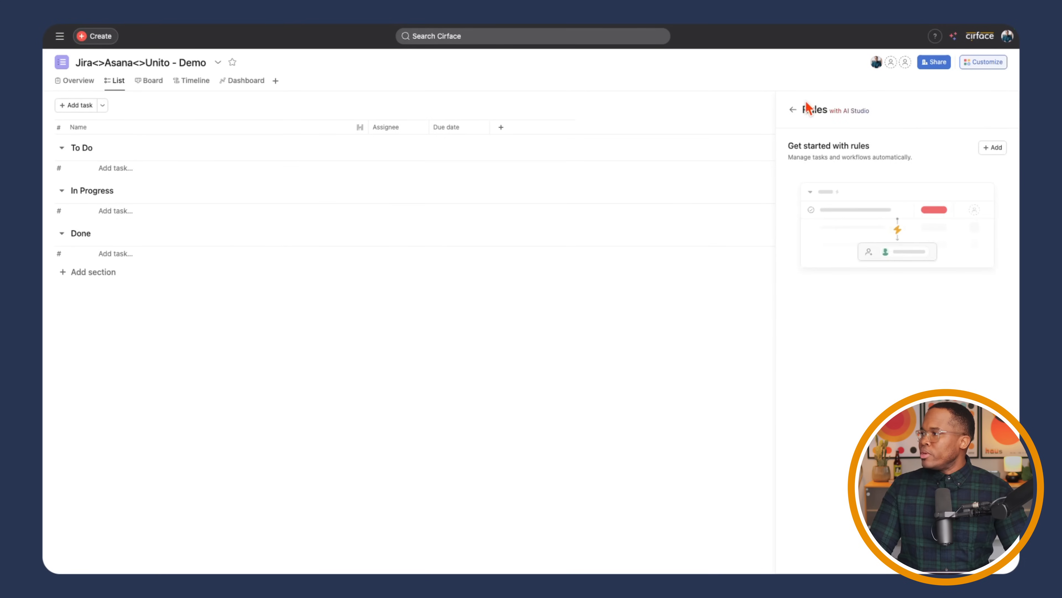
pyautogui.click(797, 110)
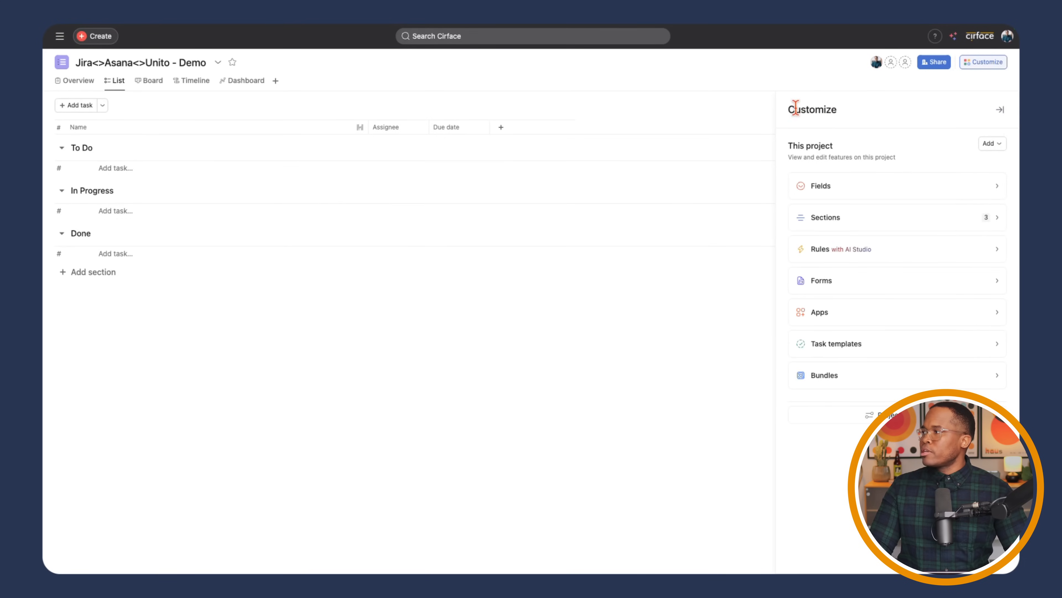
pyautogui.click(1005, 110)
# Switch back to Unito and start the walkthrough's first stage, Connect your tools
pyautogui.hotkey('ctrl', 'Up')
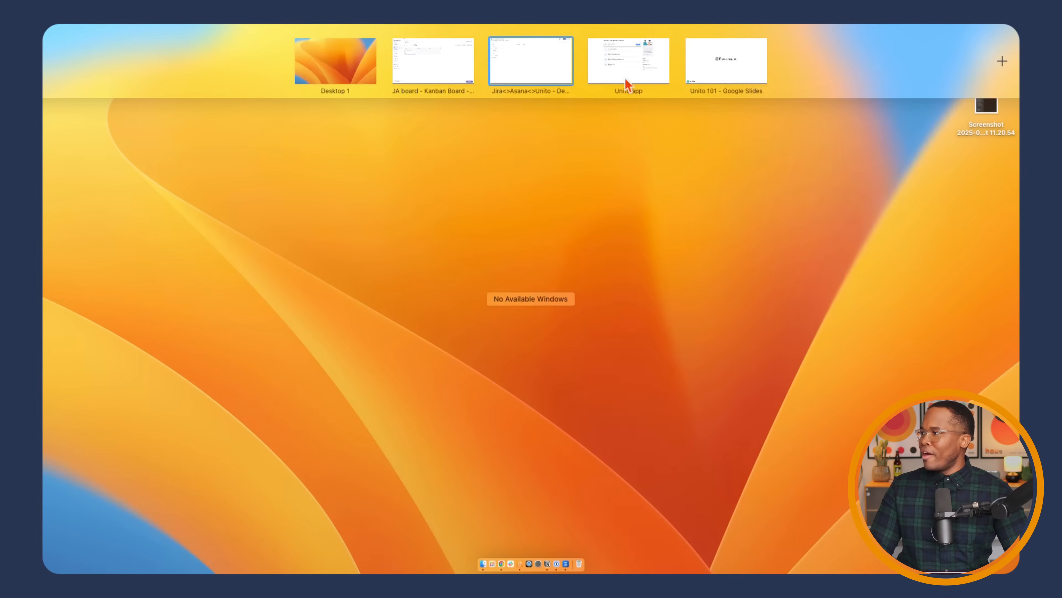
pyautogui.click(633, 62)
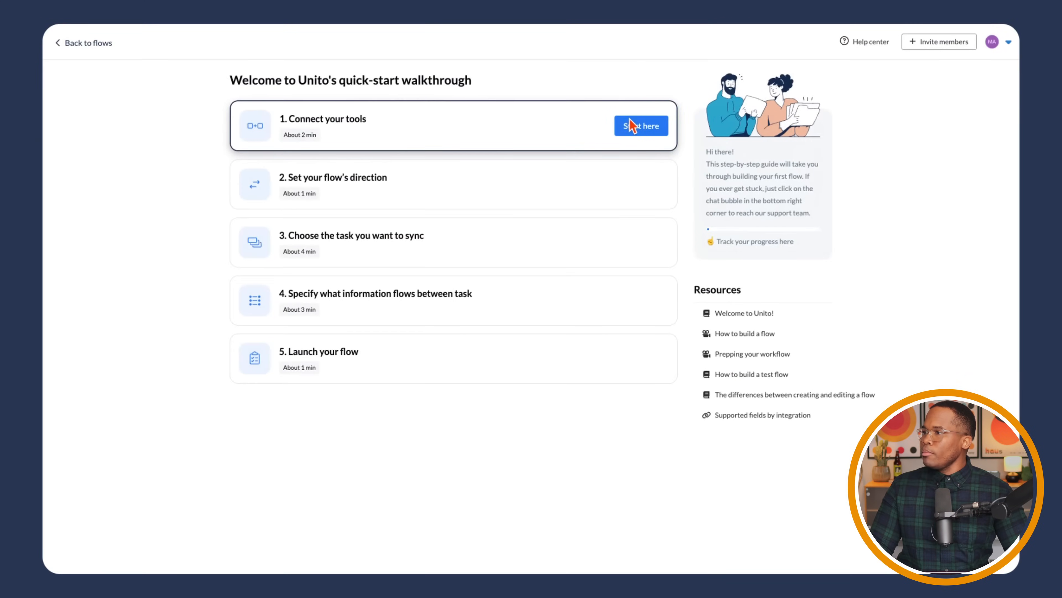
pyautogui.click(633, 126)
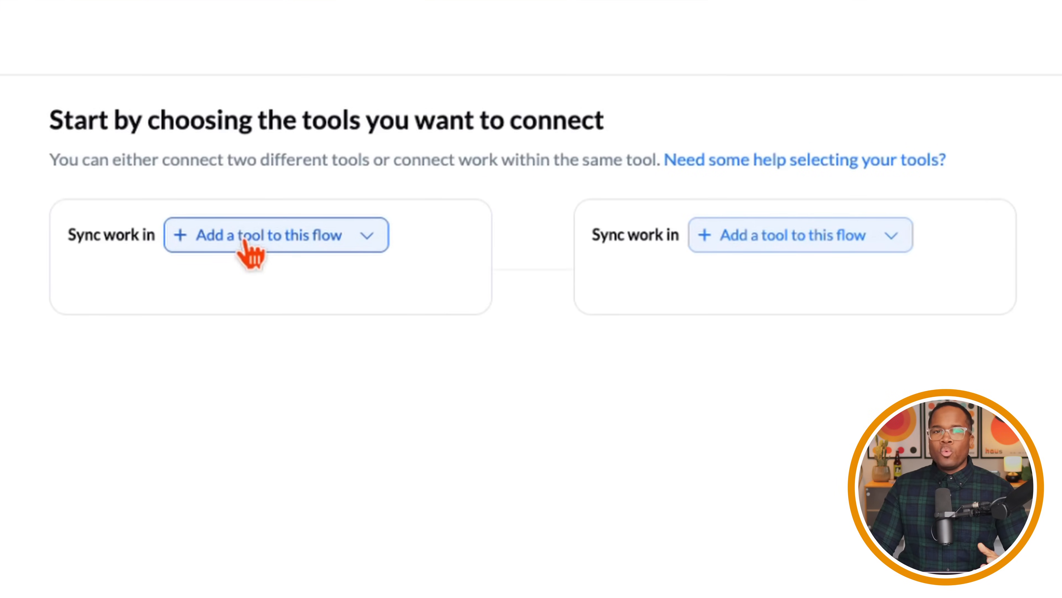
# Search the available tools for jira and set Jira Cloud as the flow's first tool
pyautogui.click(247, 244)
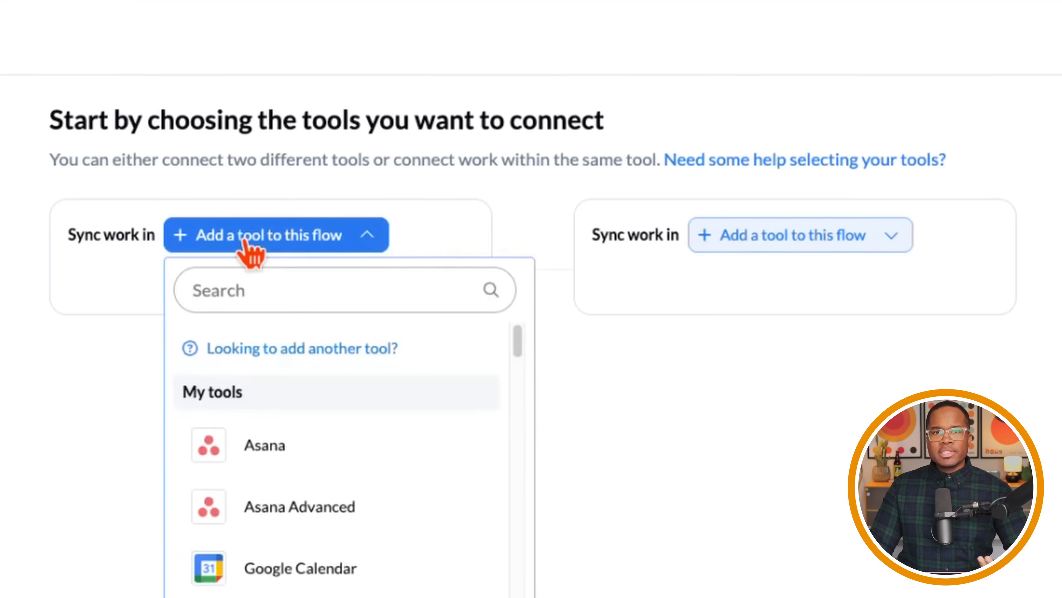
pyautogui.write('jira')
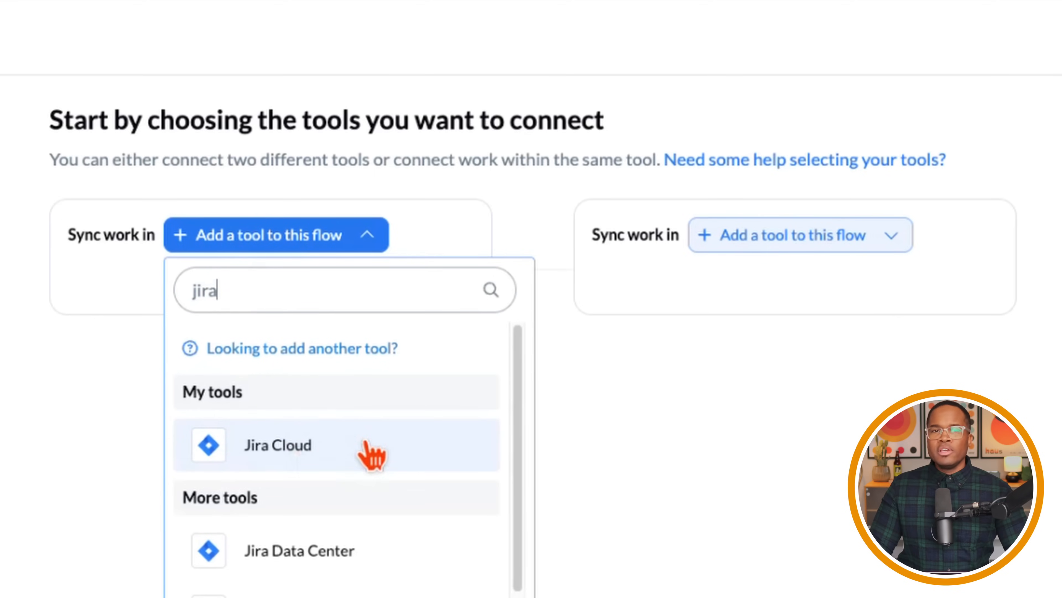
pyautogui.scroll(-5, 373, 452)
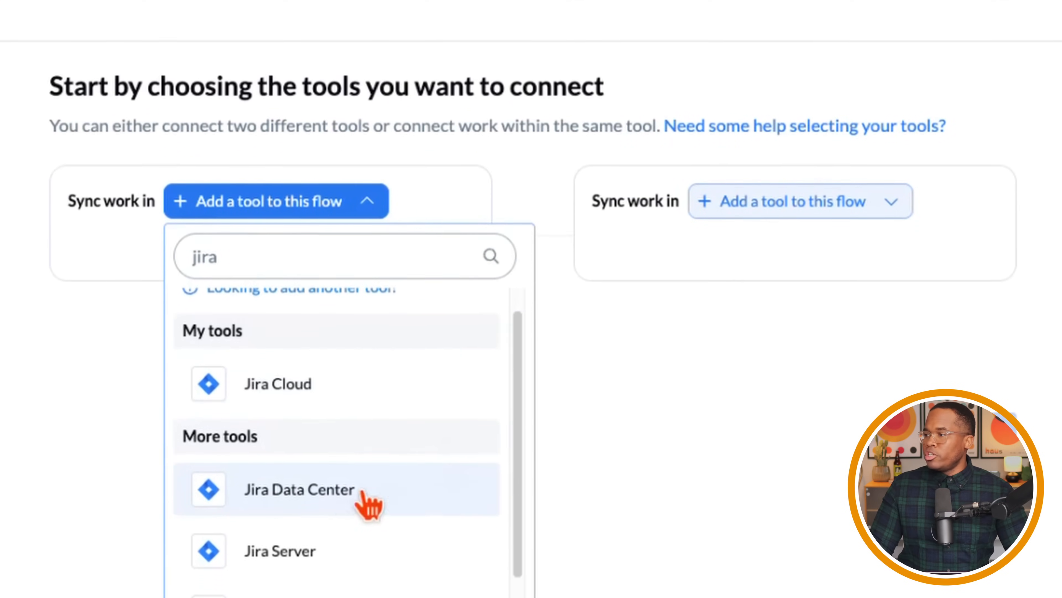
pyautogui.scroll(-2, 396, 393)
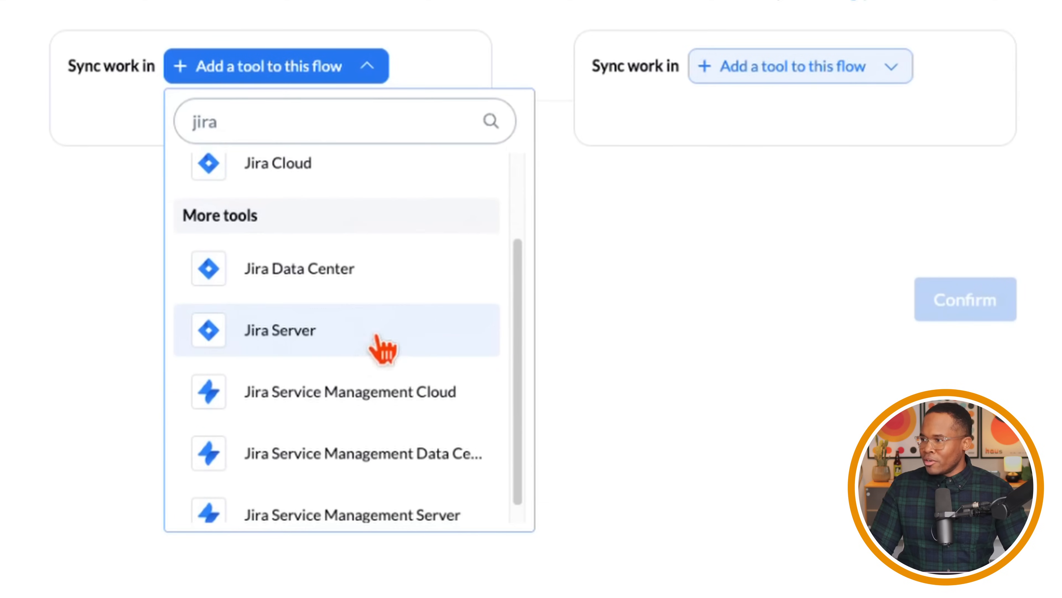
pyautogui.scroll(-1, 379, 344)
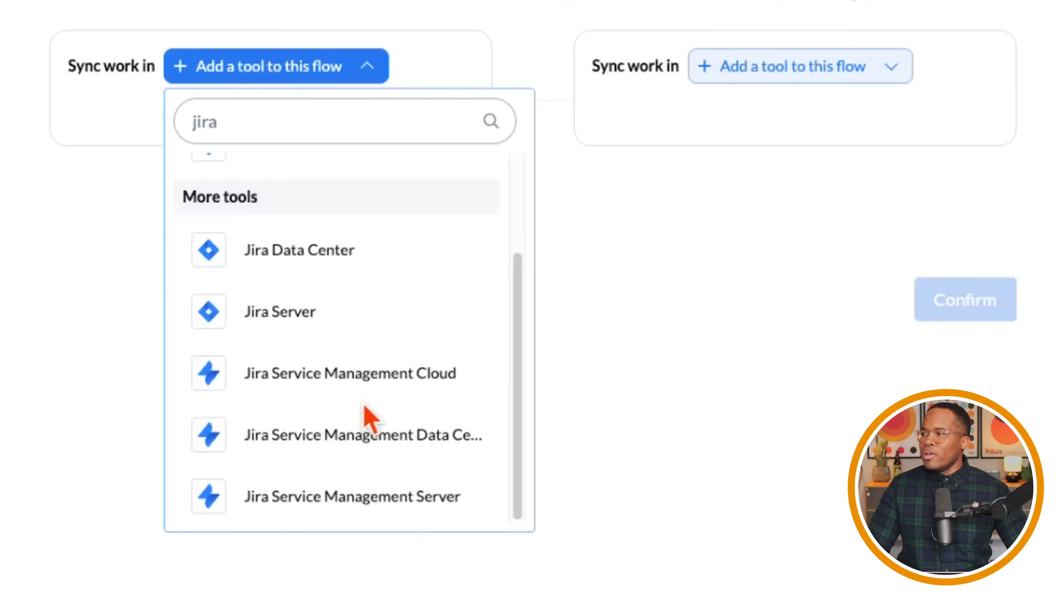
pyautogui.scroll(3, 364, 405)
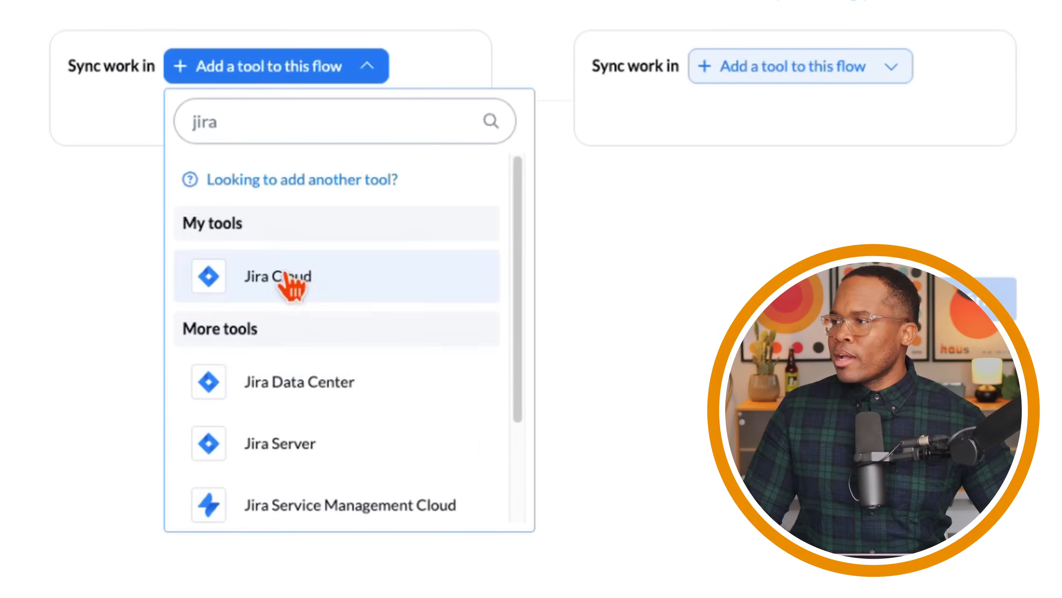
pyautogui.click(355, 278)
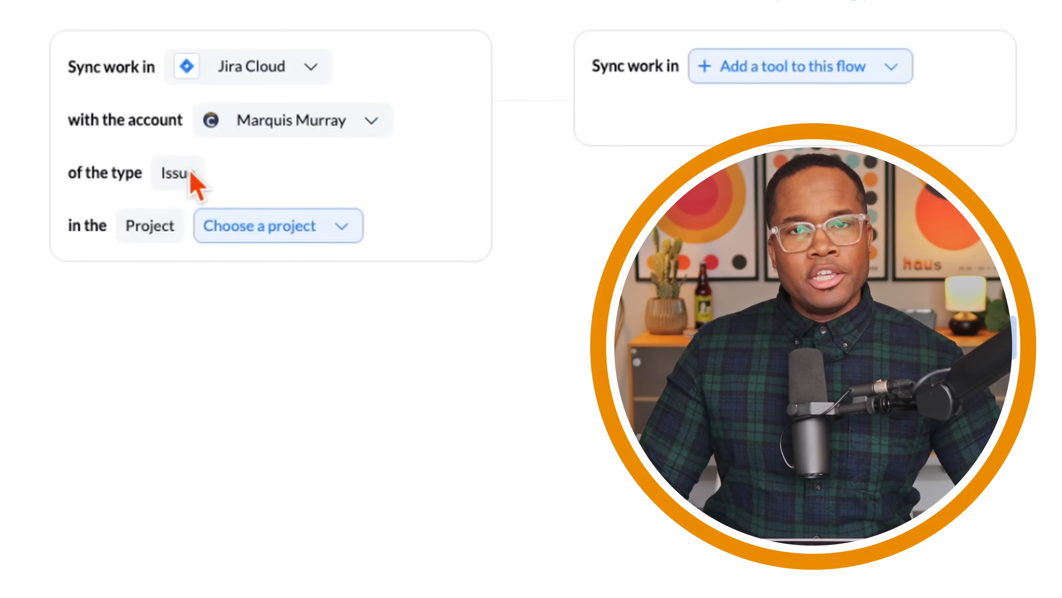
# Choose Jira>Asana - Demo as the Jira Cloud project whose issues sync
pyautogui.click(260, 228)
pyautogui.write('Jira')
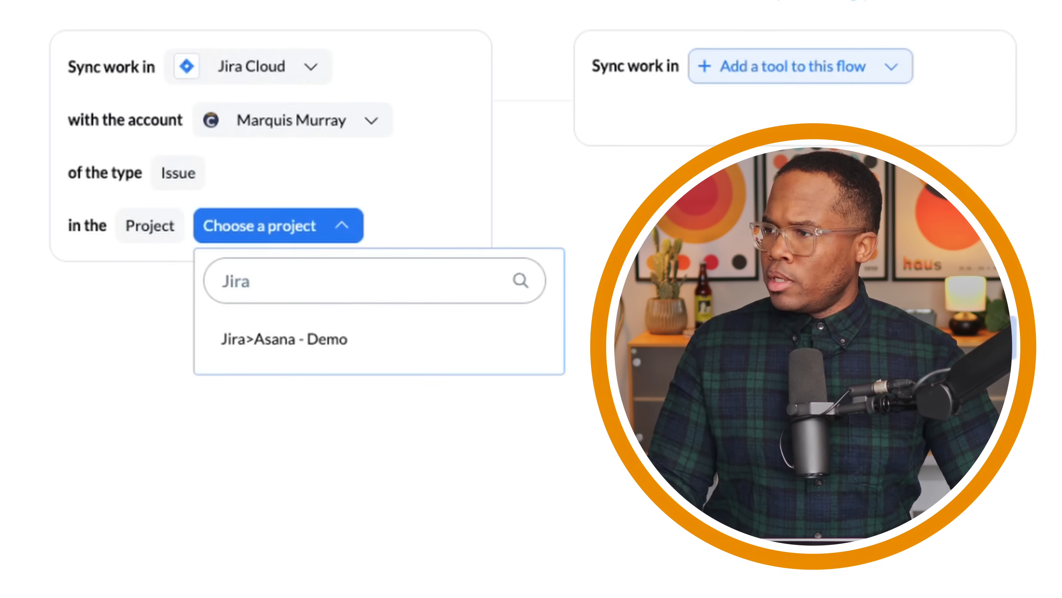
pyautogui.click(302, 344)
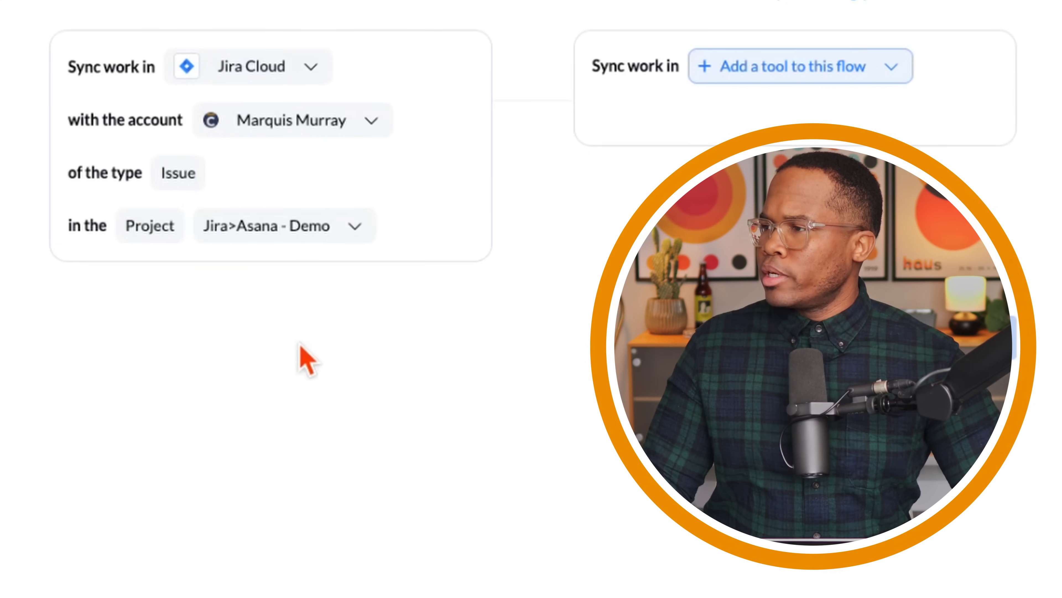
# Set Asana as the flow's second tool and choose the Jira<>Asana<>Unito - Demo project for it
pyautogui.click(289, 74)
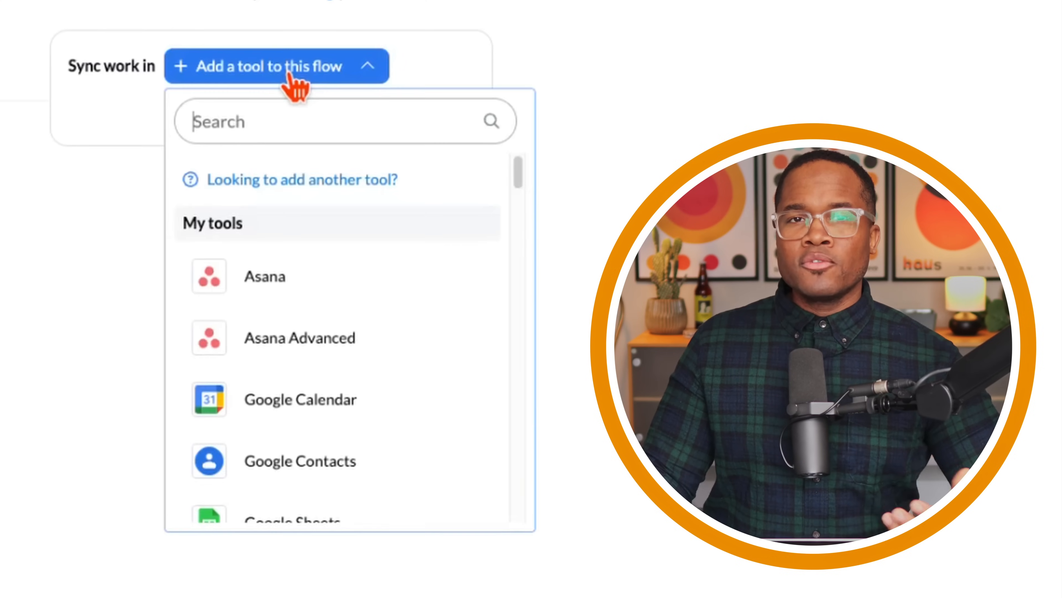
pyautogui.click(268, 280)
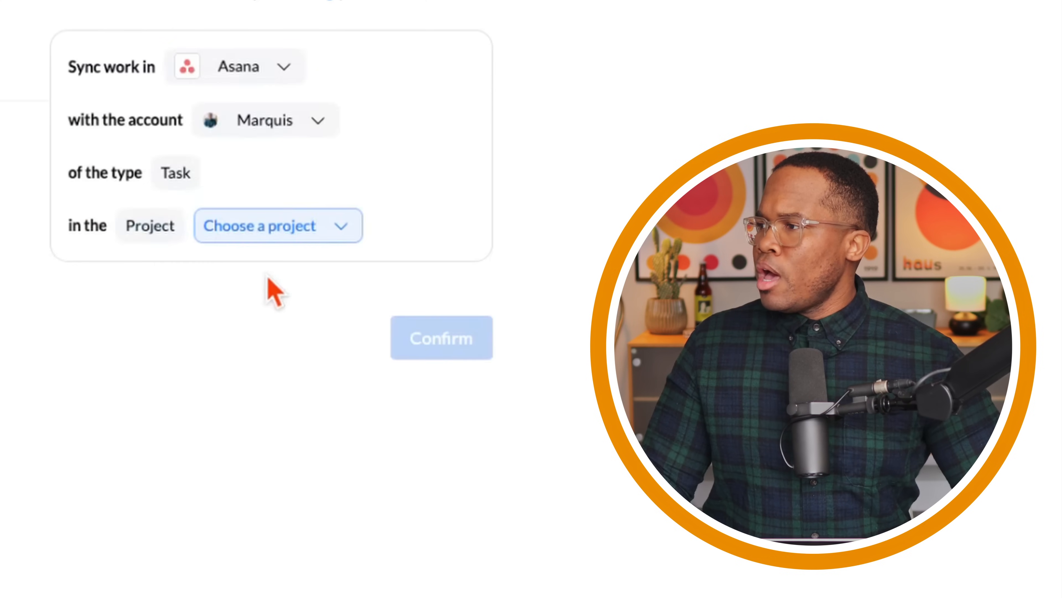
pyautogui.click(253, 231)
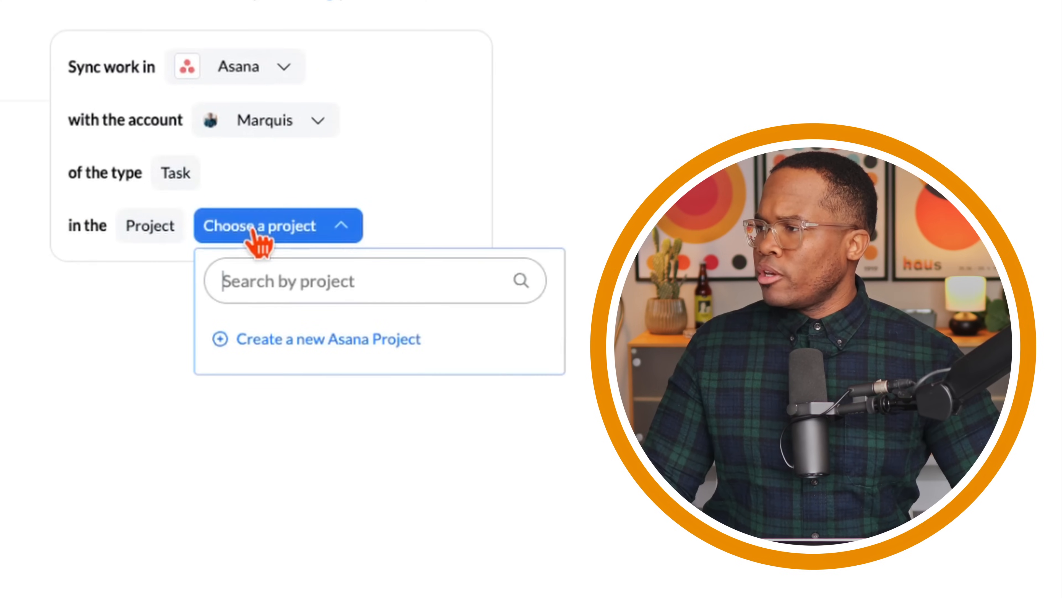
pyautogui.write('Jira')
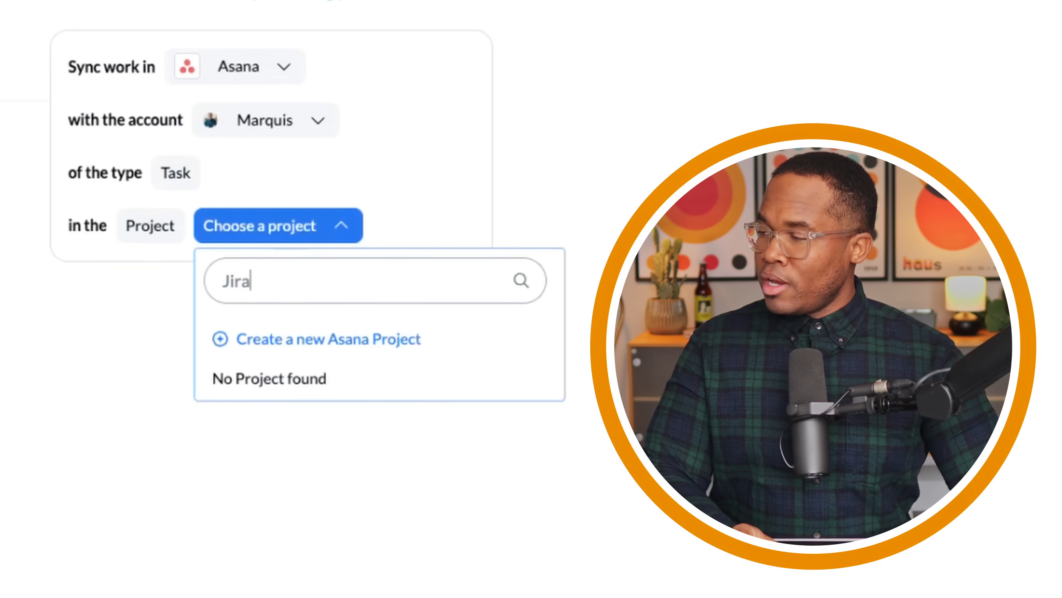
pyautogui.write('<>')
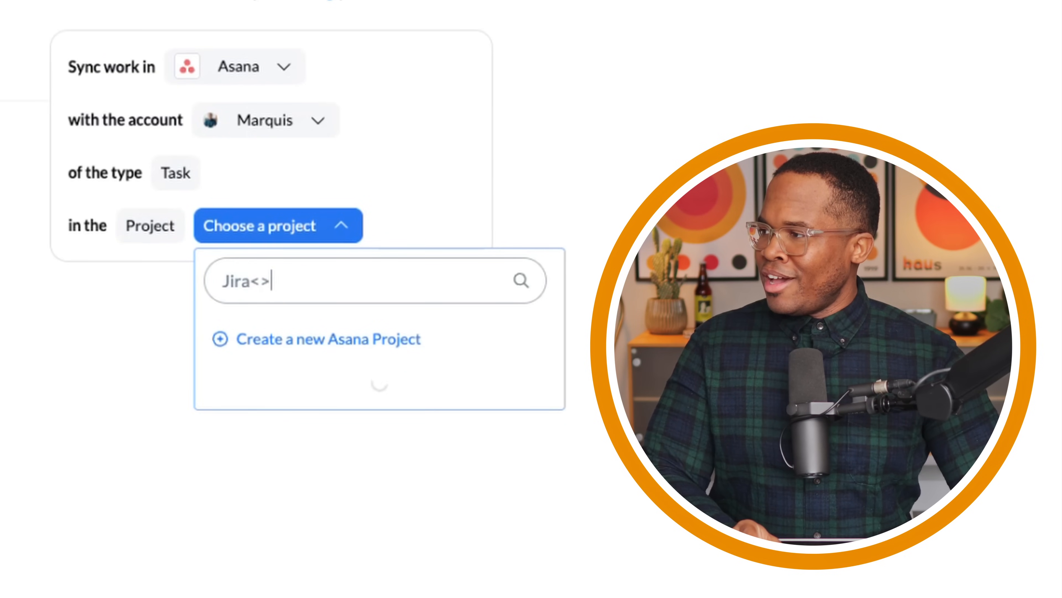
pyautogui.write('Asan')
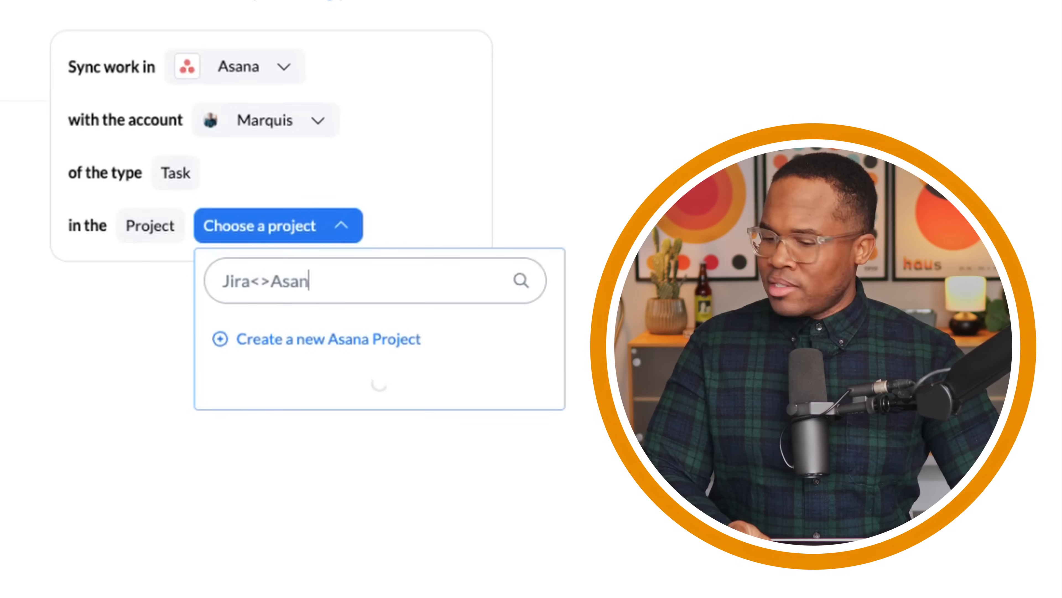
pyautogui.write('a<>Unito')
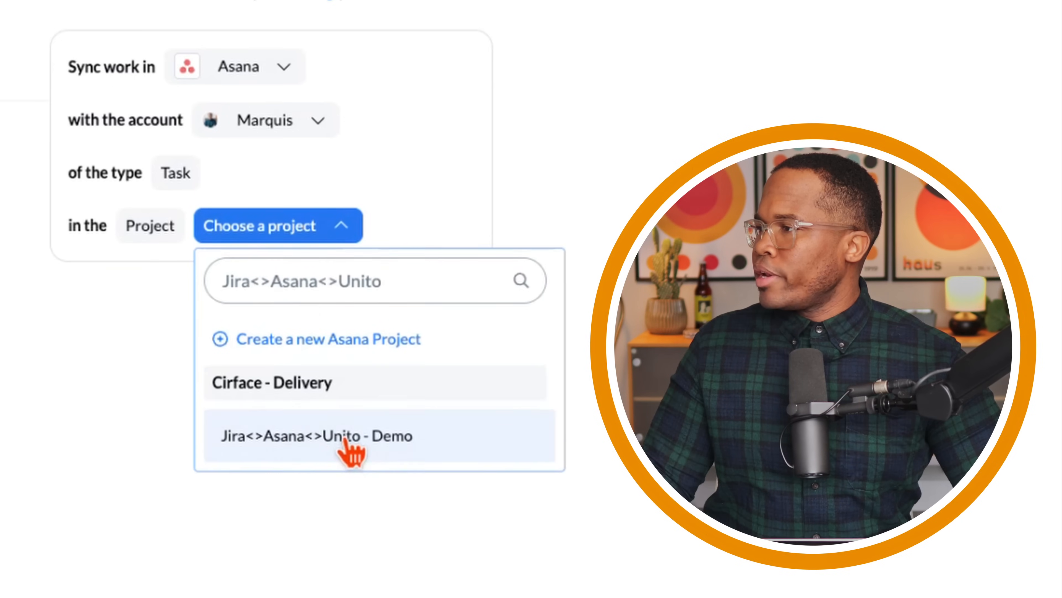
pyautogui.click(347, 439)
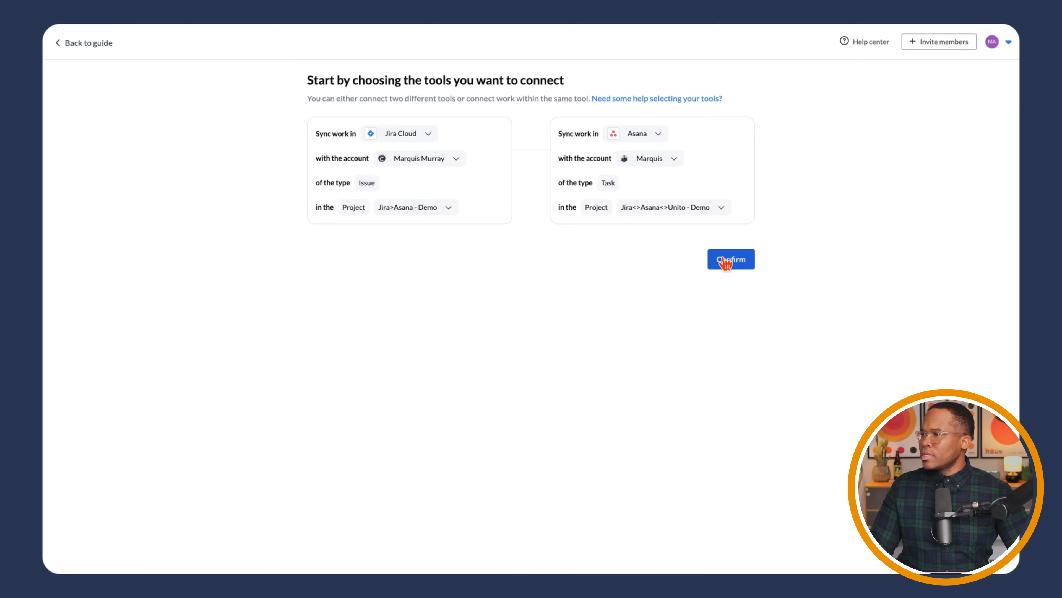
# Confirm the two connected tools and accept the two-way flow direction between the projects
pyautogui.click(431, 339)
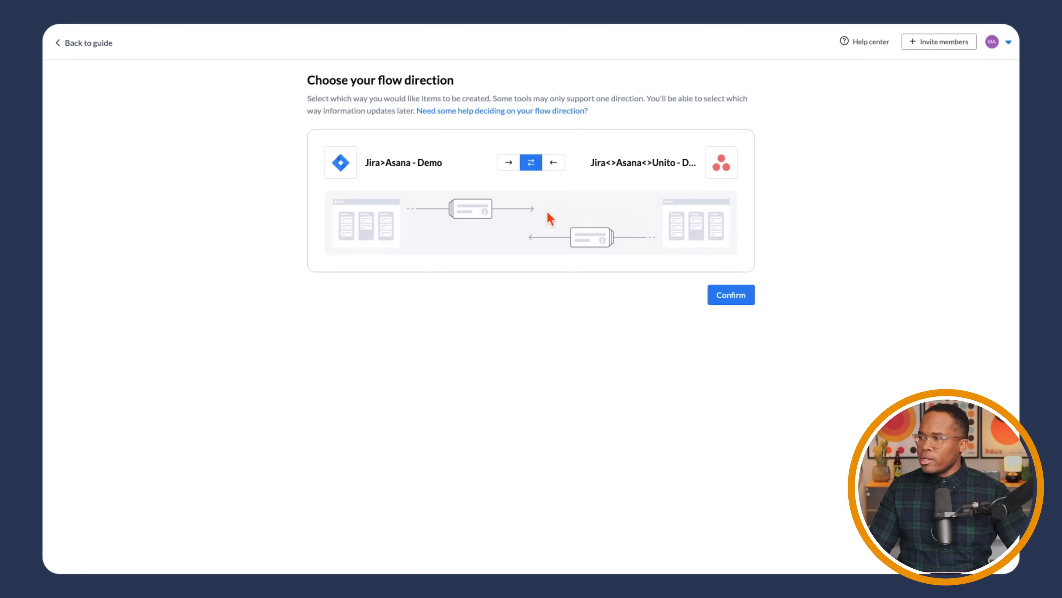
pyautogui.moveTo(530, 165)
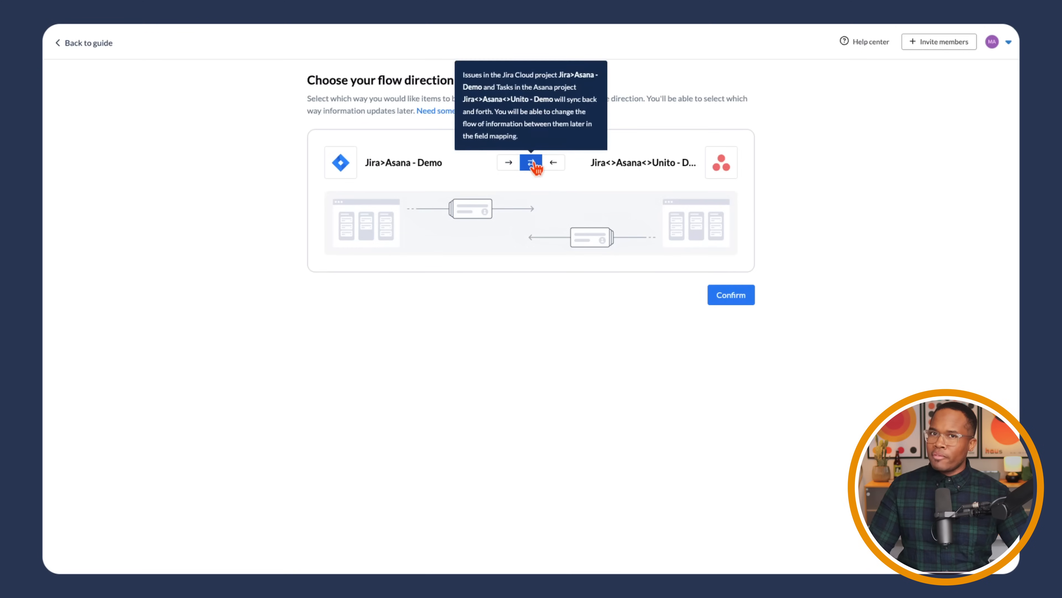
pyautogui.click(730, 297)
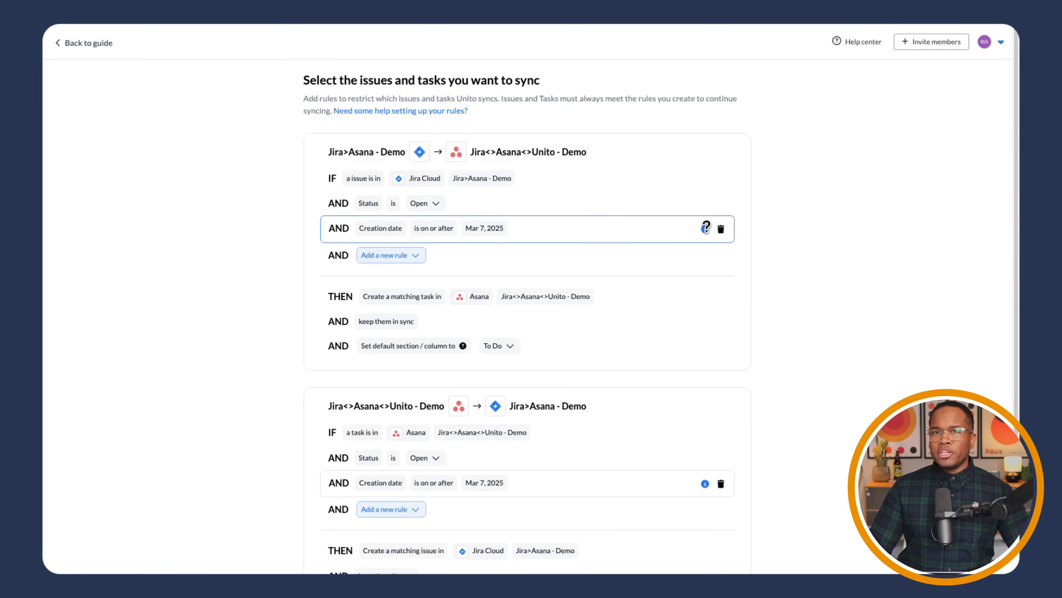
# Review the rule options for the Jira-to-Asana direction, keeping To Do as the default section for created tasks
pyautogui.moveTo(706, 227)
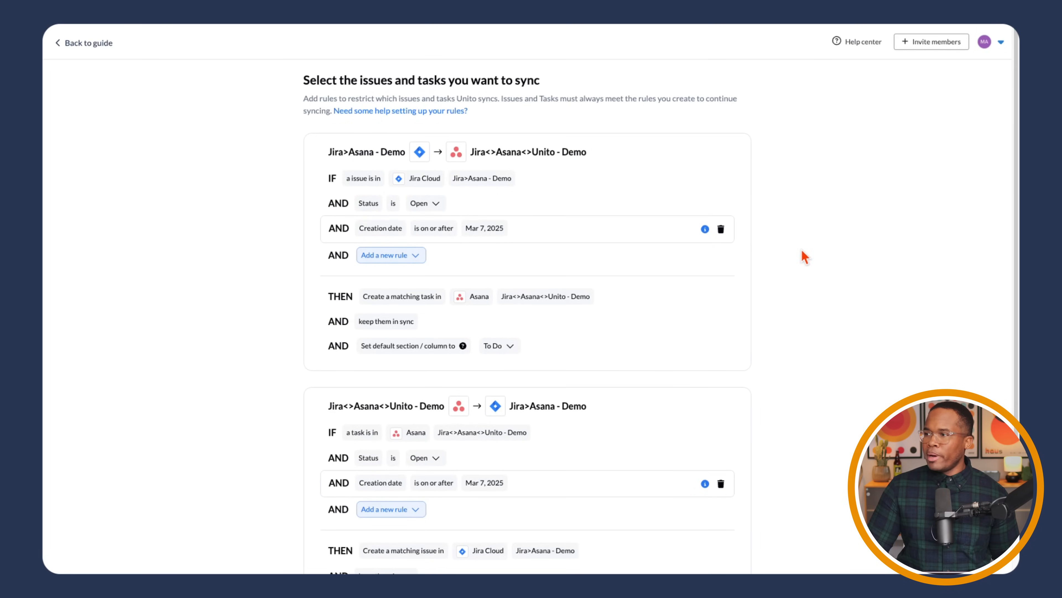
pyautogui.click(412, 256)
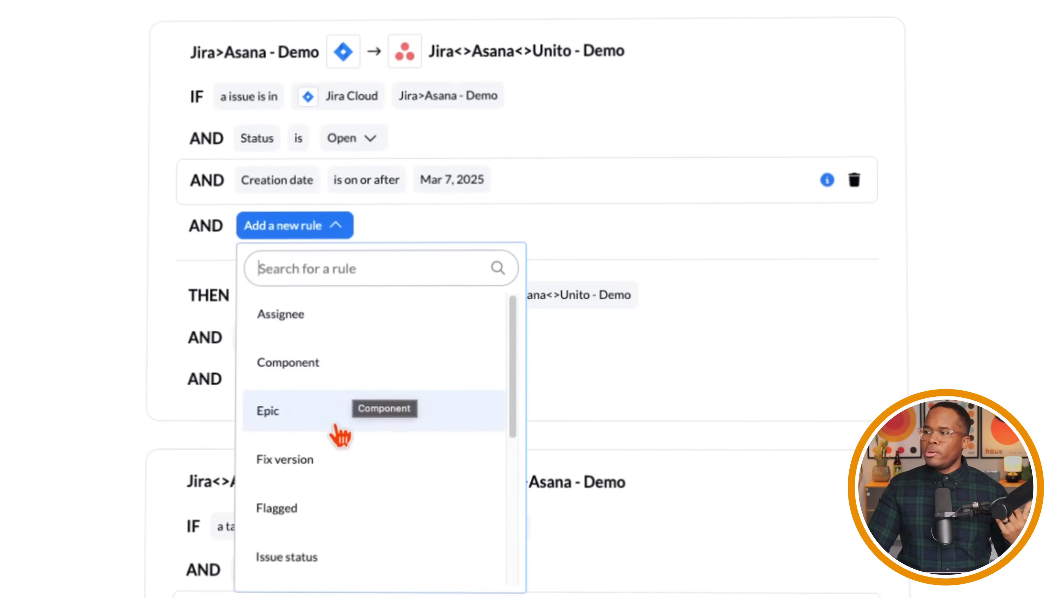
pyautogui.click(67, 344)
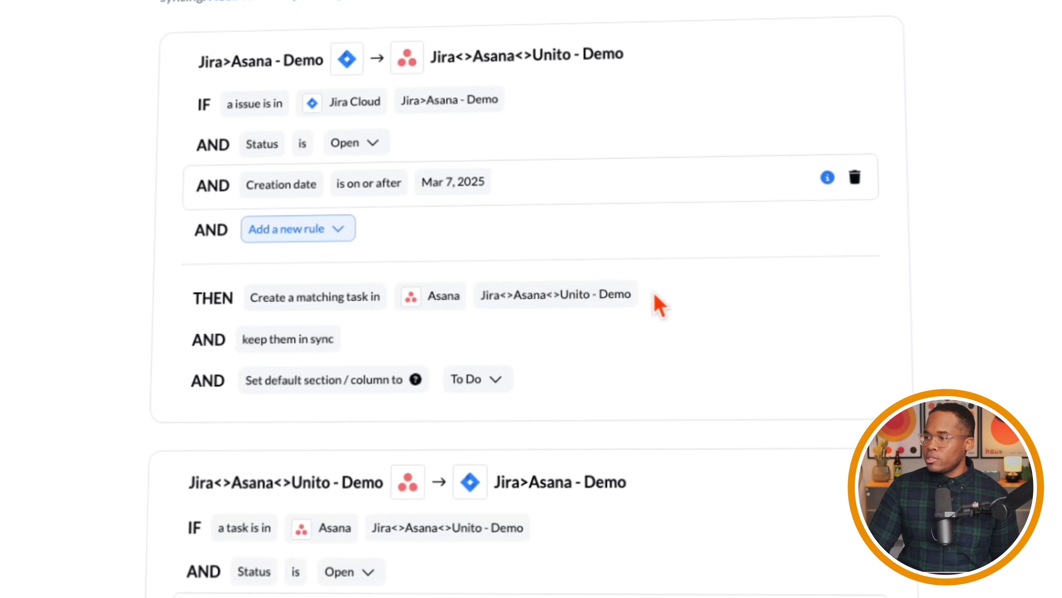
pyautogui.moveTo(259, 338); pyautogui.dragTo(372, 349)
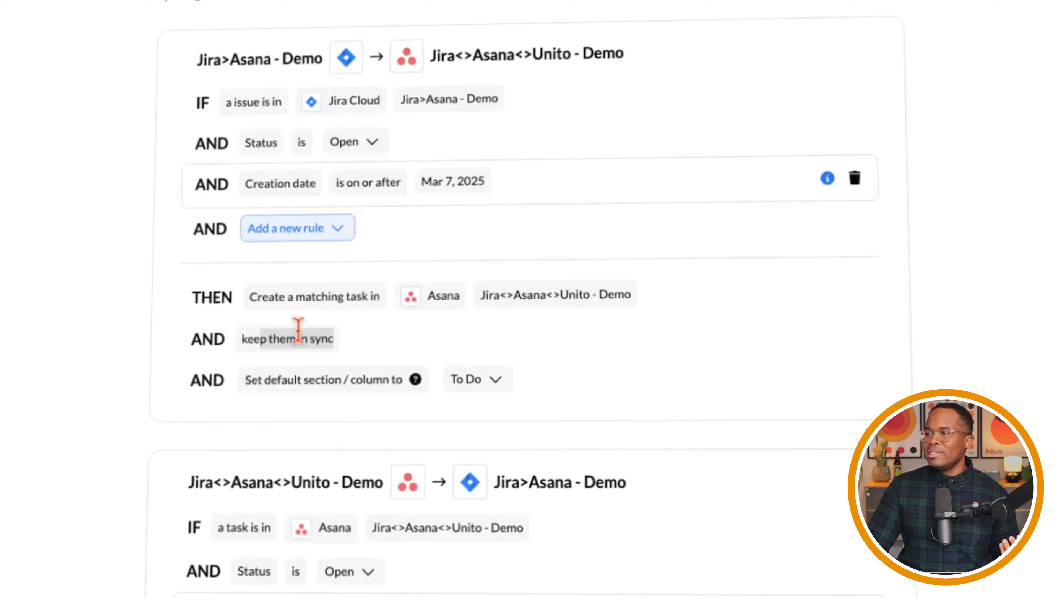
pyautogui.click(307, 338)
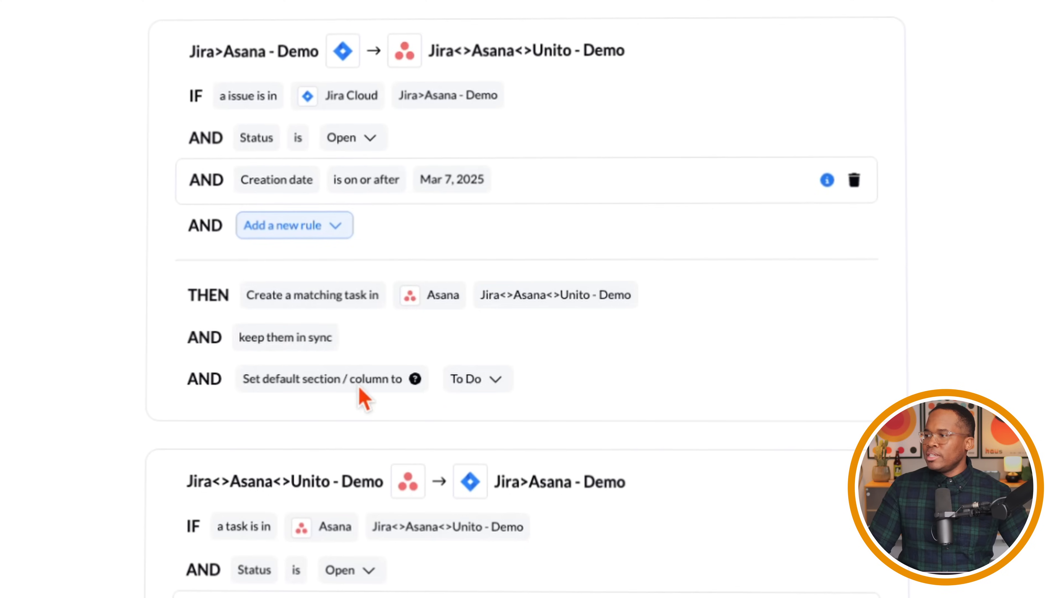
pyautogui.click(488, 384)
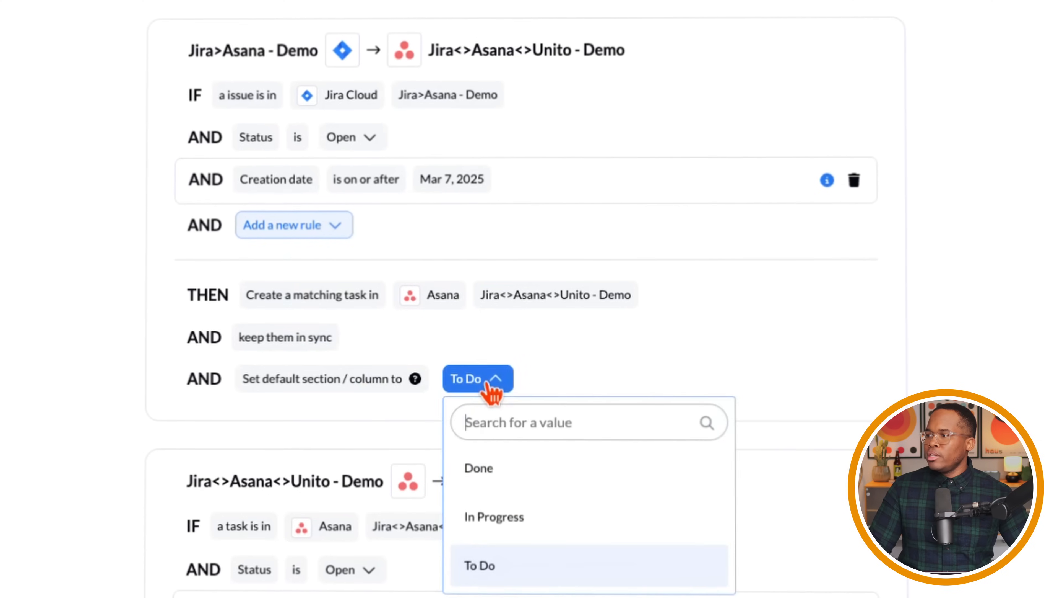
pyautogui.click(500, 575)
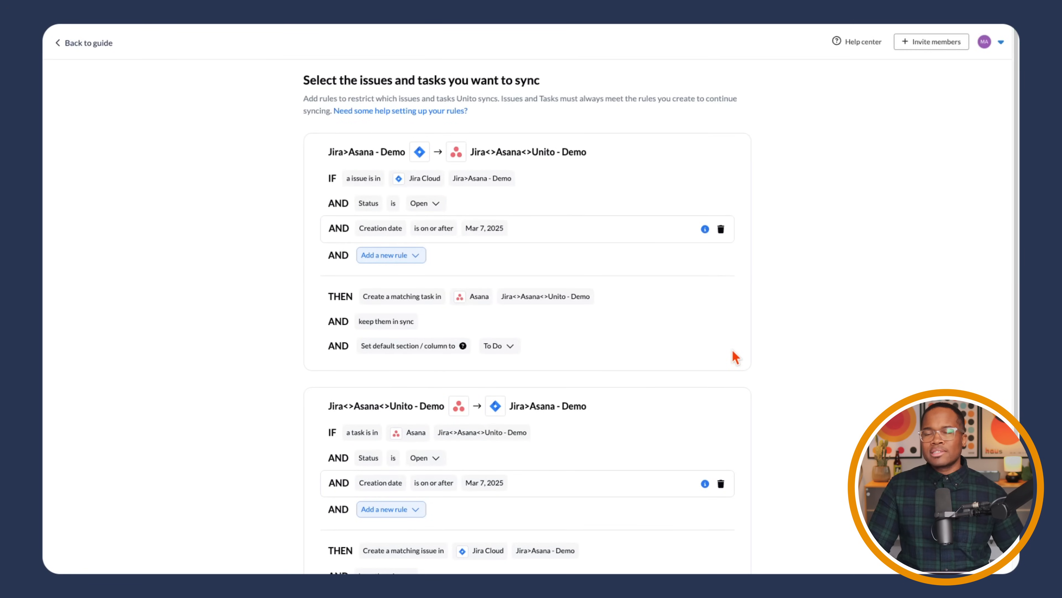
# Add a rule to the Asana-to-Jira direction requiring that the task's Section / column is To Do
pyautogui.scroll(-3, 733, 351)
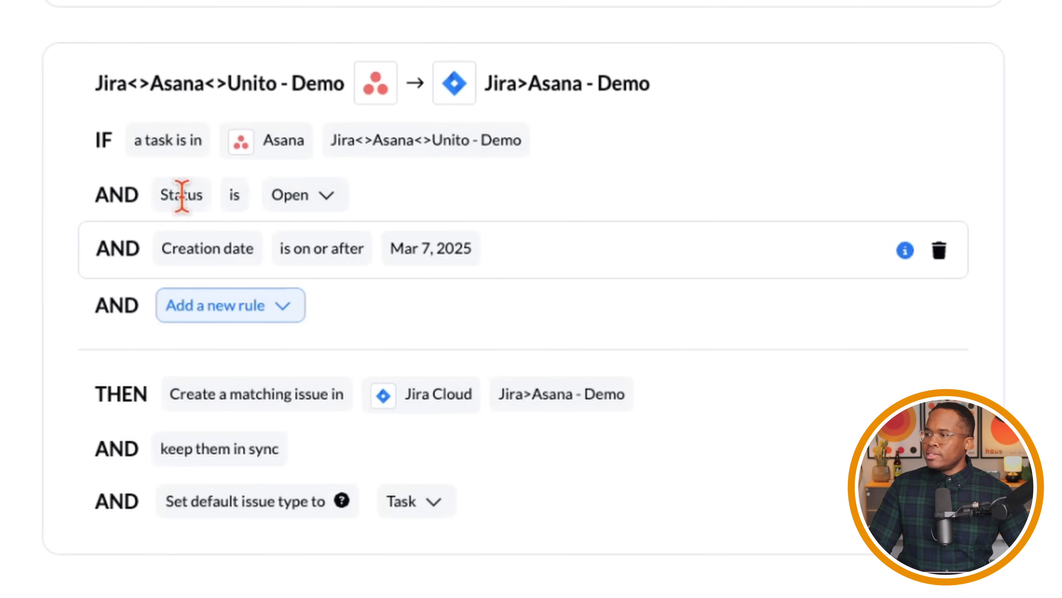
pyautogui.click(278, 310)
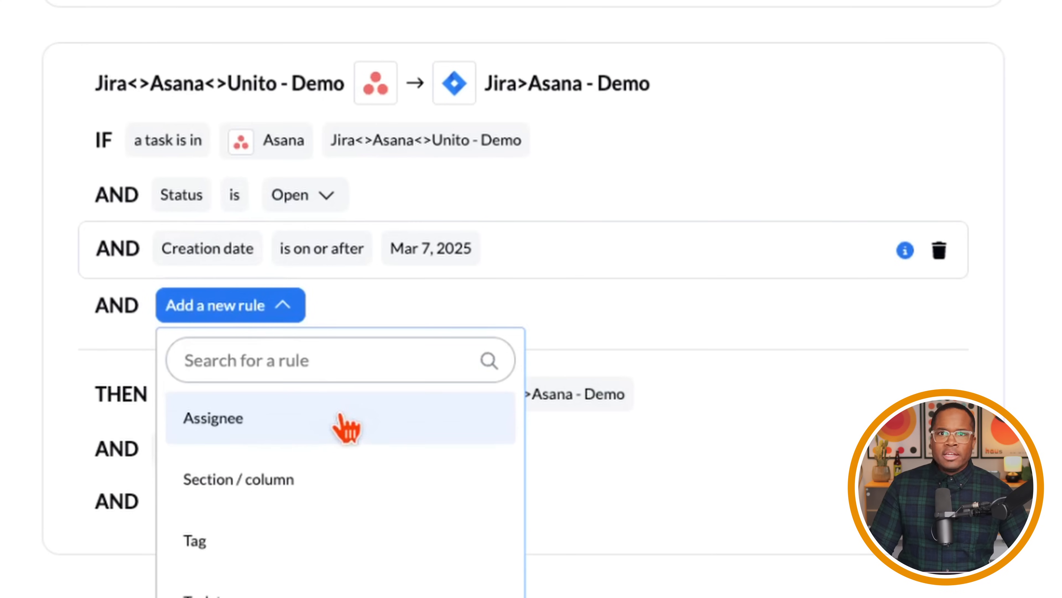
pyautogui.click(318, 483)
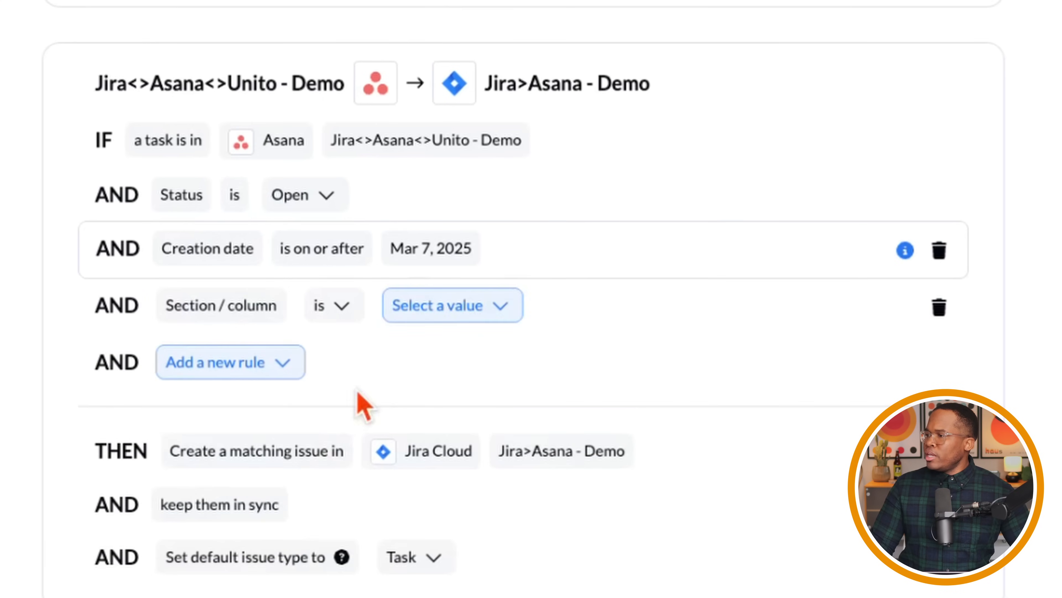
pyautogui.click(460, 320)
pyautogui.click(453, 540)
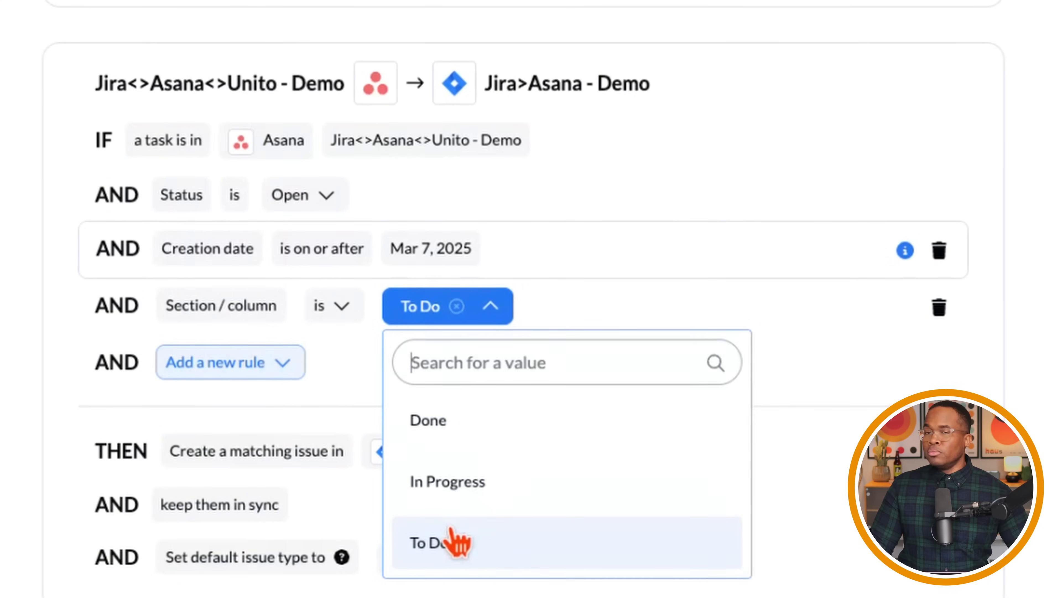
pyautogui.click(187, 481)
# Check the default issue type choices for the Asana-to-Jira direction, keep Task, and confirm the sync rules
pyautogui.scroll(-1, 397, 397)
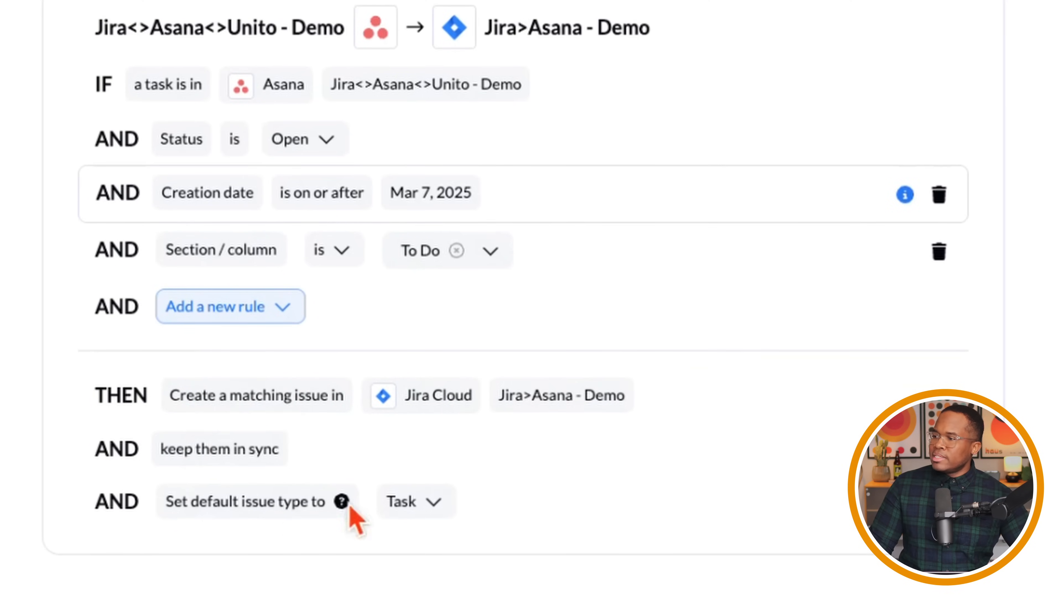
pyautogui.click(418, 508)
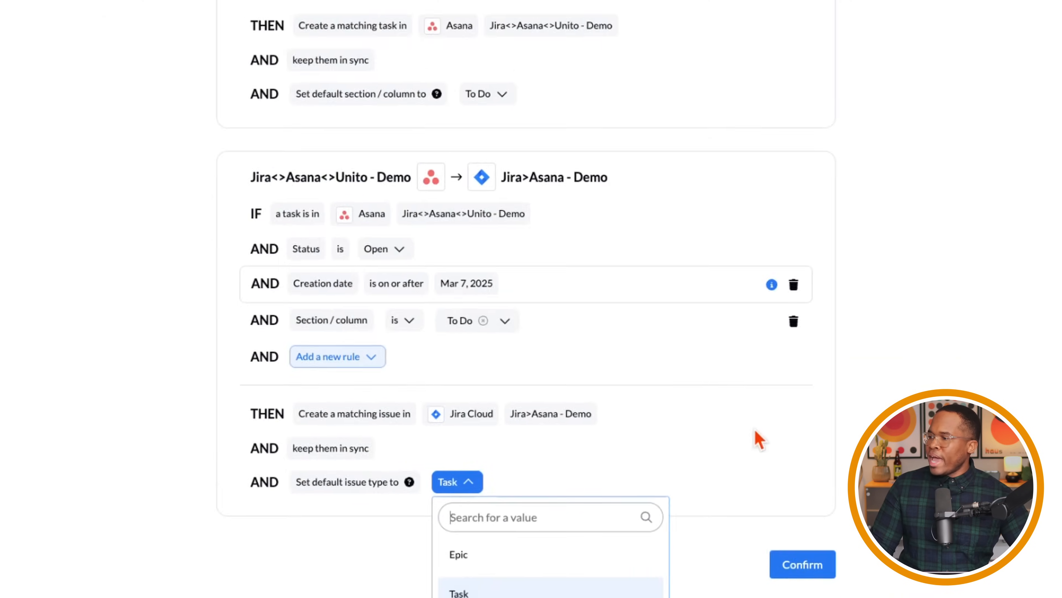
pyautogui.click(717, 479)
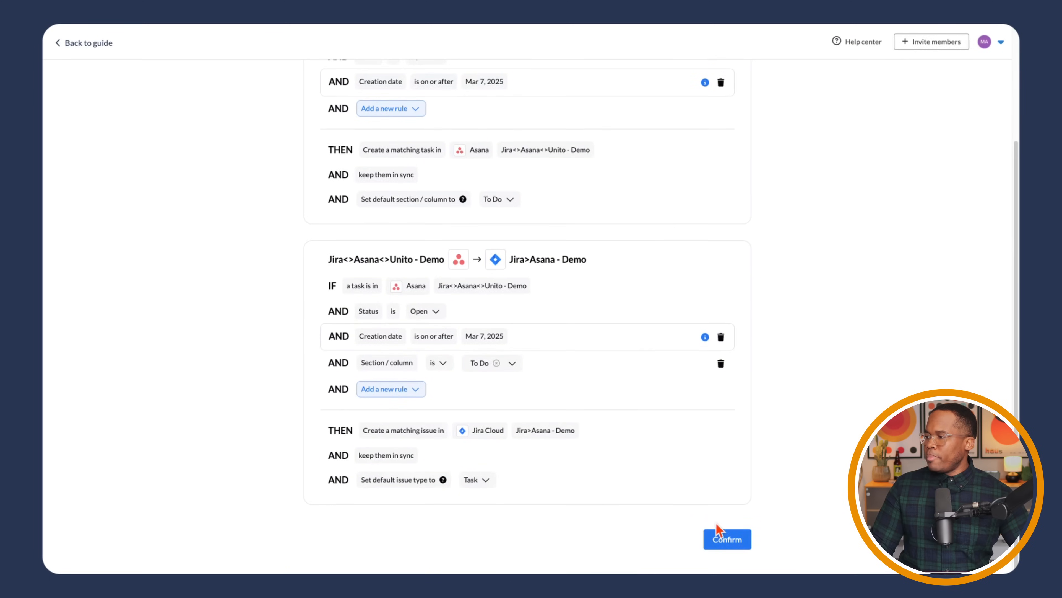
pyautogui.click(737, 542)
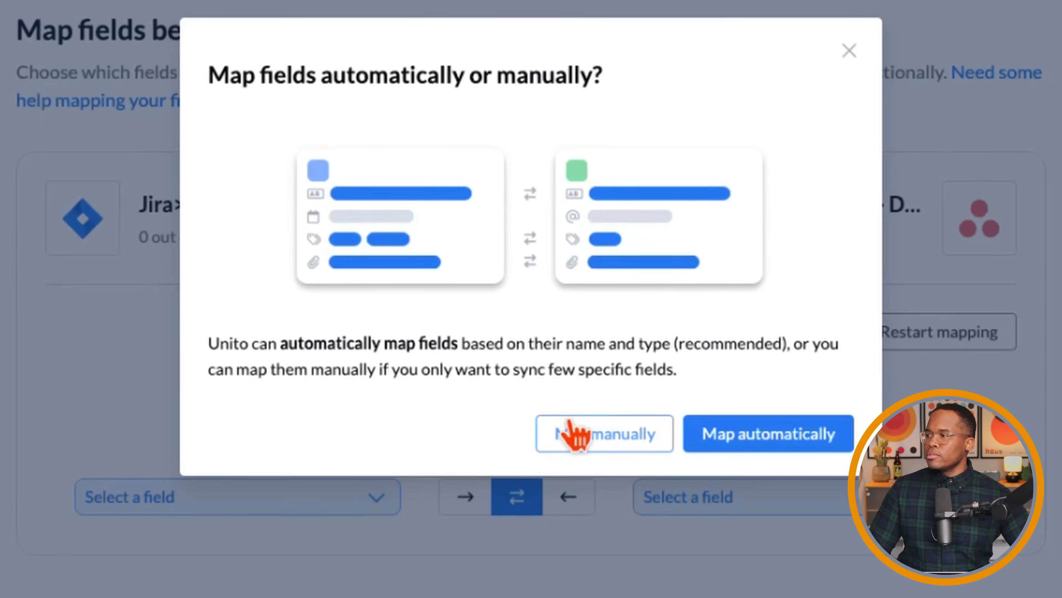
# Map the Jira and Asana fields automatically and check the Jira field choices for the Subtasks mapping
pyautogui.click(760, 448)
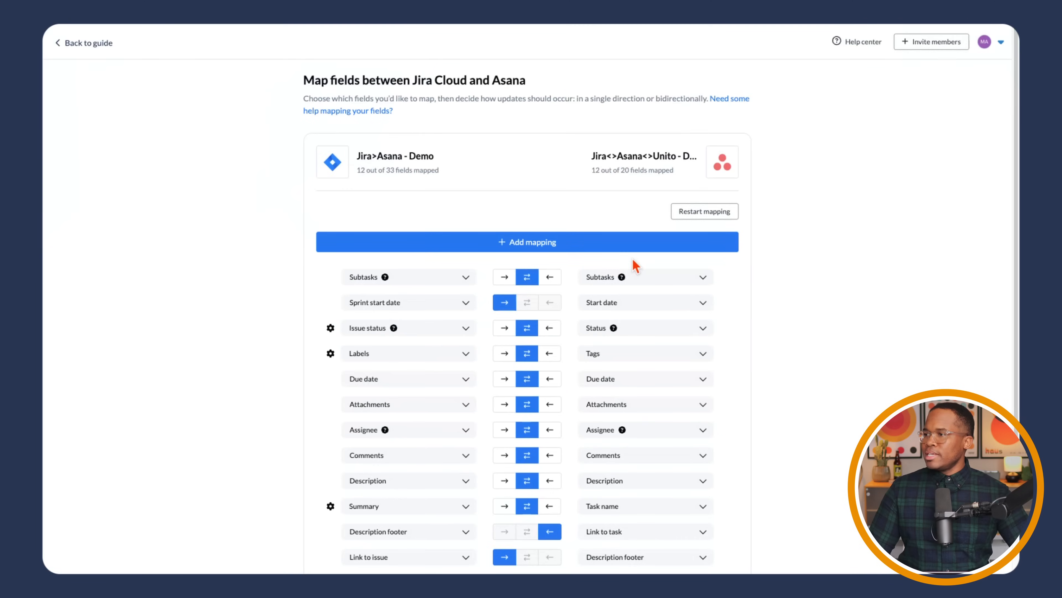
pyautogui.scroll(-3, 426, 279)
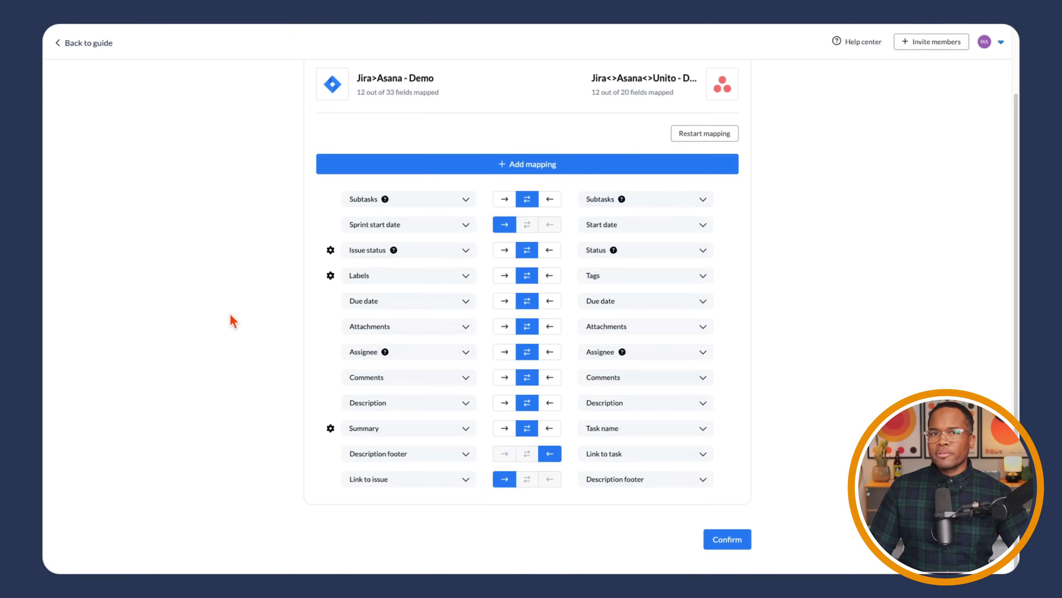
pyautogui.click(399, 199)
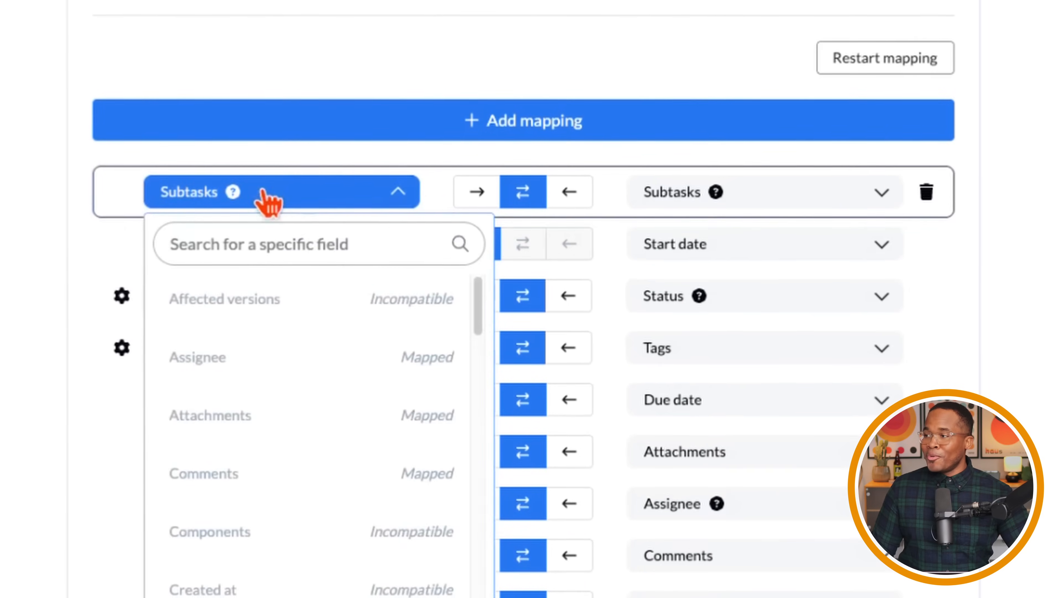
pyautogui.click(293, 196)
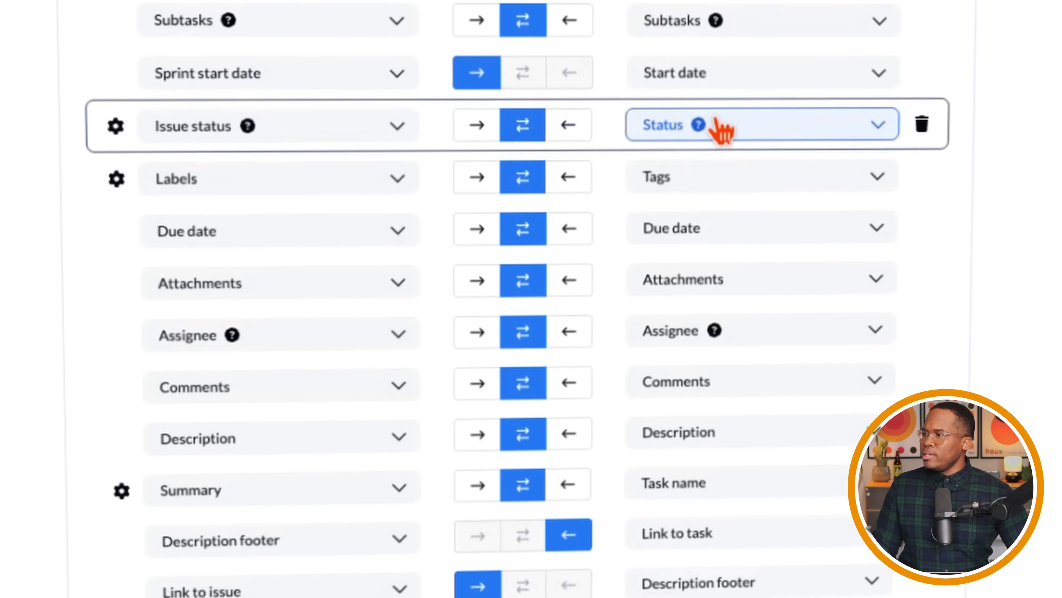
# Review the field choices and the paired status values in the Issue status to Status mapping
pyautogui.click(722, 125)
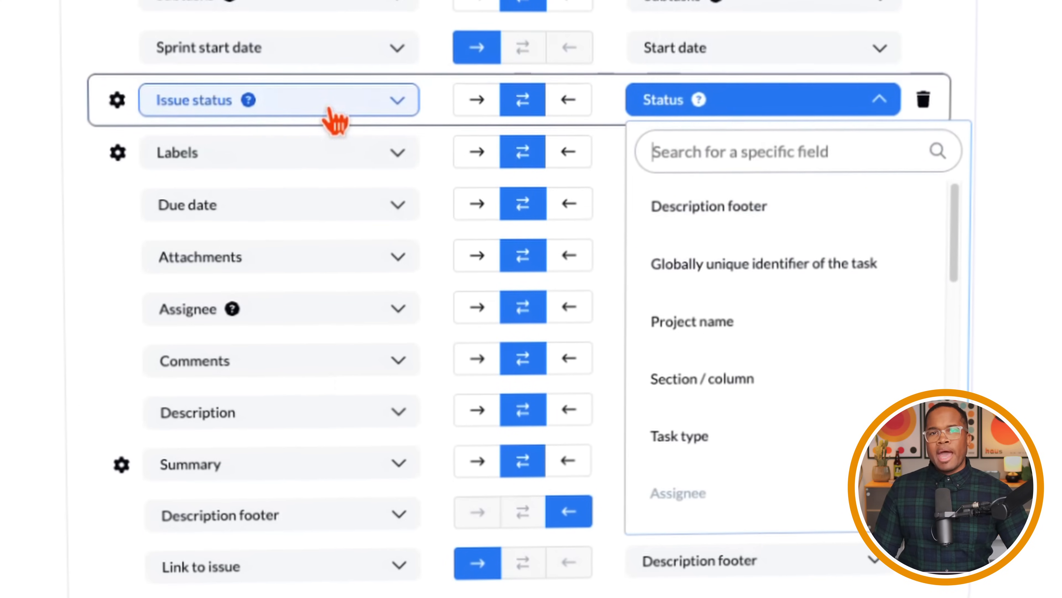
pyautogui.click(31, 112)
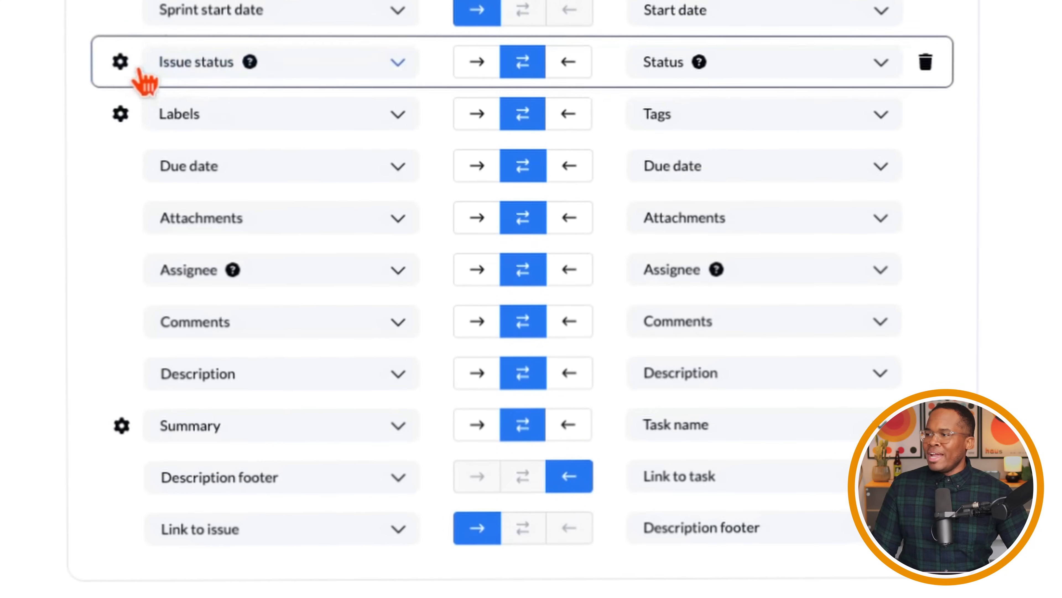
pyautogui.click(120, 65)
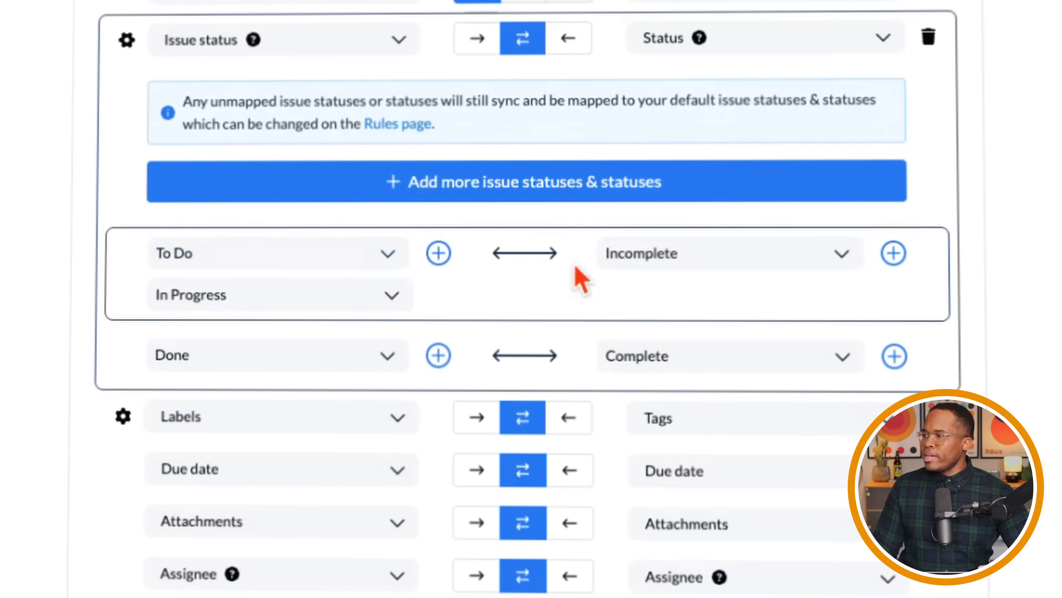
pyautogui.click(668, 264)
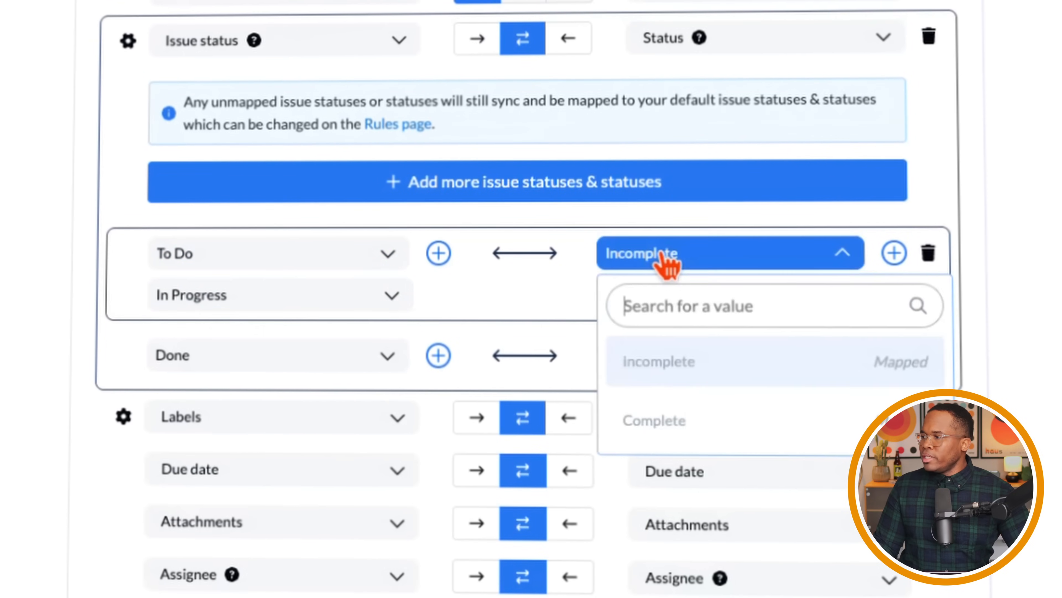
pyautogui.scroll(-3, 396, 298)
pyautogui.click(339, 193)
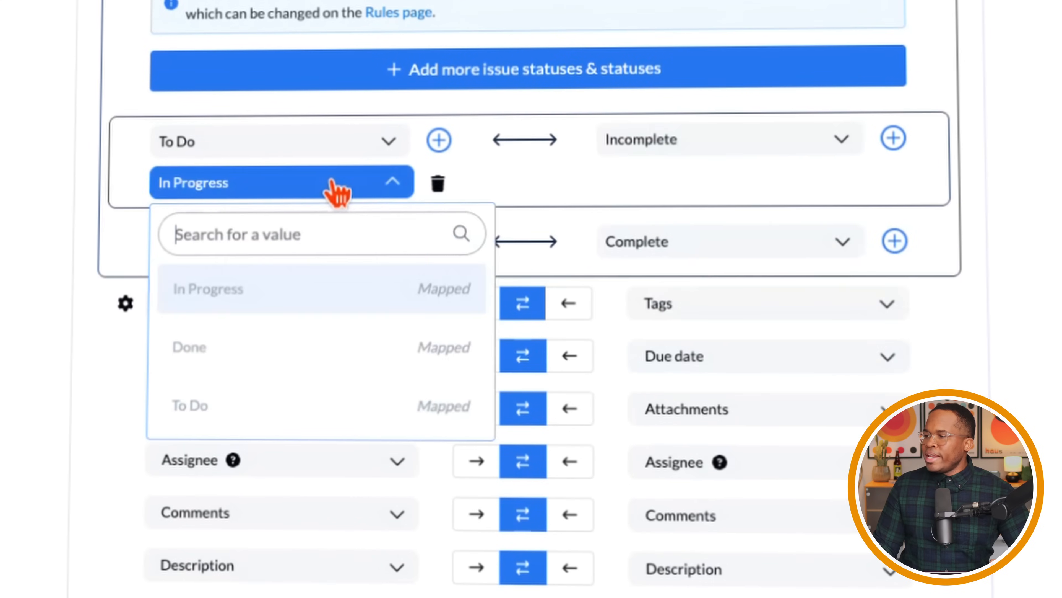
pyautogui.click(118, 169)
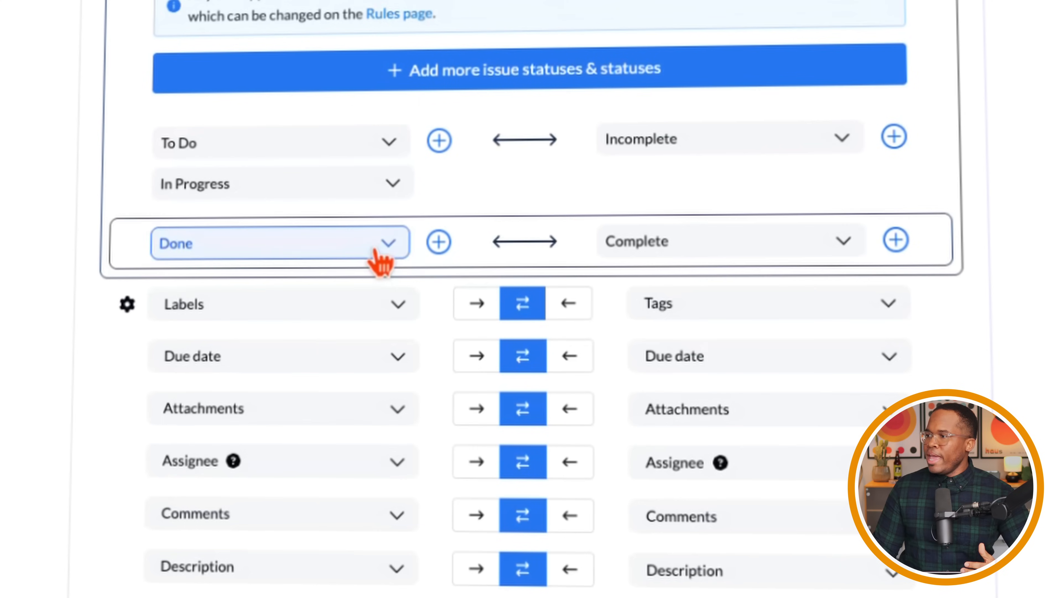
pyautogui.click(384, 250)
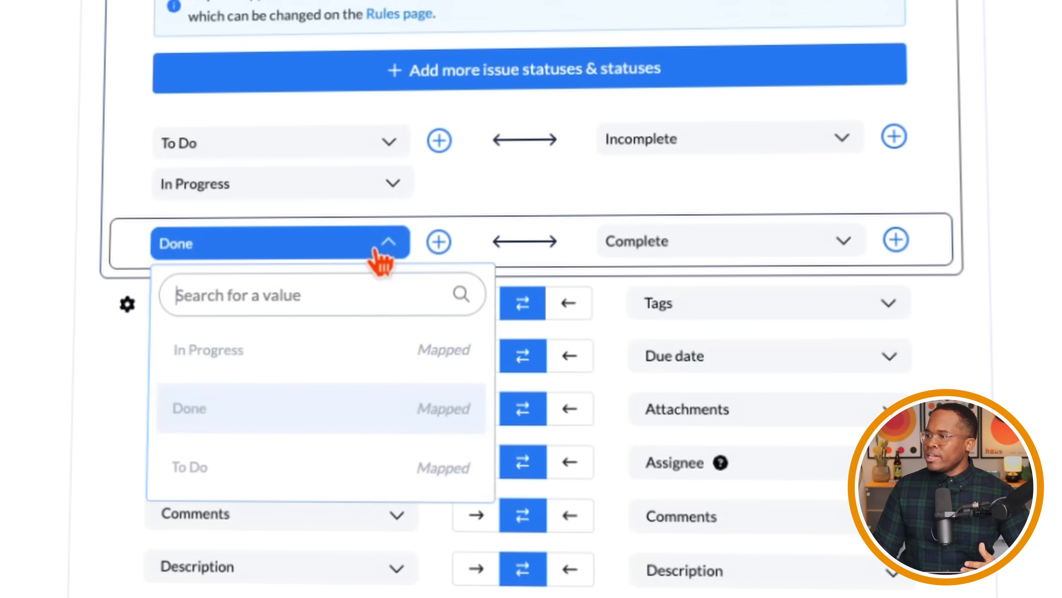
# Try to add another Jira status to the Done and Complete pairing
pyautogui.click(439, 242)
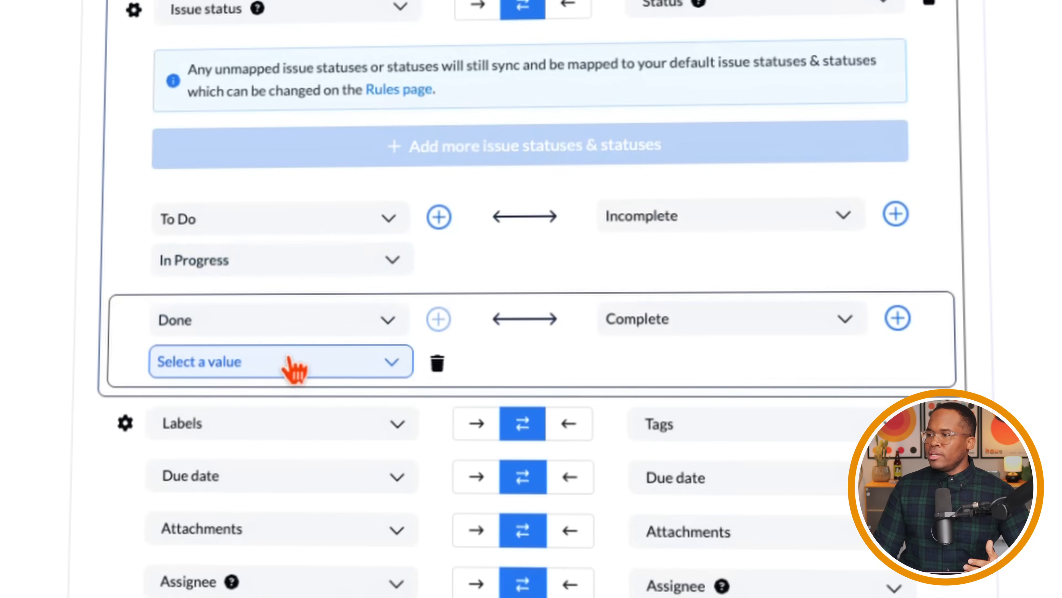
pyautogui.click(310, 335)
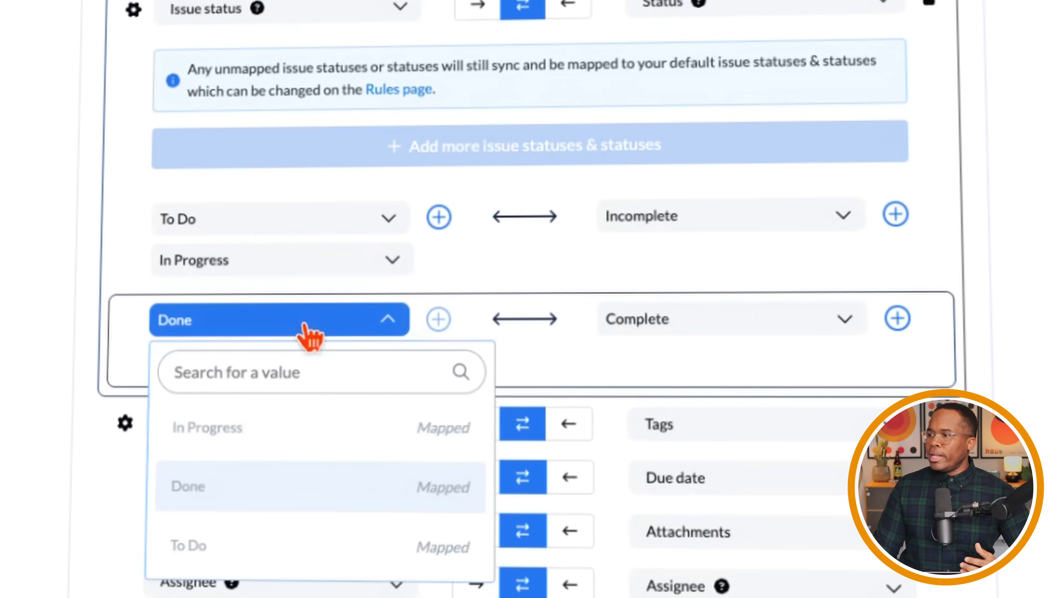
pyautogui.click(130, 340)
pyautogui.click(254, 366)
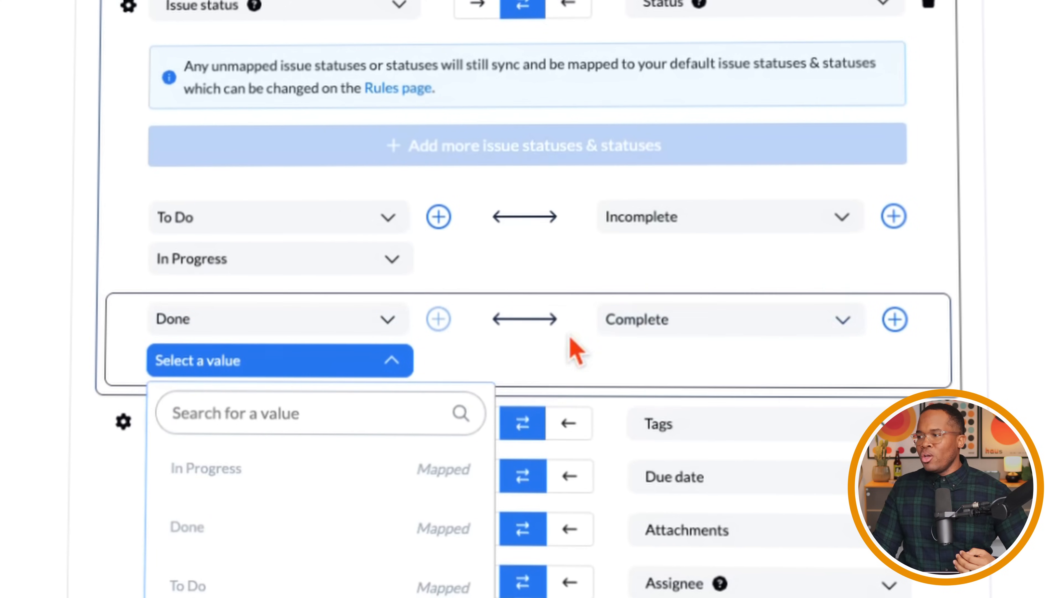
pyautogui.click(434, 361)
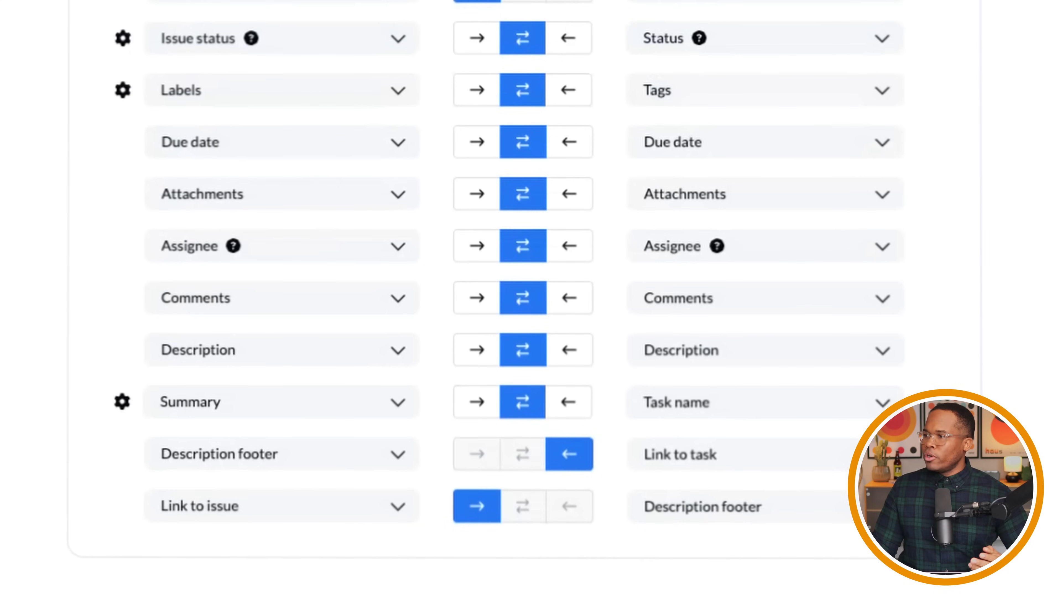
# Try to add a value pair to the Labels and Tags mapping after checking the Labels field choices
pyautogui.click(123, 90)
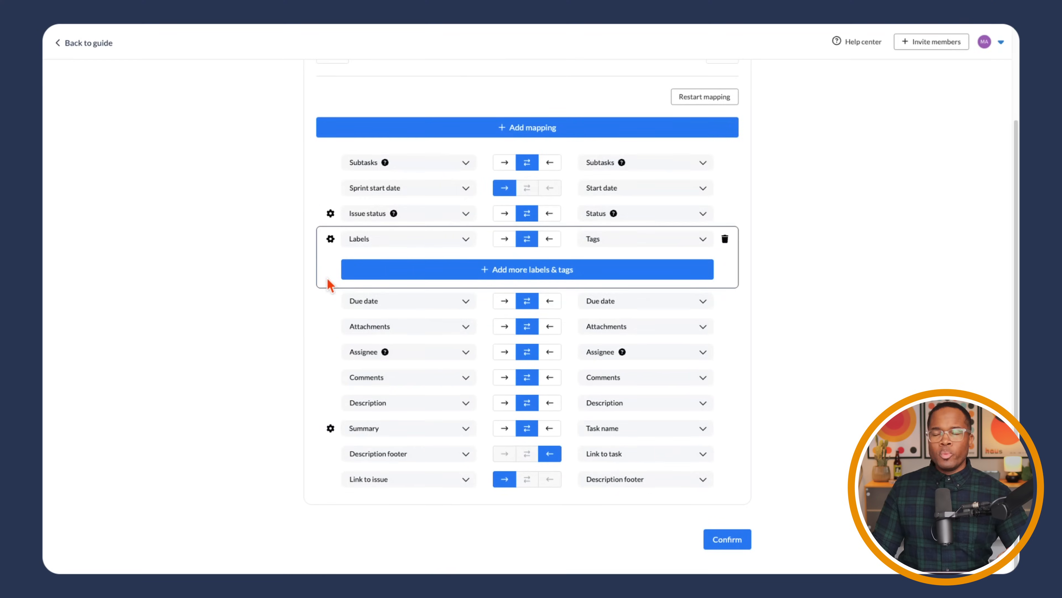
pyautogui.click(459, 241)
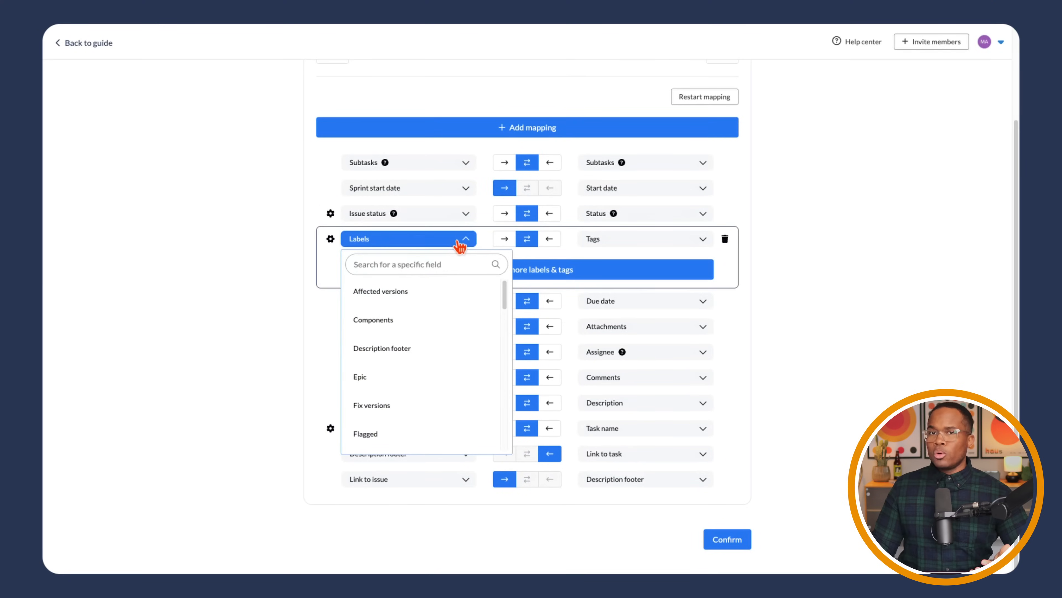
pyautogui.click(459, 242)
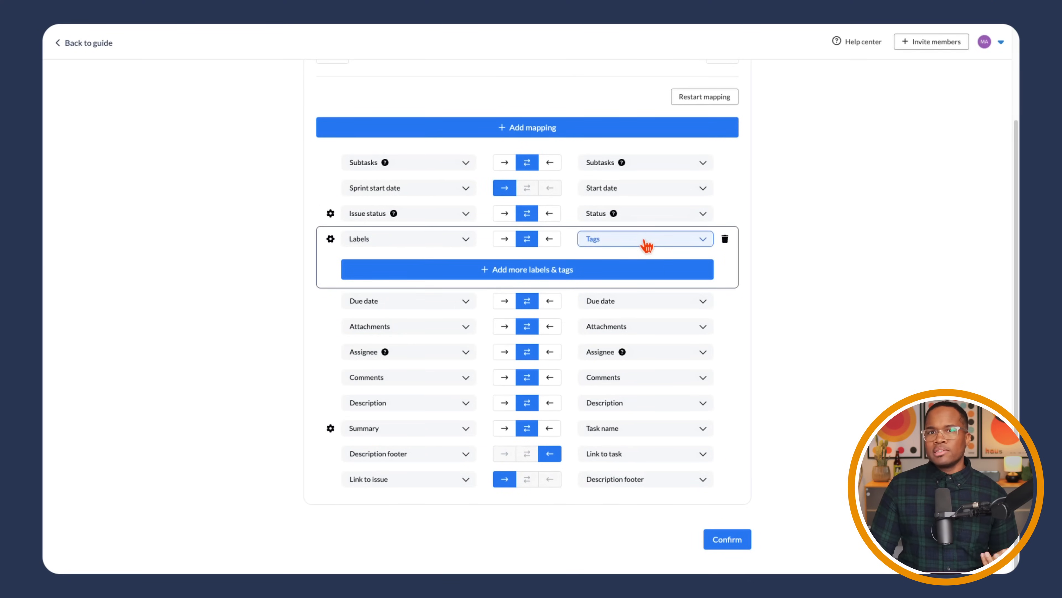
pyautogui.click(506, 276)
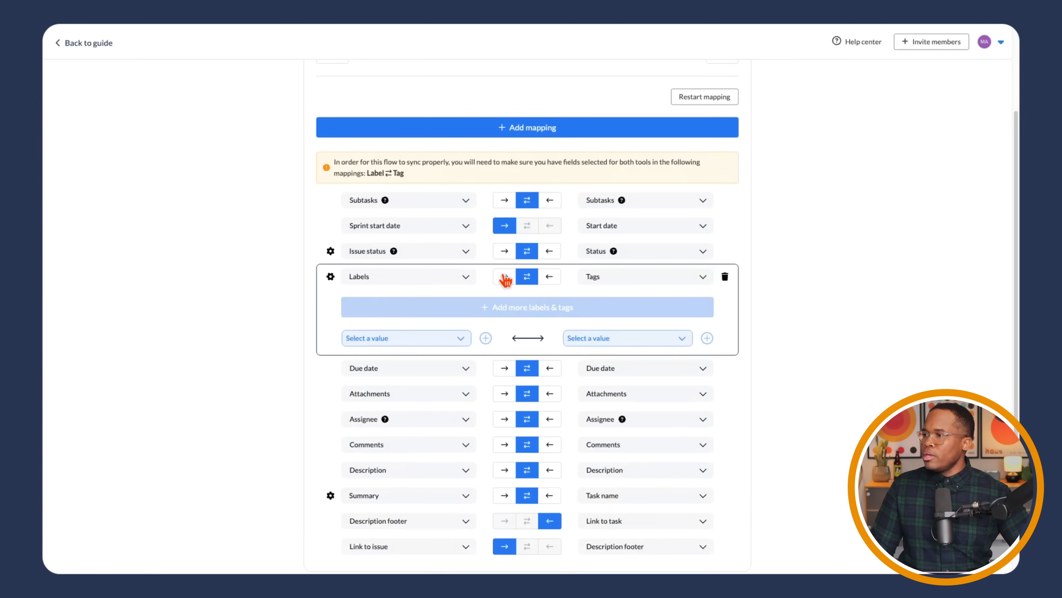
pyautogui.click(414, 341)
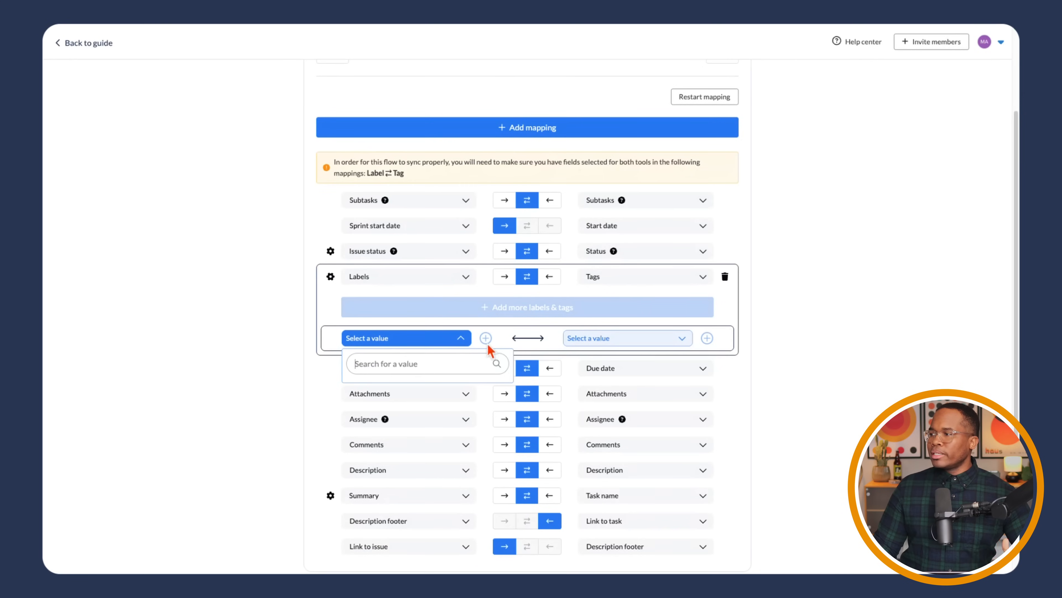
pyautogui.click(725, 340)
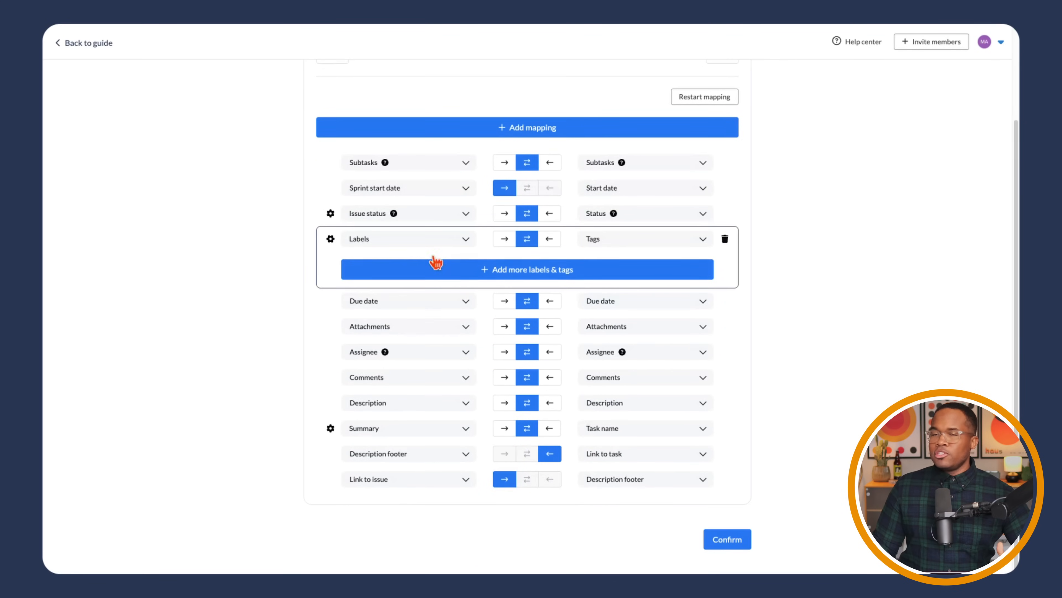
pyautogui.click(331, 240)
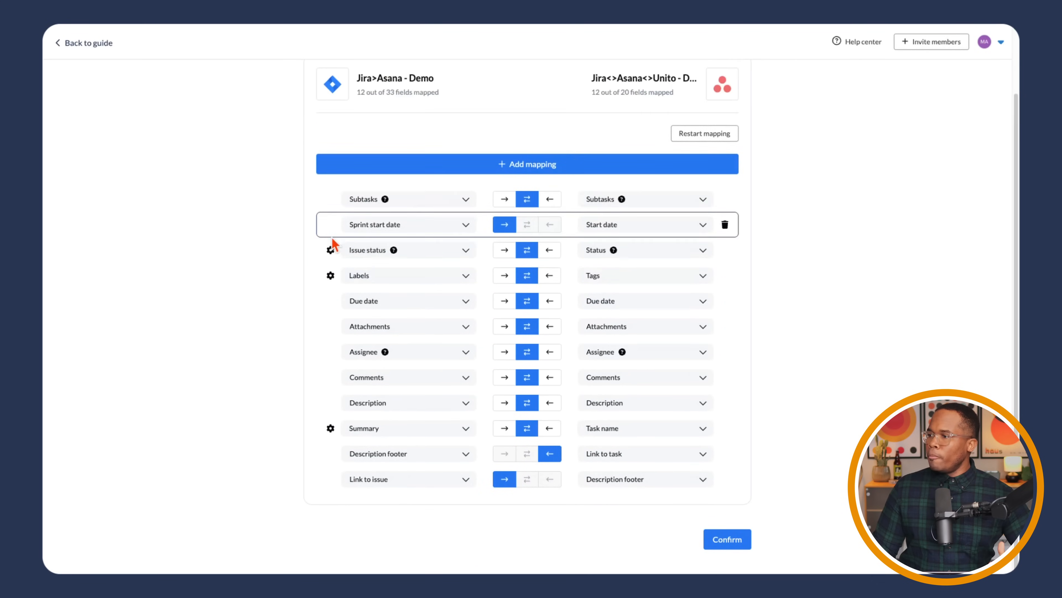
# Examine the Summary mapping's optional issue number setting and the Asana field choices paired with Link to issue
pyautogui.click(330, 428)
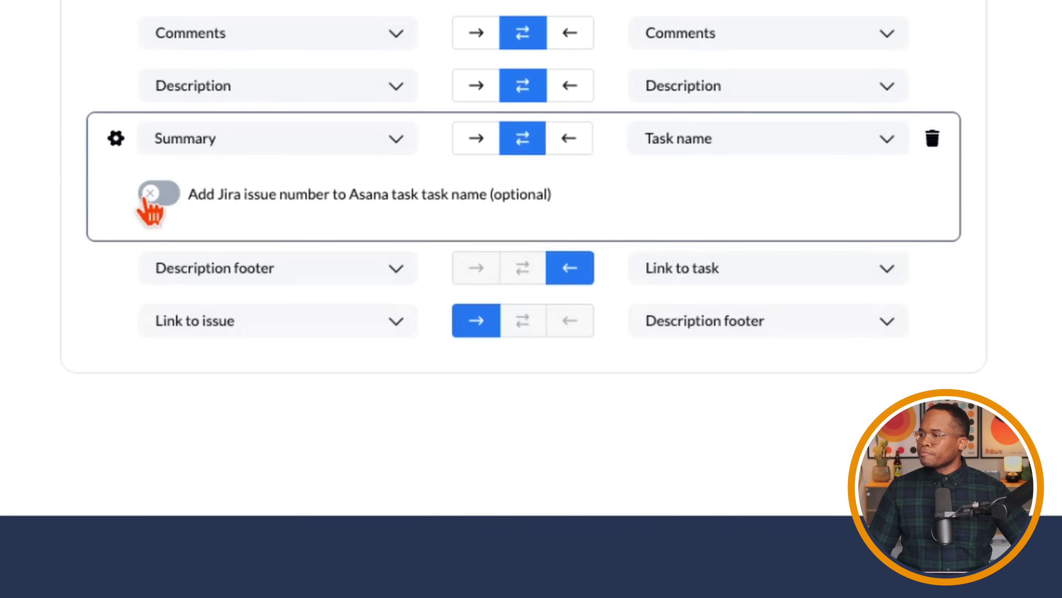
pyautogui.click(115, 138)
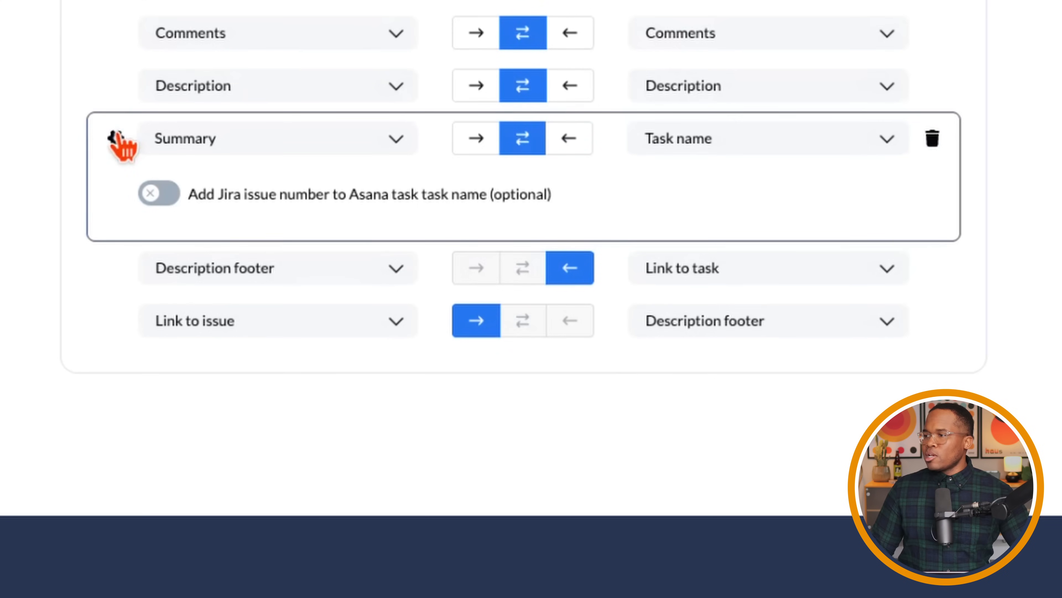
pyautogui.scroll(3, 316, 100)
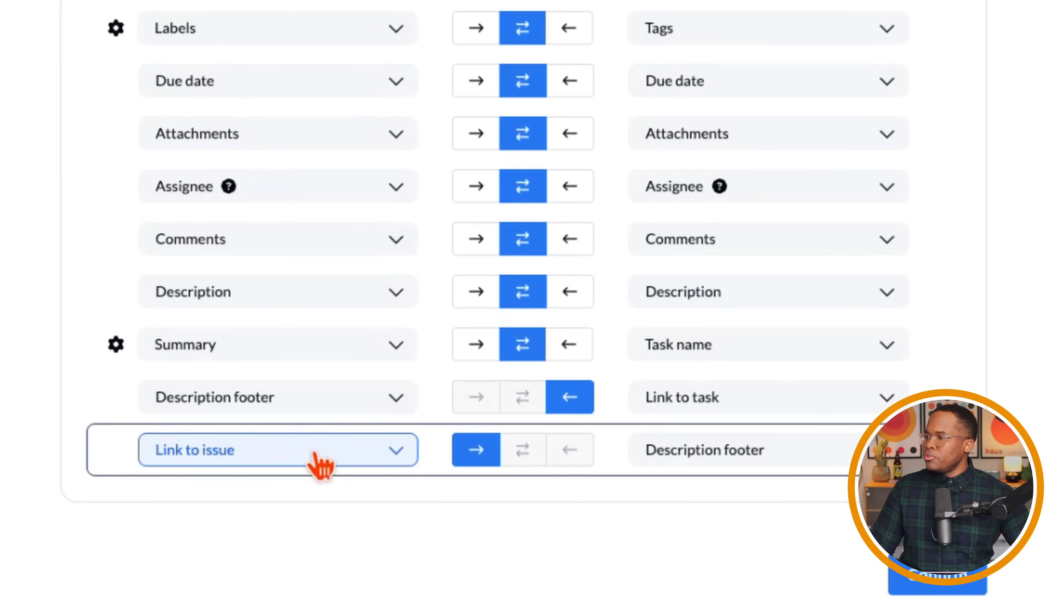
pyautogui.click(723, 456)
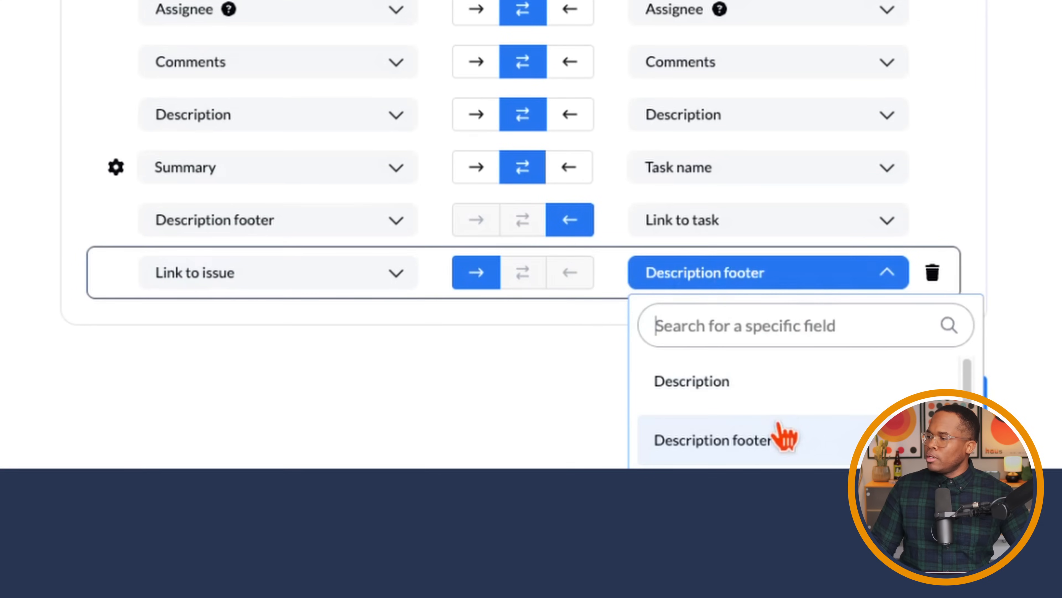
pyautogui.click(421, 383)
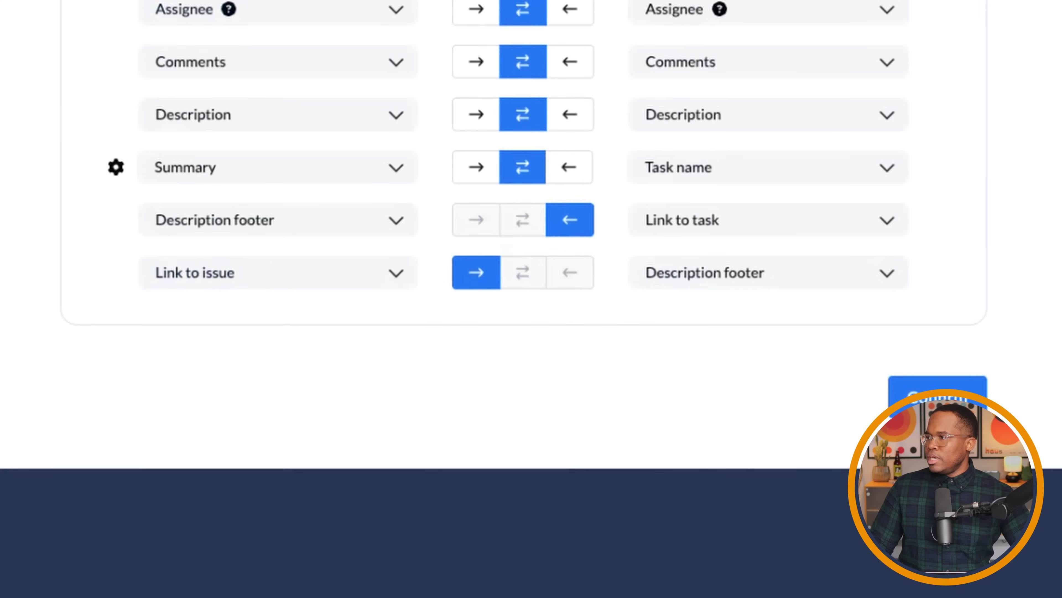
# Add an empty field mapping, browse the Jira and Asana fields available for it, and discard it
pyautogui.scroll(1, 522, 234)
pyautogui.click(449, 199)
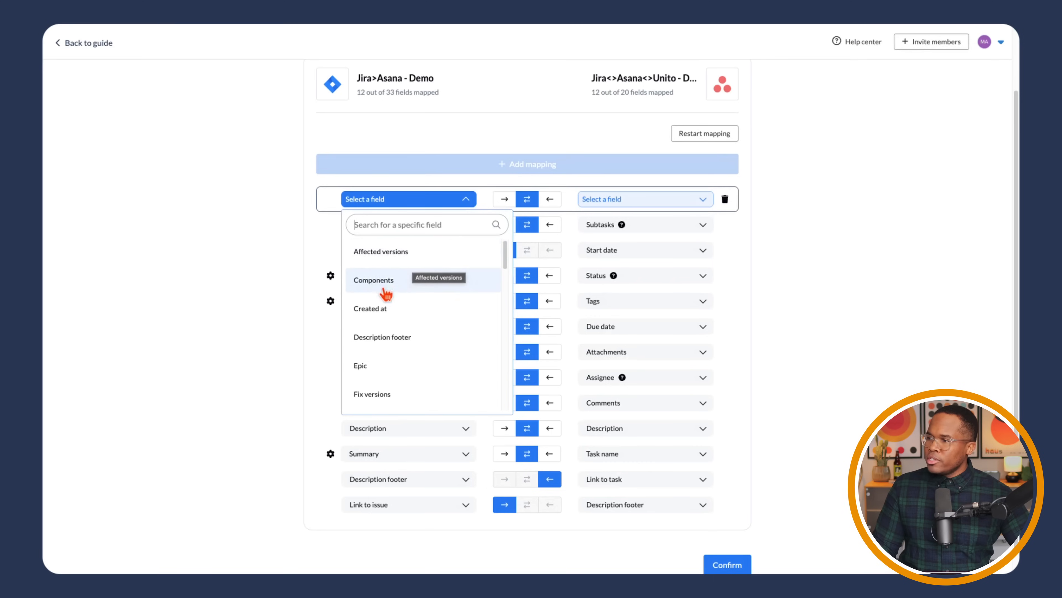
pyautogui.scroll(-1, 386, 309)
pyautogui.scroll(-5, 437, 304)
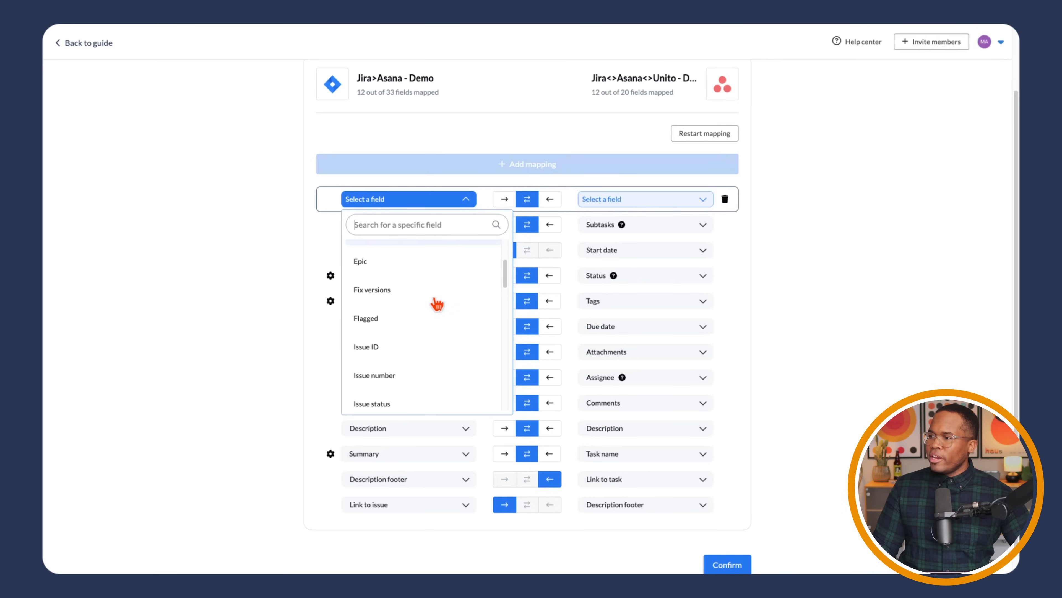
pyautogui.scroll(-5, 419, 325)
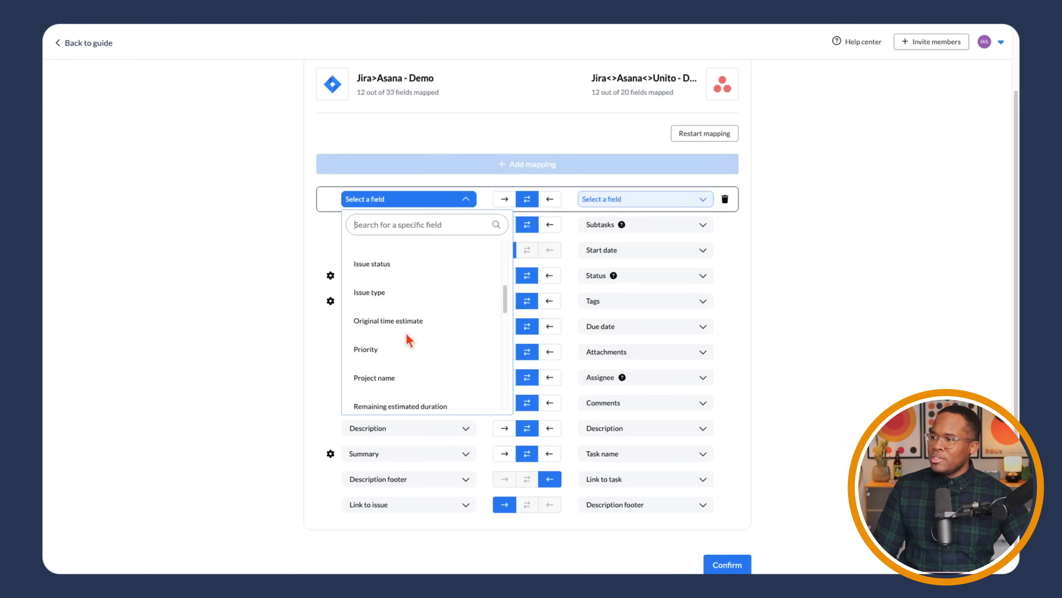
pyautogui.click(605, 199)
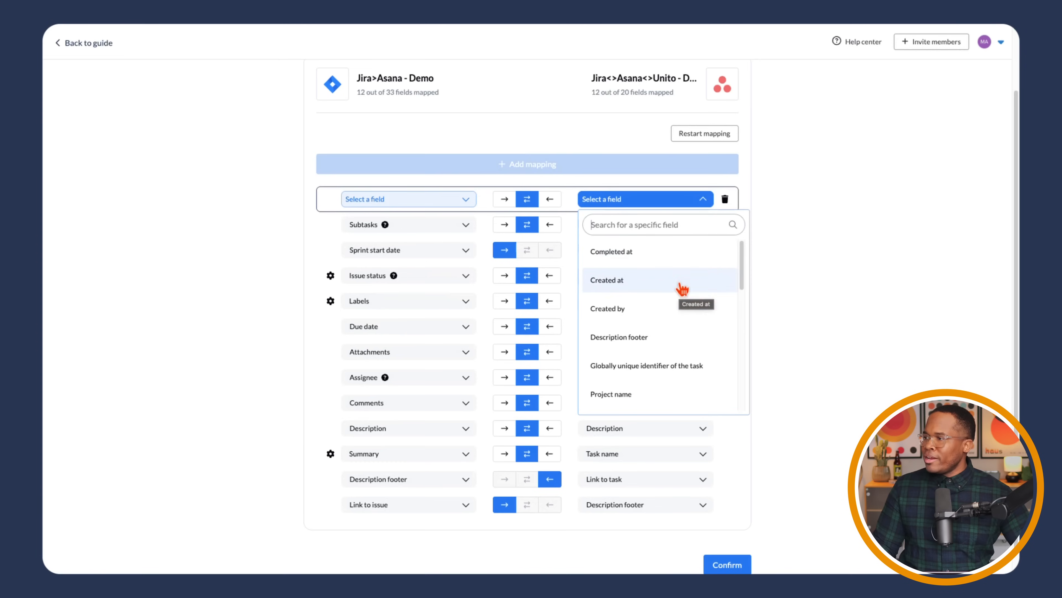
pyautogui.scroll(-5, 641, 312)
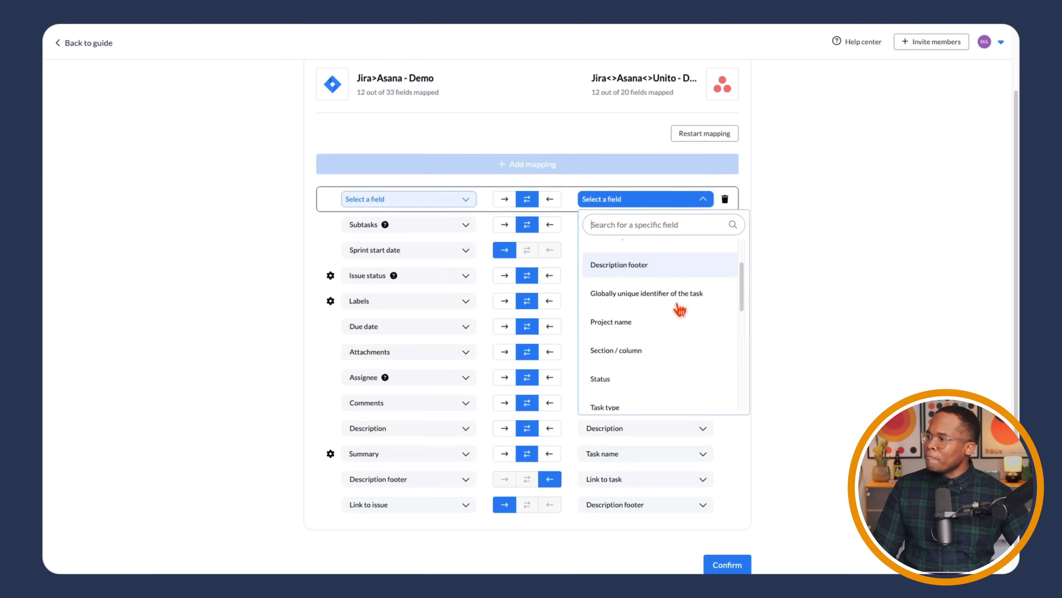
pyautogui.scroll(3, 648, 320)
pyautogui.scroll(-10, 644, 318)
pyautogui.scroll(10, 648, 322)
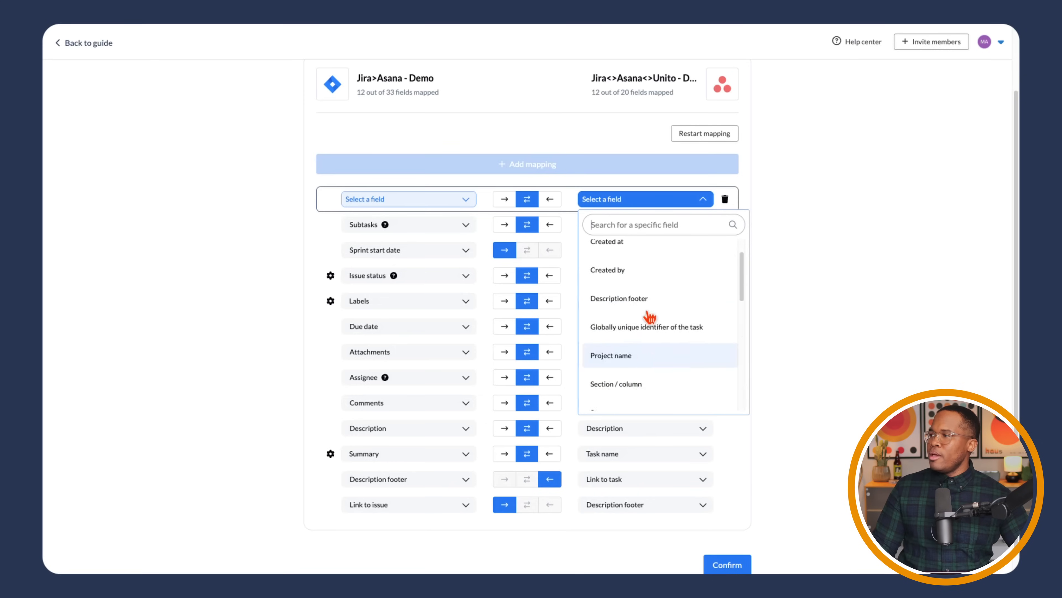
pyautogui.click(728, 200)
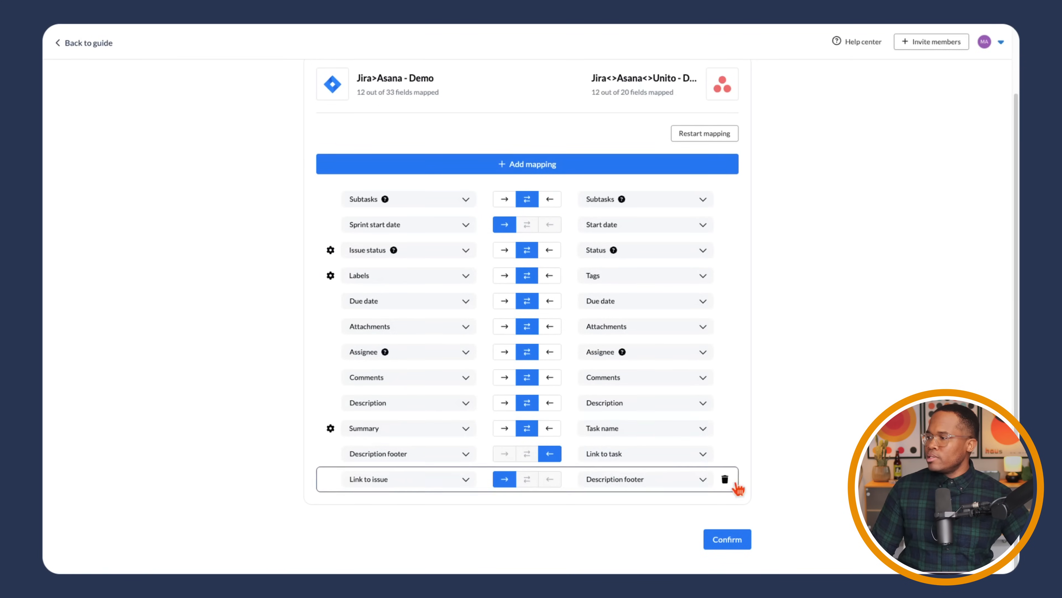
# Confirm the field mappings between Jira and Asana
pyautogui.click(733, 543)
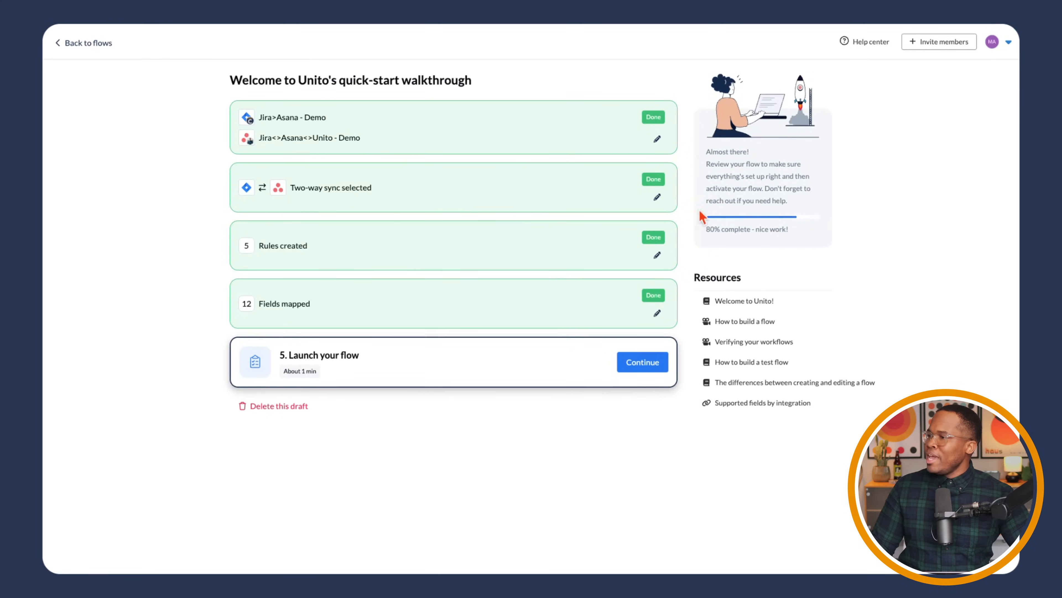
# Launch the two-way flow between Jira and Asana with auto sync enabled, keeping the suggested flow name
pyautogui.click(637, 363)
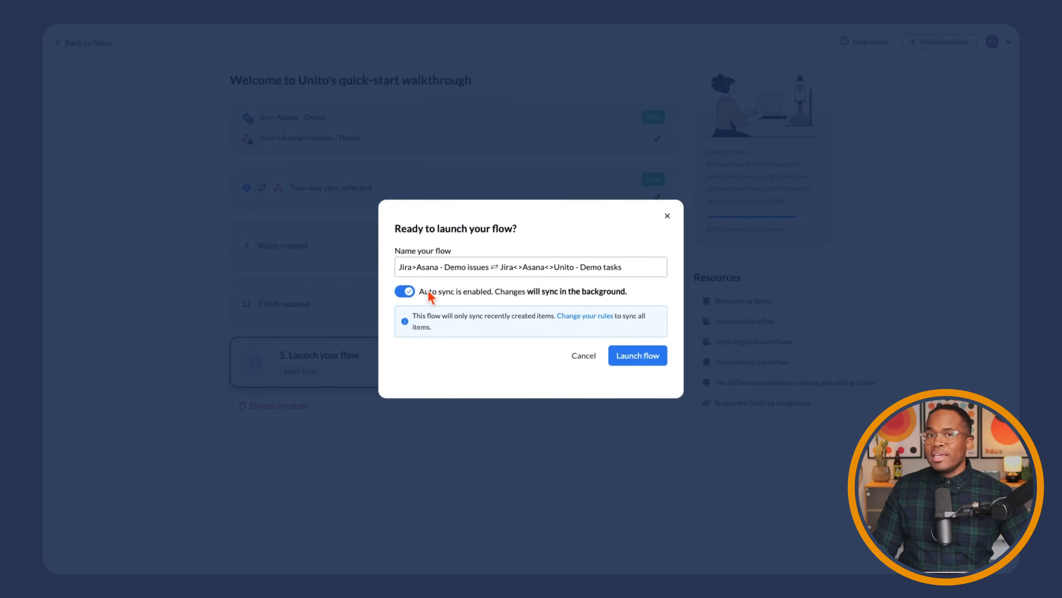
pyautogui.click(637, 355)
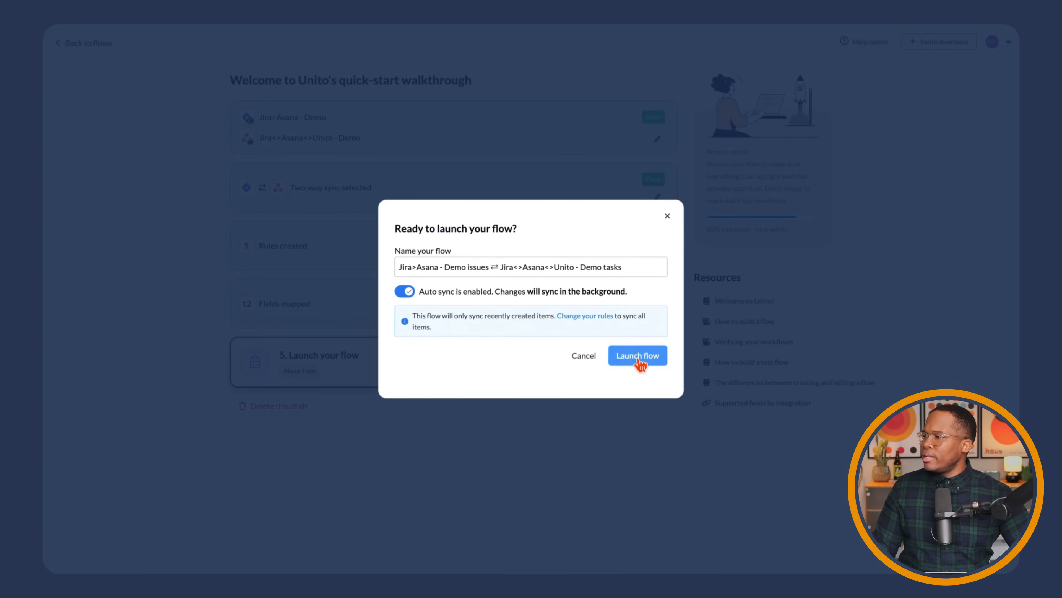
pyautogui.click(638, 357)
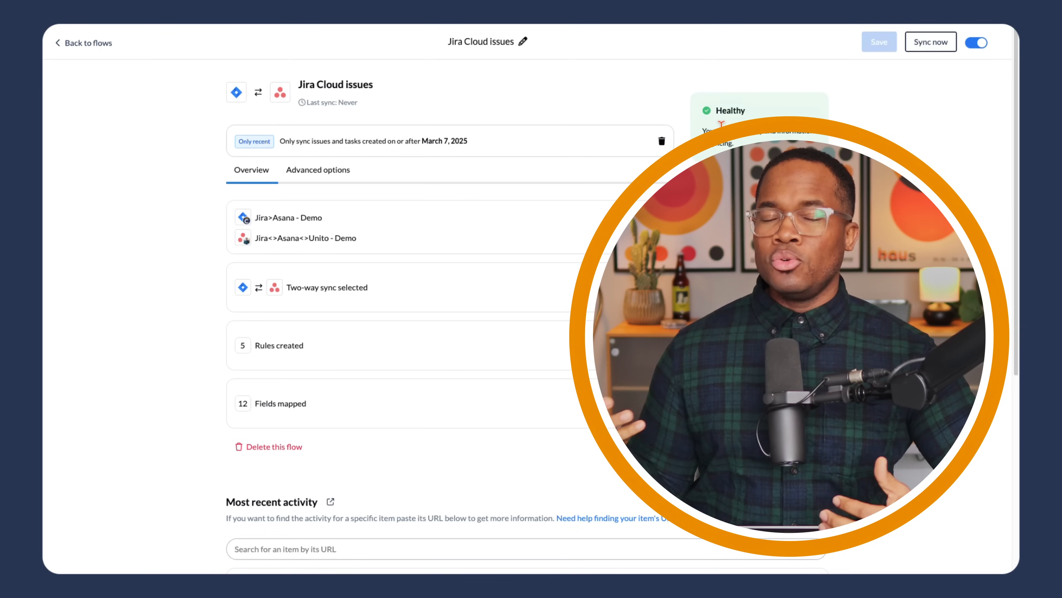
# Switch to the Jira<>Asana<>Unito - Demo project in Asana and add a To Do task "From Asana", self-assigned and due 04/07/25
pyautogui.moveTo(317, 33)
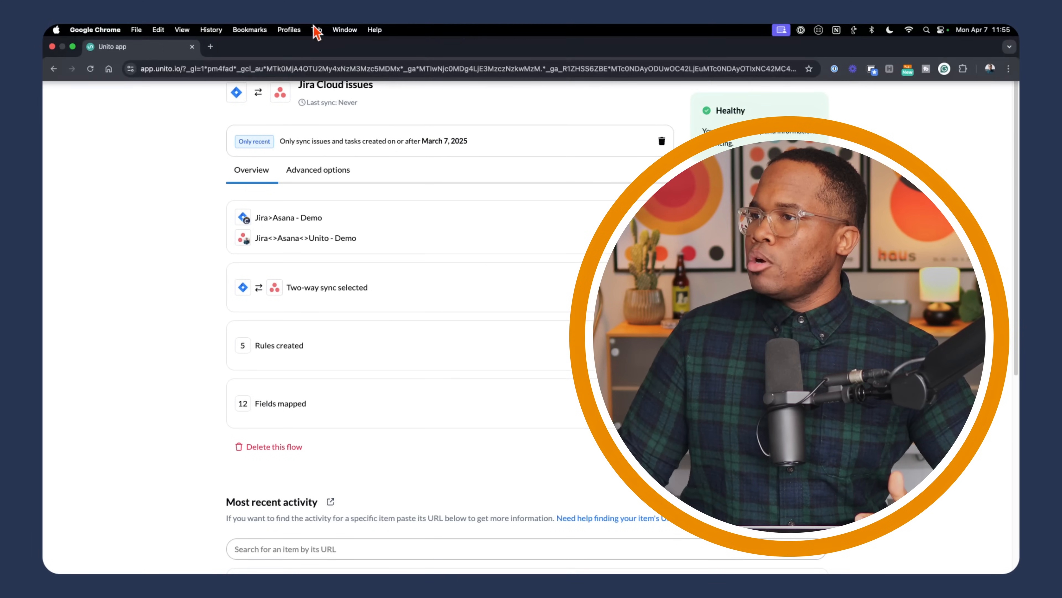
pyautogui.hotkey('ctrl', 'Up')
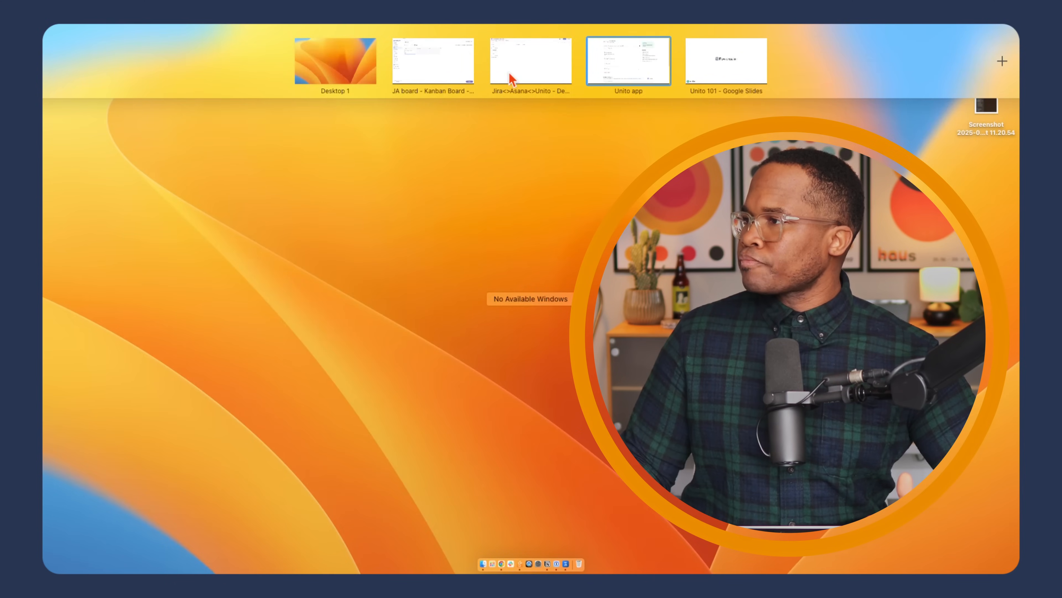
pyautogui.click(531, 74)
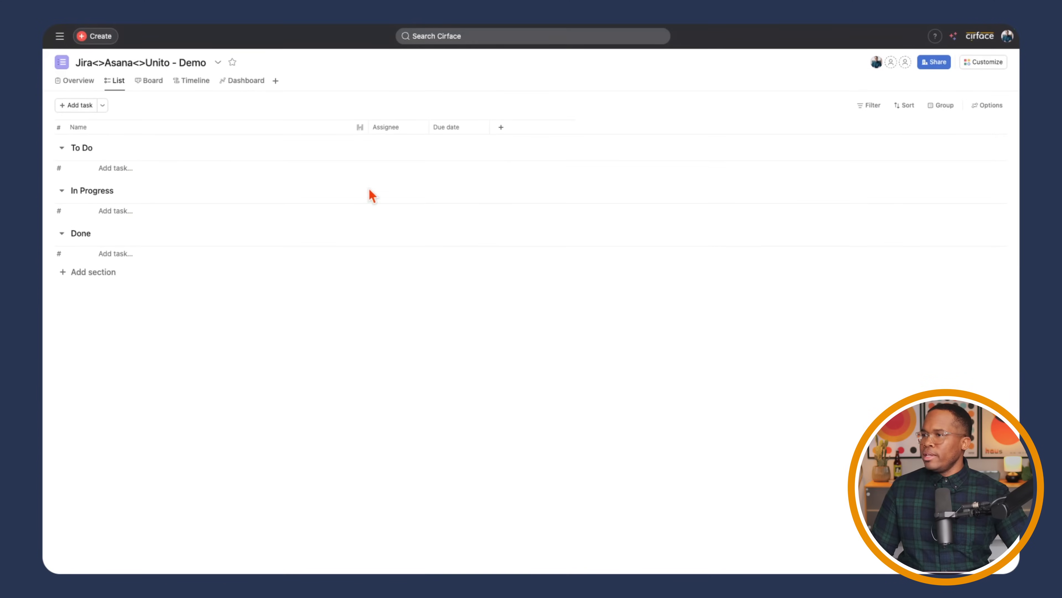
pyautogui.click(123, 172)
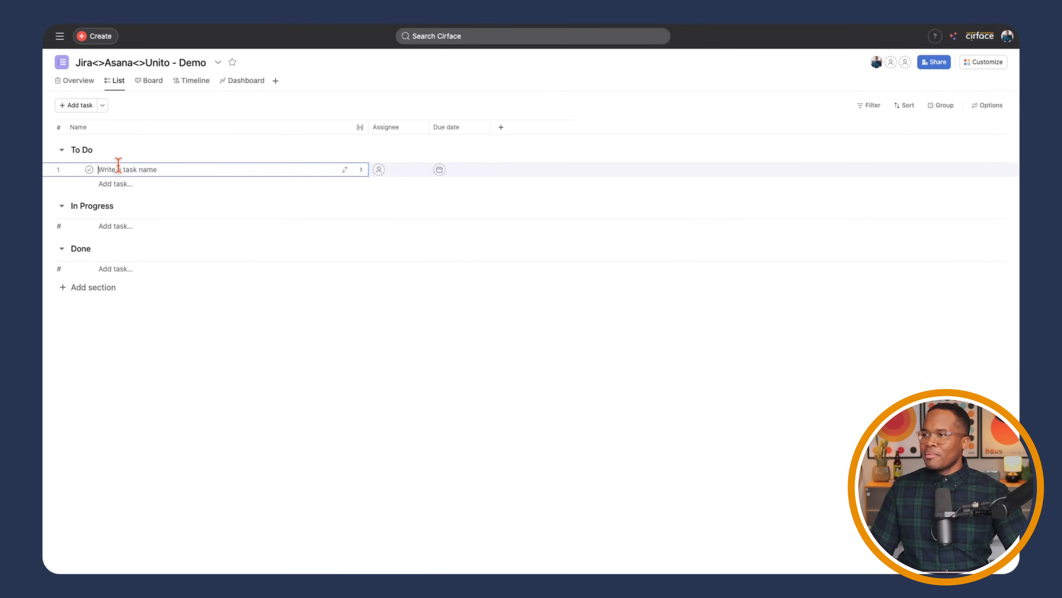
pyautogui.write('From Asana')
pyautogui.click(381, 169)
pyautogui.click(396, 188)
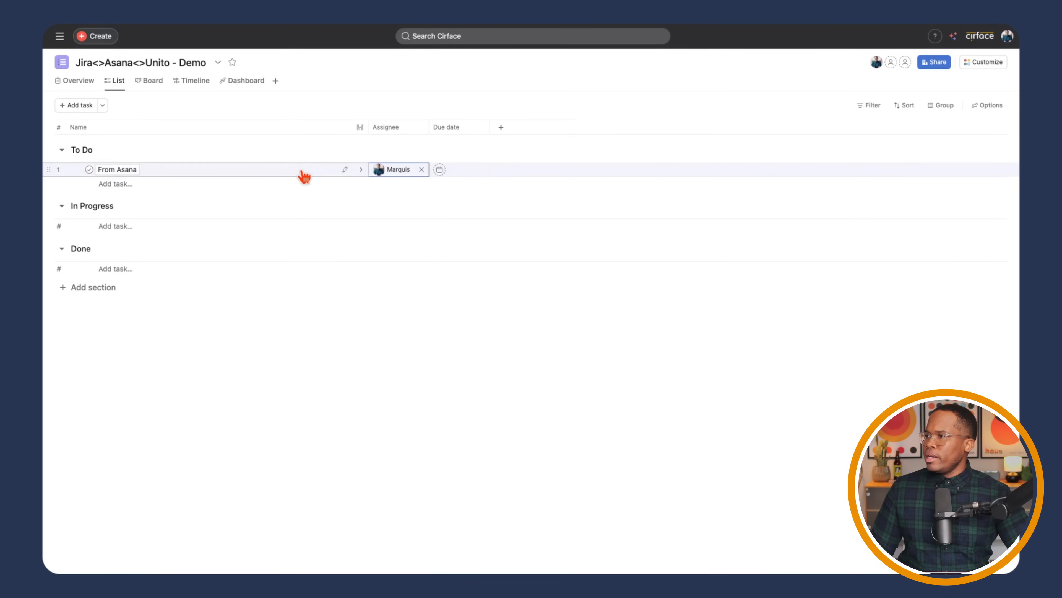
pyautogui.click(439, 170)
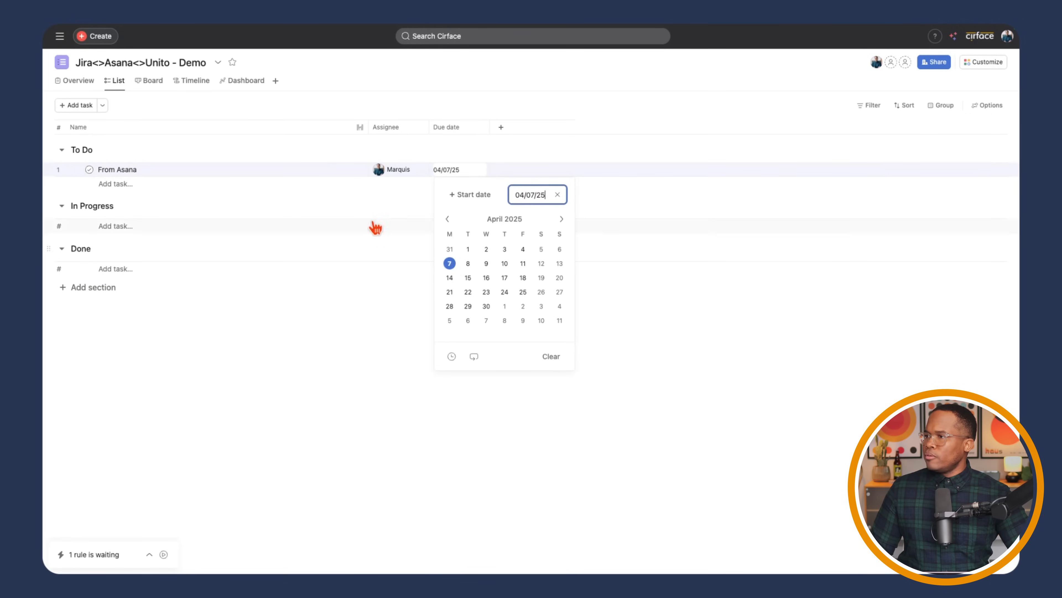
# Open the From Asana task's details and attach the file Screenshot 2025-04-07 at 11.21.12.png from the computer
pyautogui.click(284, 172)
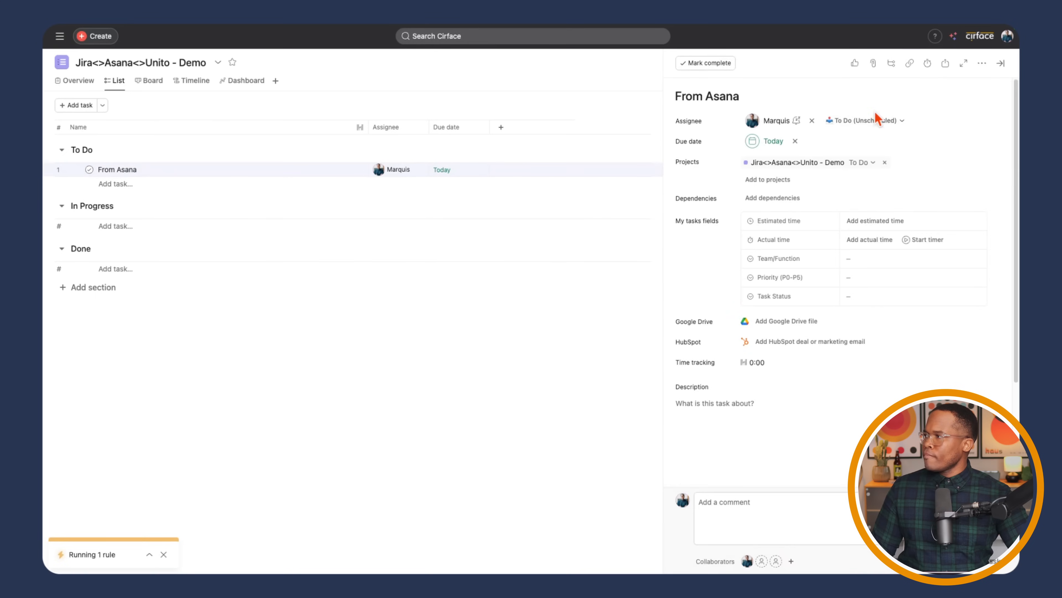
pyautogui.click(874, 63)
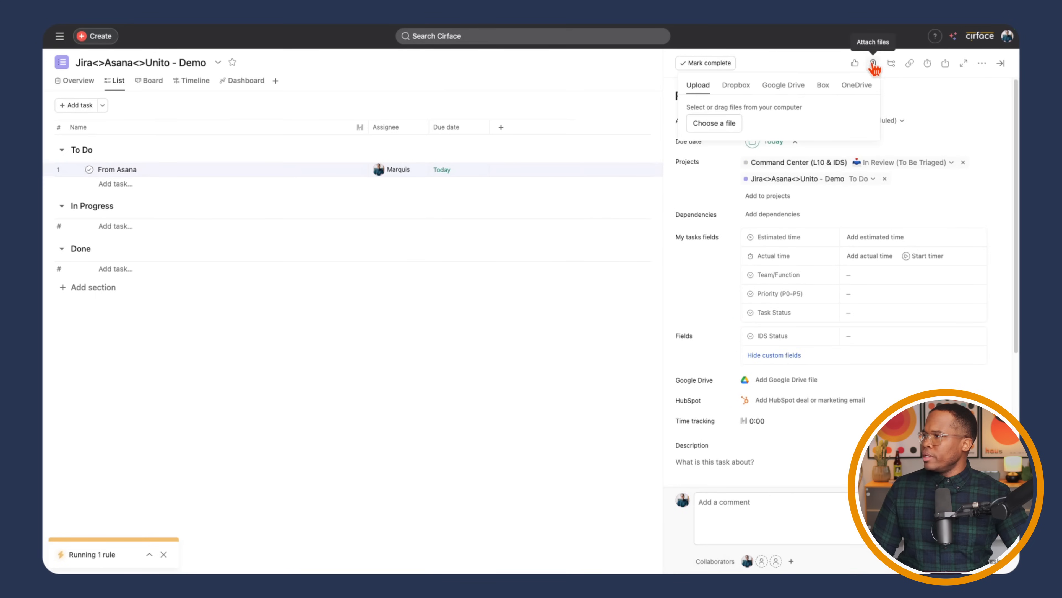
pyautogui.click(728, 122)
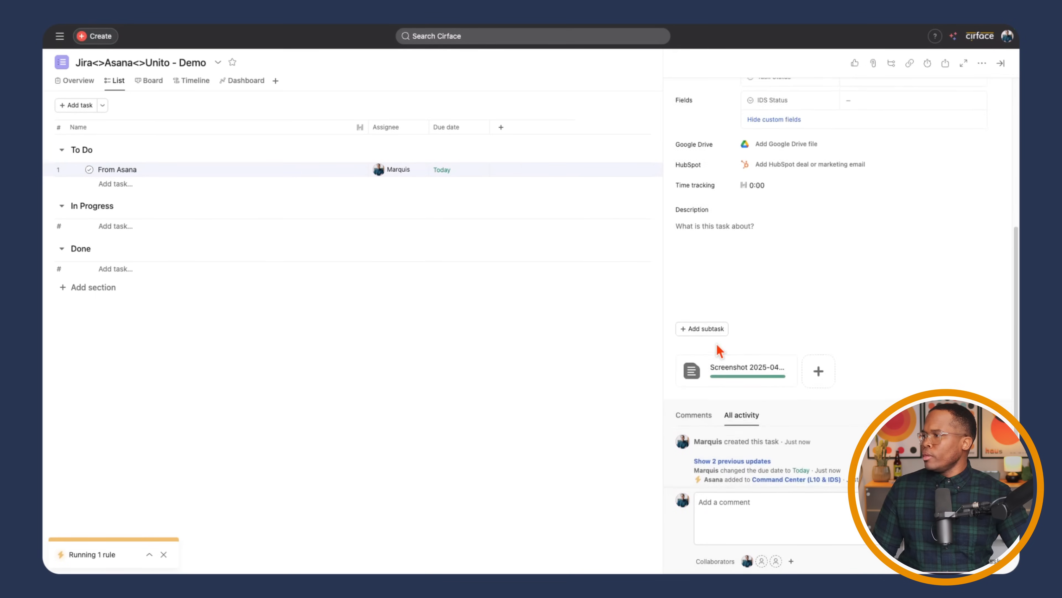
# Enter "Asana Description" as the description of the From Asana task
pyautogui.click(712, 239)
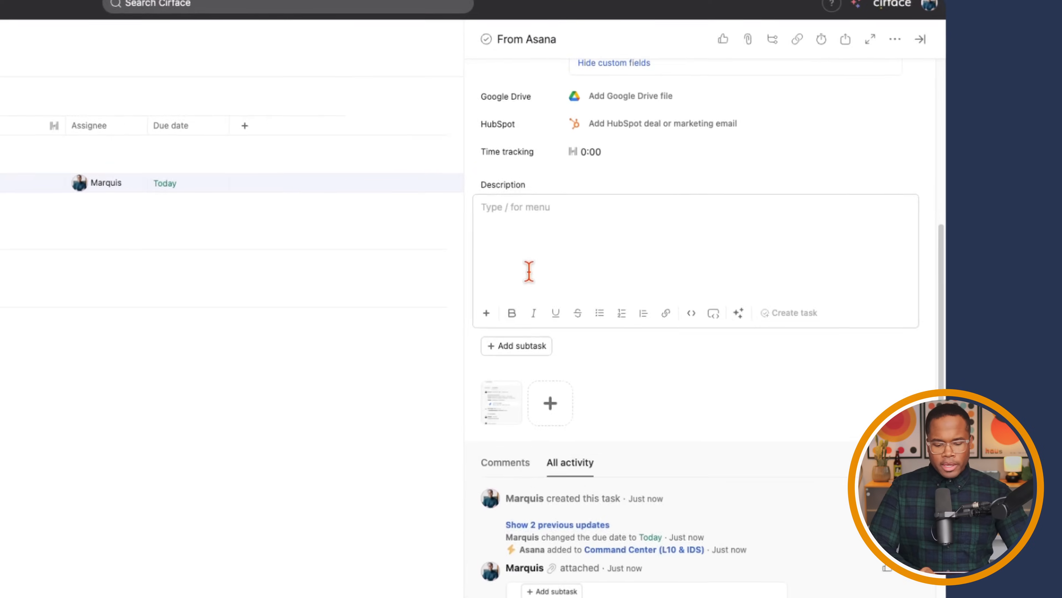
pyautogui.write('As')
pyautogui.write('ana Desc')
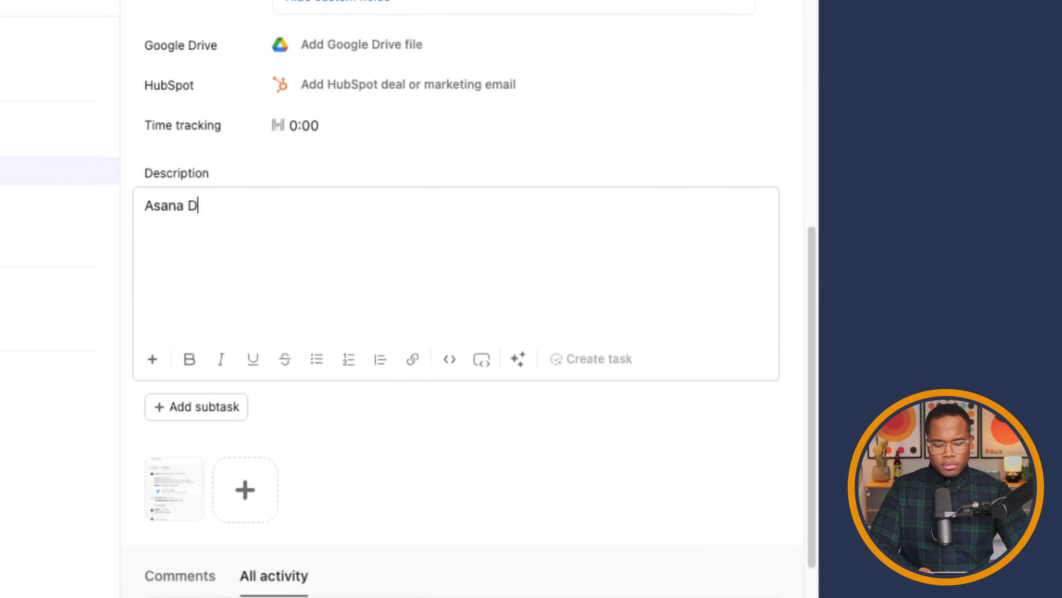
pyautogui.write('ription')
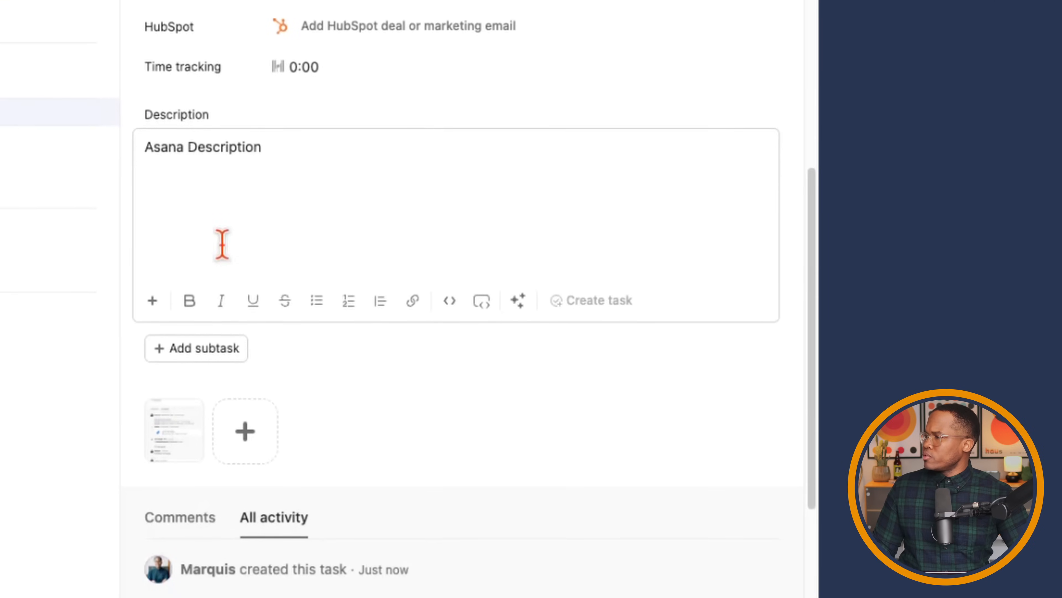
pyautogui.click(226, 336)
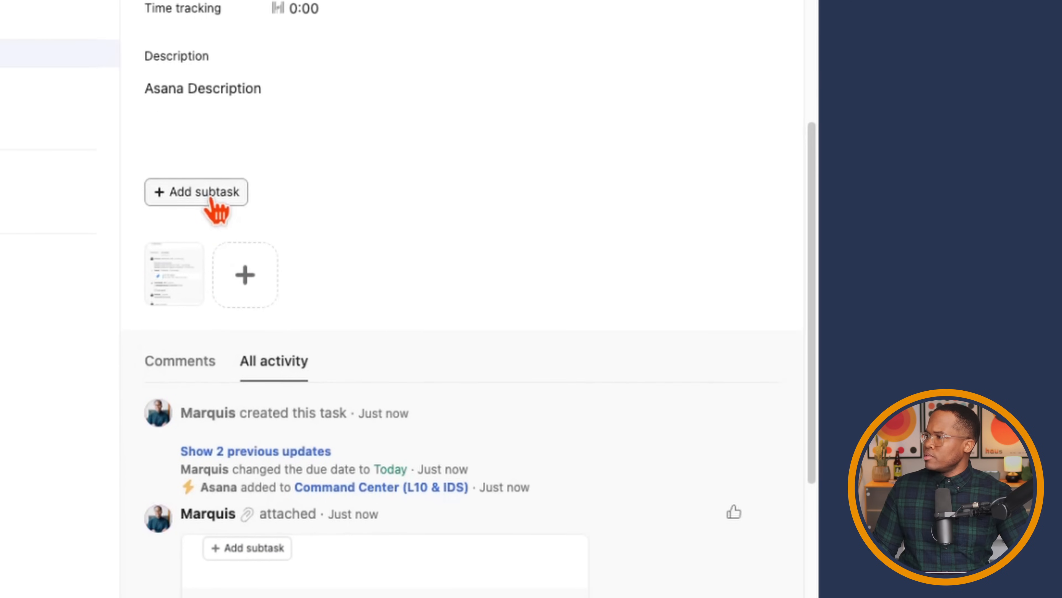
# Add a subtask "ST 1" to the From Asana task, self-assigned and due April 7, 2025
pyautogui.click(210, 242)
pyautogui.write('ST 1')
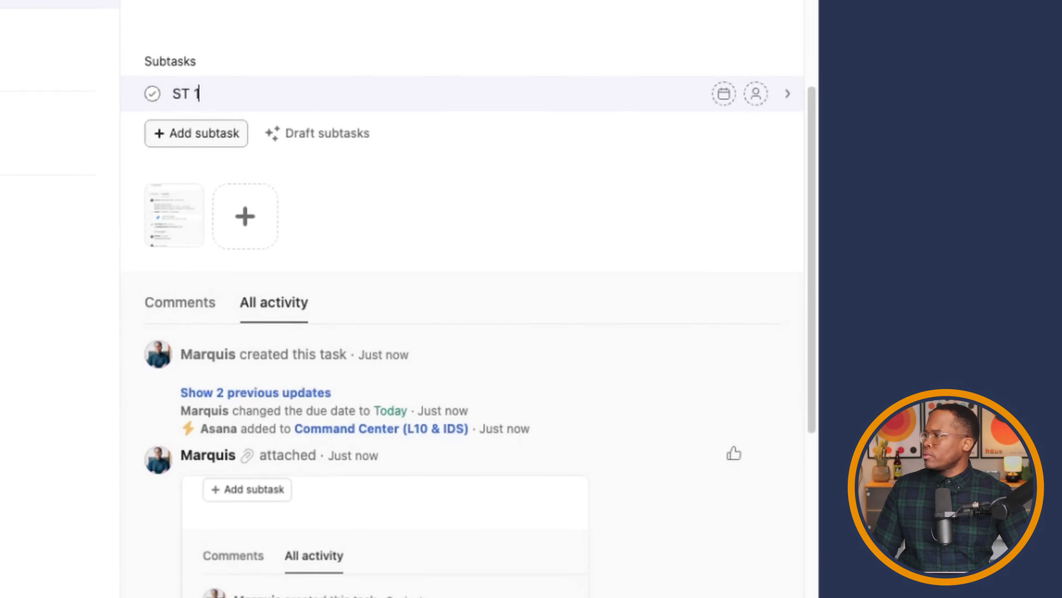
pyautogui.hotkey('Tab', 'm')
pyautogui.hotkey('Tab', 'd')
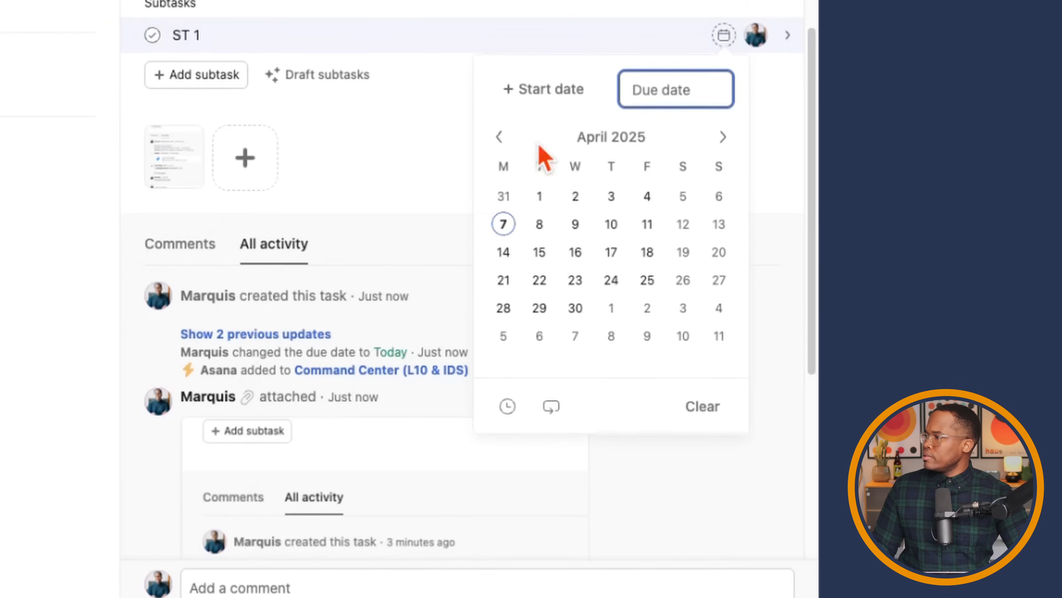
pyautogui.click(506, 211)
pyautogui.click(403, 216)
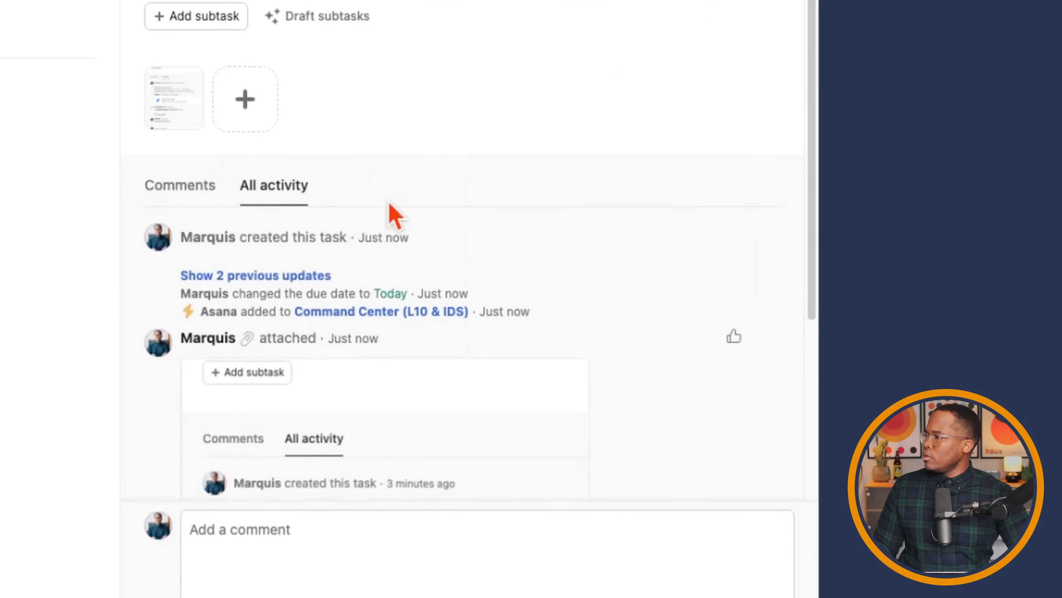
# Post the comment "Asana Comment" on the From Asana task and close its details
pyautogui.click(317, 541)
pyautogui.write('Asana ')
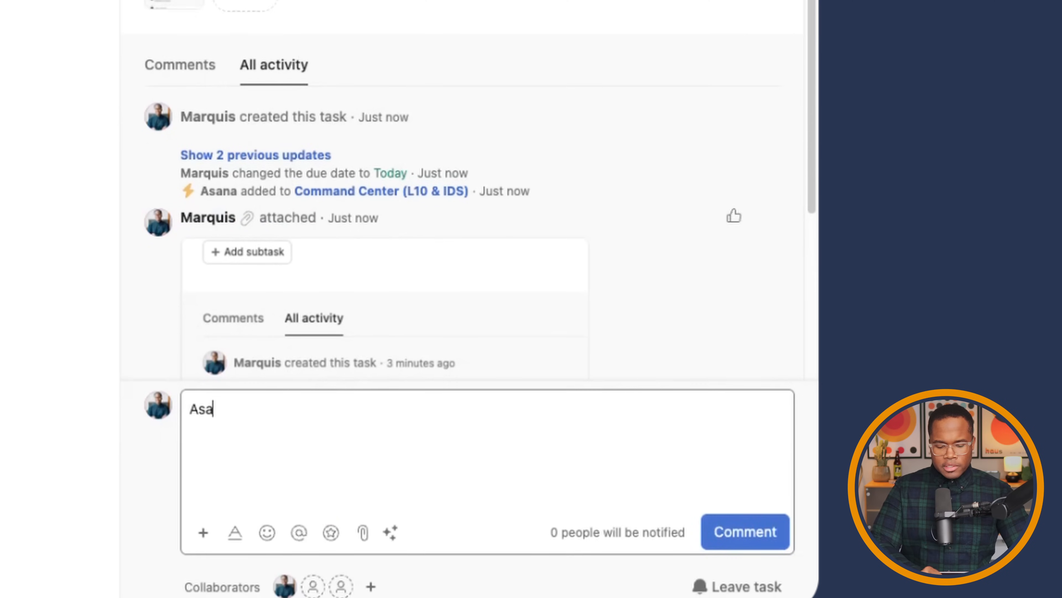
pyautogui.write('Comment')
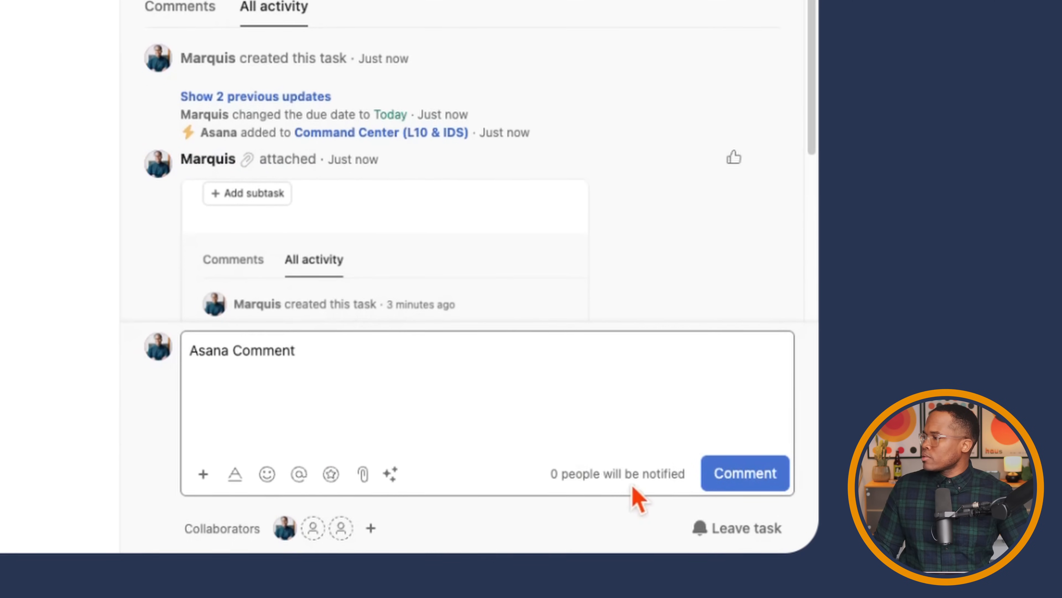
pyautogui.click(723, 481)
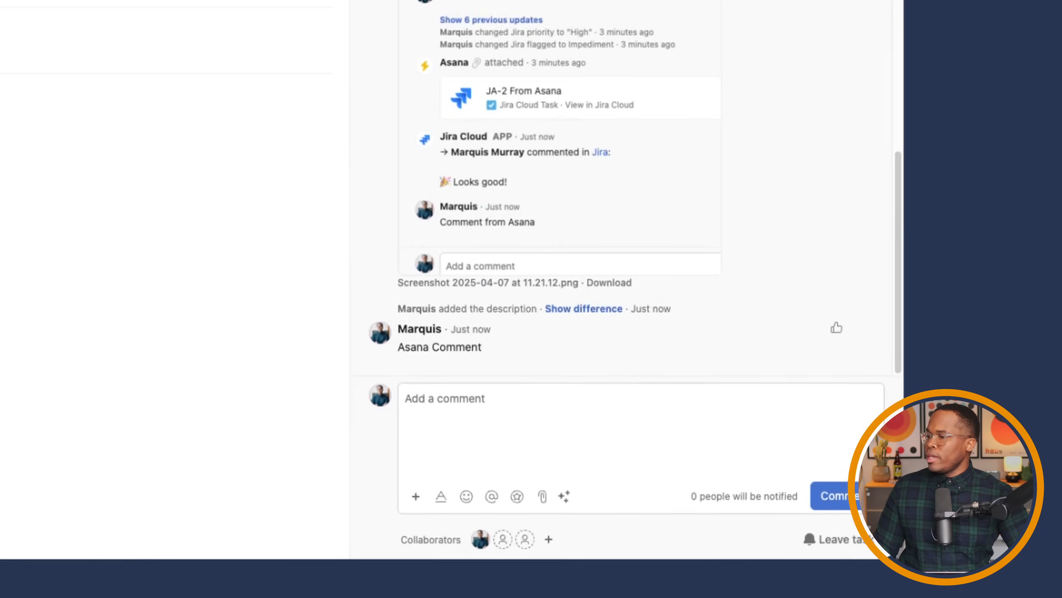
pyautogui.click(141, 487)
# Switch to the JA board in Jira, open the synced From Asana issue and review its description, due date, attachment and comment
pyautogui.hotkey('ctrl', 'Up')
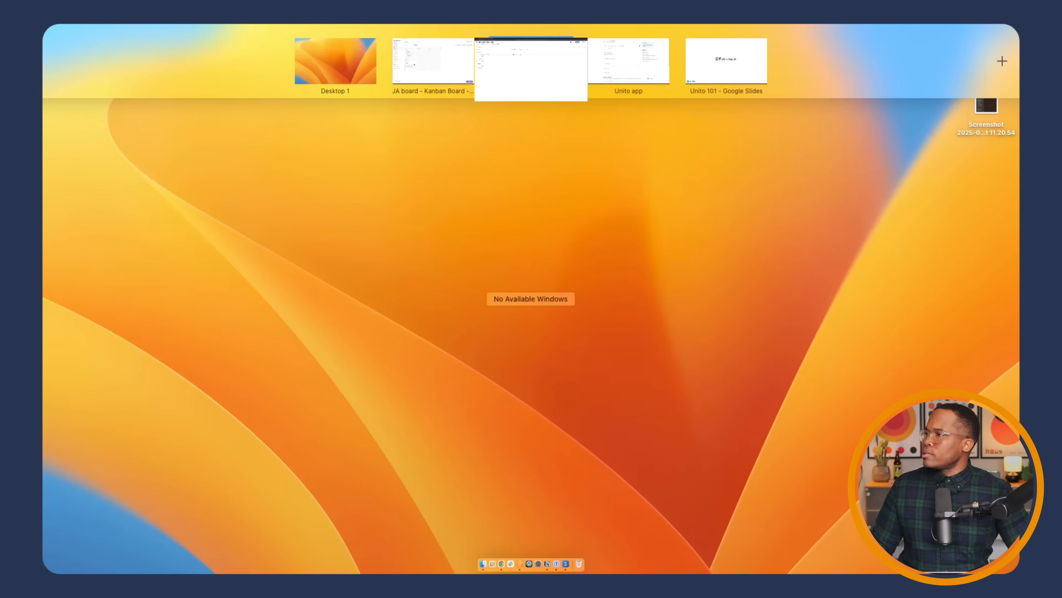
pyautogui.click(426, 49)
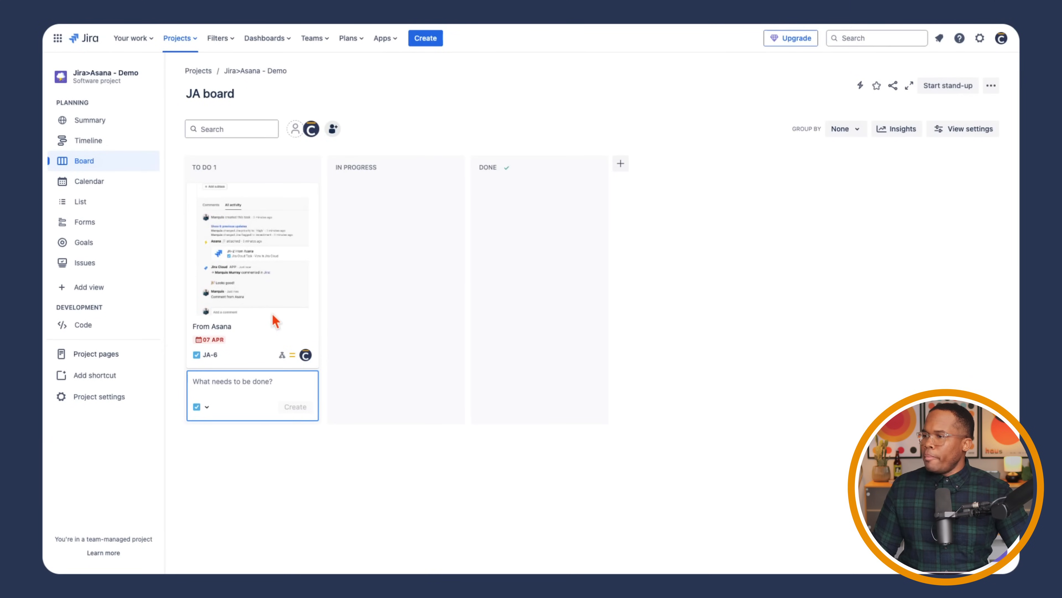
pyautogui.click(254, 340)
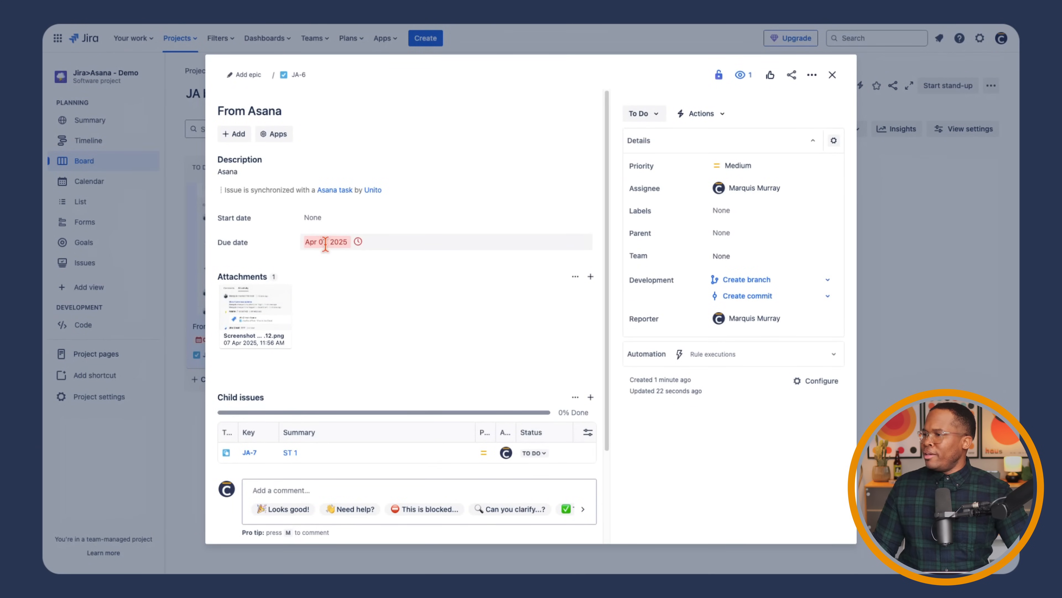
pyautogui.scroll(-3, 320, 319)
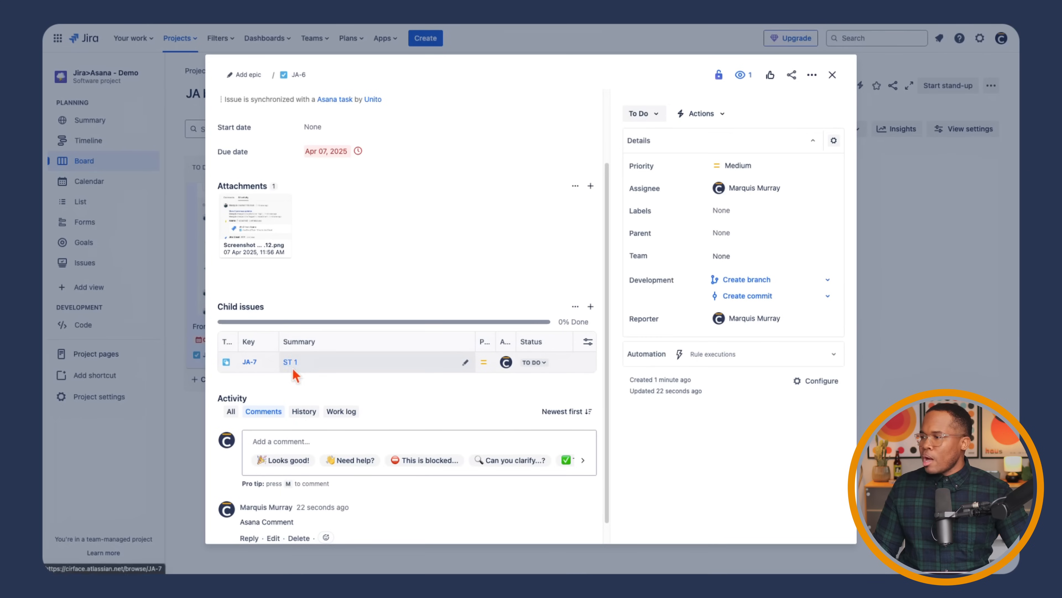
# Change the status of child issue ST 1 to In Progress
pyautogui.click(535, 362)
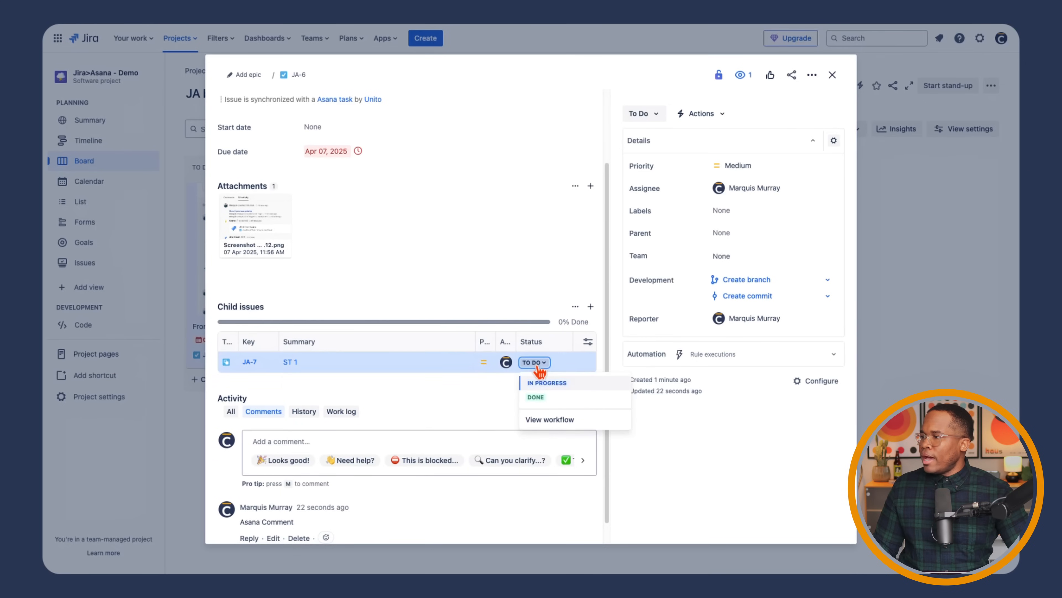
pyautogui.click(547, 384)
pyautogui.scroll(-1, 440, 403)
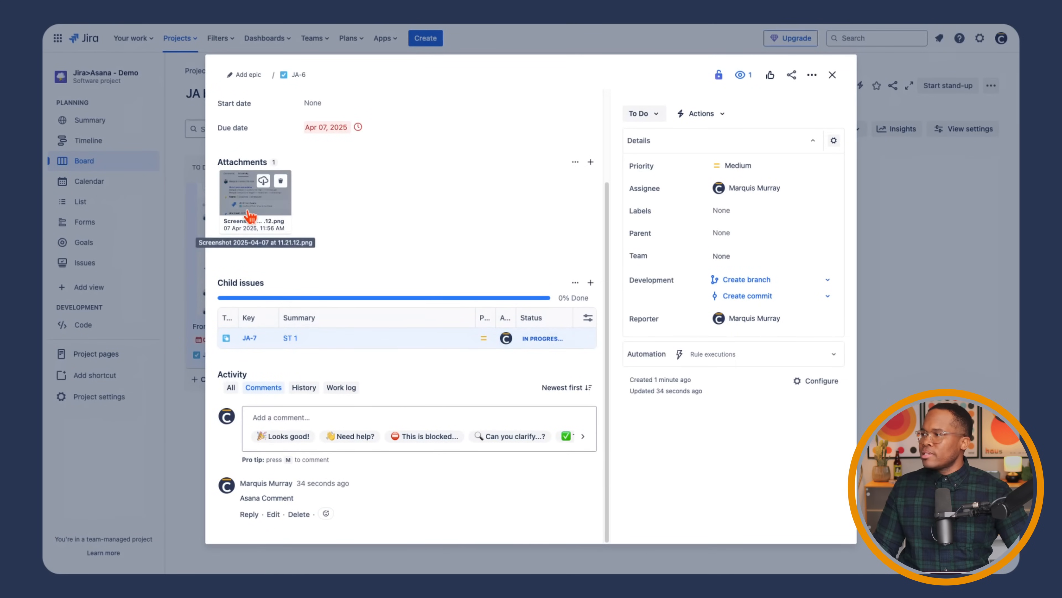
# Compare the assignee's profile on the Jira issue with the assignee's profile on the matching Asana task
pyautogui.scroll(3, 250, 237)
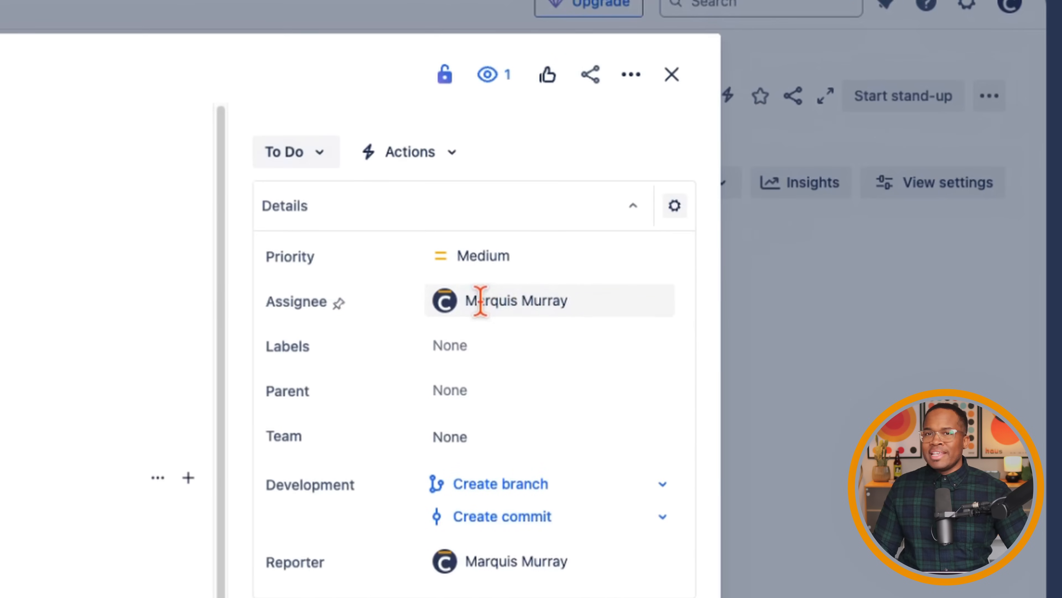
pyautogui.moveTo(480, 300)
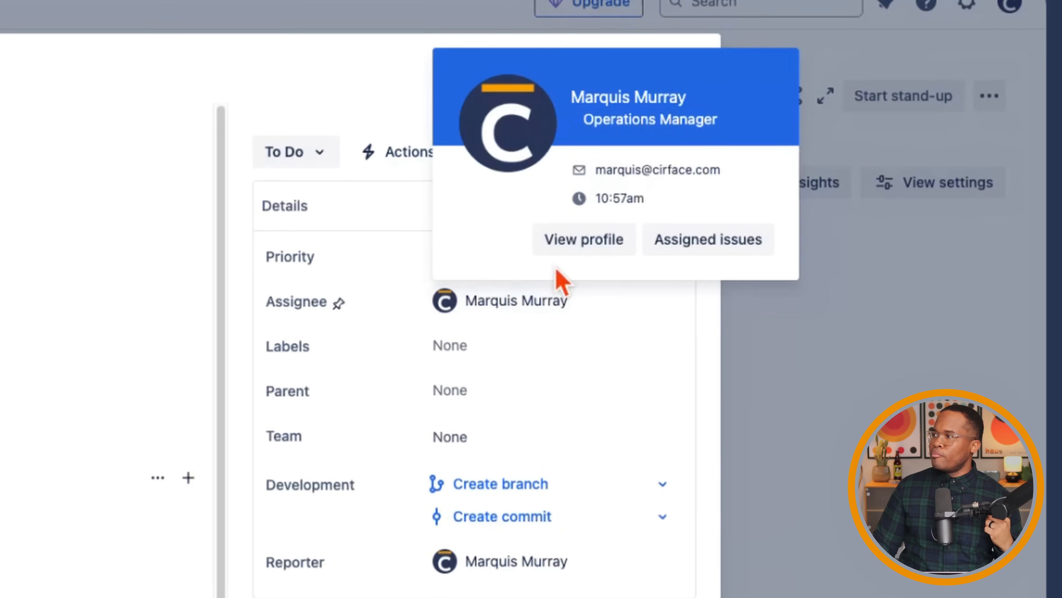
pyautogui.hotkey('ctrl', 'Up')
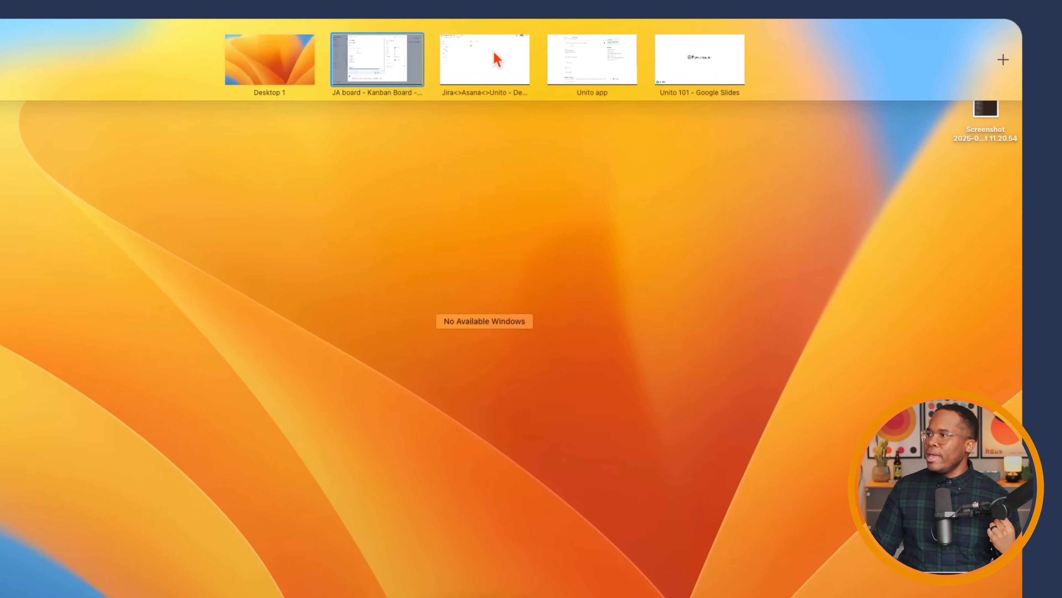
pyautogui.click(470, 52)
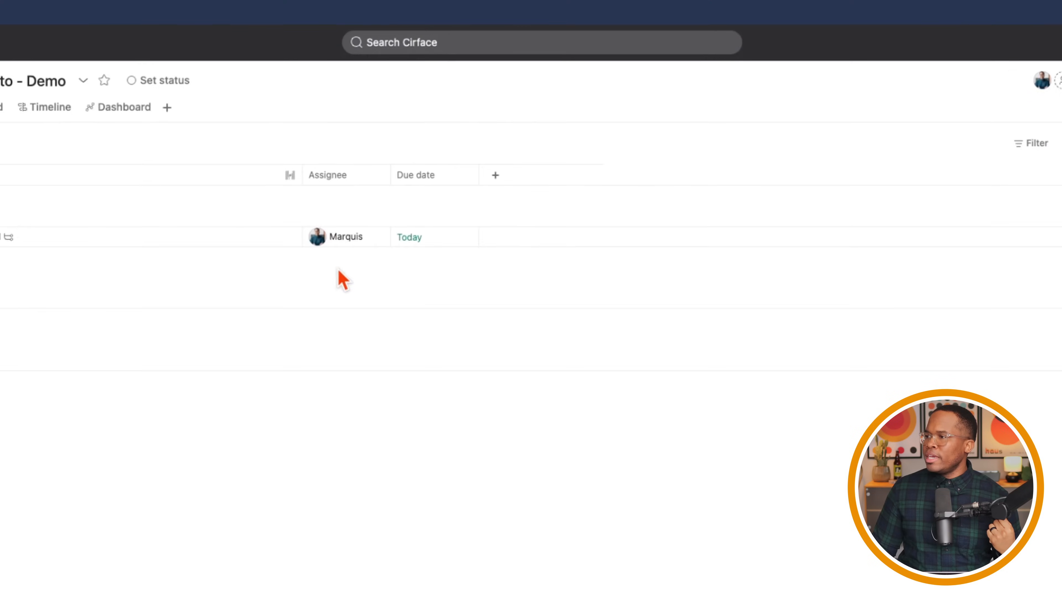
pyautogui.moveTo(393, 167)
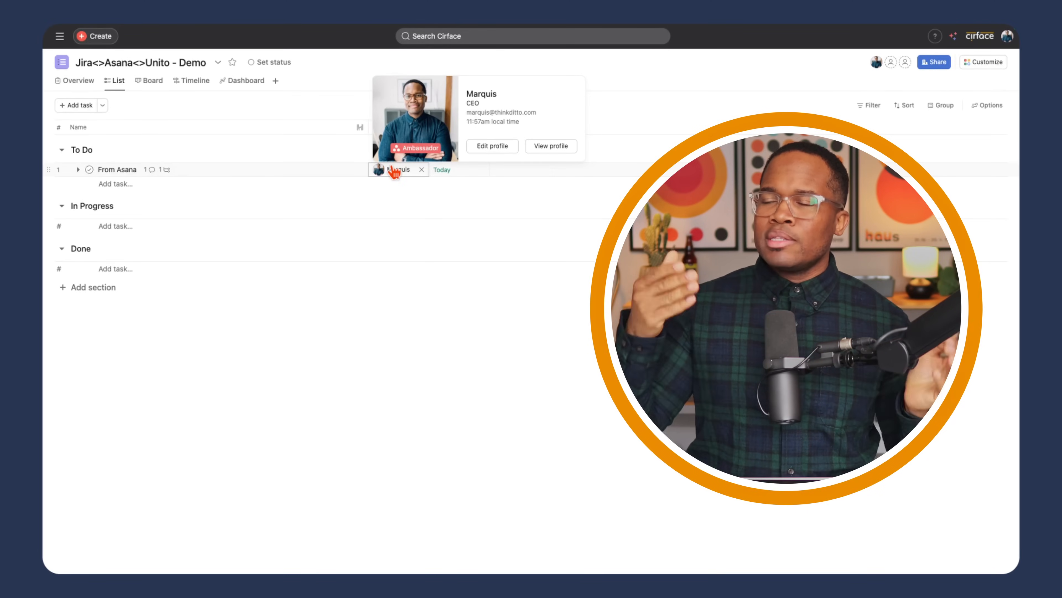
# Switch to the From Asana issue in Jira and append the line "Jira description info" to its description, saving the change
pyautogui.hotkey('ctrl', 'Up')
pyautogui.click(443, 64)
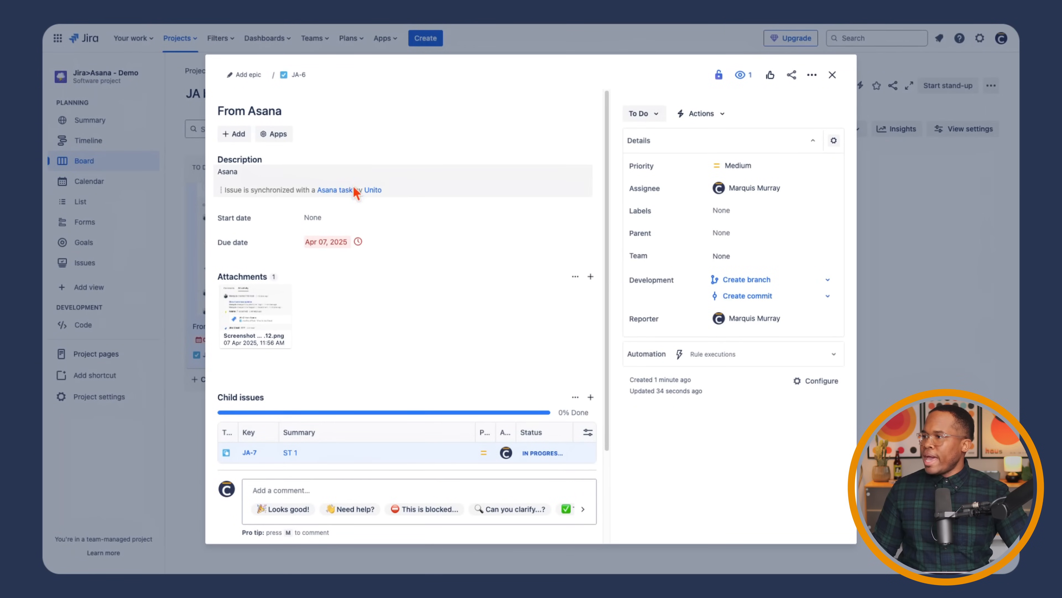
pyautogui.click(449, 185)
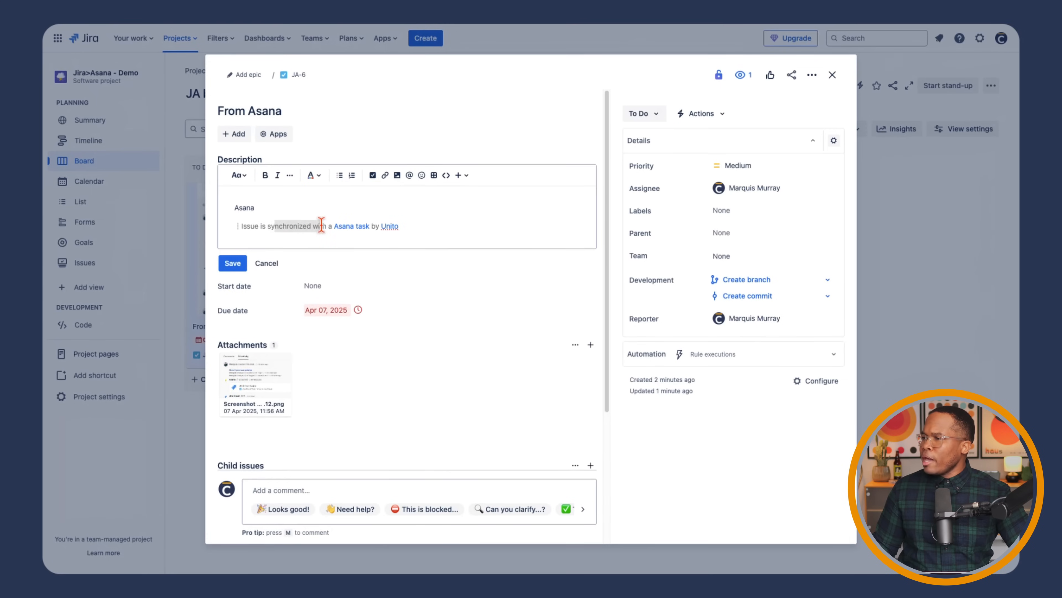
pyautogui.click(418, 226)
pyautogui.press('Return')
pyautogui.press('Return')
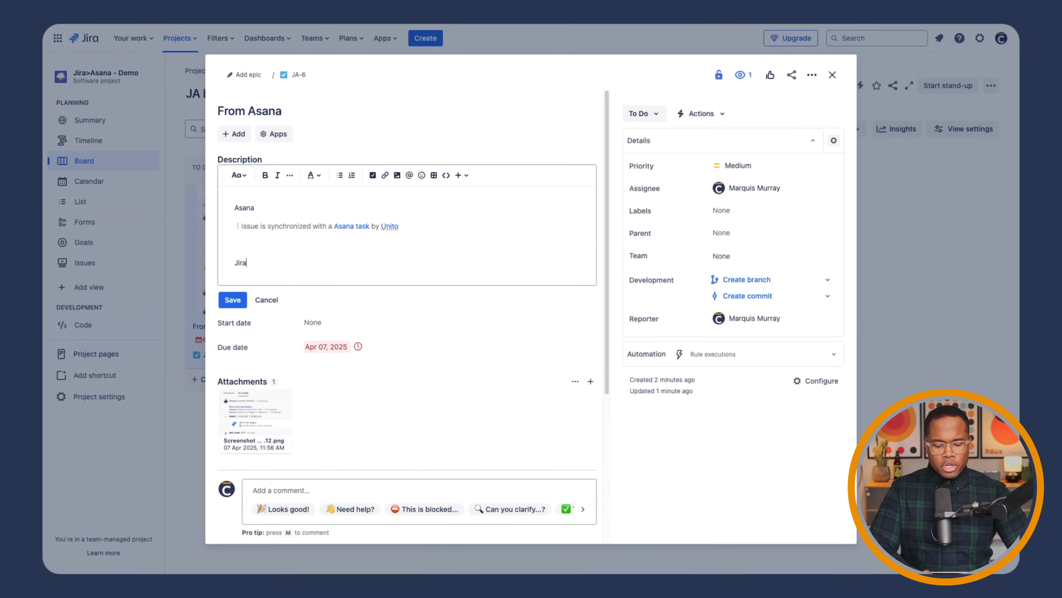
pyautogui.write('Jira description info')
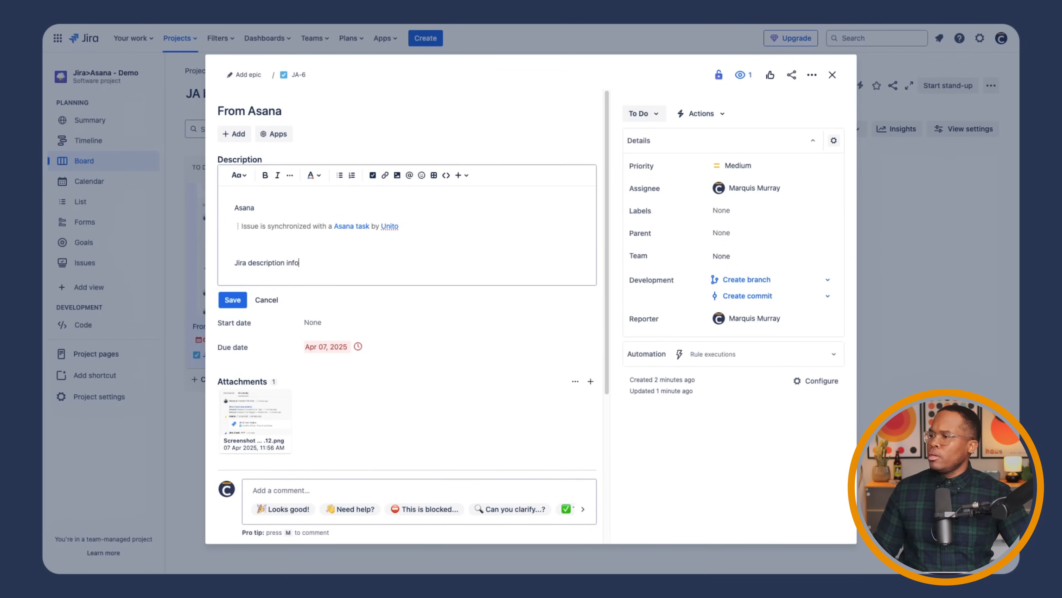
pyautogui.click(233, 300)
# Add a subtask named "Jira ST 2" to the issue's child issues
pyautogui.scroll(-3, 398, 351)
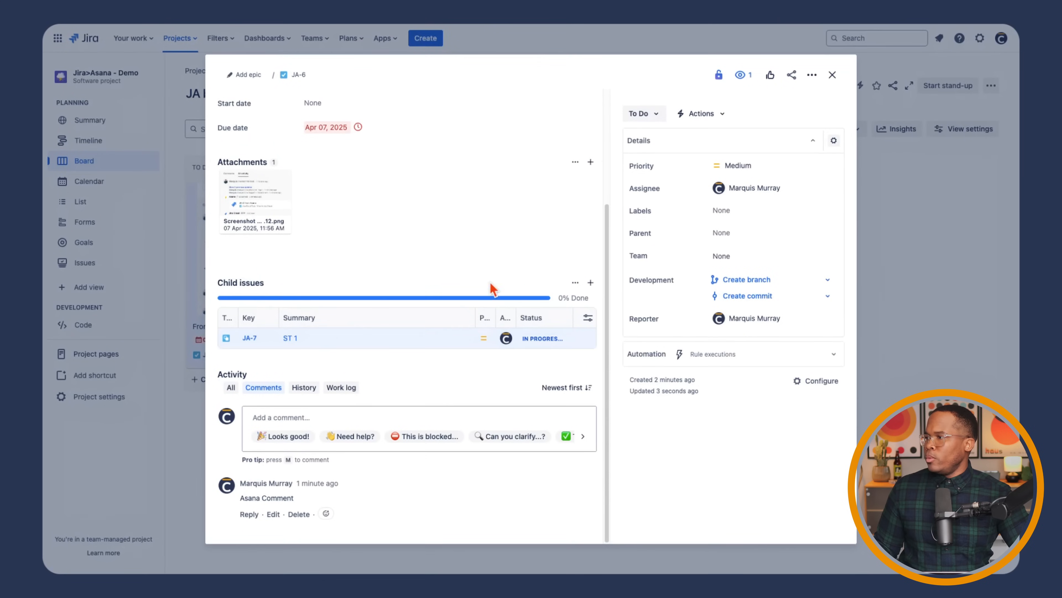
pyautogui.click(590, 282)
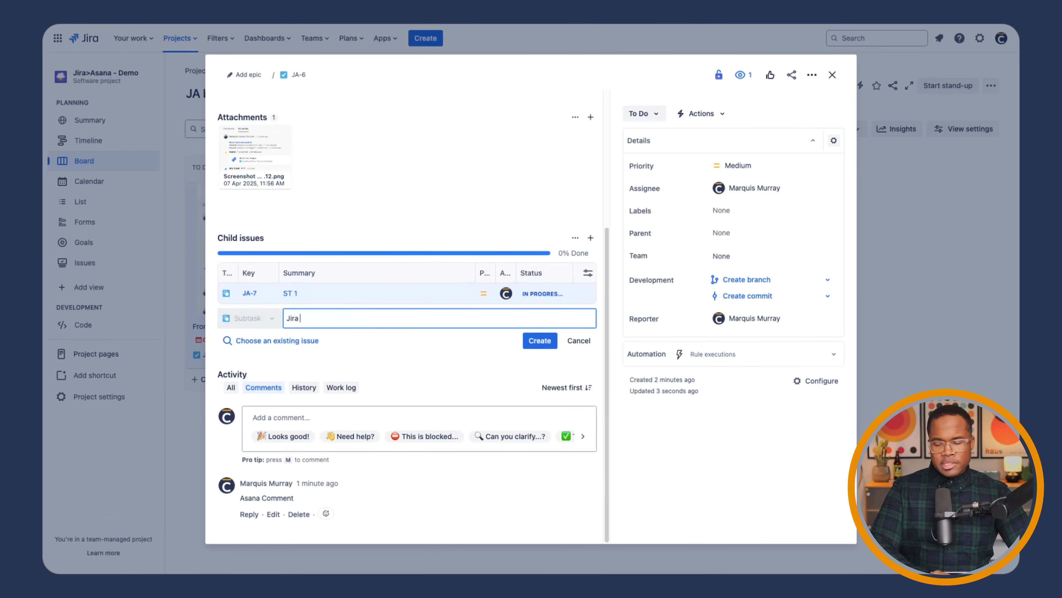
pyautogui.write('ST')
pyautogui.click(537, 342)
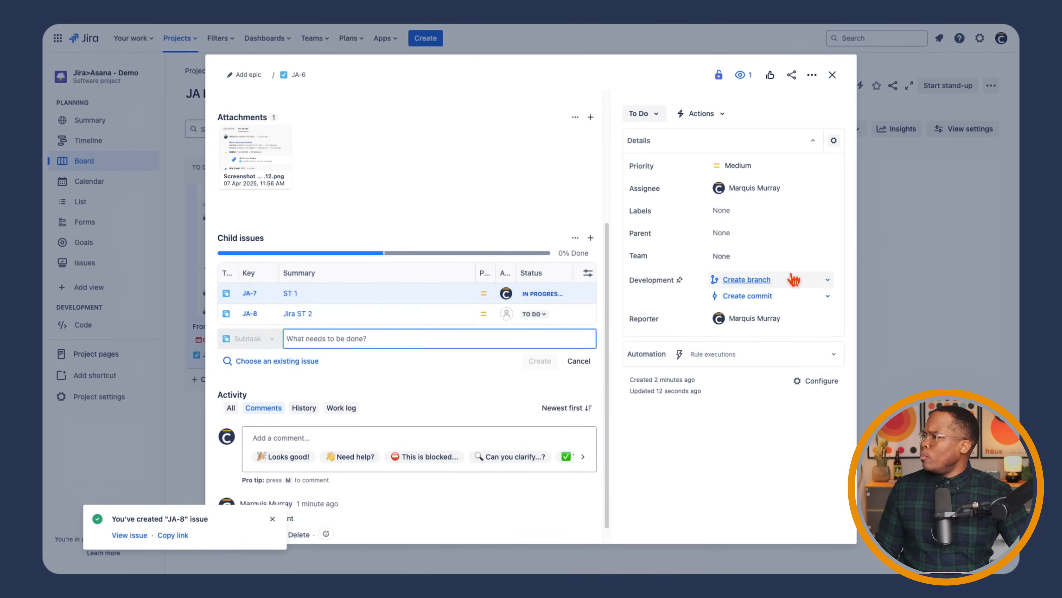
# Set the From Asana issue's status to In Progress, post the suggested "Looks good!" comment and close the issue
pyautogui.click(652, 121)
pyautogui.click(651, 137)
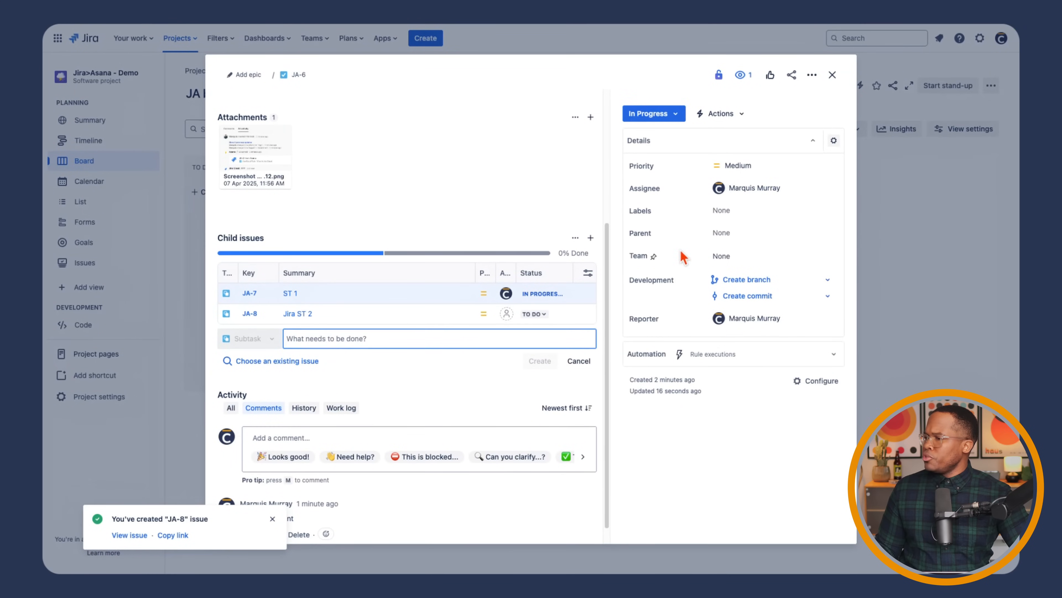
pyautogui.scroll(-1, 460, 356)
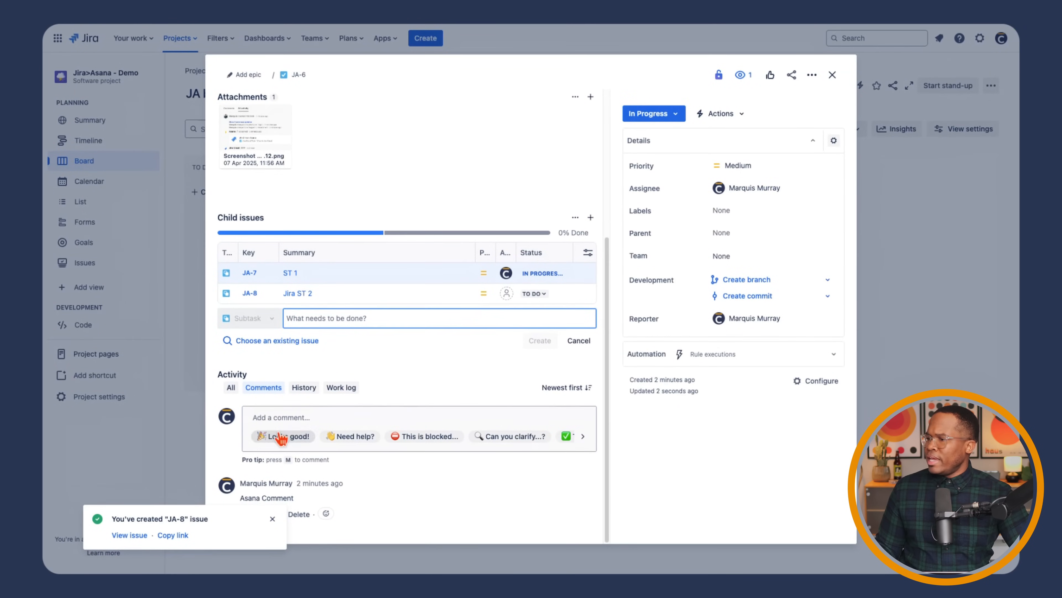
pyautogui.click(287, 436)
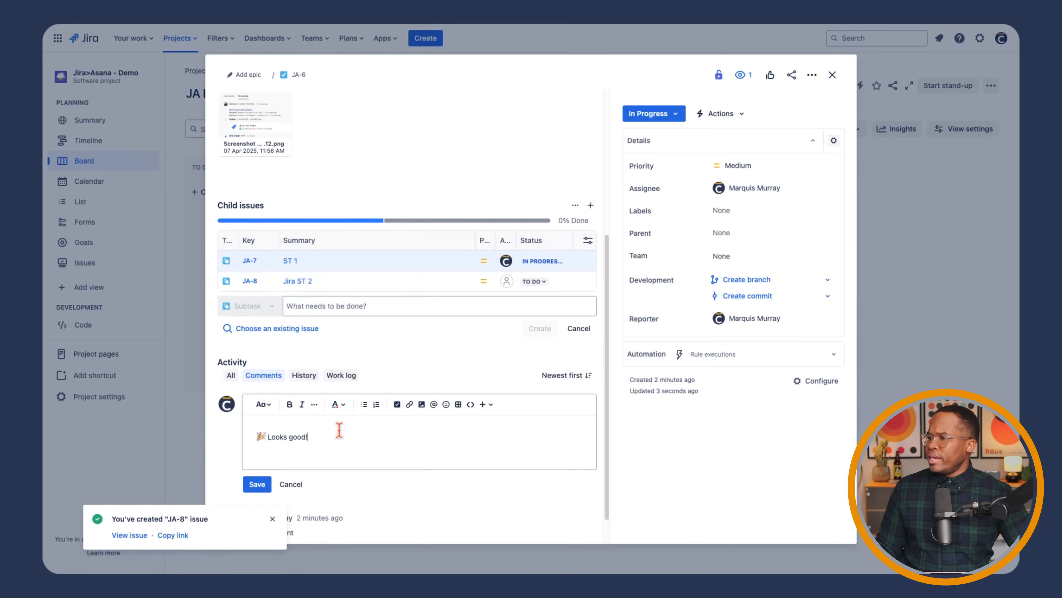
pyautogui.click(257, 488)
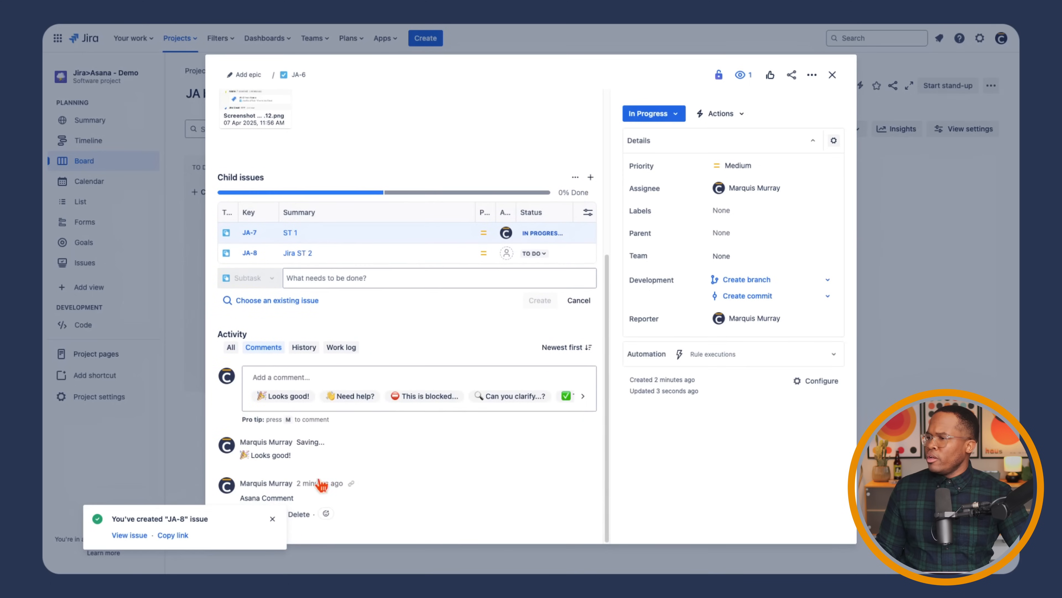
pyautogui.click(832, 76)
# Switch to the Asana project and check the From Asana task's description, subtasks, comments and section for the changes made in Jira
pyautogui.hotkey('ctrl', 'Up')
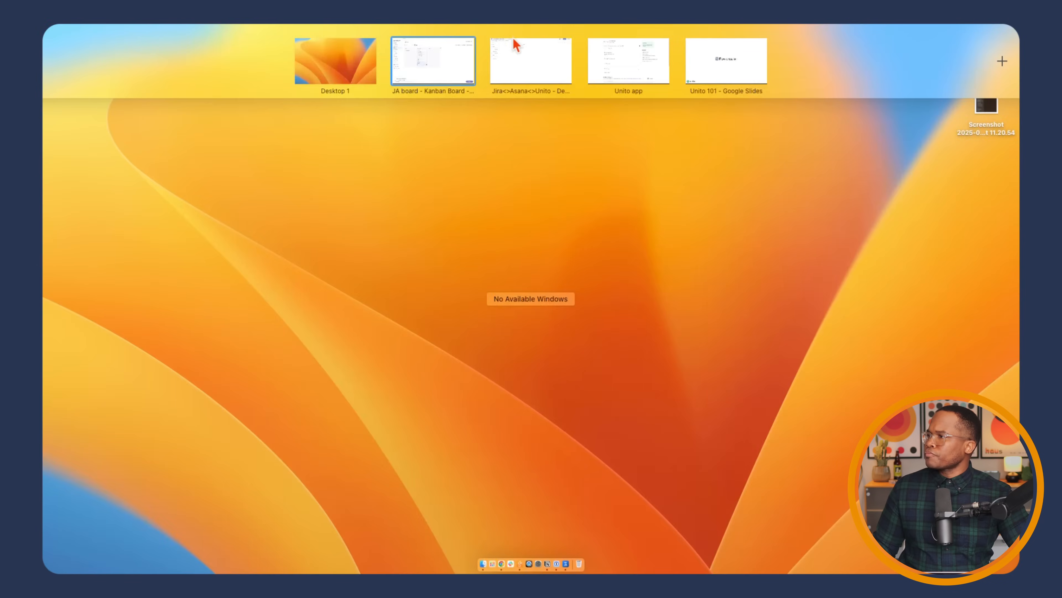
pyautogui.click(520, 56)
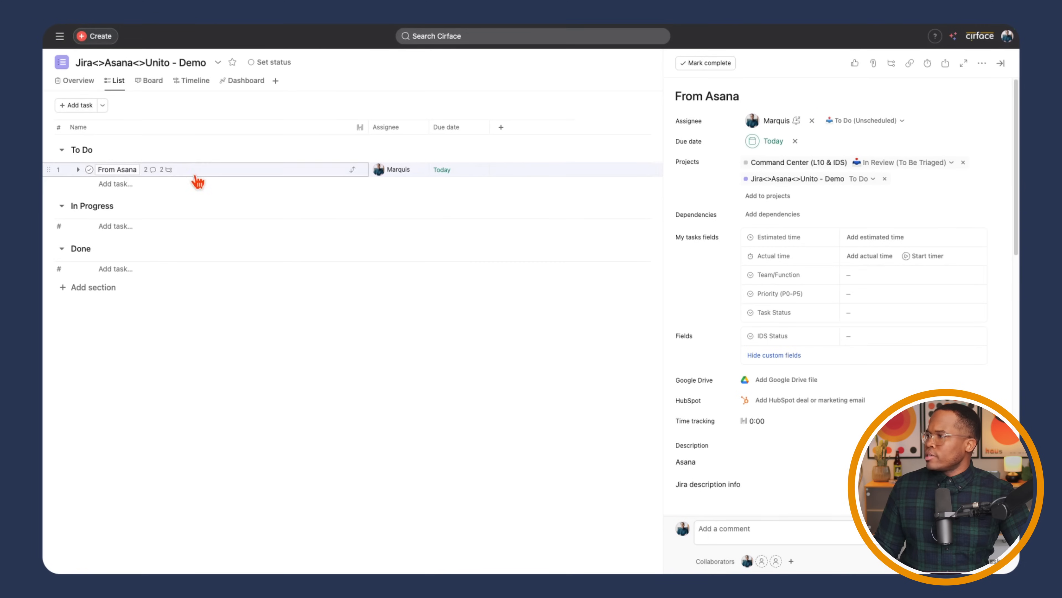
pyautogui.scroll(-5, 756, 248)
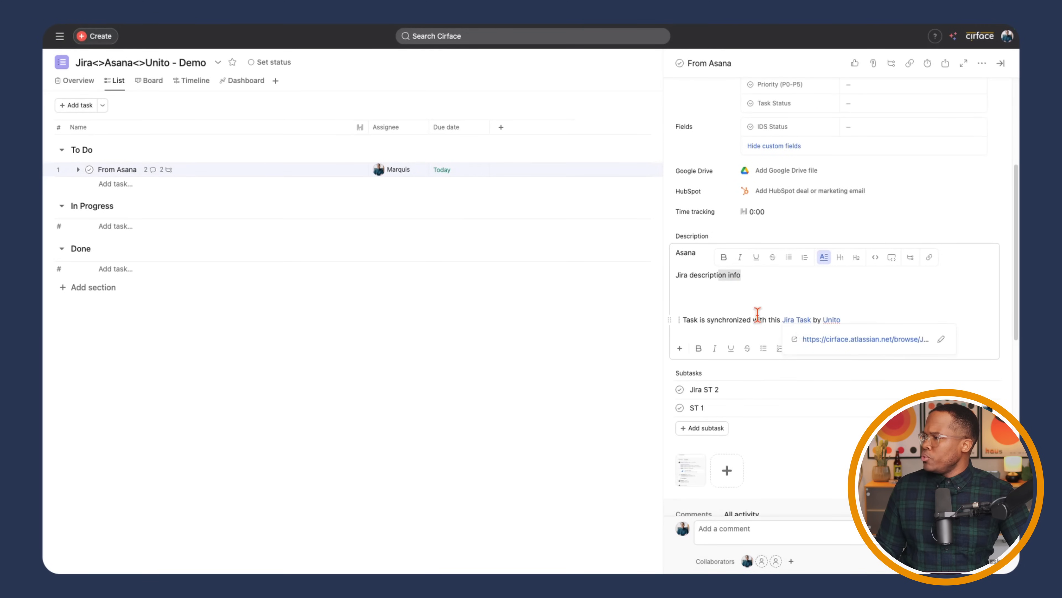
pyautogui.scroll(-2, 750, 385)
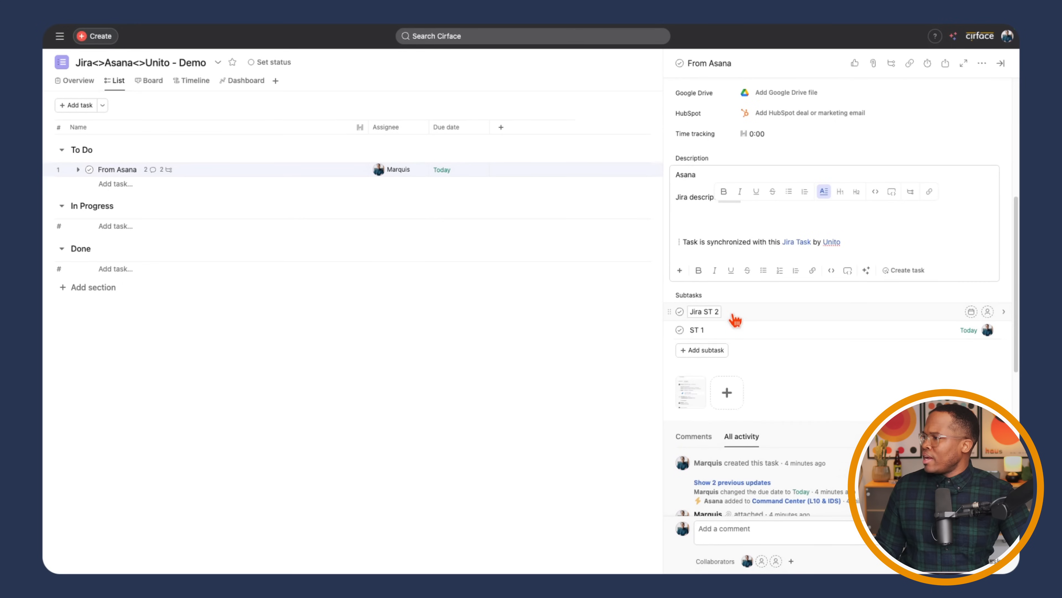
pyautogui.scroll(-9, 740, 319)
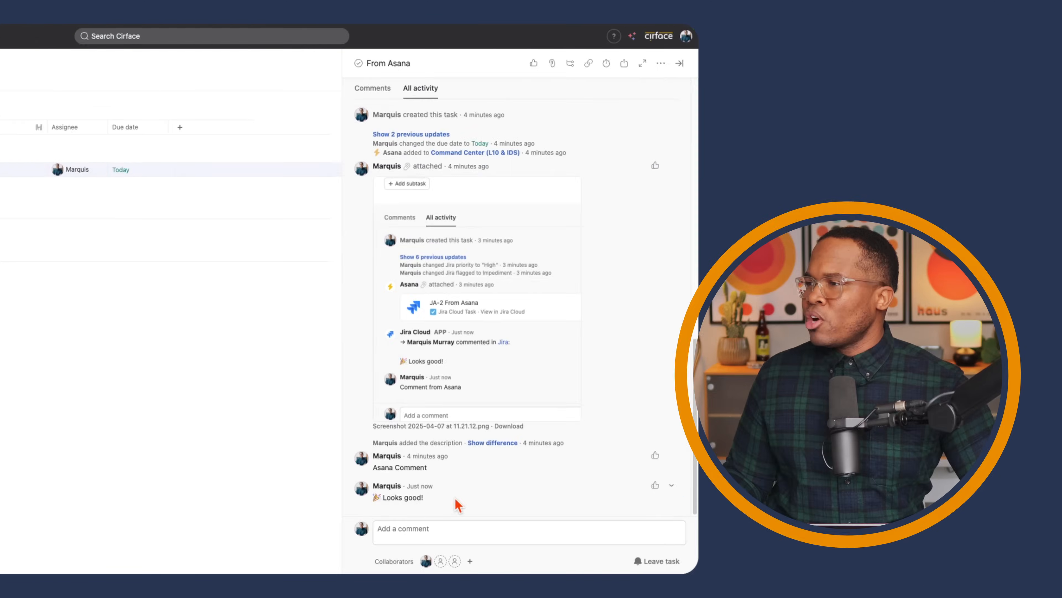
pyautogui.scroll(6, 781, 505)
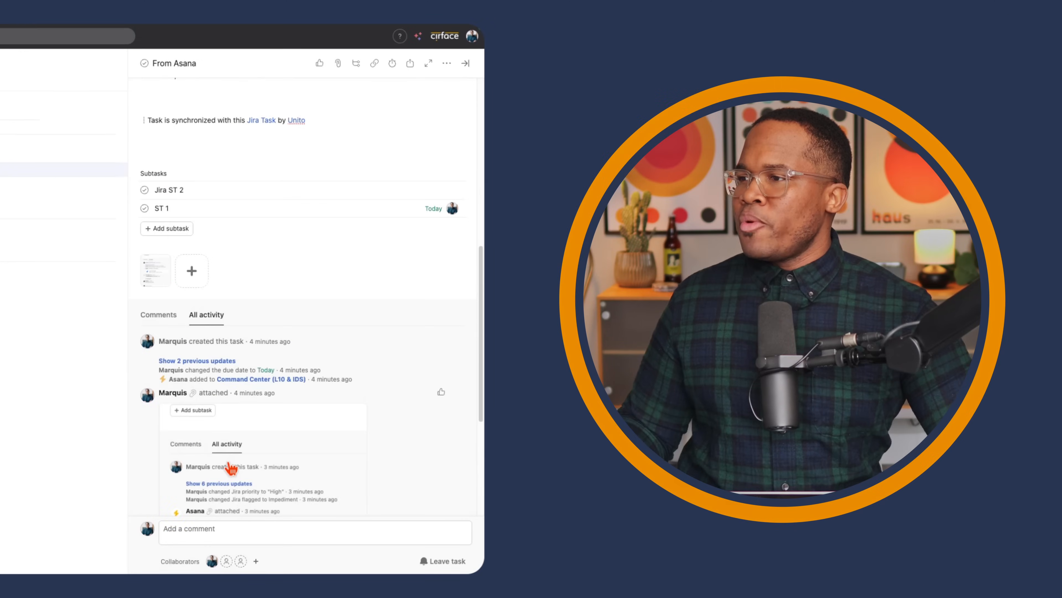
pyautogui.scroll(10, 230, 467)
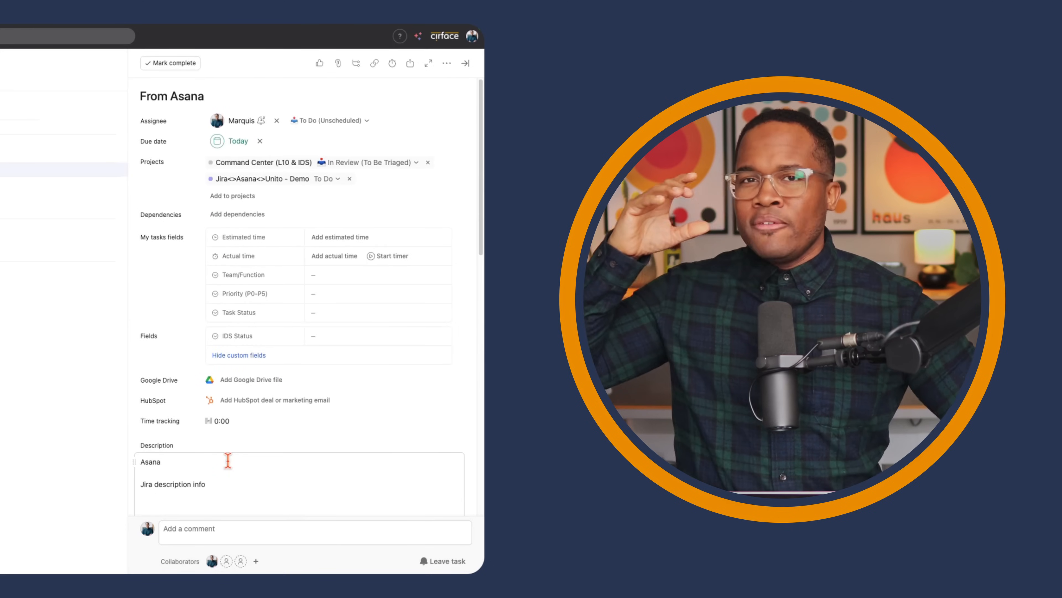